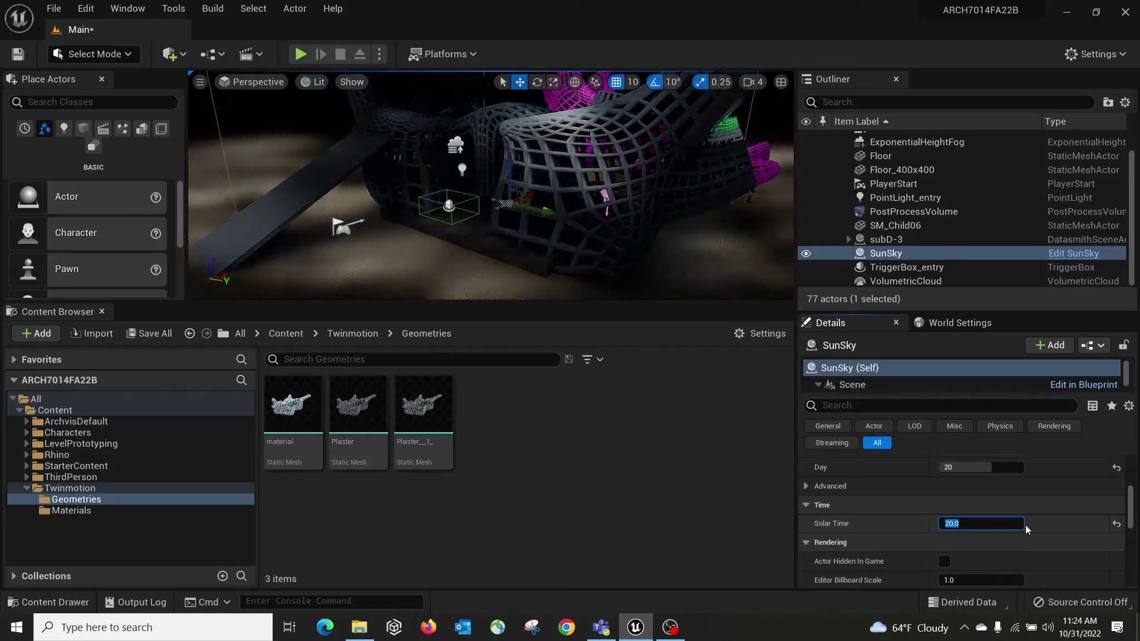
# Set the SunSky actor's solar time to 19 and view the lattice building in the resulting light.
pyautogui.moveTo(590, 193); pyautogui.dragTo(582, 219, button='right')
pyautogui.moveTo(653, 195); pyautogui.dragTo(607, 178, button='right')
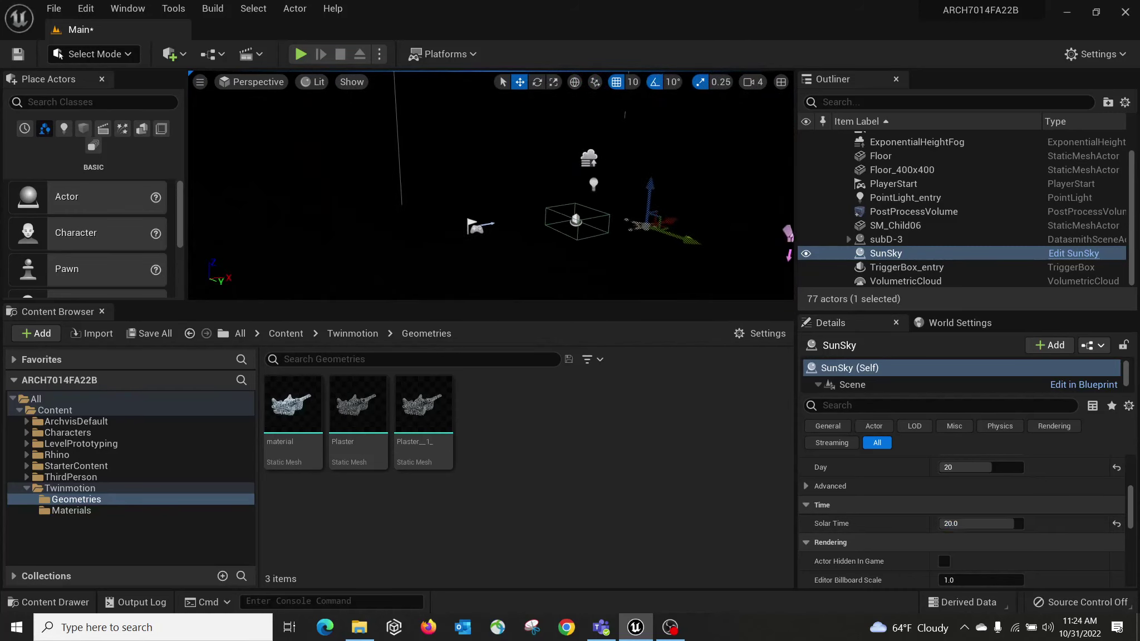
pyautogui.click(995, 467)
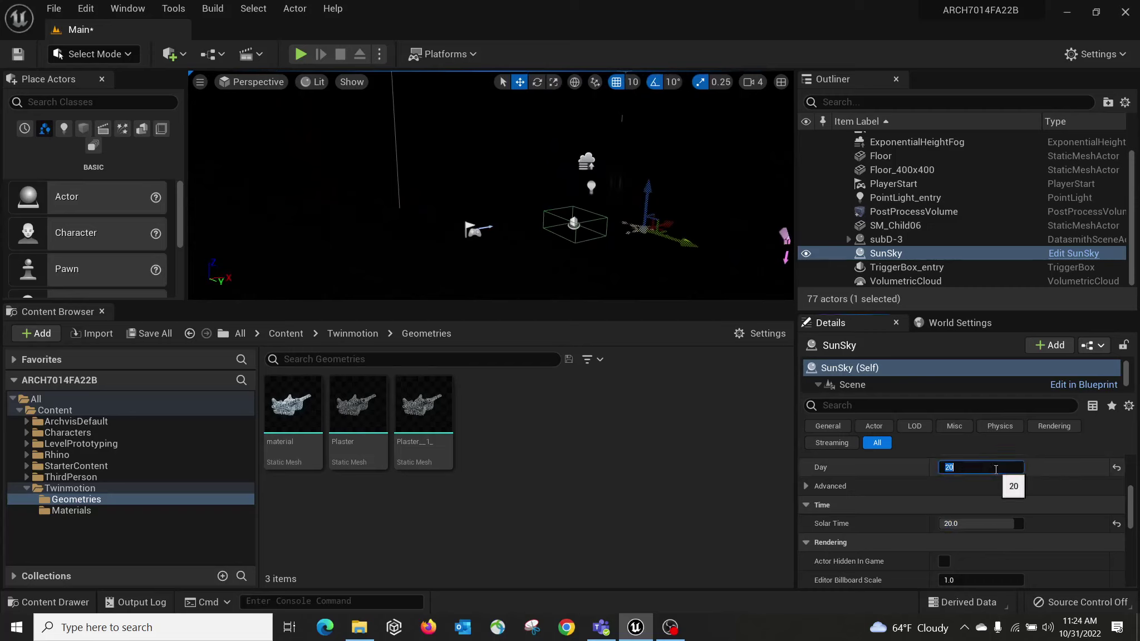
pyautogui.click(976, 524)
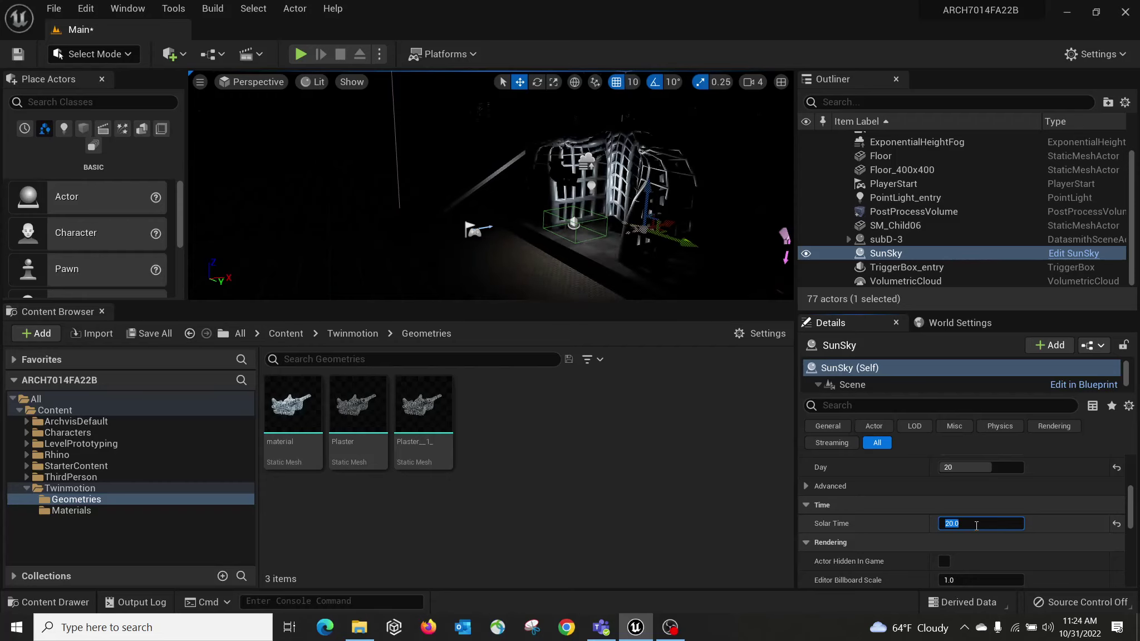
pyautogui.write('1')
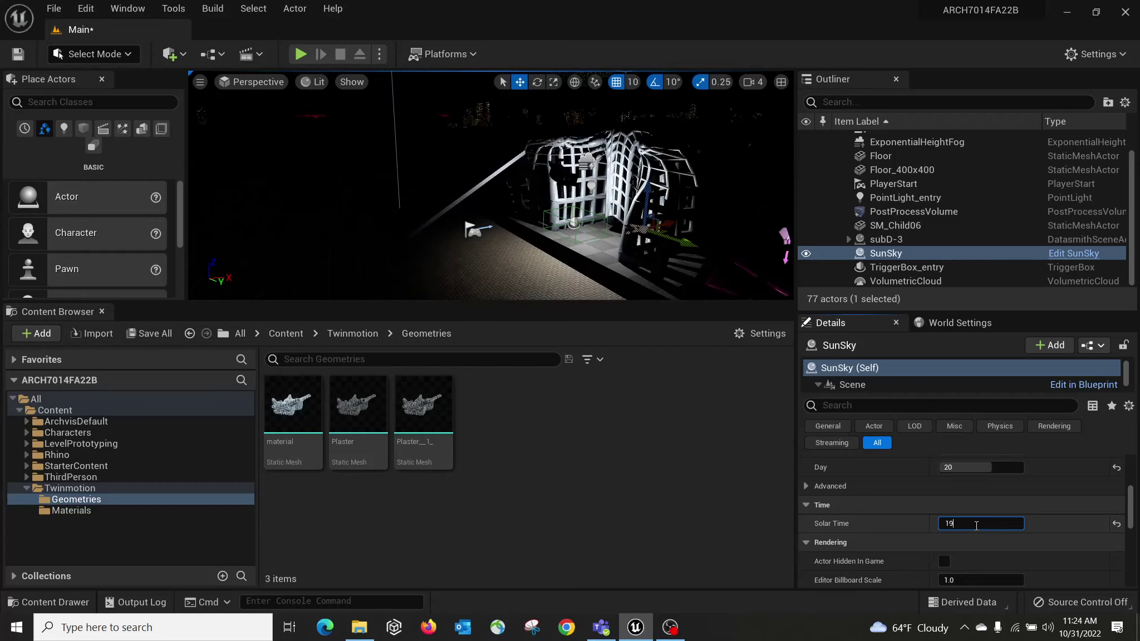
pyautogui.write('9')
pyautogui.press('Return')
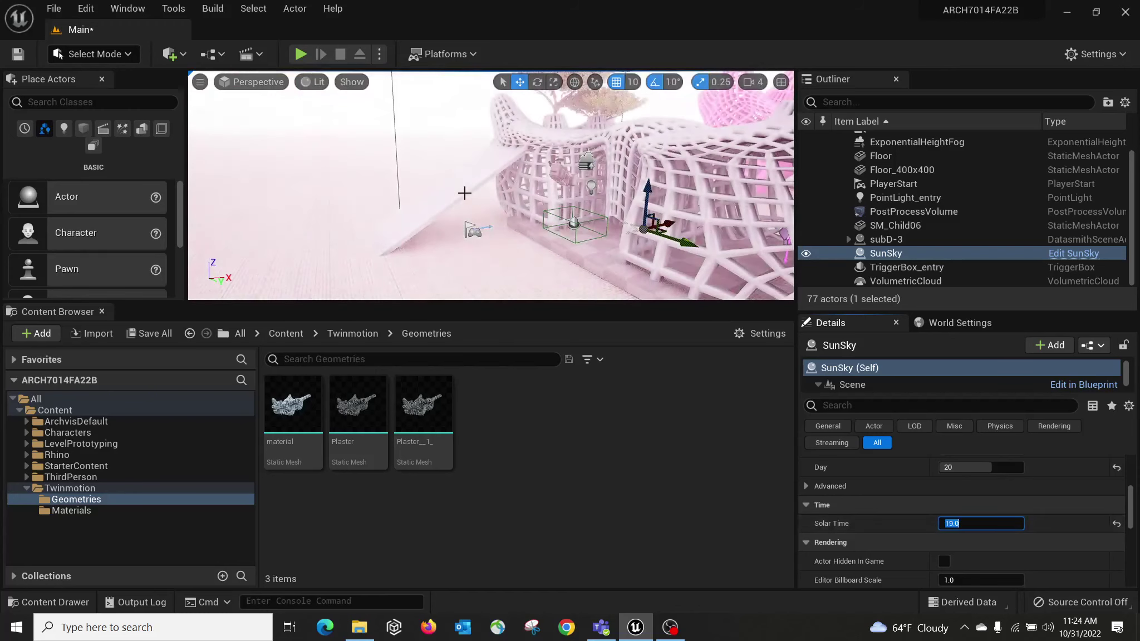
pyautogui.moveTo(463, 193); pyautogui.dragTo(439, 193, button='right')
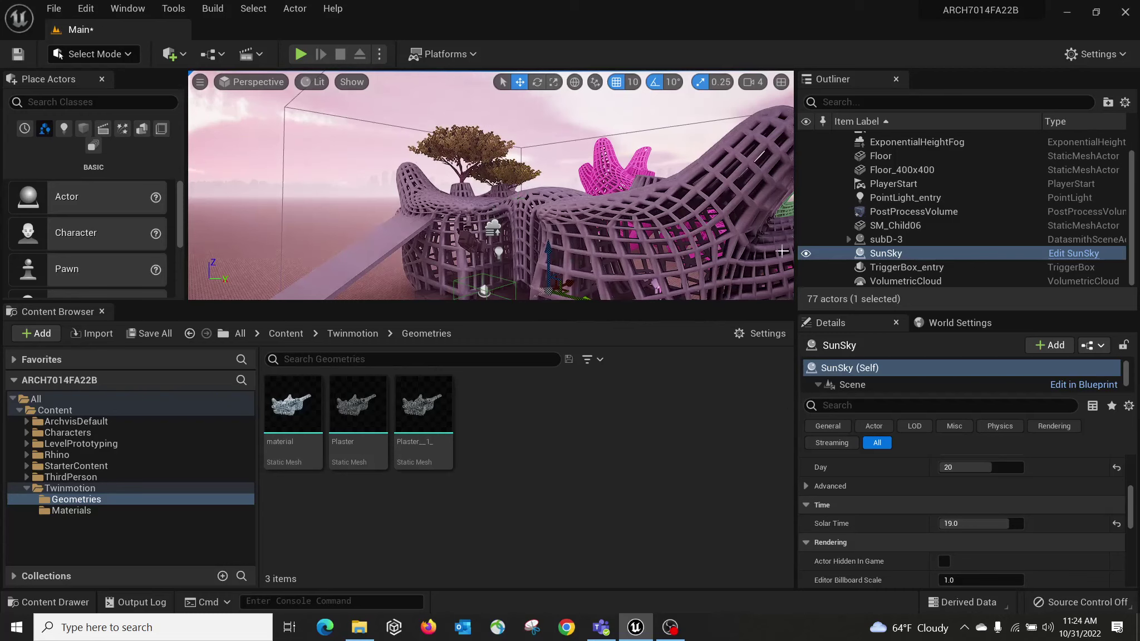
pyautogui.moveTo(567, 175); pyautogui.dragTo(532, 224, button='right')
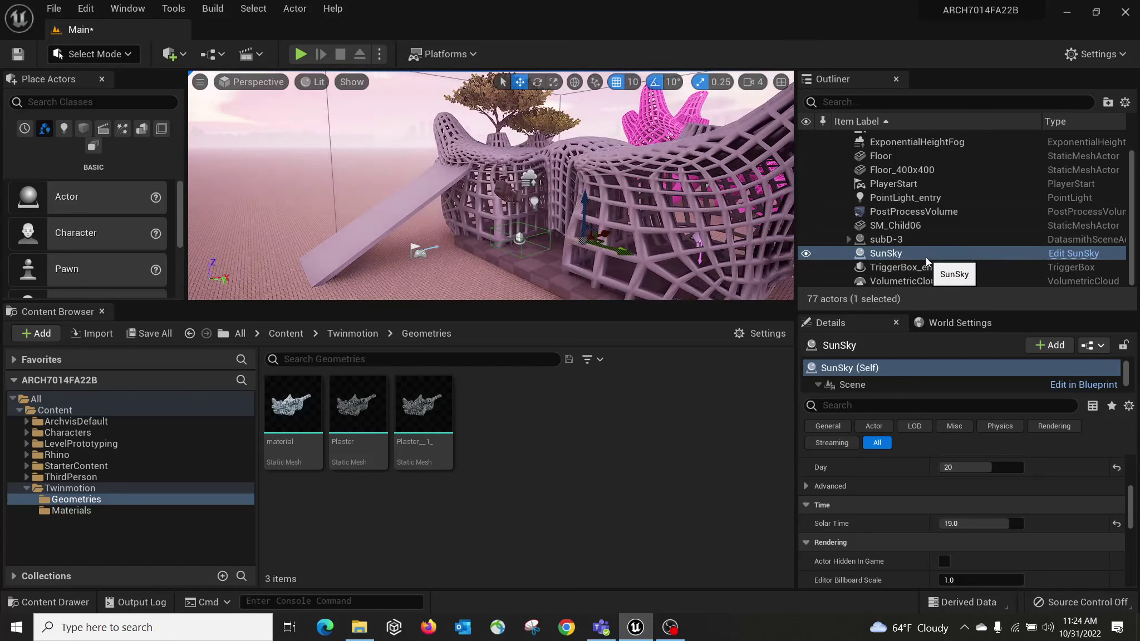
# Open the SunSky blueprint for editing and examine its event graph and viewport.
pyautogui.click(1068, 256)
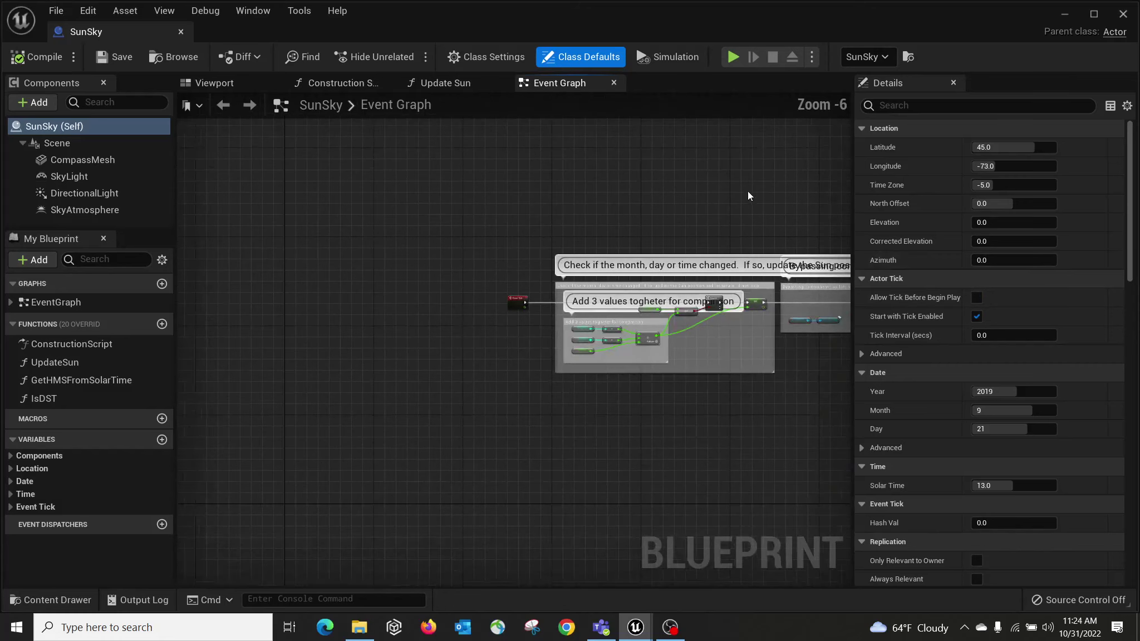
pyautogui.moveTo(748, 196); pyautogui.dragTo(478, 218, button='right')
pyautogui.scroll(4, 549, 325)
pyautogui.moveTo(390, 196); pyautogui.dragTo(404, 181, button='right')
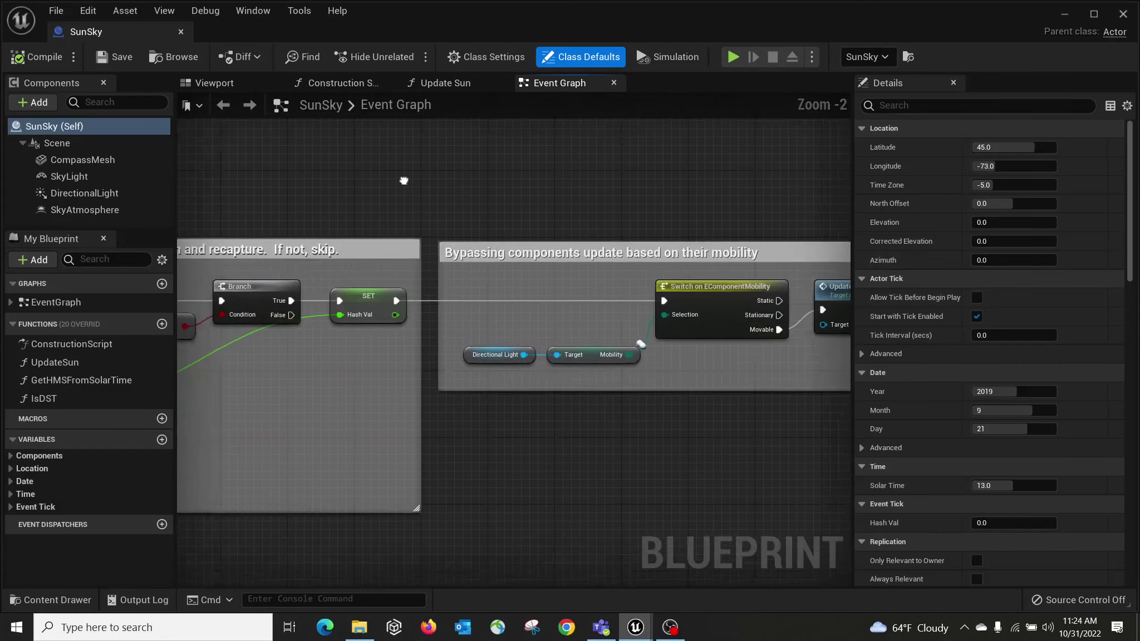
pyautogui.click(228, 83)
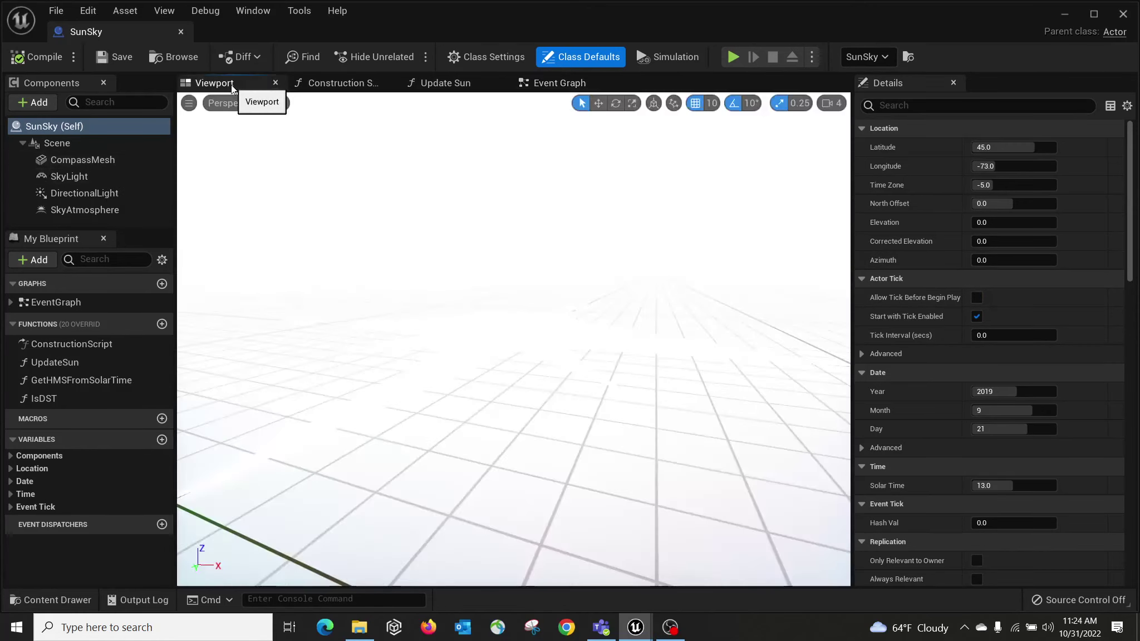
pyautogui.click(555, 84)
pyautogui.scroll(-6, 701, 383)
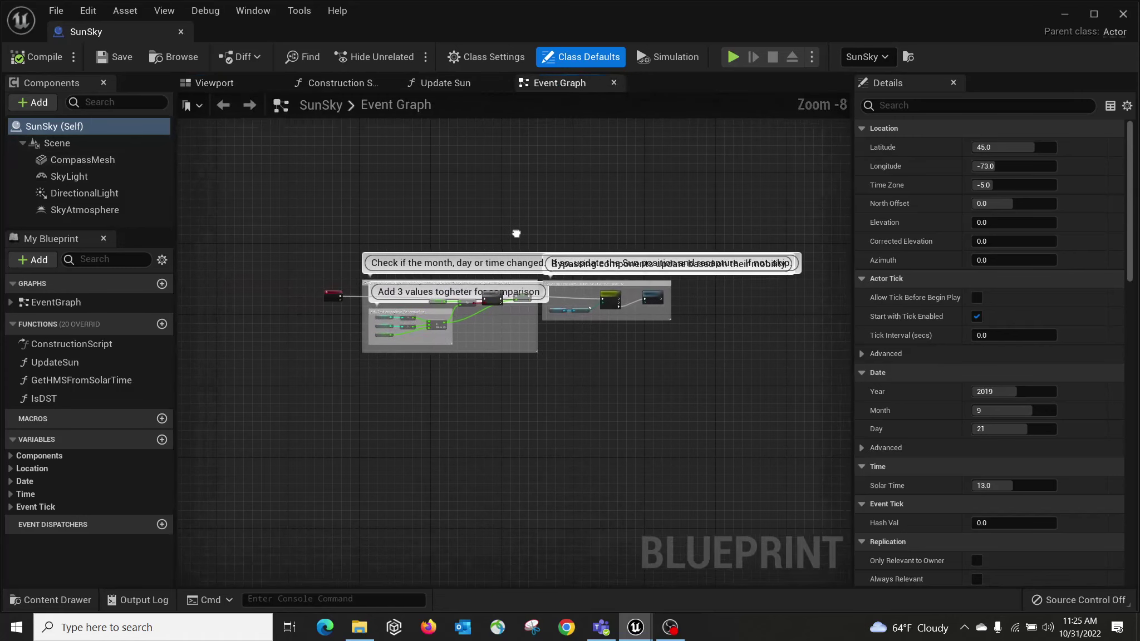
pyautogui.moveTo(546, 335); pyautogui.dragTo(535, 278, button='right')
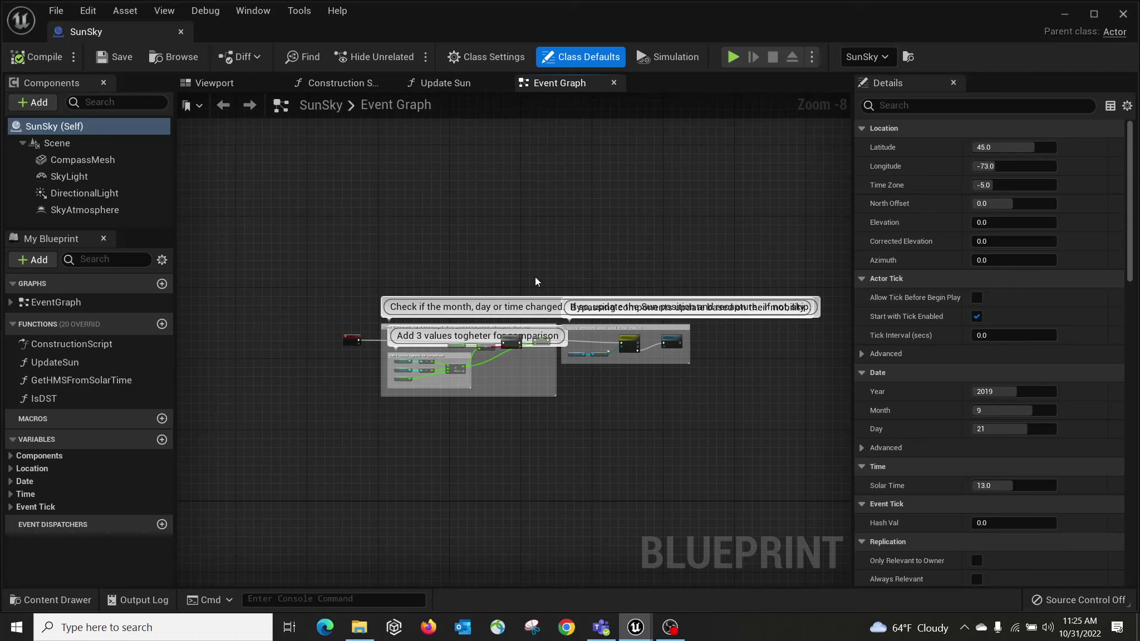
# Inspect the SunSky blueprint's DirectionalLight component in its properties and viewport, and close the blueprint.
pyautogui.click(96, 213)
pyautogui.click(100, 200)
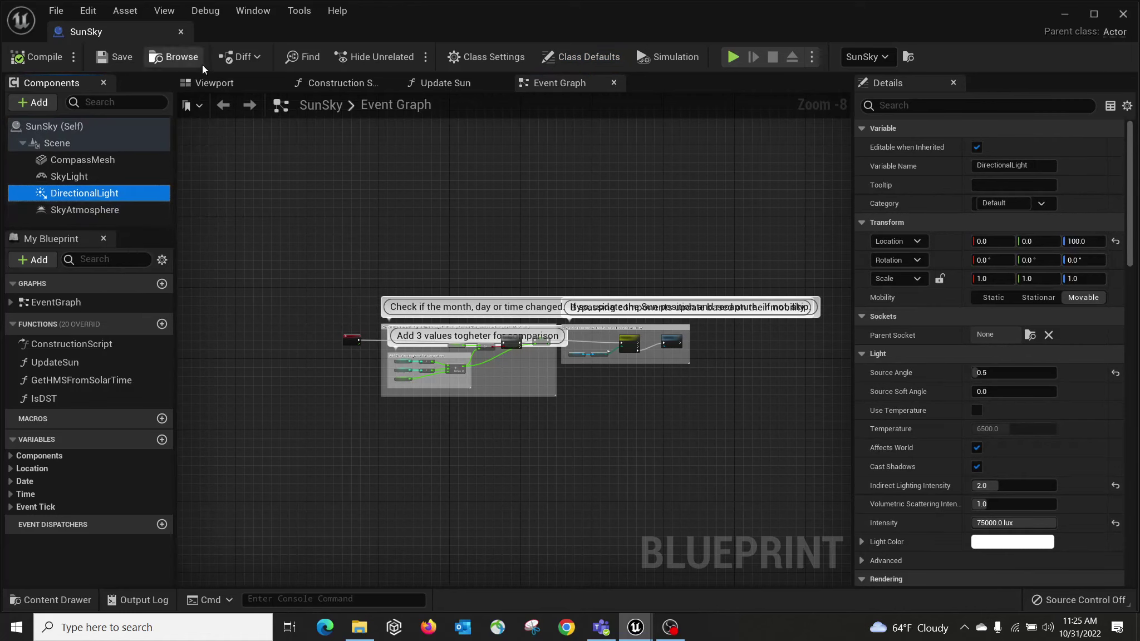
pyautogui.click(217, 85)
pyautogui.scroll(3, 517, 257)
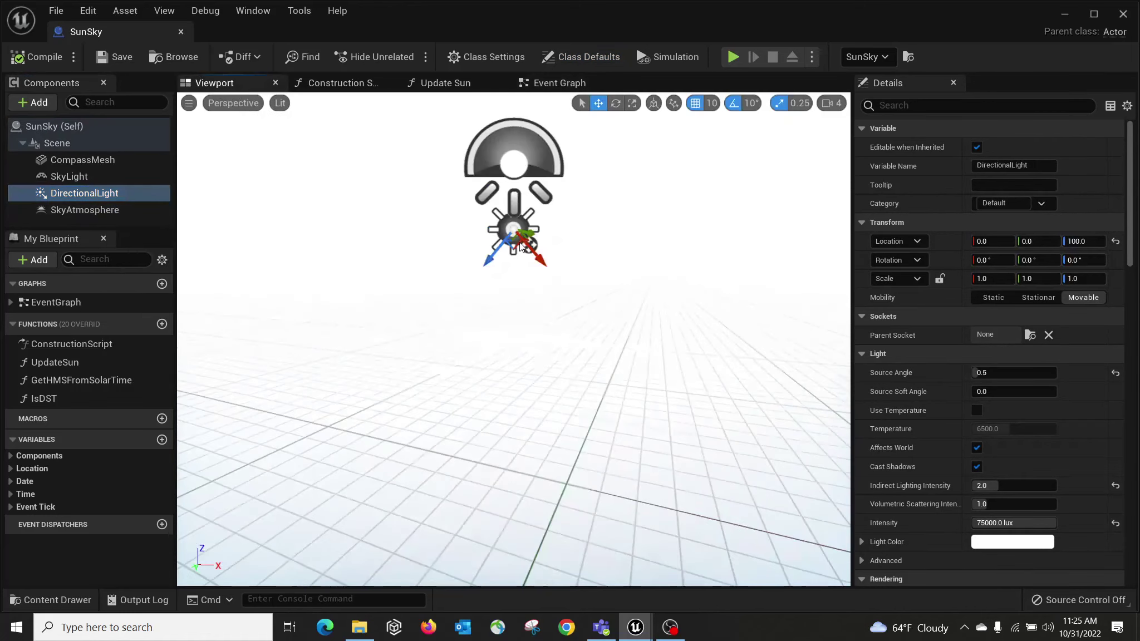
pyautogui.click(181, 32)
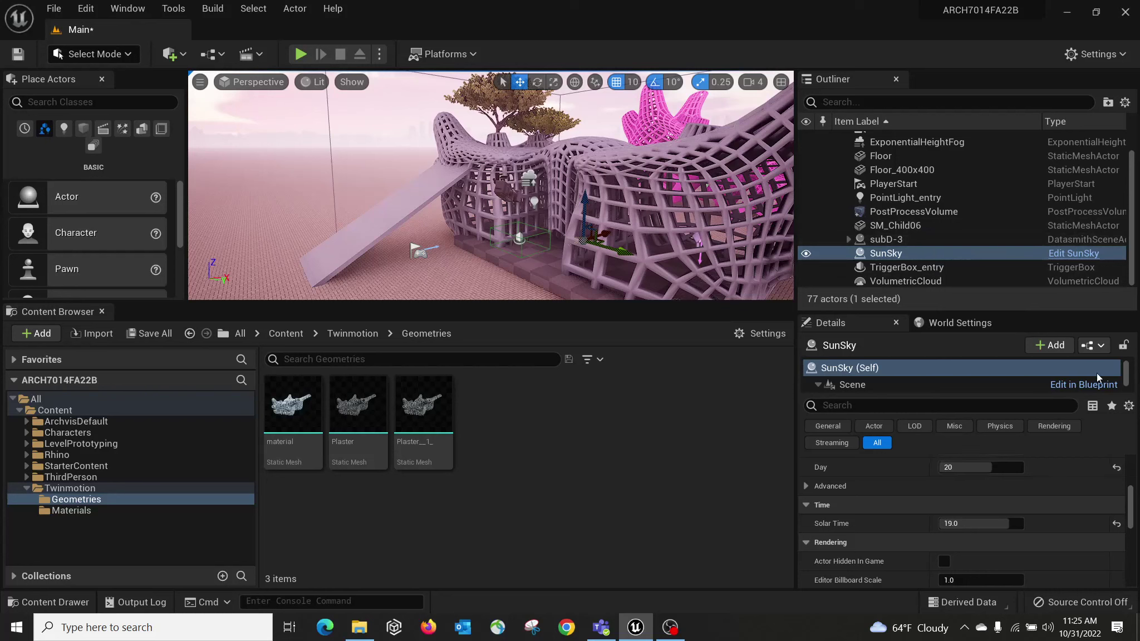
# Select the IES_02 spotlight inside the lattice tunnel.
pyautogui.moveTo(456, 191); pyautogui.dragTo(506, 191, button='right')
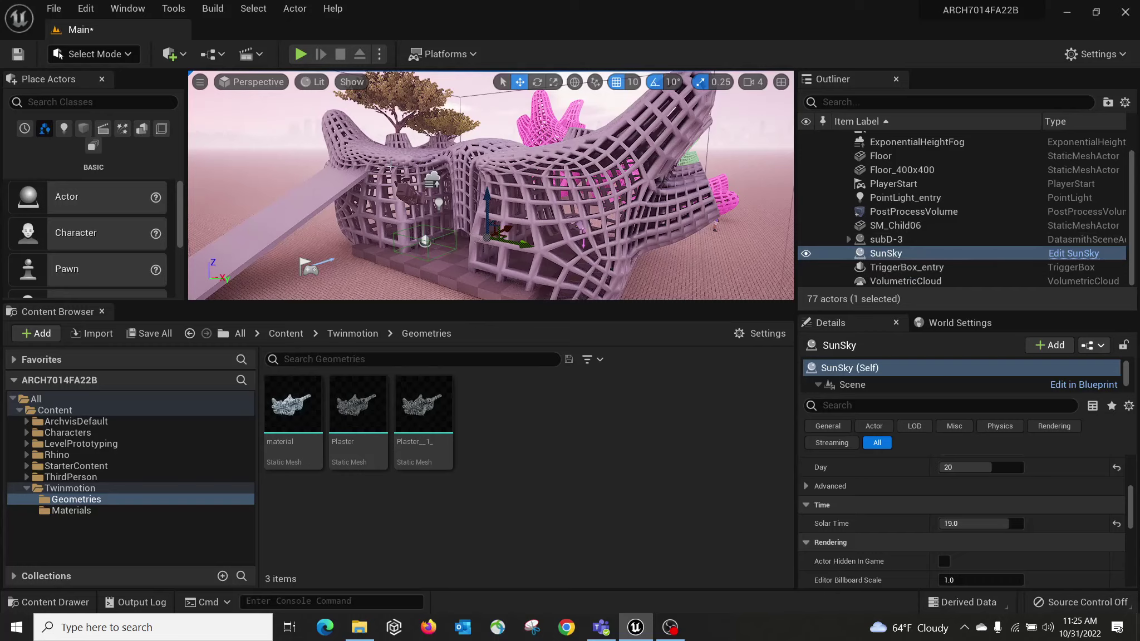
pyautogui.press('w')
pyautogui.moveTo(539, 190); pyautogui.dragTo(648, 234, button='right')
pyautogui.press('w')
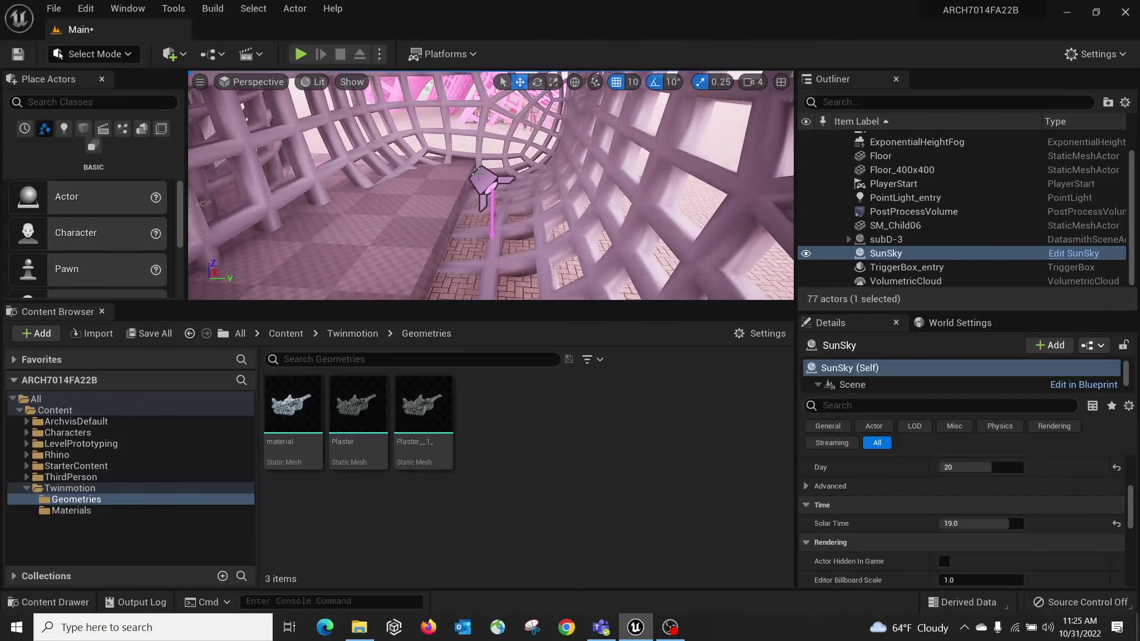
pyautogui.click(479, 173)
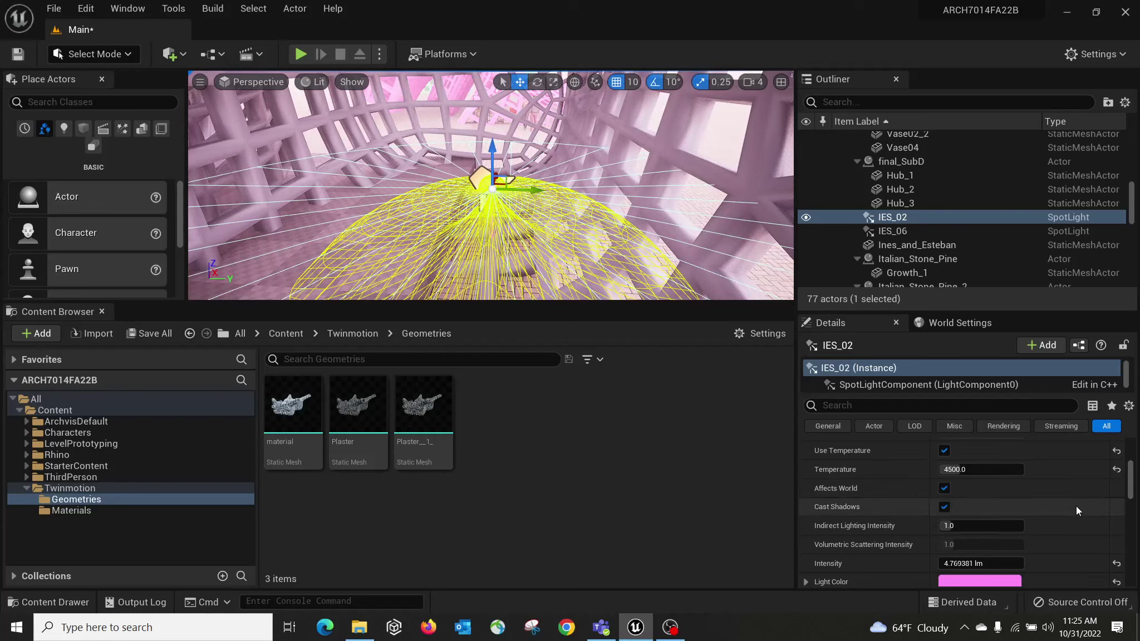
# Examine the IES_02 spotlight's temperature, intensity, light color, attenuation radius and IES texture settings.
pyautogui.scroll(-1, 1076, 506)
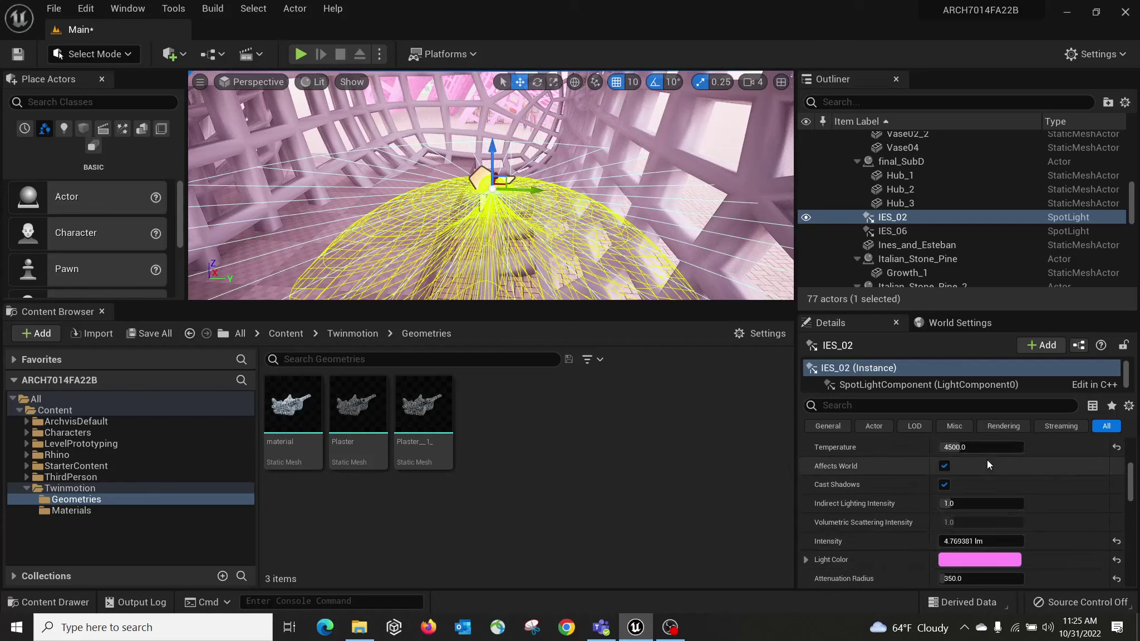
pyautogui.scroll(1, 987, 460)
pyautogui.scroll(-1, 957, 478)
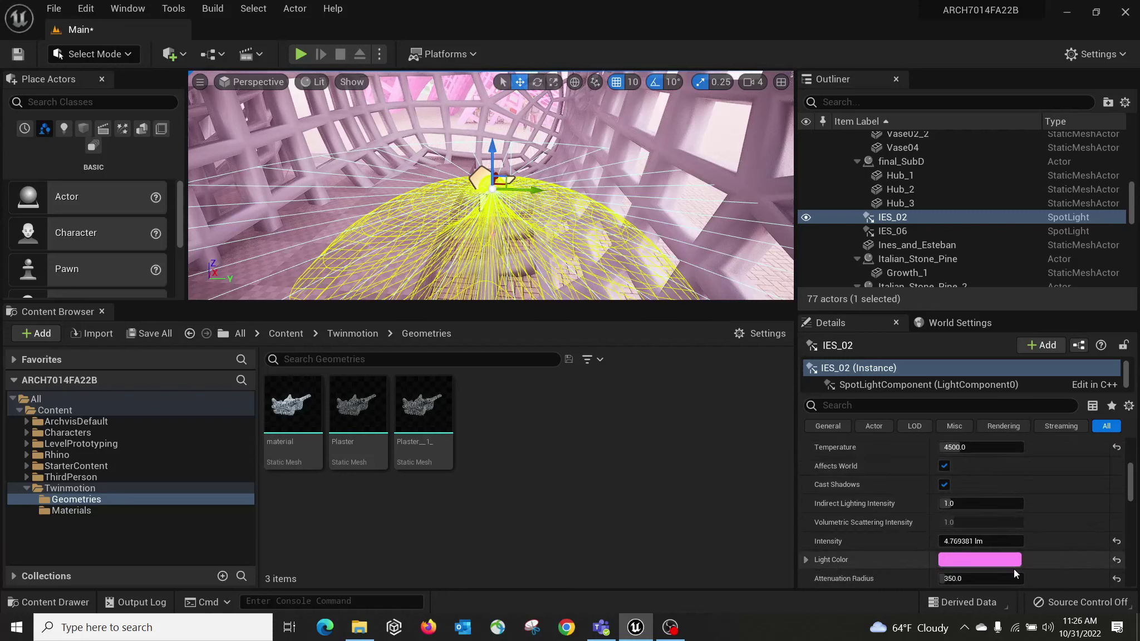
pyautogui.click(966, 540)
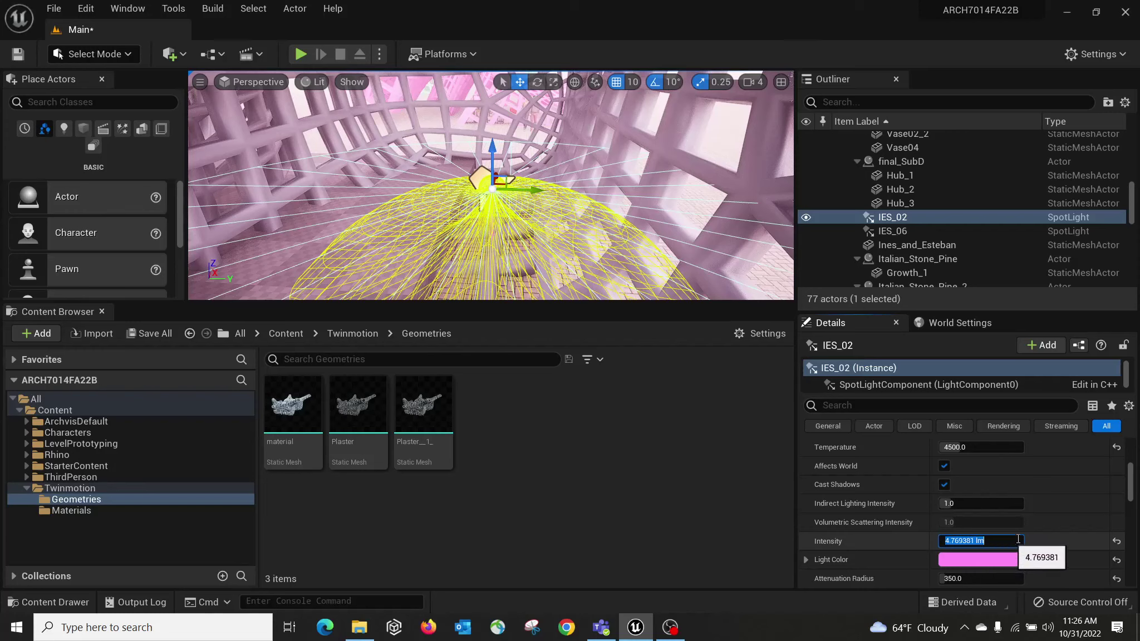
pyautogui.scroll(-3, 1029, 530)
pyautogui.scroll(-1, 1032, 528)
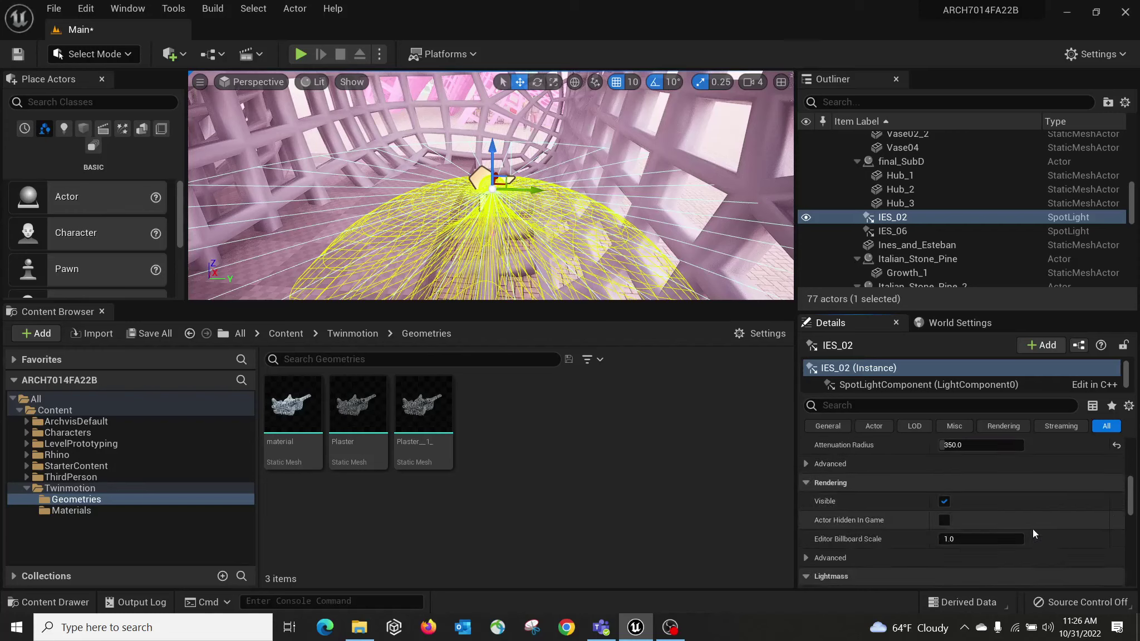
pyautogui.scroll(2, 1031, 527)
pyautogui.scroll(-5, 1045, 509)
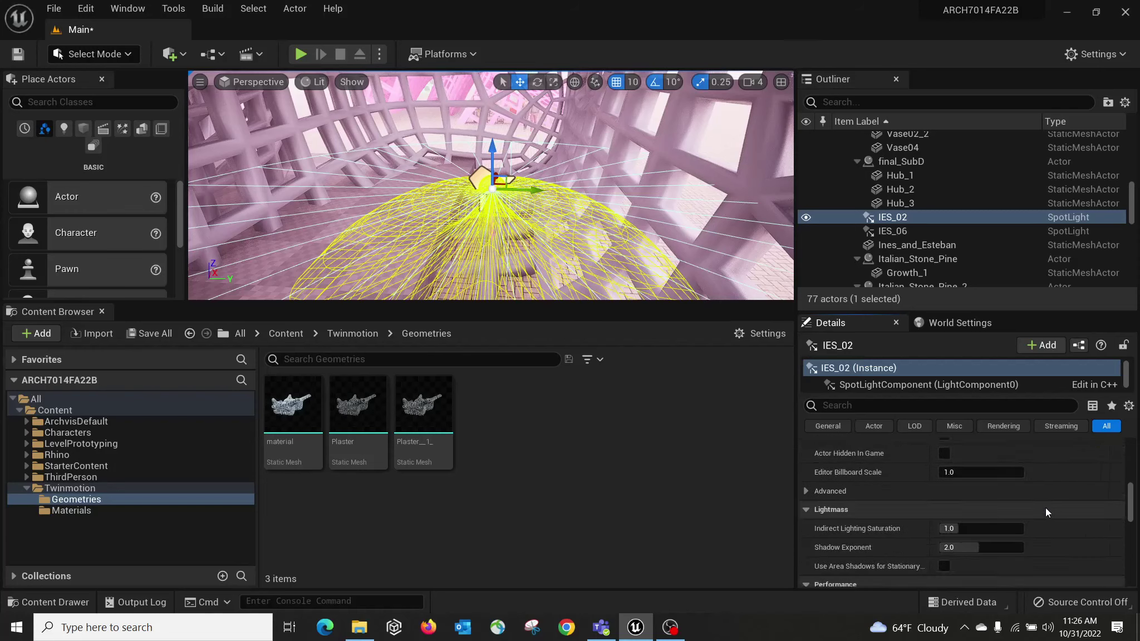
pyautogui.scroll(-6, 1045, 508)
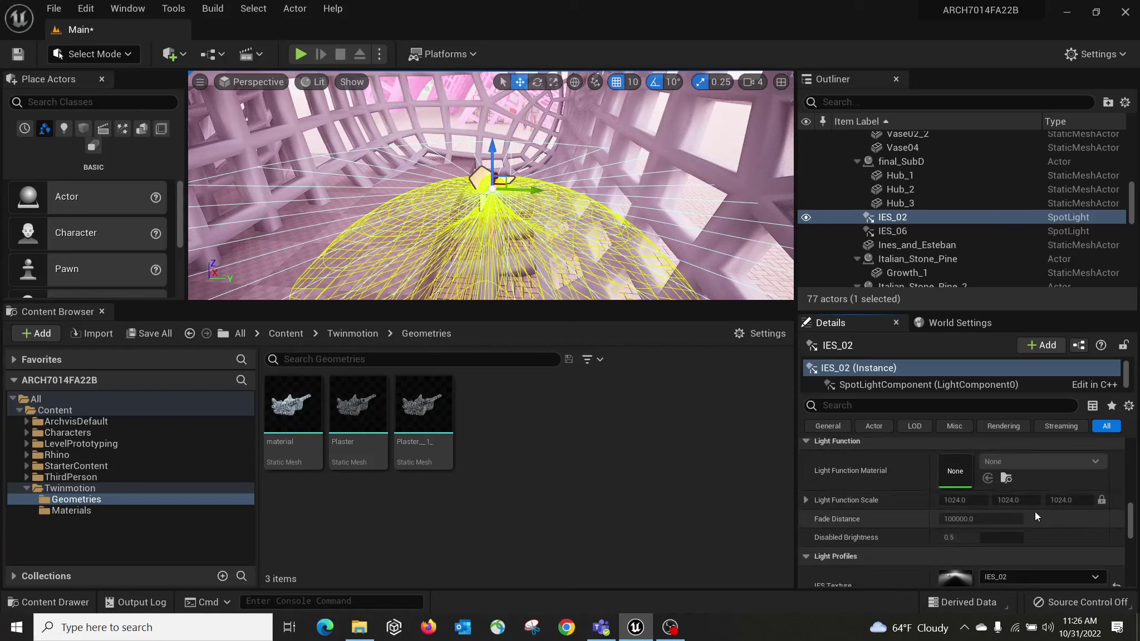
pyautogui.scroll(-1, 919, 476)
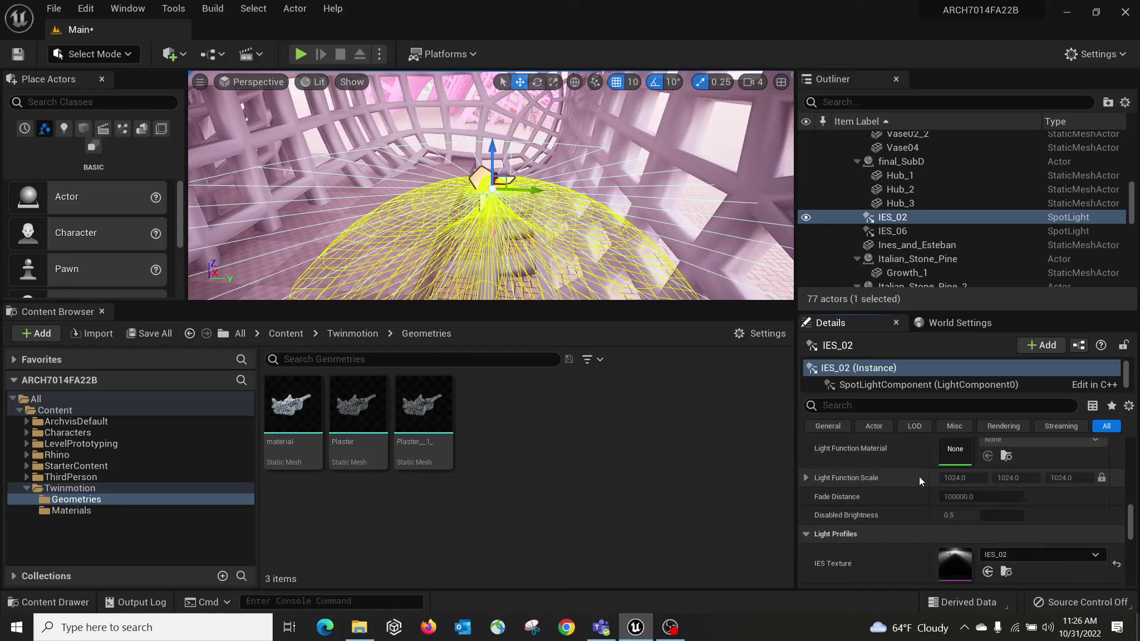
pyautogui.scroll(-2, 918, 476)
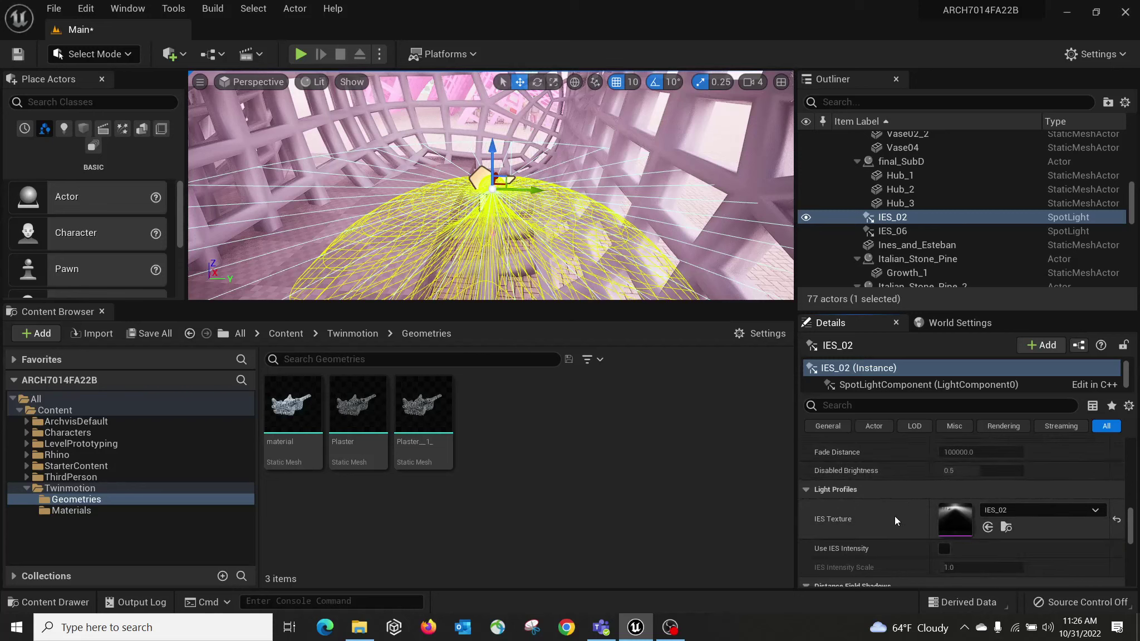
pyautogui.scroll(-1, 890, 518)
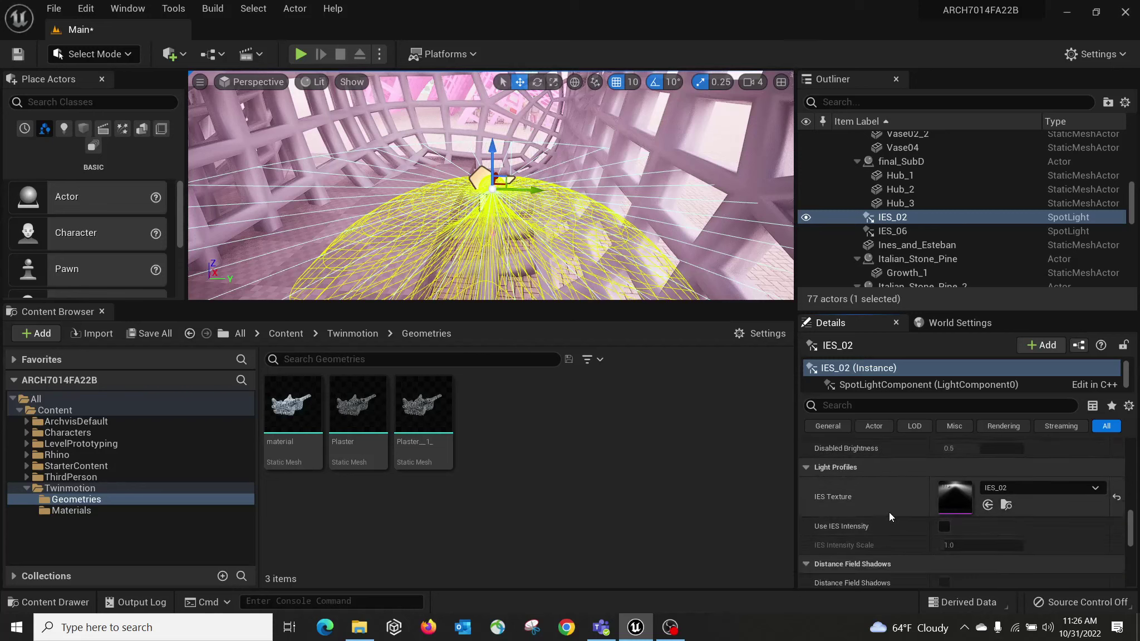
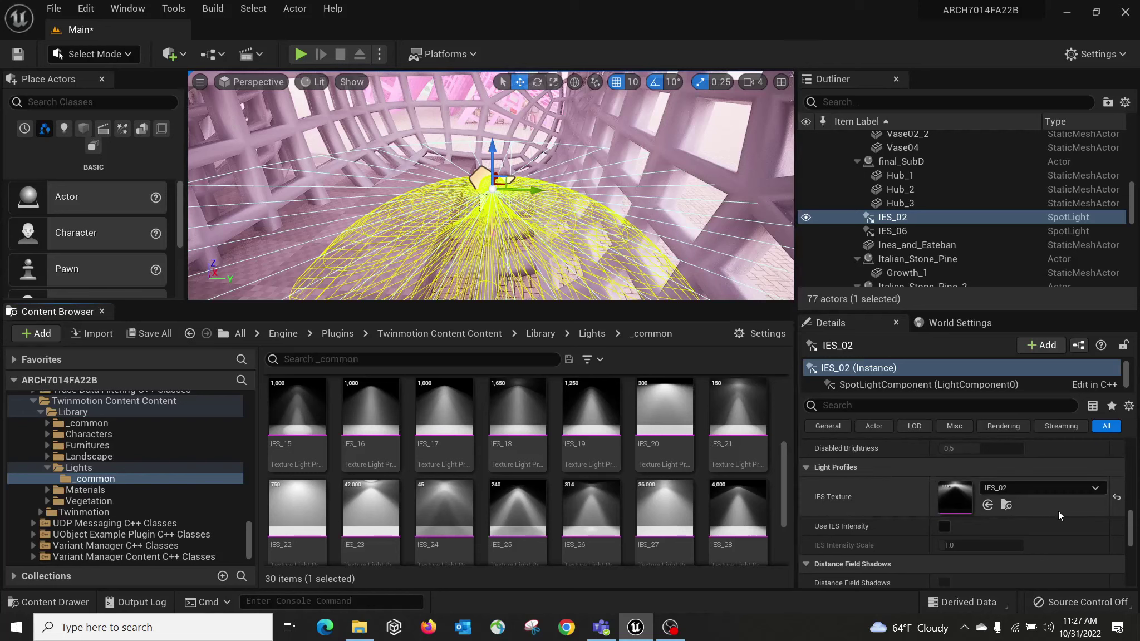
# Set the IES_02 spotlight's intensity to 40.769382 lm.
pyautogui.moveTo(1130, 524); pyautogui.dragTo(1129, 480)
pyautogui.click(959, 521)
pyautogui.click(1117, 521)
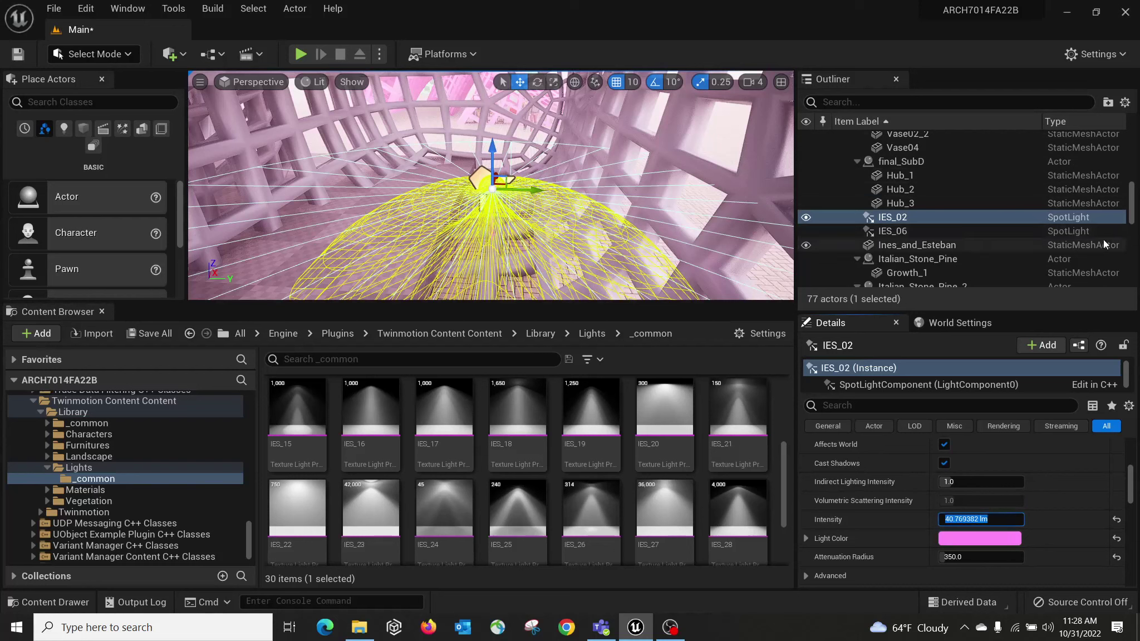
# Collapse the subD-3 group in the scene hierarchy and set the SunSky actor's solar time to 20.
pyautogui.moveTo(1132, 207)
pyautogui.mouseDown()
pyautogui.moveTo(1133, 223)
pyautogui.moveTo(1131, 205)
pyautogui.mouseUp()
pyautogui.scroll(10, 831, 172)
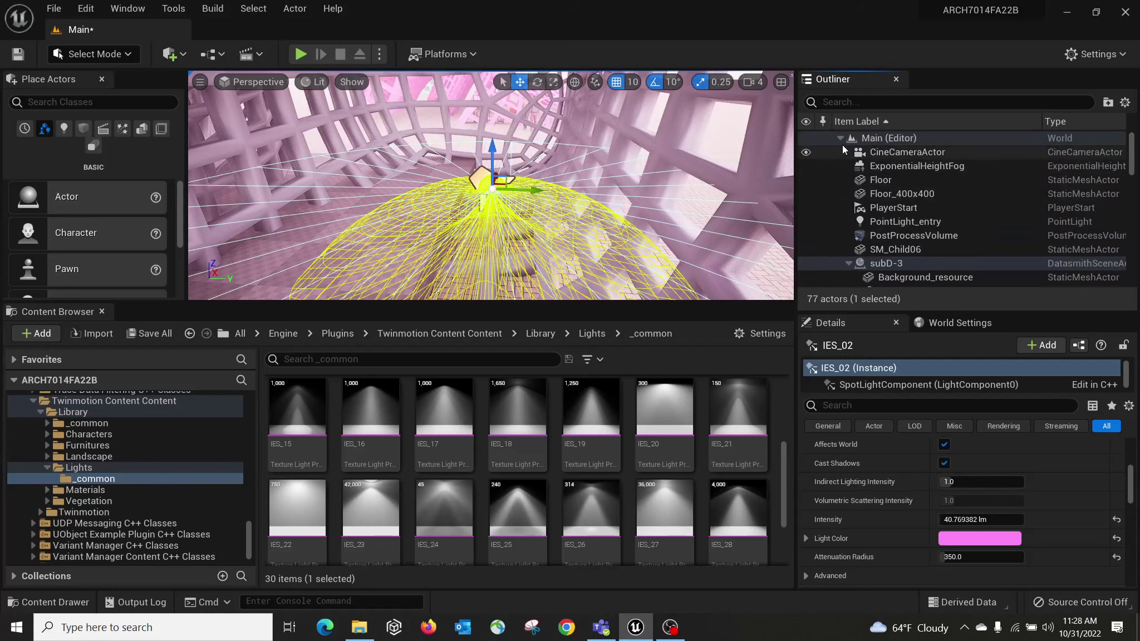
pyautogui.scroll(-3, 890, 220)
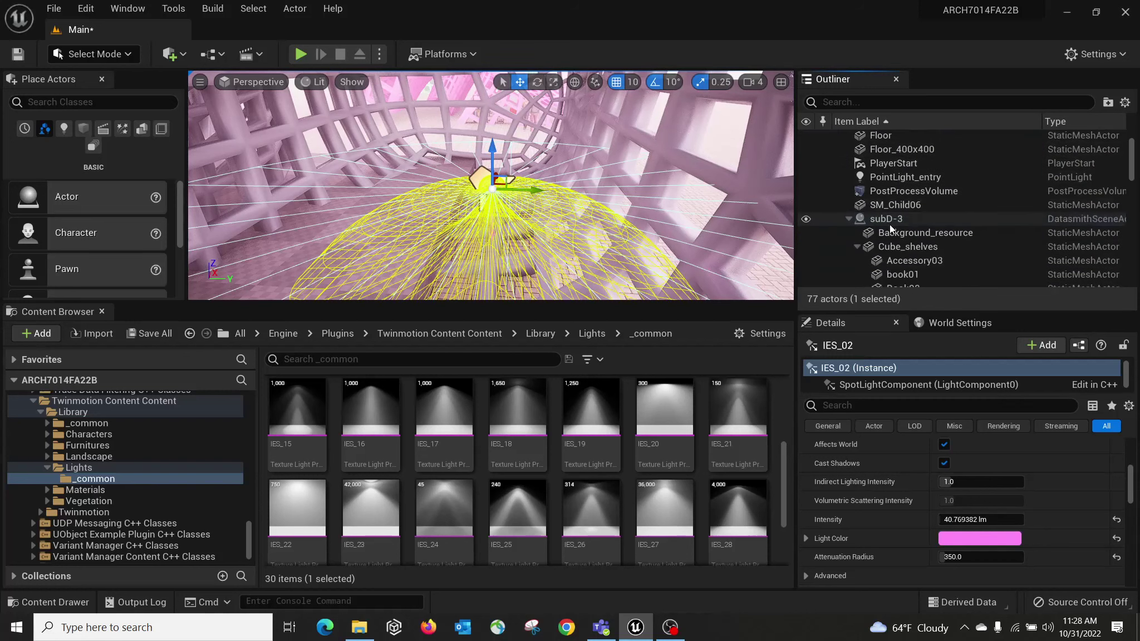
pyautogui.click(849, 219)
pyautogui.click(903, 257)
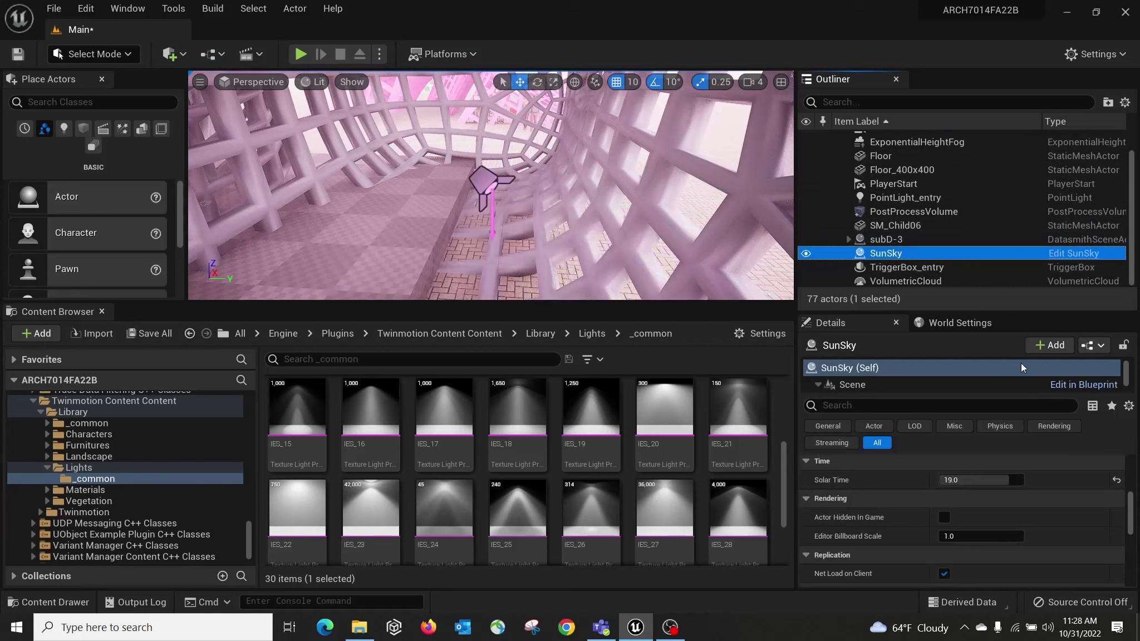
pyautogui.scroll(2, 1016, 510)
pyautogui.click(994, 479)
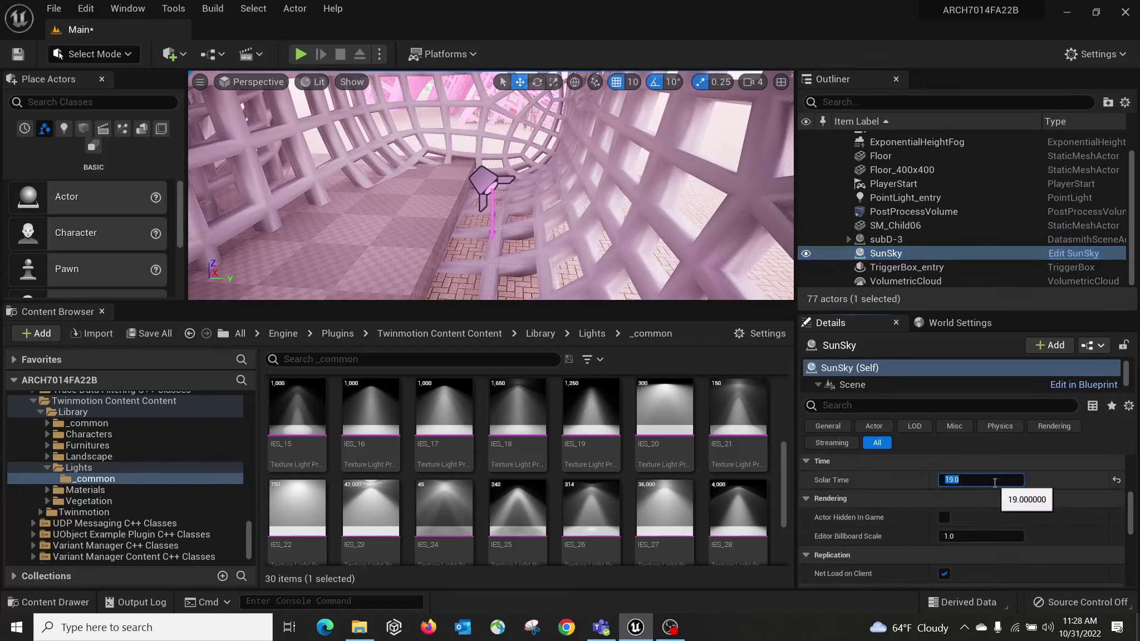
pyautogui.press('Return')
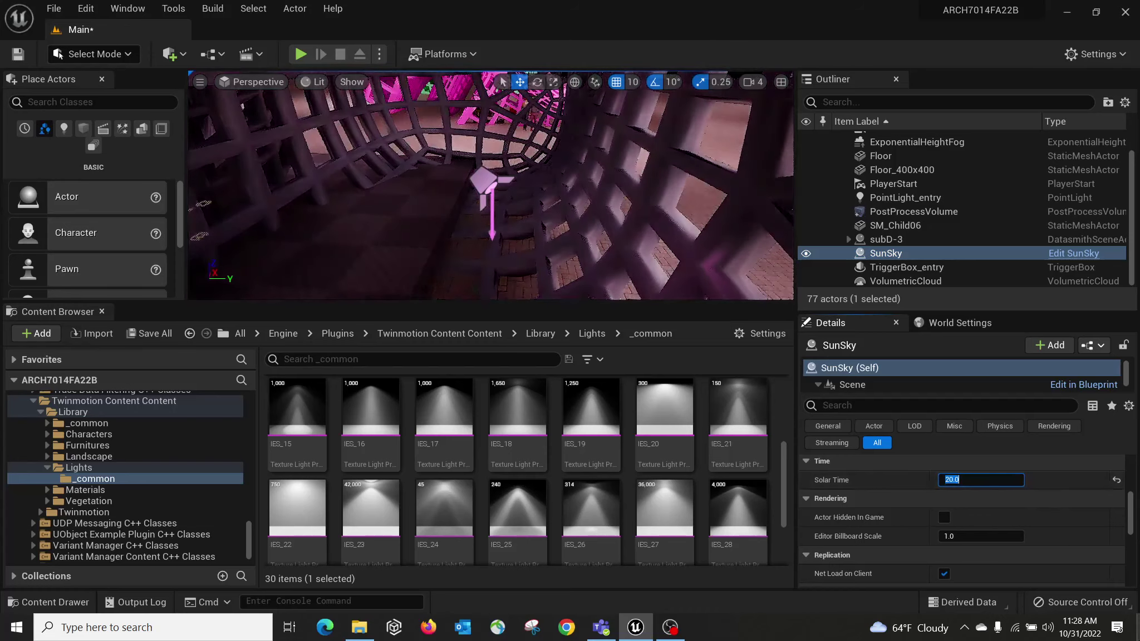
pyautogui.moveTo(490, 185)
pyautogui.mouseDown(button='right')
pyautogui.moveTo(651, 239)
pyautogui.moveTo(546, 162)
pyautogui.moveTo(501, 173)
pyautogui.mouseUp(button='right')
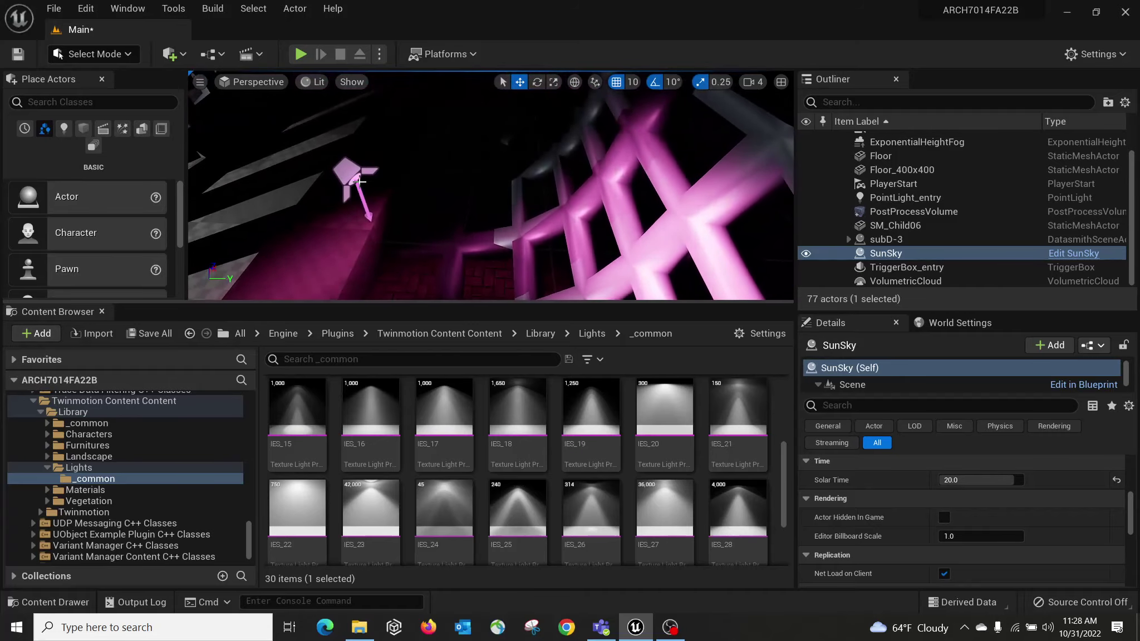
# Select the IES_02 spotlight inside the lattice tunnel and set its intensity to 400.769379 lm.
pyautogui.click(356, 179)
pyautogui.moveTo(603, 243); pyautogui.dragTo(571, 229, button='right')
pyautogui.click(953, 520)
pyautogui.click(964, 519)
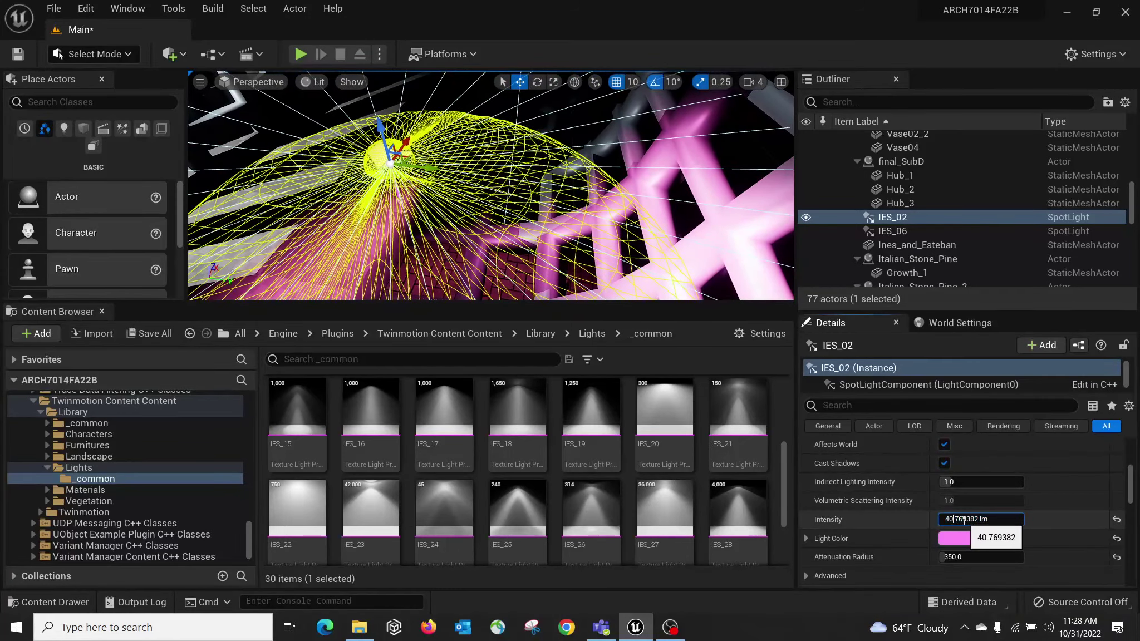
pyautogui.write('0')
pyautogui.press('Return')
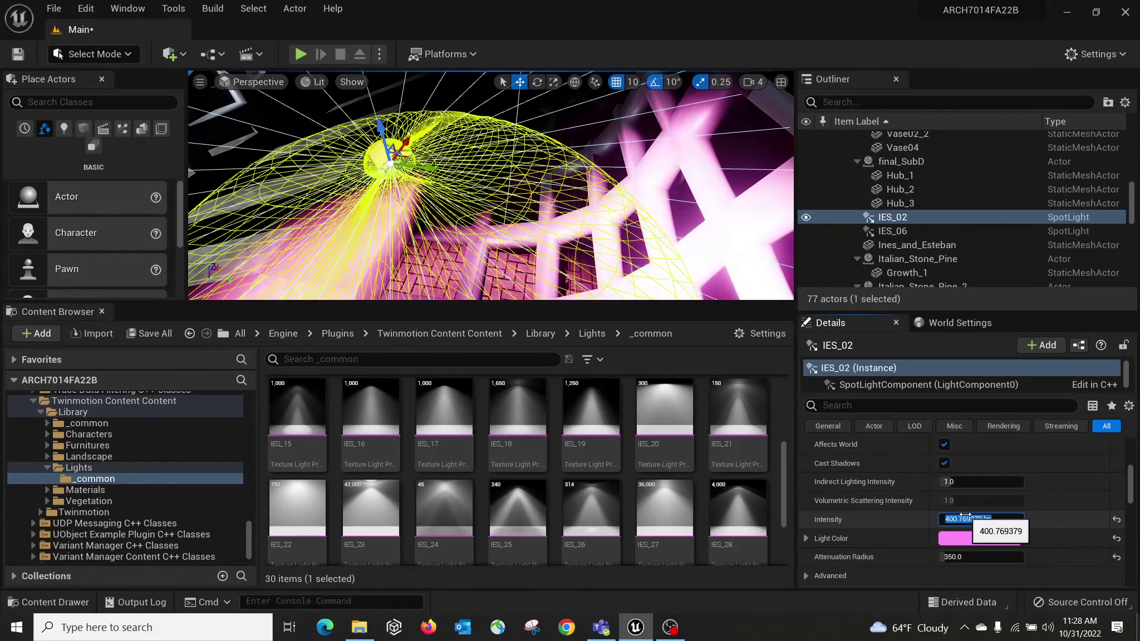
pyautogui.moveTo(495, 213); pyautogui.dragTo(462, 222, button='right')
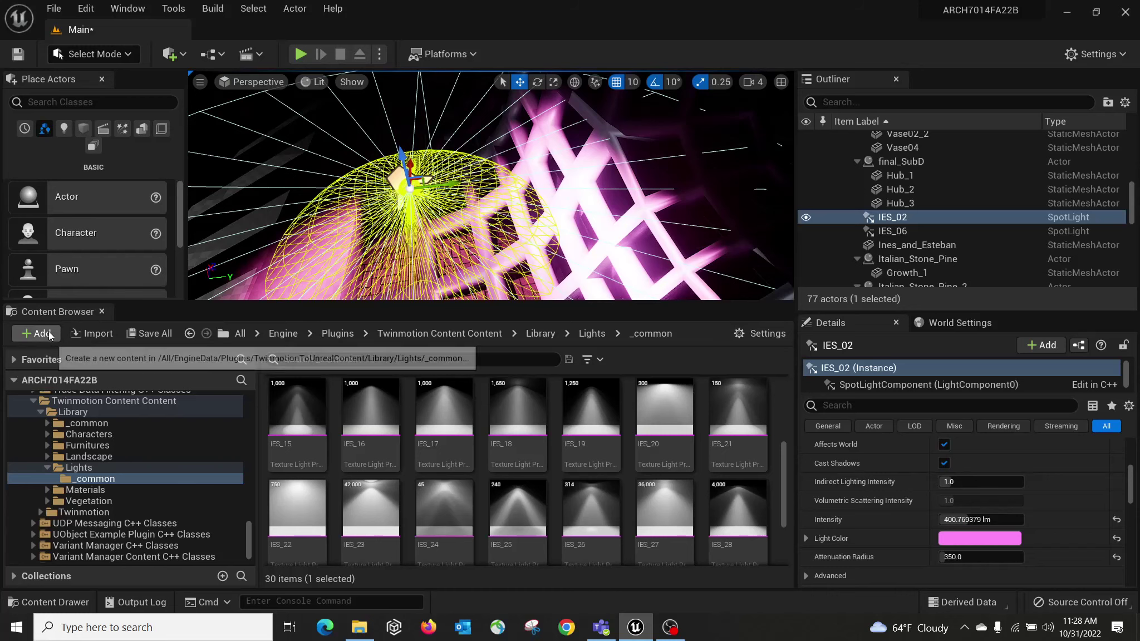
# Close the Content Browser and raise the IES_02 spotlight, shifting it sideways within the tunnel.
pyautogui.click(100, 311)
pyautogui.moveTo(554, 346); pyautogui.dragTo(528, 348, button='right')
pyautogui.moveTo(443, 284); pyautogui.dragTo(434, 215)
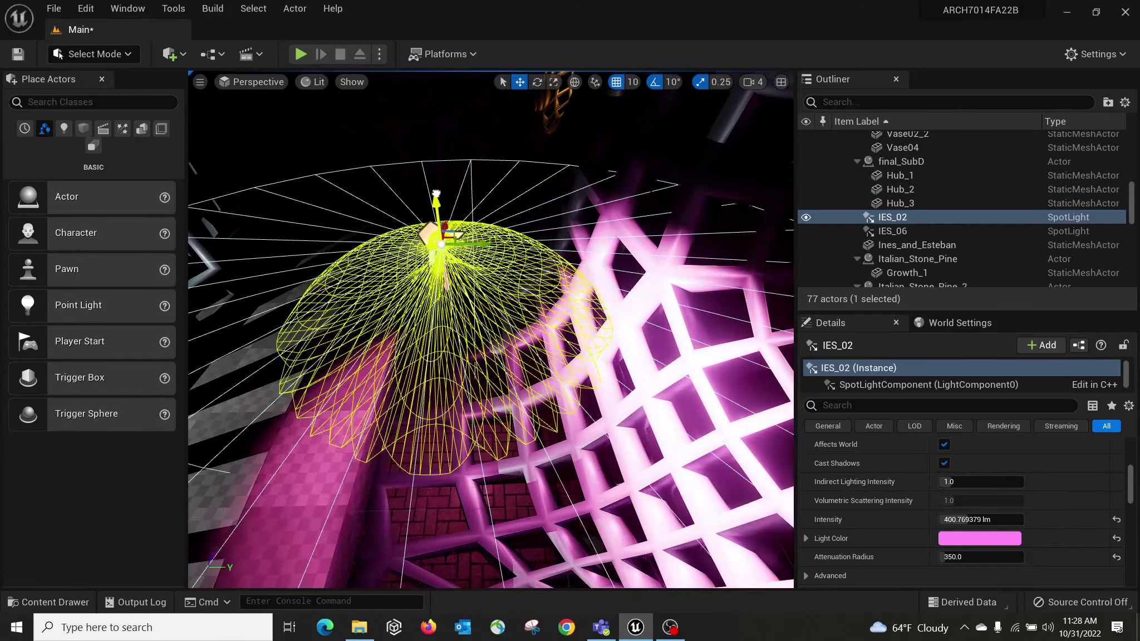
pyautogui.moveTo(489, 341); pyautogui.dragTo(579, 345, button='right')
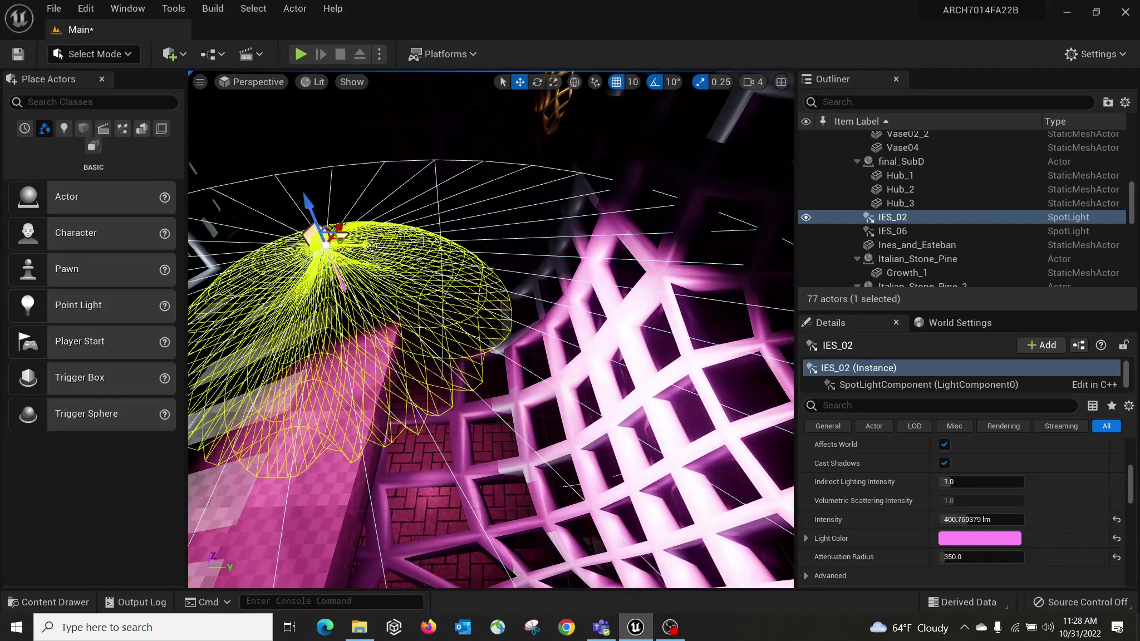
# Move the IES_02 spotlight out of the lattice tunnel along the Y axis, over the open brick paving.
pyautogui.scroll(-5, 489, 341)
pyautogui.scroll(3, 489, 341)
pyautogui.moveTo(430, 332); pyautogui.dragTo(366, 378, button='right')
pyautogui.moveTo(510, 347); pyautogui.dragTo(513, 286, button='right')
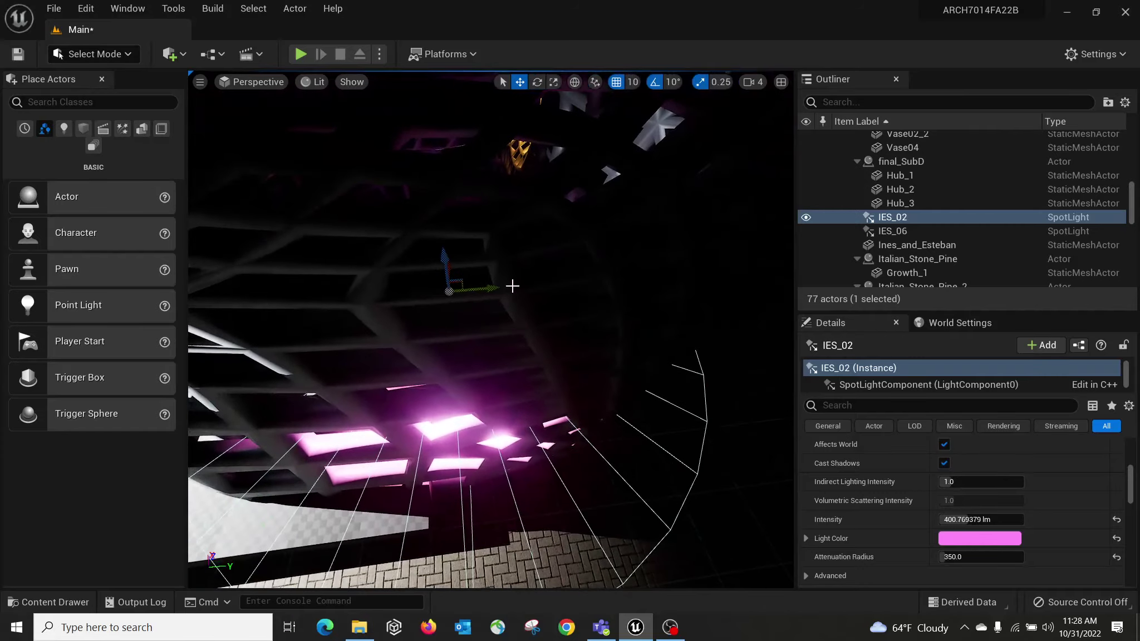
pyautogui.moveTo(486, 288); pyautogui.dragTo(850, 297)
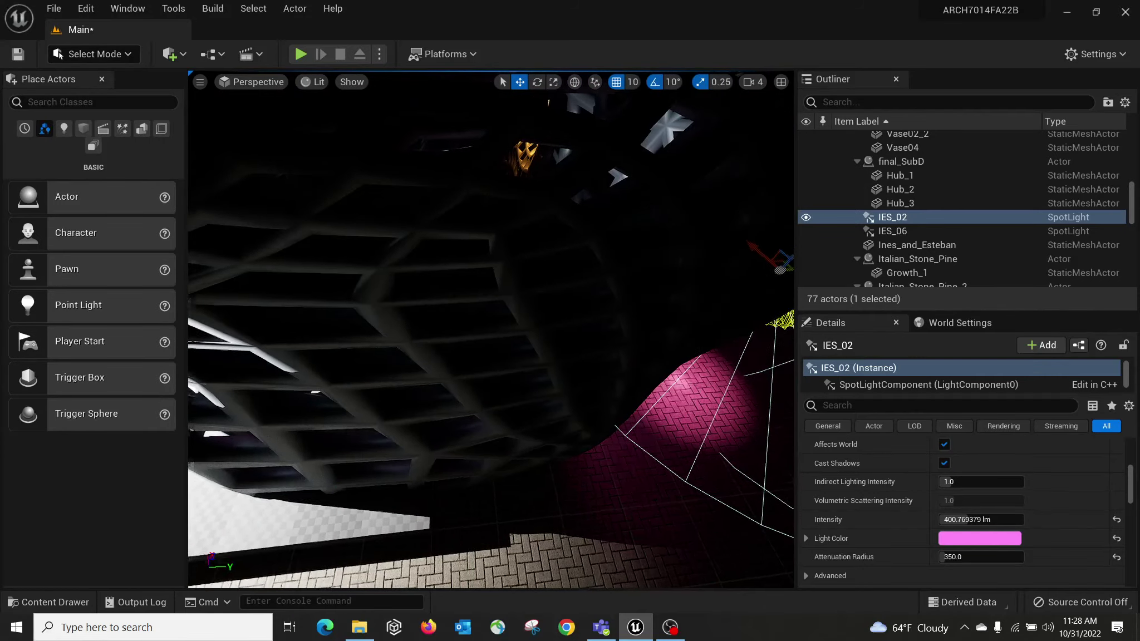
pyautogui.moveTo(724, 377); pyautogui.dragTo(779, 384, button='right')
pyautogui.moveTo(446, 351); pyautogui.dragTo(514, 352, button='right')
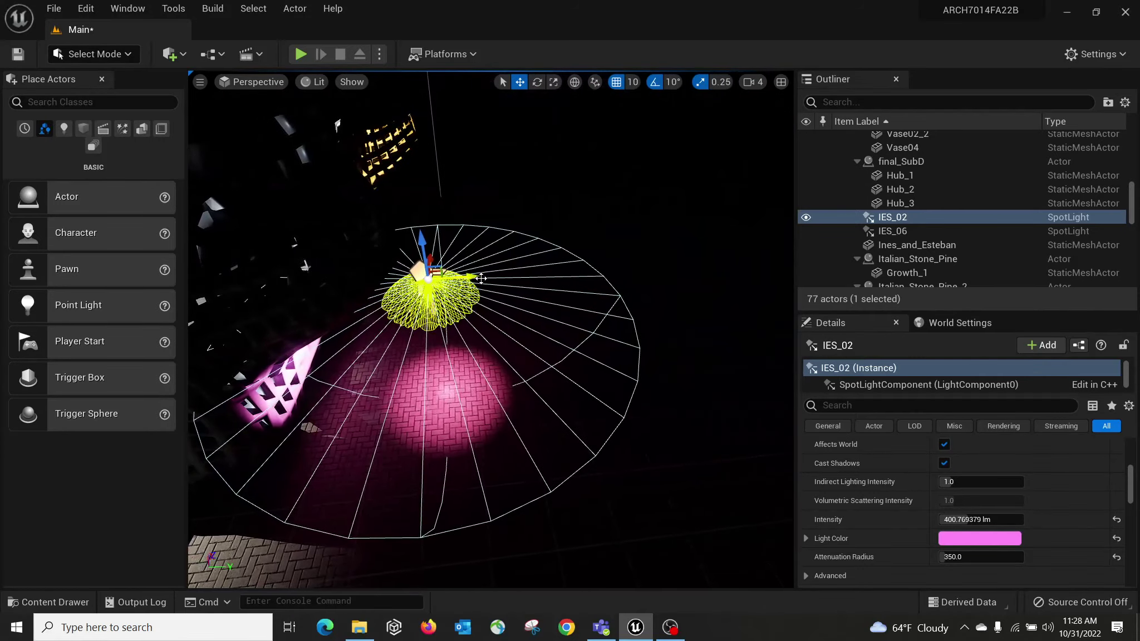
pyautogui.moveTo(479, 278); pyautogui.dragTo(640, 259)
# Reposition the IES_02 spotlight over the brick paving, bringing it back towards the lattice building.
pyautogui.scroll(3, 612, 340)
pyautogui.moveTo(613, 340); pyautogui.dragTo(613, 318, button='right')
pyautogui.moveTo(683, 189)
pyautogui.mouseDown()
pyautogui.moveTo(671, 240)
pyautogui.moveTo(679, 217)
pyautogui.moveTo(678, 238)
pyautogui.moveTo(640, 217)
pyautogui.moveTo(687, 207)
pyautogui.moveTo(624, 221)
pyautogui.moveTo(593, 206)
pyautogui.moveTo(675, 207)
pyautogui.mouseUp()
pyautogui.press('e')
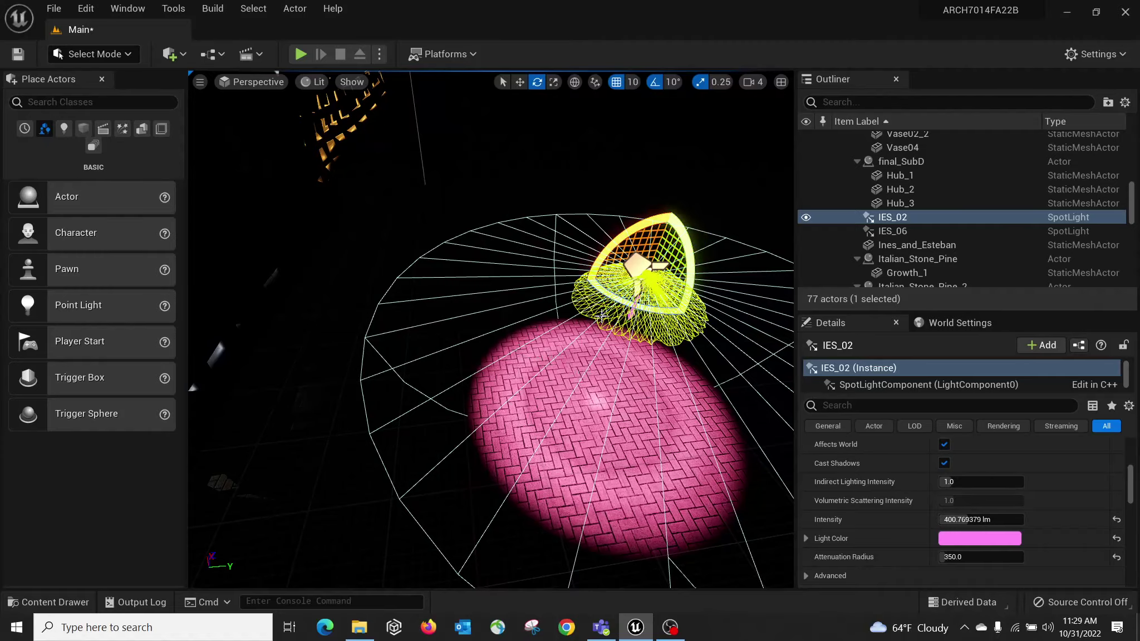
pyautogui.scroll(-3, 602, 317)
pyautogui.moveTo(602, 316); pyautogui.dragTo(684, 358, button='right')
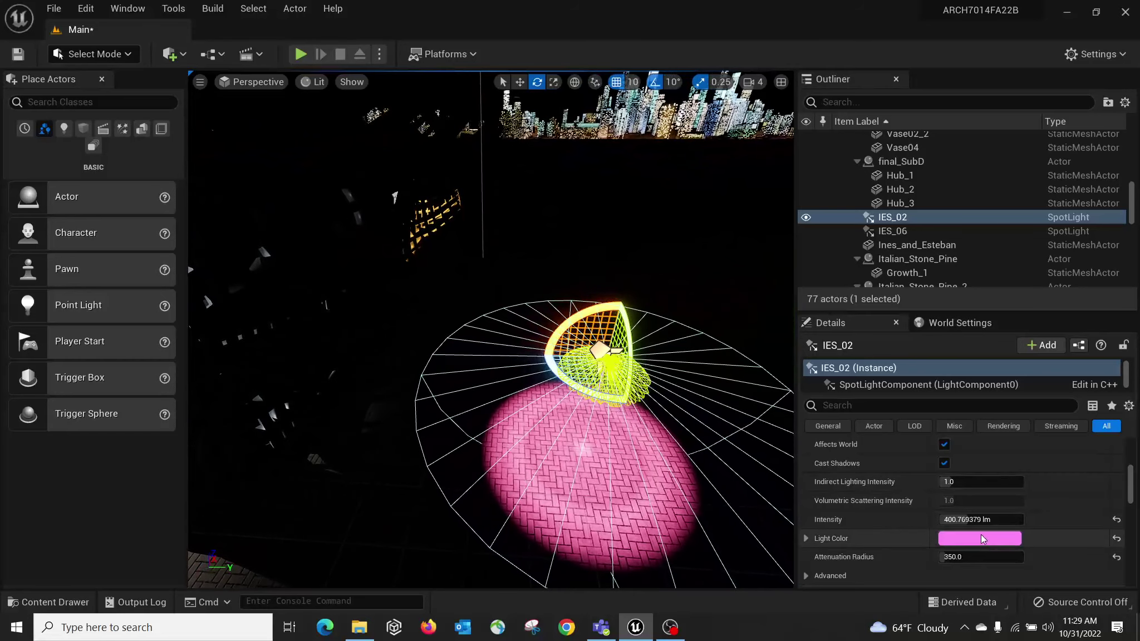
pyautogui.press('w')
pyautogui.moveTo(647, 359); pyautogui.dragTo(551, 385)
pyautogui.moveTo(551, 385); pyautogui.dragTo(394, 390, button='right')
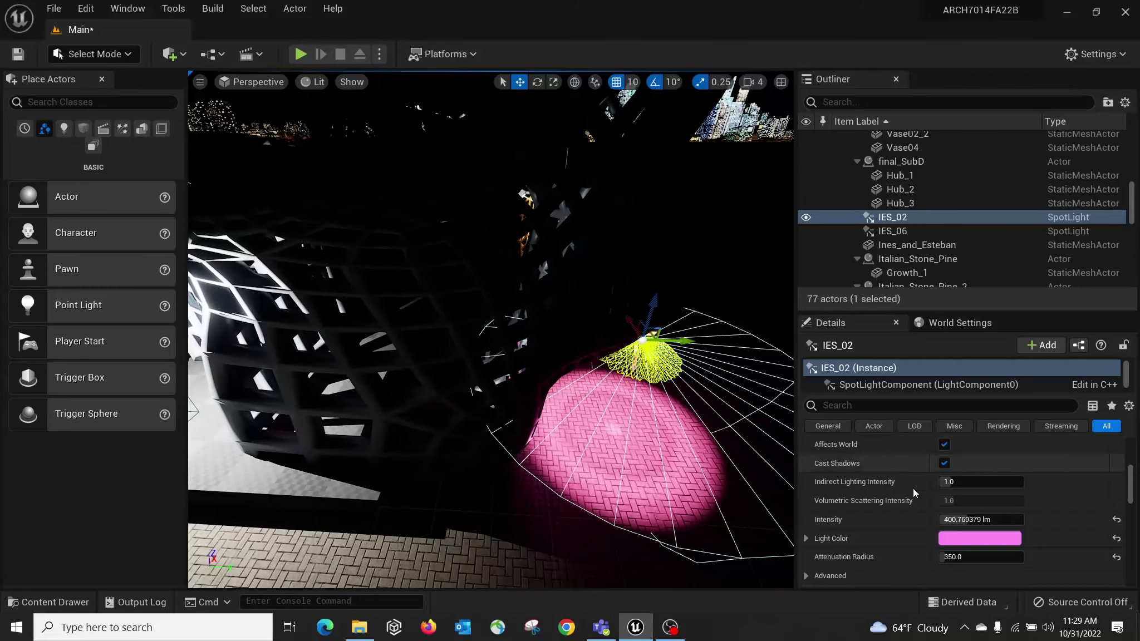
# Reset the IES_02 spotlight's intensity to its default and move the light back inside the lattice tunnel, raising it.
pyautogui.click(1116, 520)
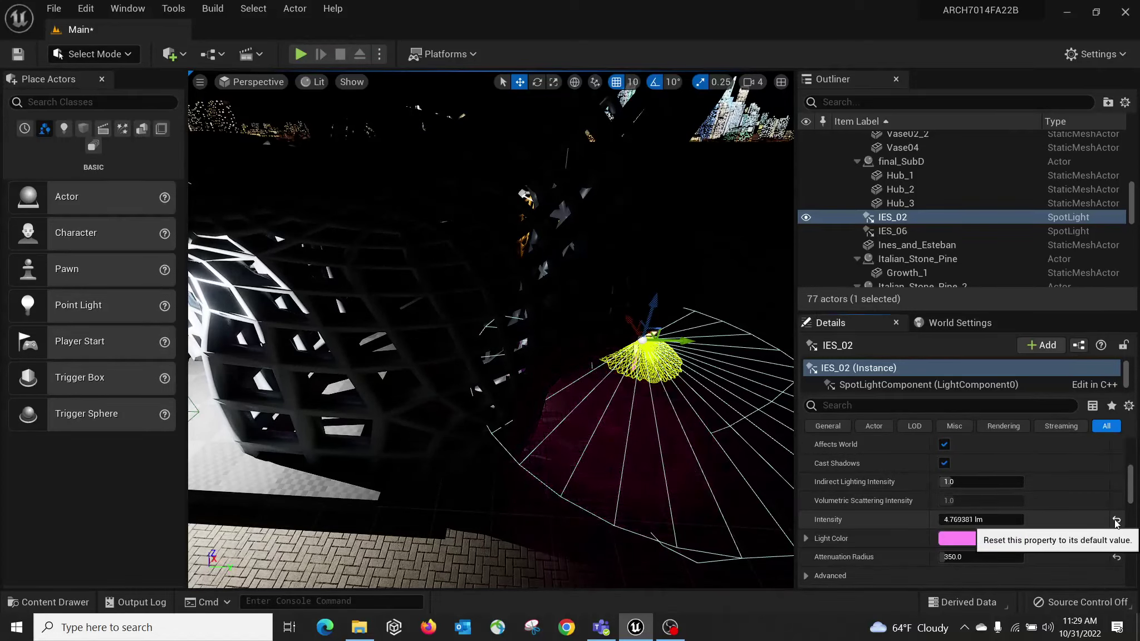
pyautogui.moveTo(691, 344); pyautogui.dragTo(483, 340)
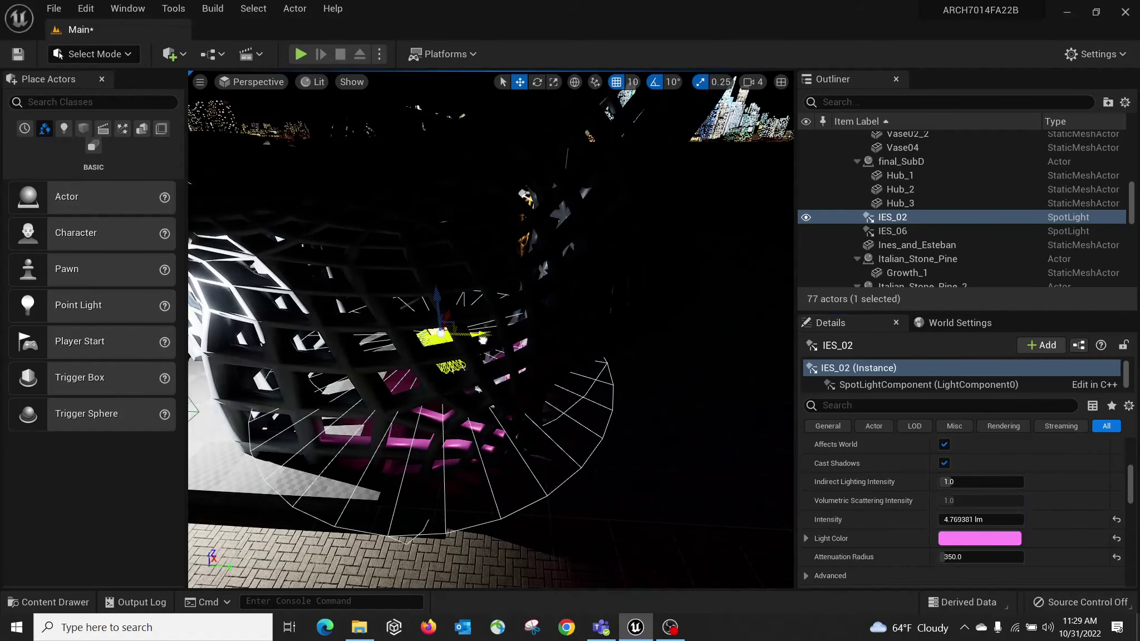
pyautogui.moveTo(440, 301); pyautogui.dragTo(432, 214)
pyautogui.moveTo(431, 214); pyautogui.dragTo(406, 203, button='right')
pyautogui.press('w')
pyautogui.moveTo(527, 326); pyautogui.dragTo(528, 327, button='right')
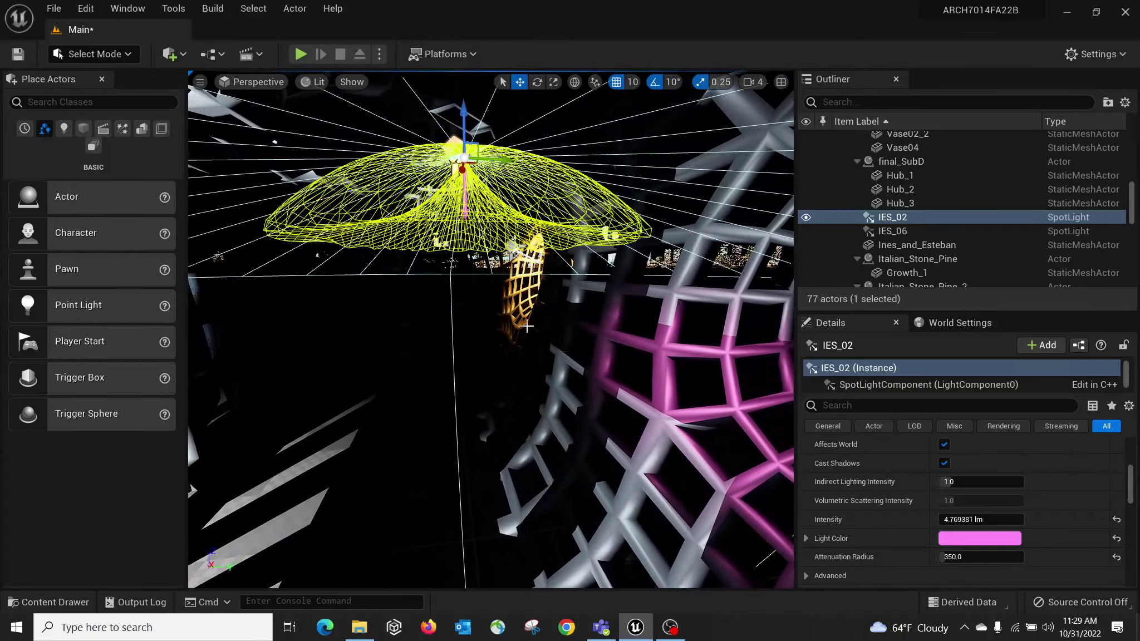
# Shift the IES_02 spotlight across the tunnel, lower it, and rotate it to a slight tilt.
pyautogui.moveTo(509, 153); pyautogui.dragTo(509, 153, button='right')
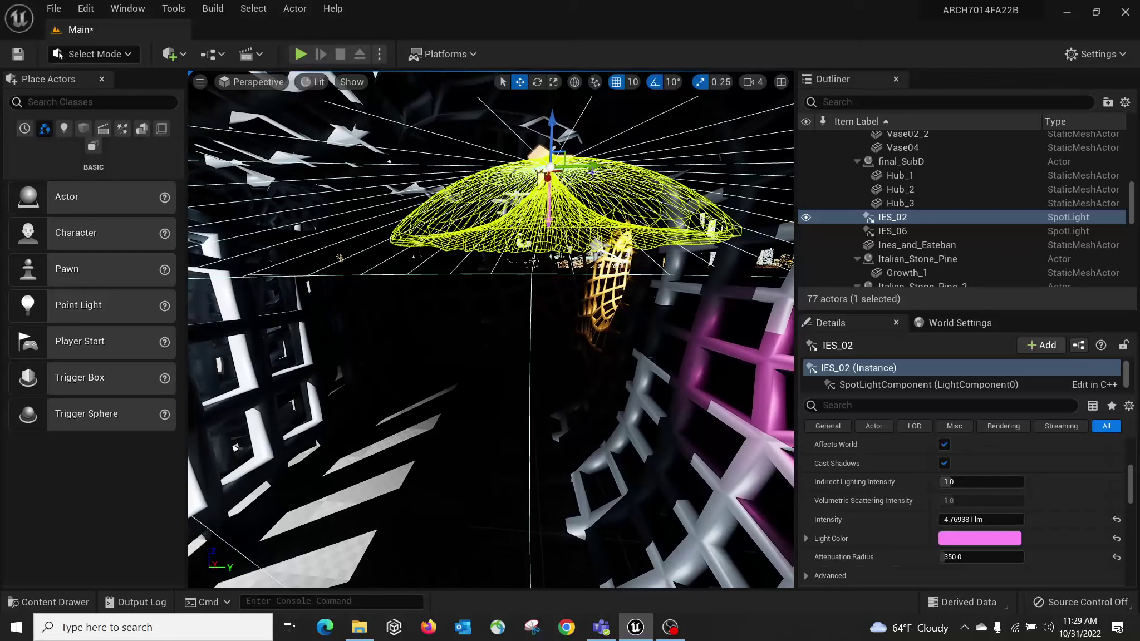
pyautogui.moveTo(583, 166); pyautogui.dragTo(530, 177)
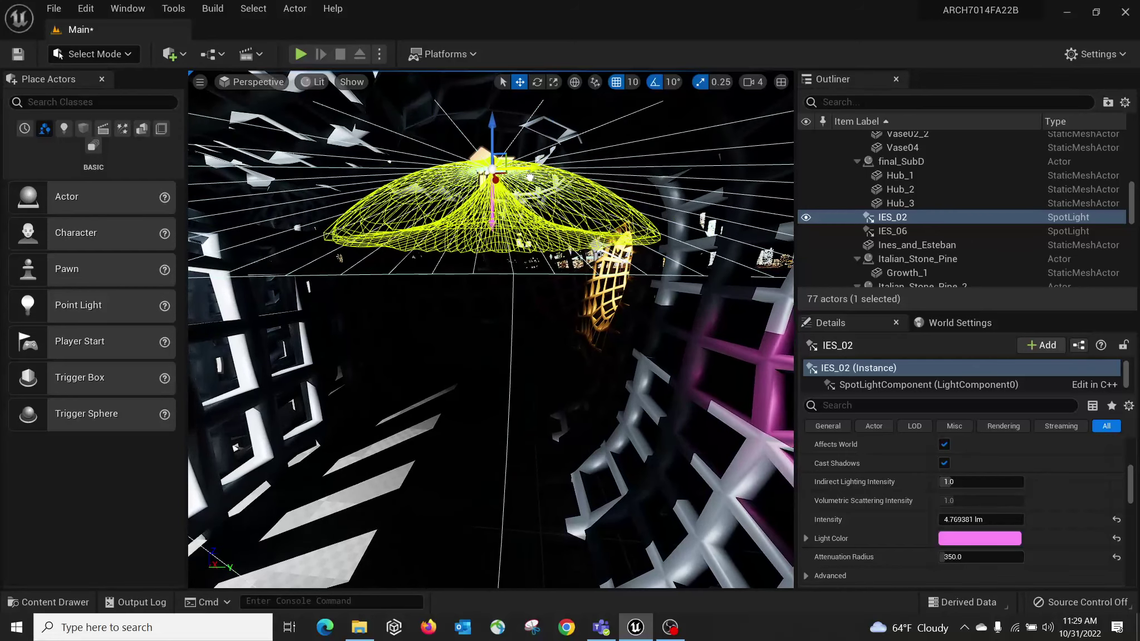
pyautogui.moveTo(492, 123); pyautogui.dragTo(492, 124, button='right')
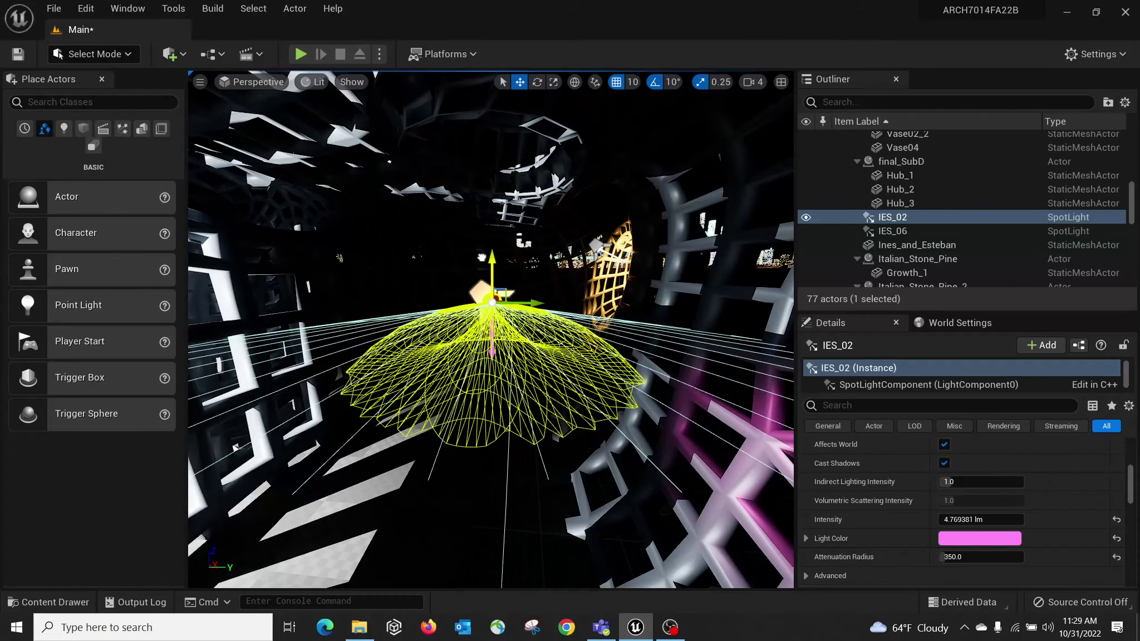
pyautogui.press('e')
pyautogui.moveTo(531, 262)
pyautogui.mouseDown()
pyautogui.moveTo(559, 287)
pyautogui.moveTo(512, 270)
pyautogui.mouseUp()
# Set the IES_02 spotlight's intensity to 40.769382 lm.
pyautogui.click(957, 520)
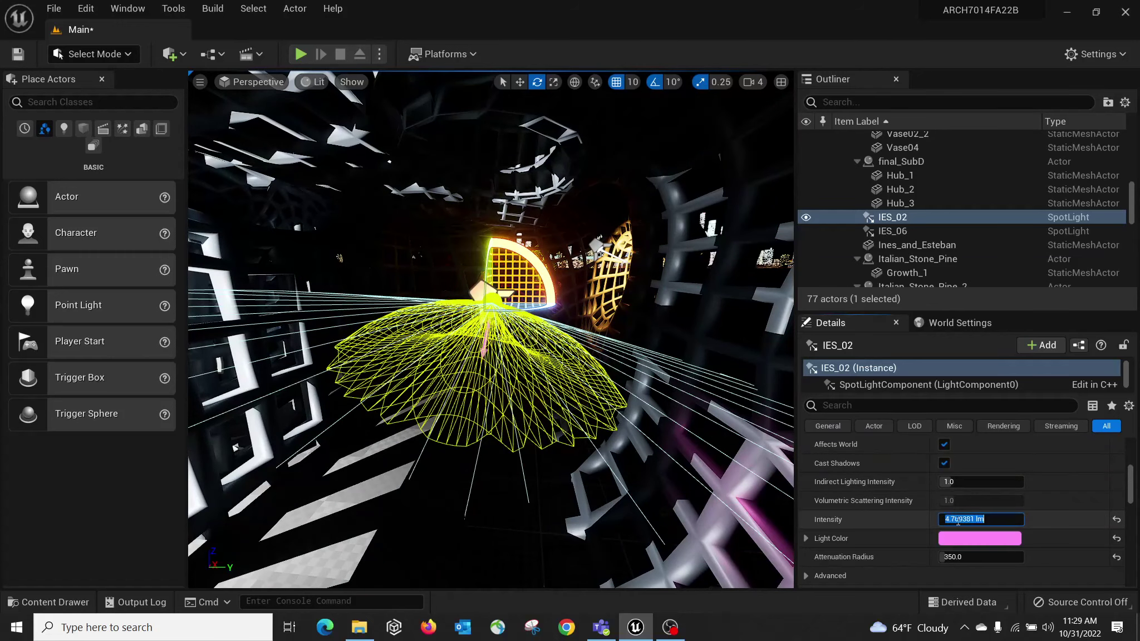
pyautogui.click(950, 521)
pyautogui.write('0')
pyautogui.press('Return')
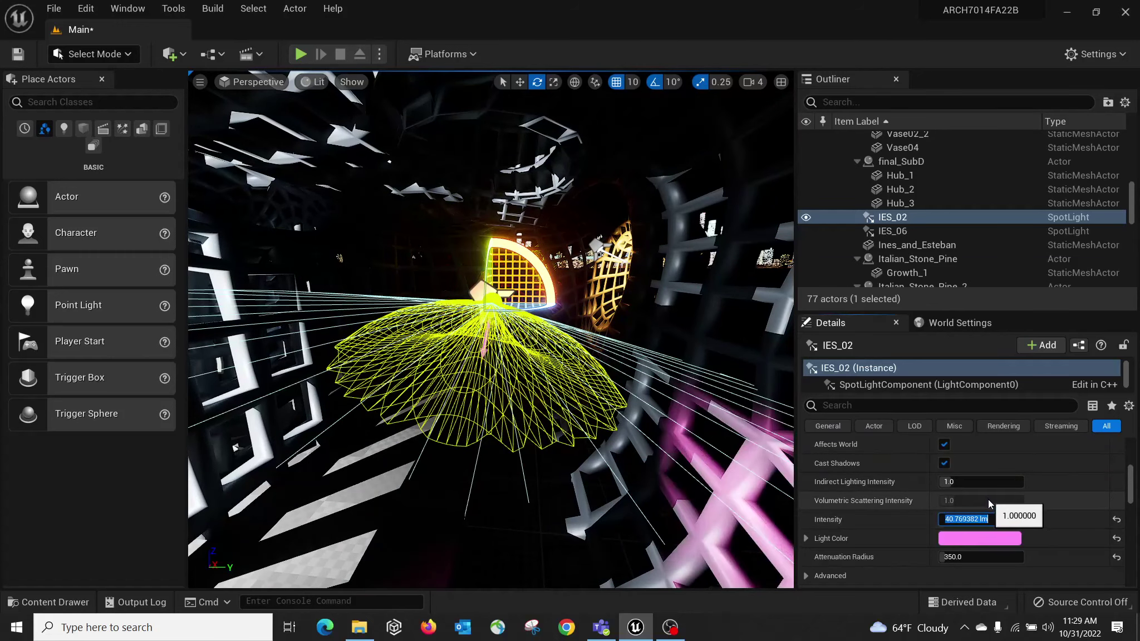
pyautogui.moveTo(564, 406); pyautogui.dragTo(400, 324, button='right')
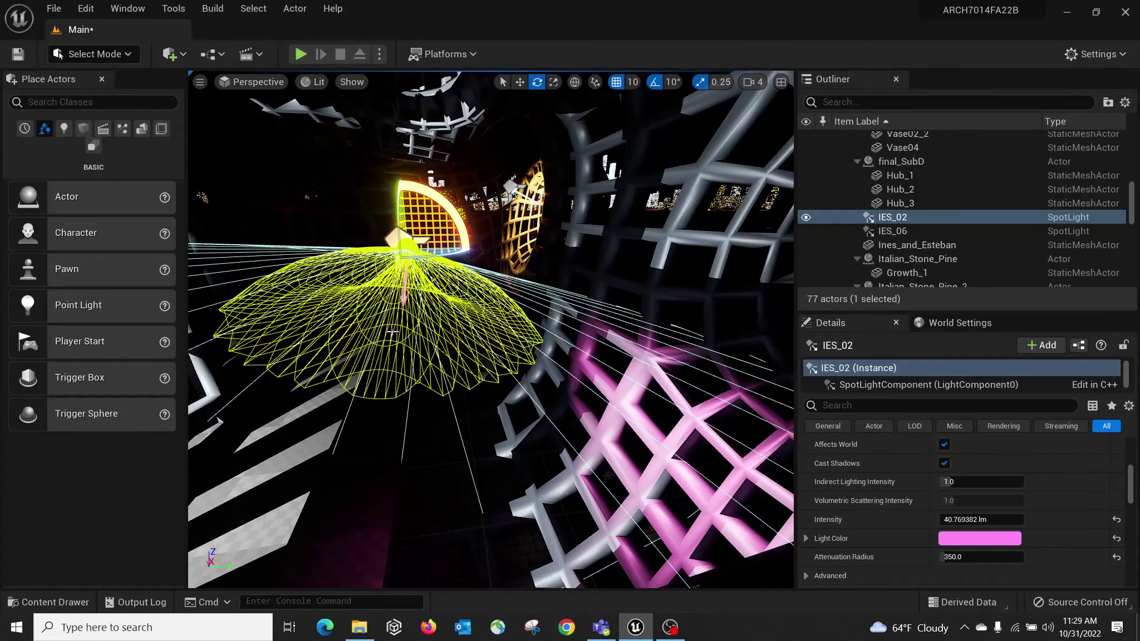
pyautogui.moveTo(485, 336); pyautogui.dragTo(428, 284, button='right')
pyautogui.press('w')
pyautogui.moveTo(401, 323); pyautogui.dragTo(479, 340, button='right')
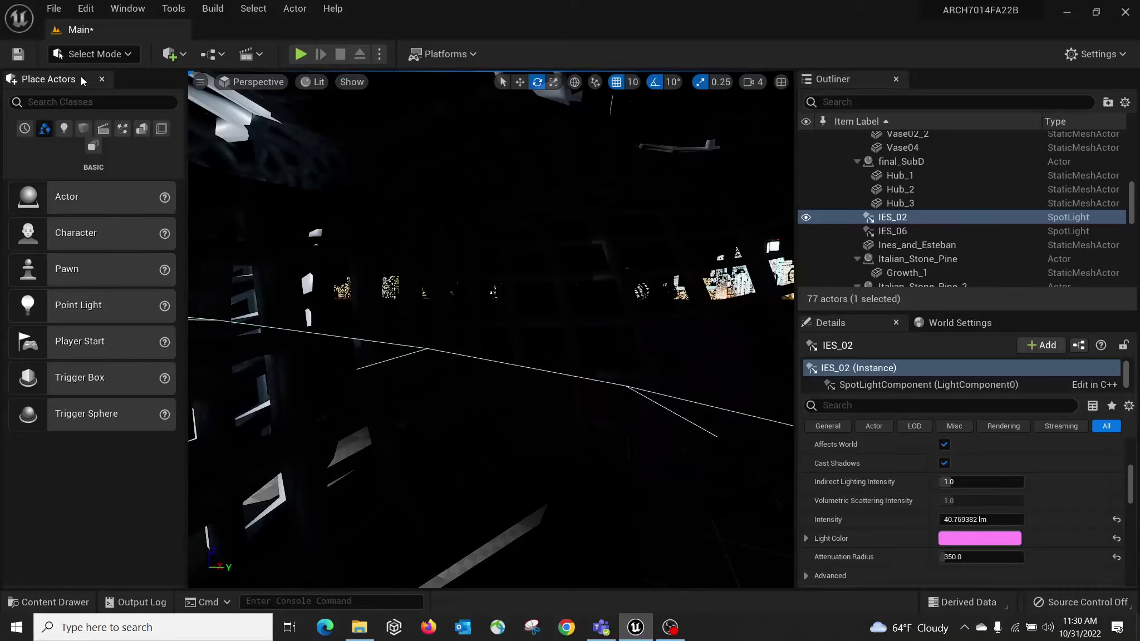
# Close the Place Actors panel and reopen it.
pyautogui.click(101, 79)
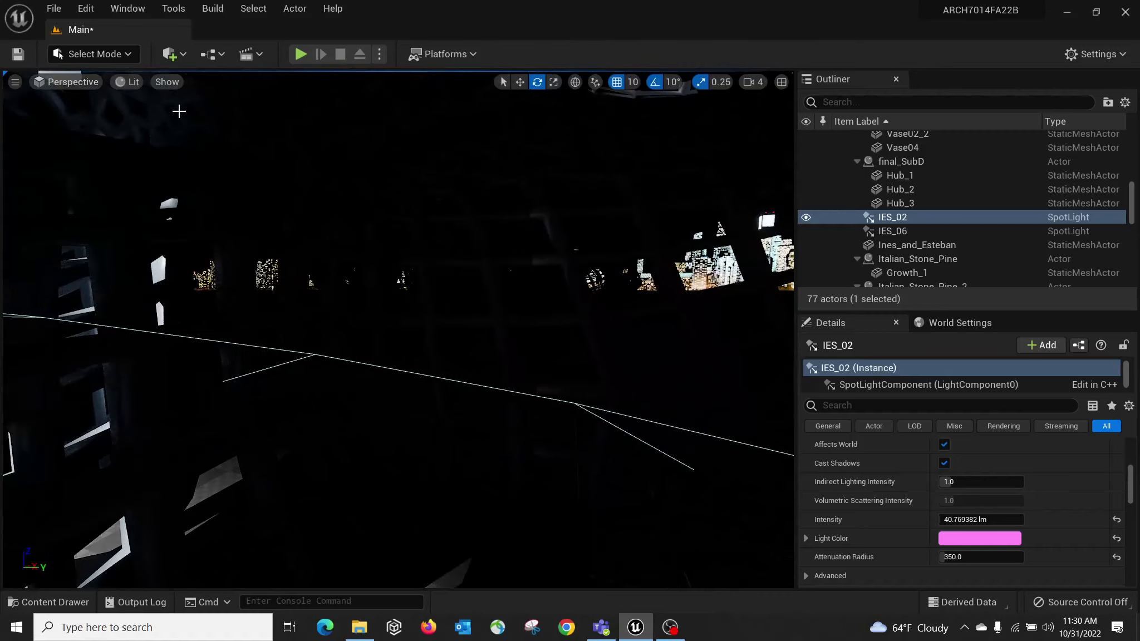
pyautogui.click(183, 55)
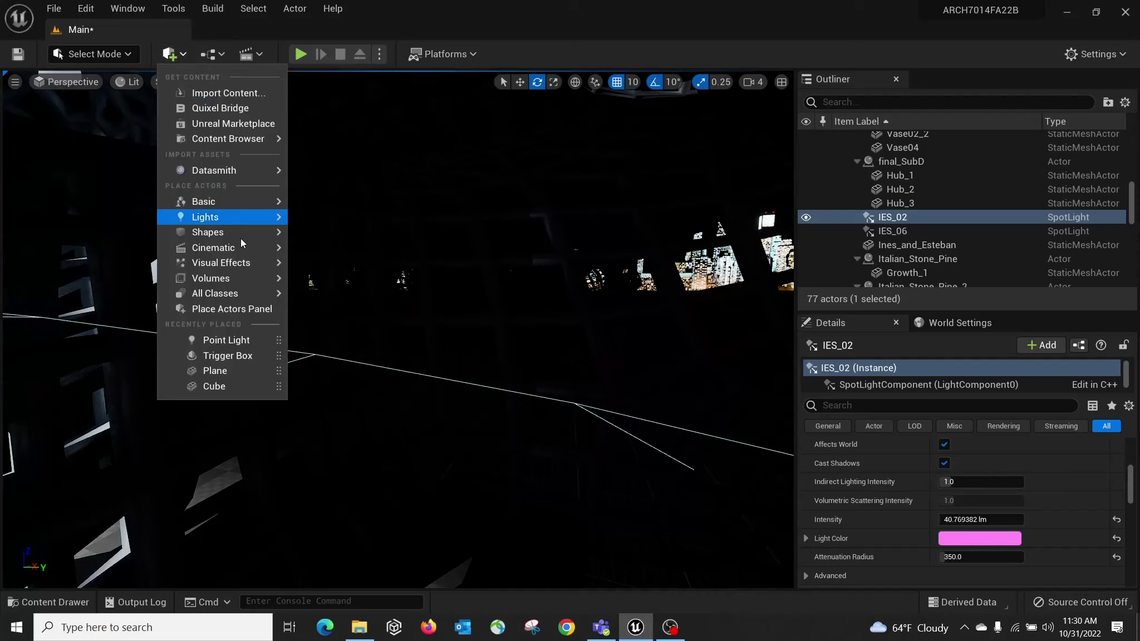
pyautogui.moveTo(254, 249)
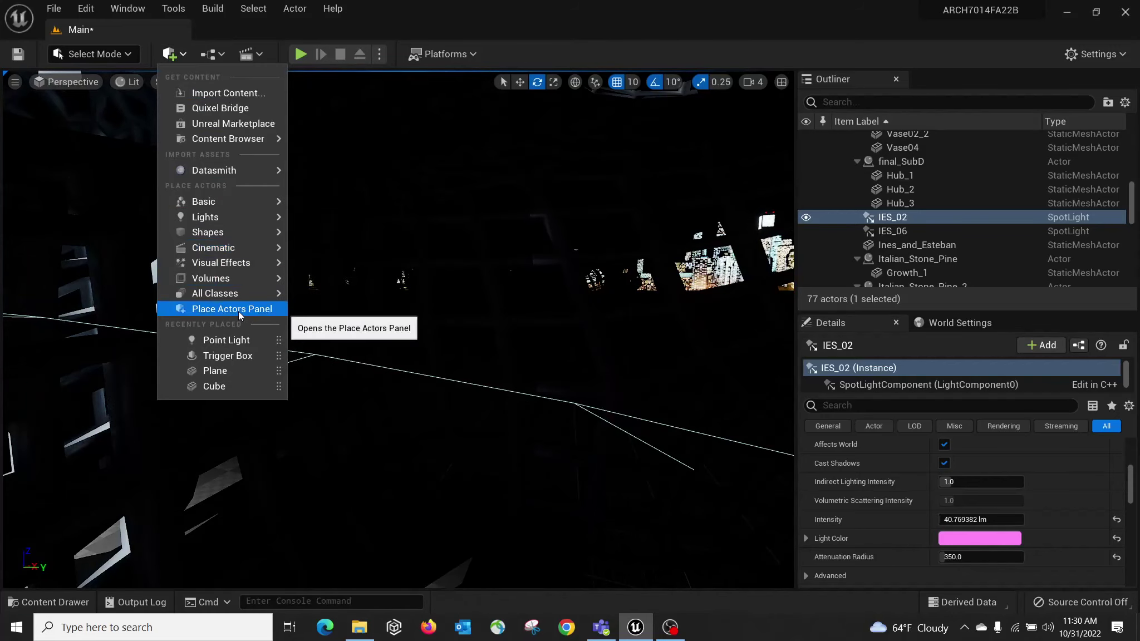
pyautogui.moveTo(245, 215)
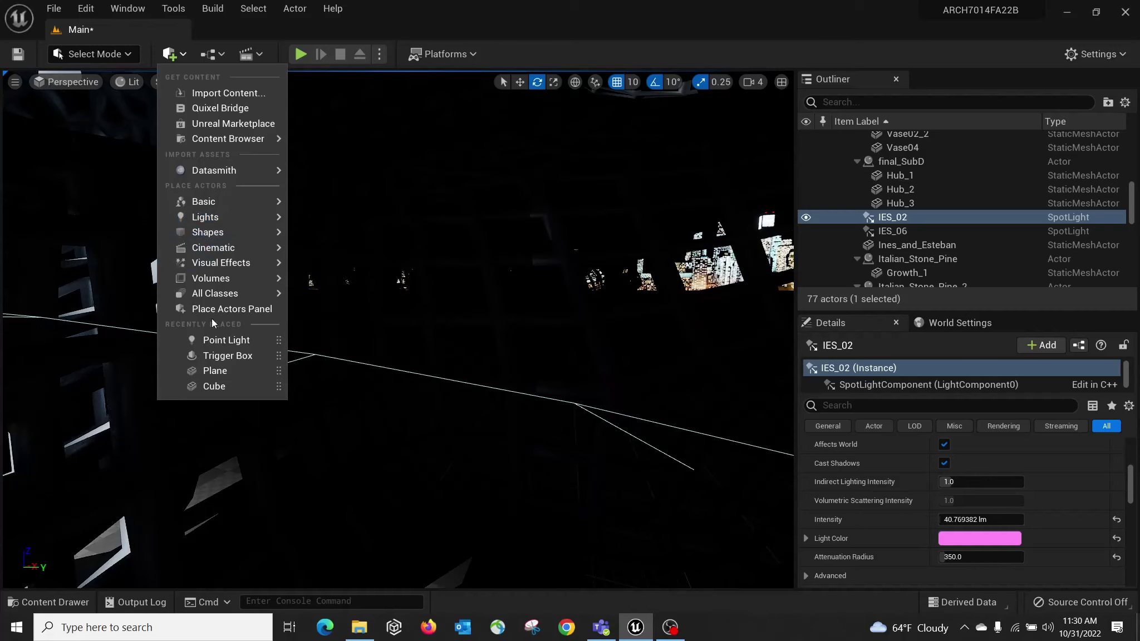
pyautogui.click(241, 311)
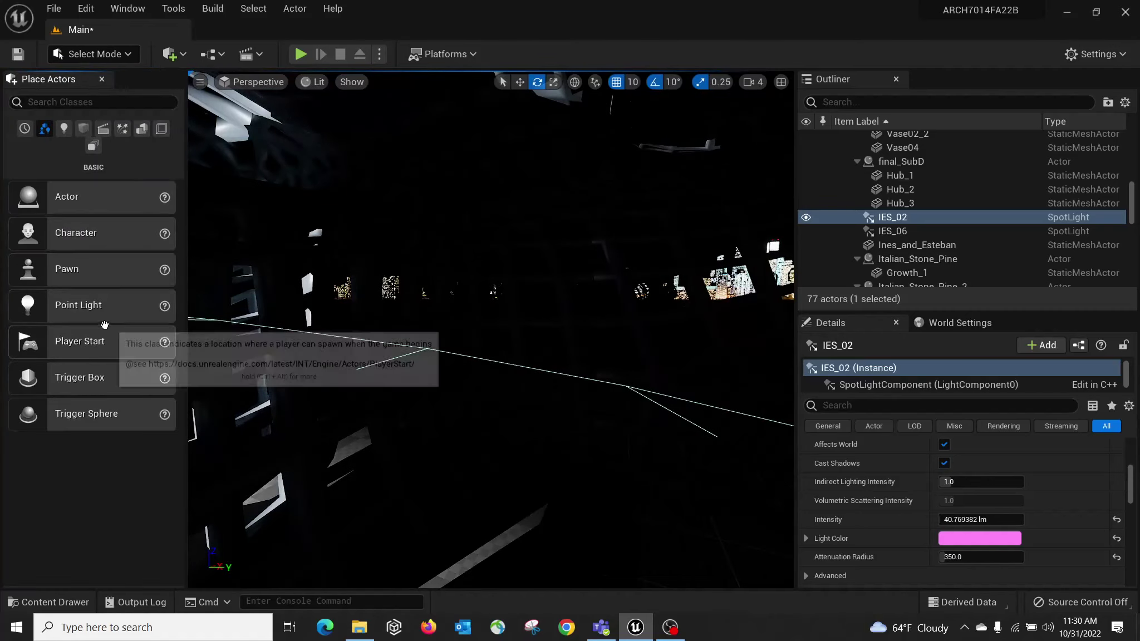
# Add a Point Light inside the lattice tunnel, shift it along the Y axis and raise it above the walkway.
pyautogui.click(64, 129)
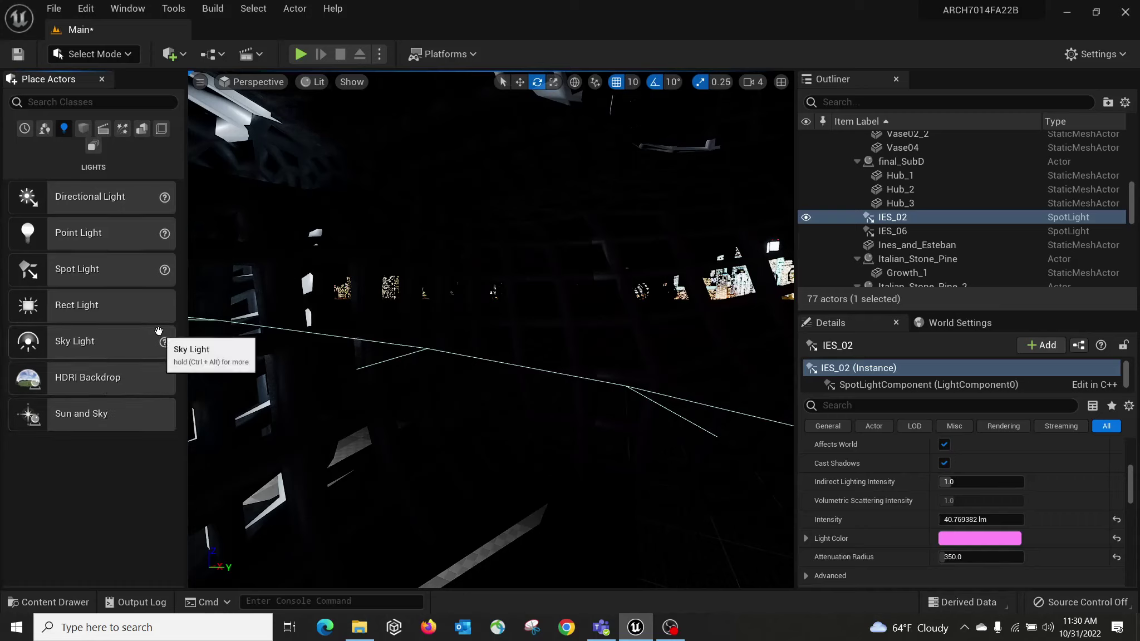
pyautogui.moveTo(77, 240); pyautogui.dragTo(480, 433)
pyautogui.moveTo(549, 366); pyautogui.dragTo(597, 415, button='right')
pyautogui.moveTo(423, 318); pyautogui.dragTo(423, 318, button='right')
pyautogui.press('w')
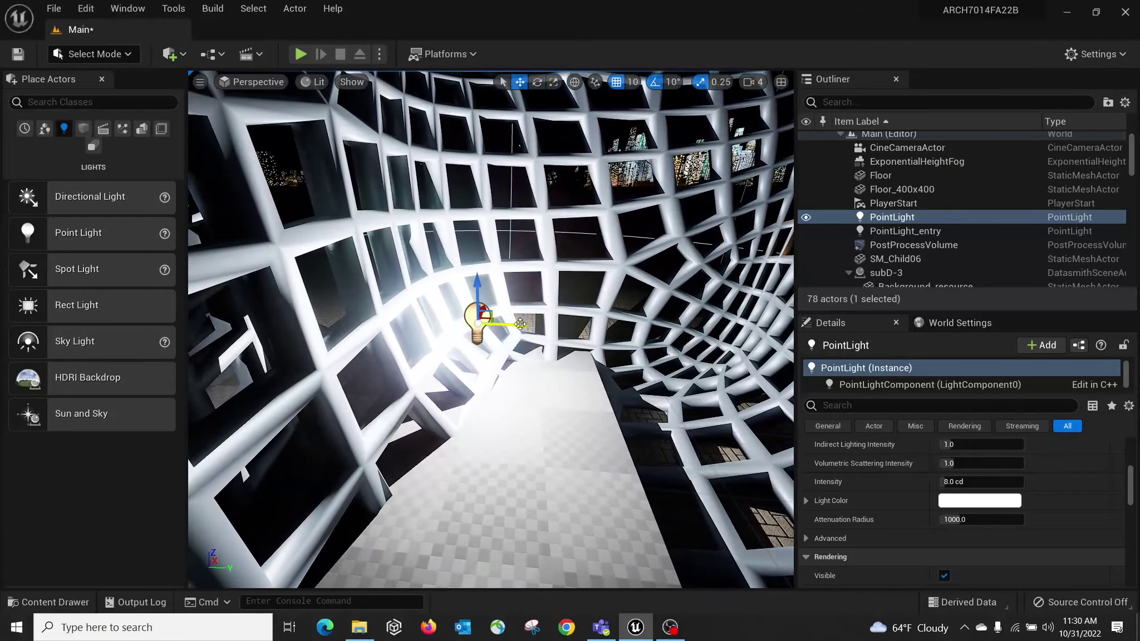
pyautogui.moveTo(520, 323); pyautogui.dragTo(596, 329)
pyautogui.moveTo(556, 292); pyautogui.dragTo(560, 219)
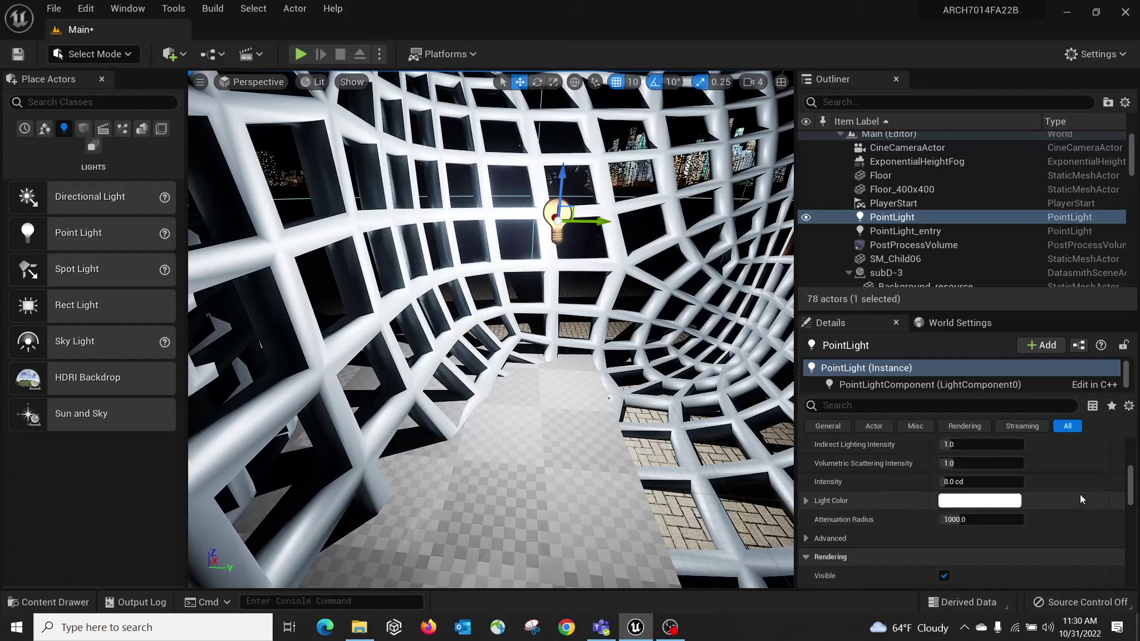
# Set the new point light's color to purple with hue about 274 and saturation 0.81, and its intensity to 2.0 cd.
pyautogui.scroll(-1, 1074, 479)
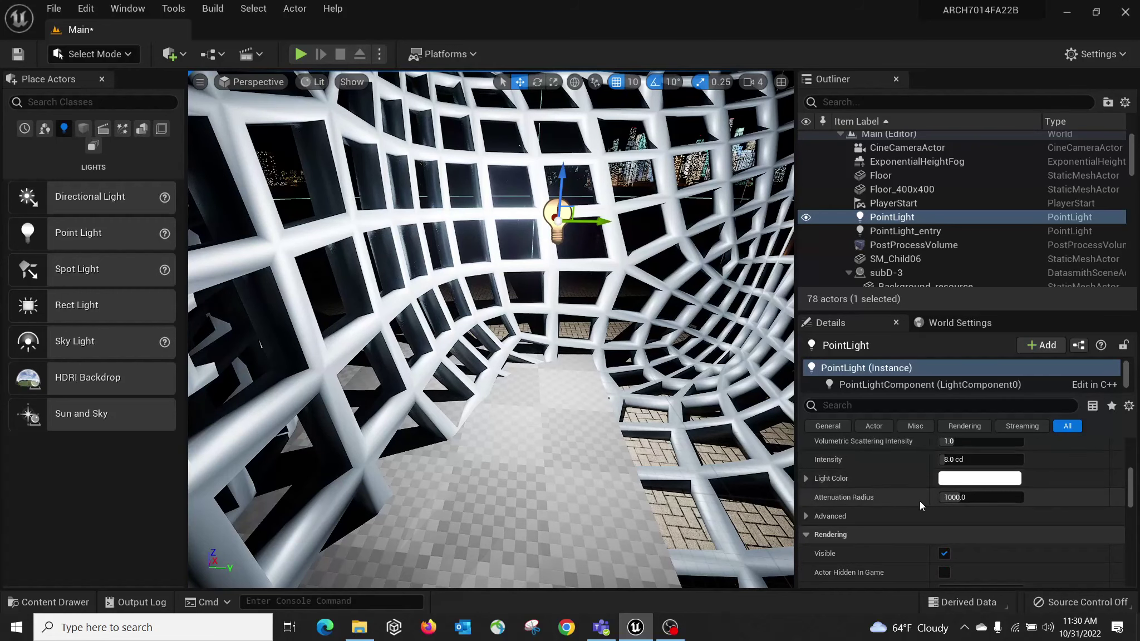
pyautogui.click(974, 478)
pyautogui.click(757, 313)
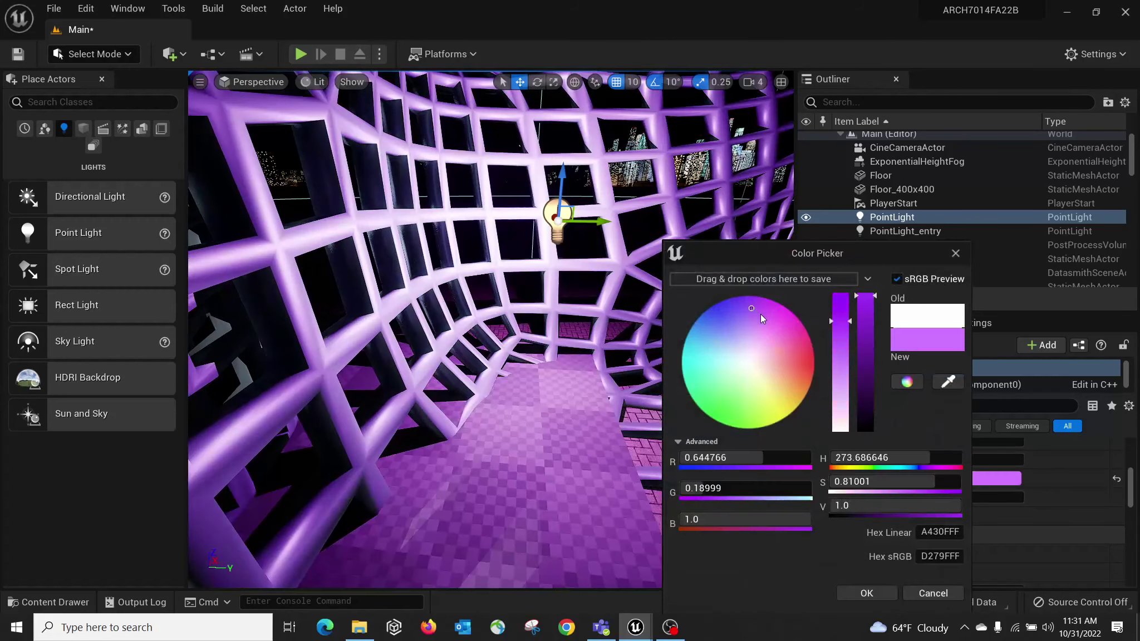
pyautogui.click(867, 593)
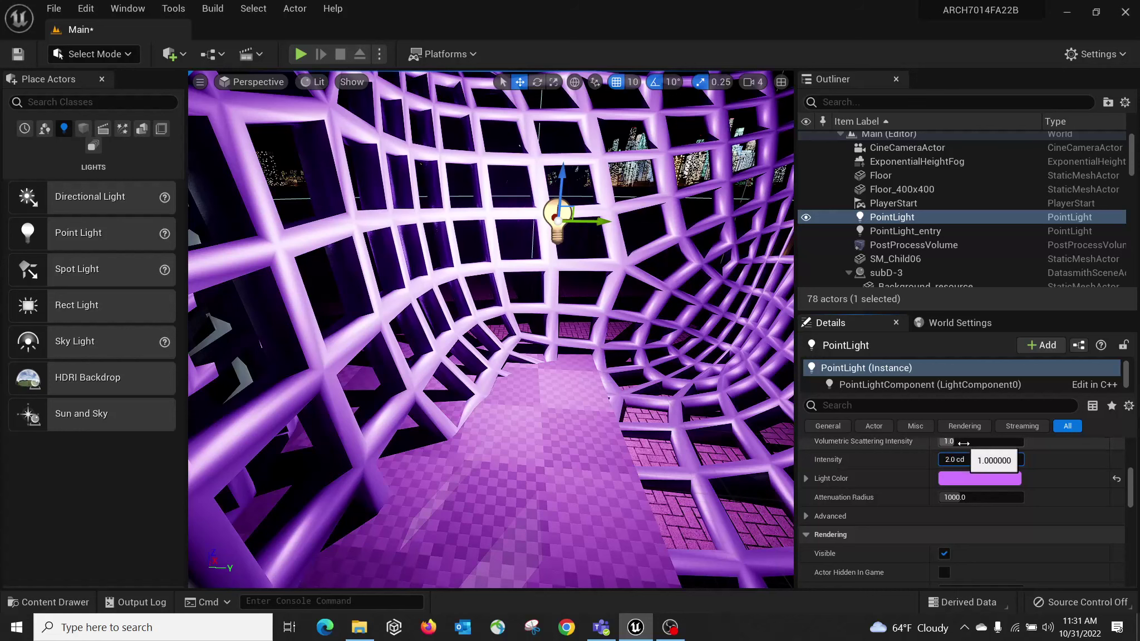
pyautogui.press('Return')
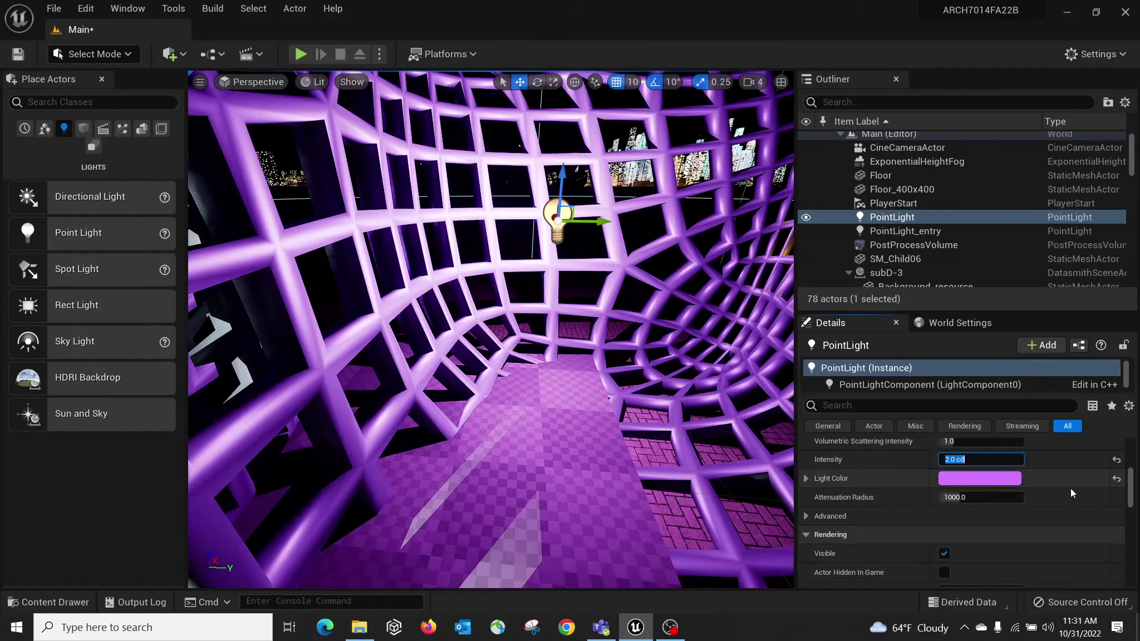
# Expand the point light's advanced light settings and examine its source, temperature and shadow options.
pyautogui.click(807, 517)
pyautogui.scroll(-3, 1054, 502)
pyautogui.scroll(5, 1053, 496)
pyautogui.scroll(4, 1053, 497)
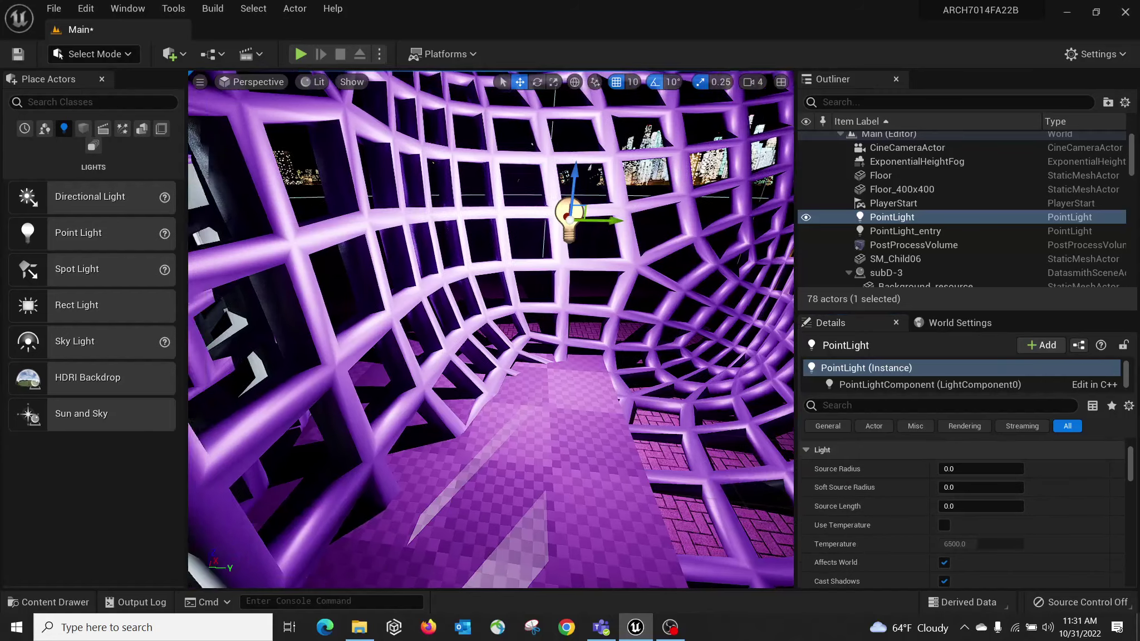
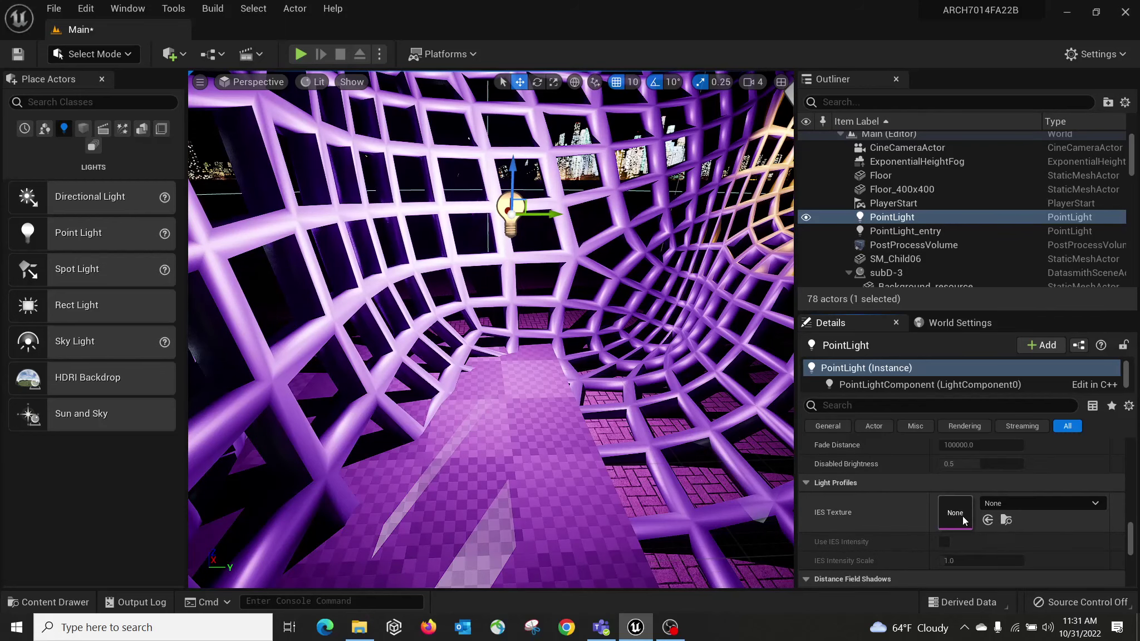
# Select the IES_06 spotlight inside the tunnel and locate its IES texture among the Twinmotion light profiles in the Content Browser.
pyautogui.moveTo(534, 223); pyautogui.dragTo(534, 223, button='right')
pyautogui.click(465, 135)
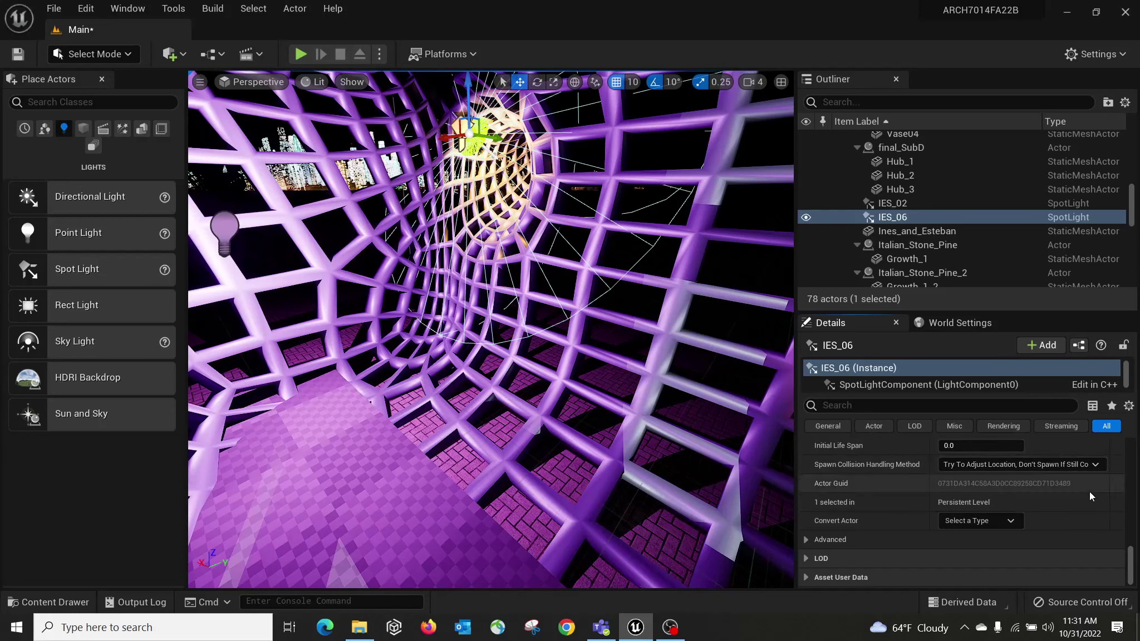
pyautogui.scroll(2, 945, 455)
pyautogui.scroll(-10, 945, 462)
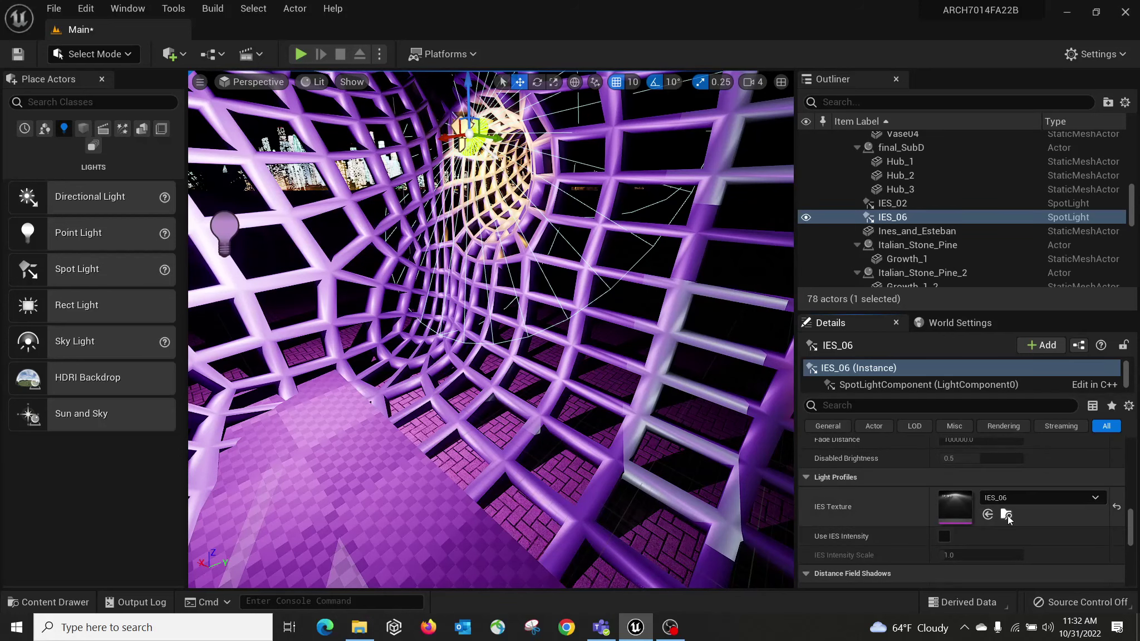
pyautogui.click(1007, 515)
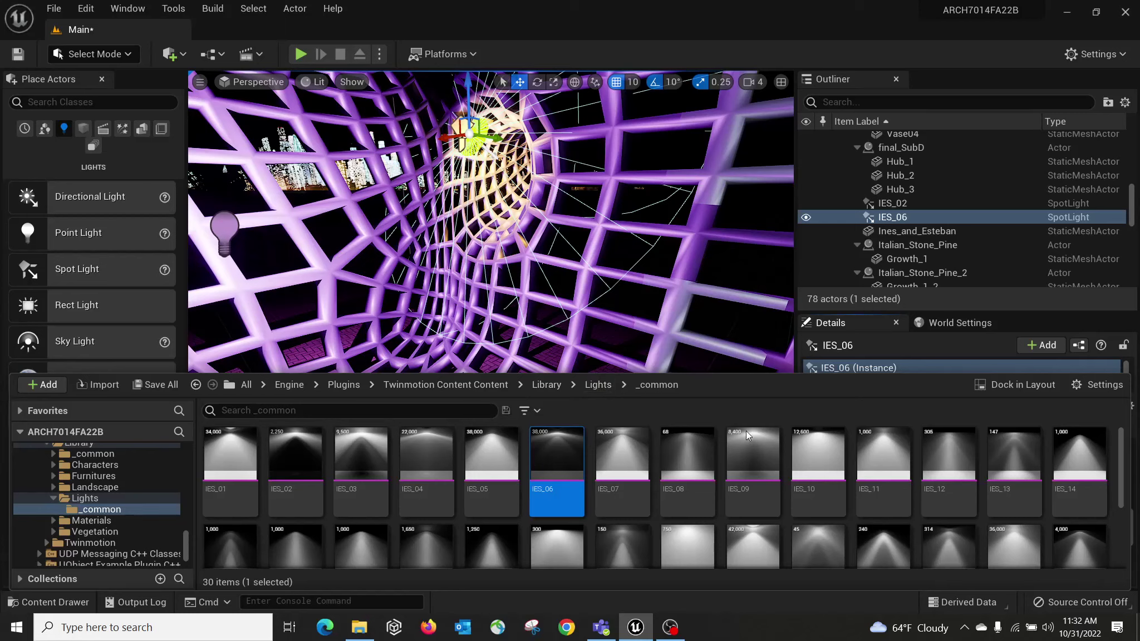
pyautogui.click(641, 444)
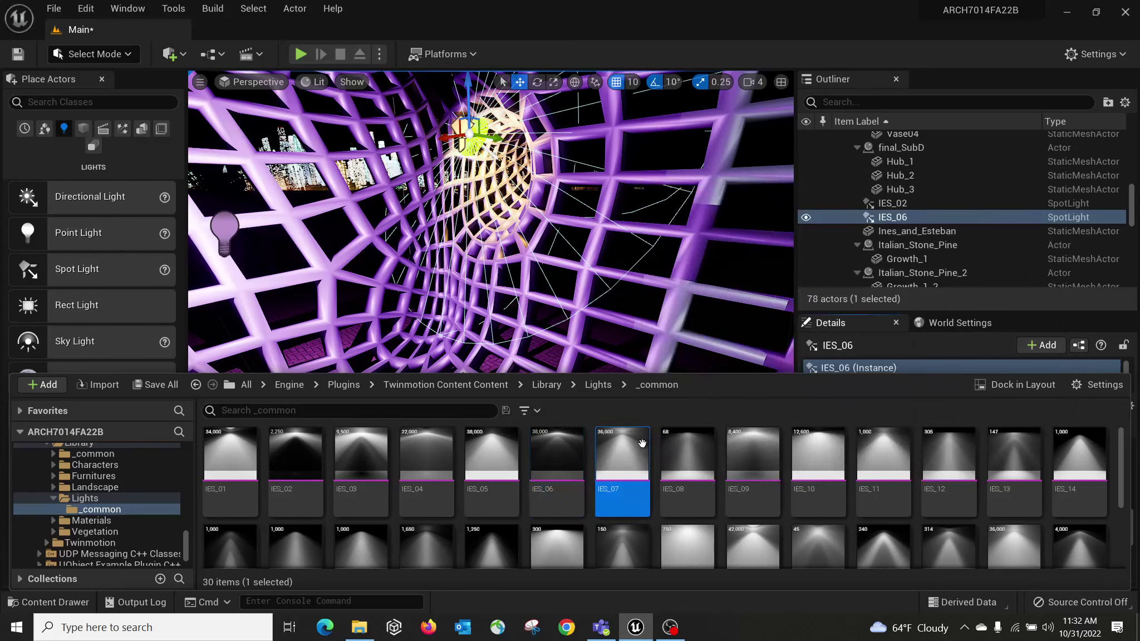
# Select the purple point light again and dock the Content Browser in the layout with the light profiles folder open.
pyautogui.click(224, 169)
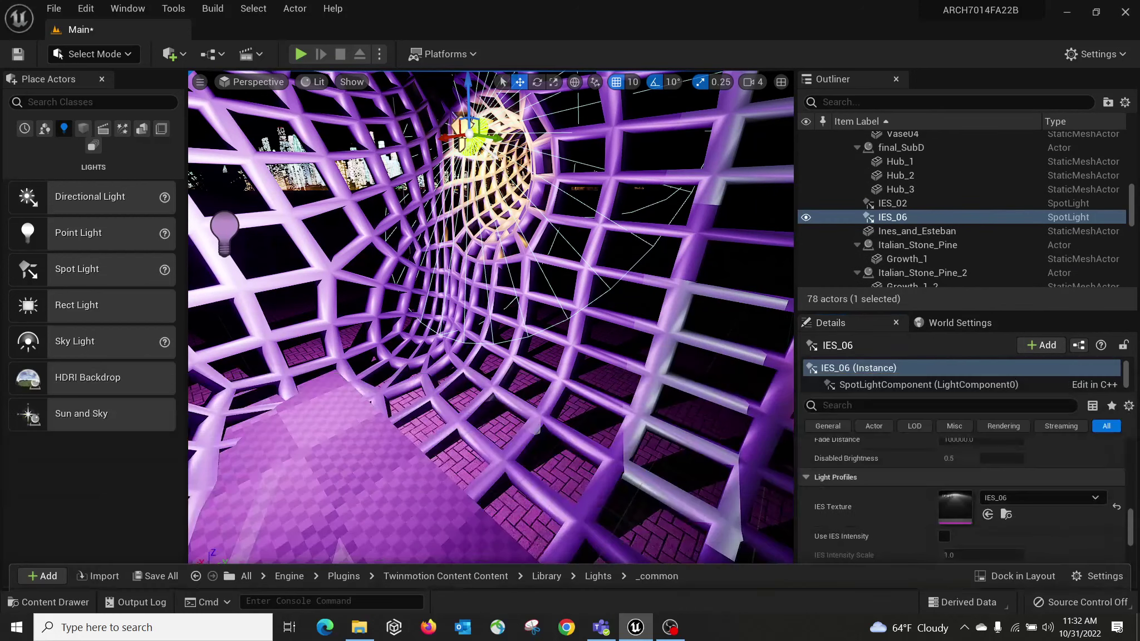
pyautogui.moveTo(267, 206); pyautogui.dragTo(225, 206, button='right')
pyautogui.click(321, 217)
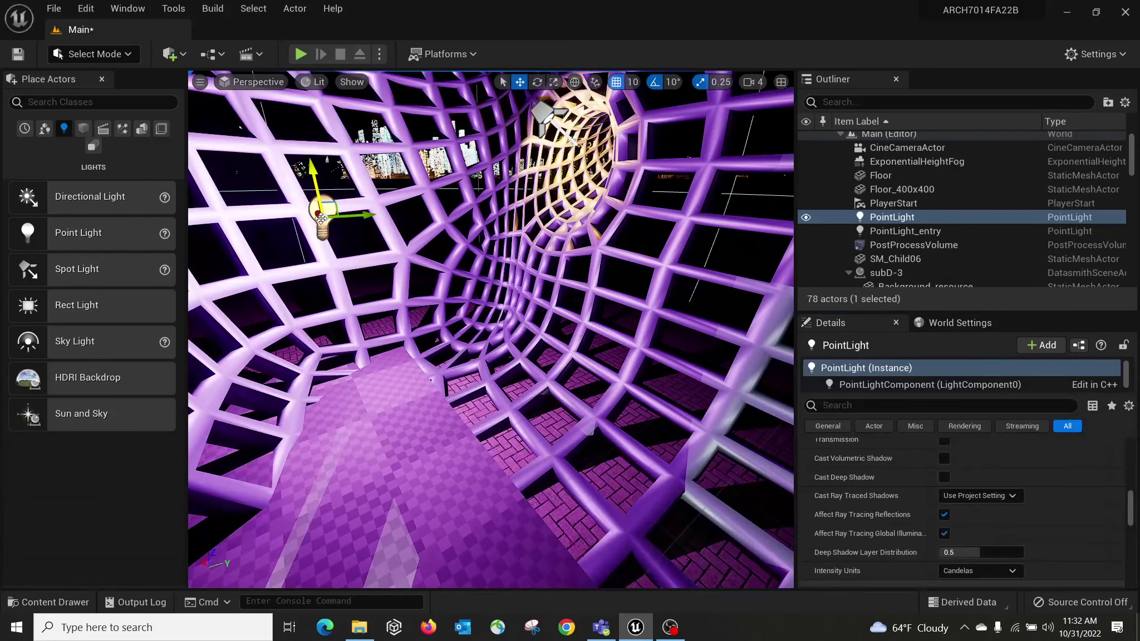
pyautogui.click(74, 607)
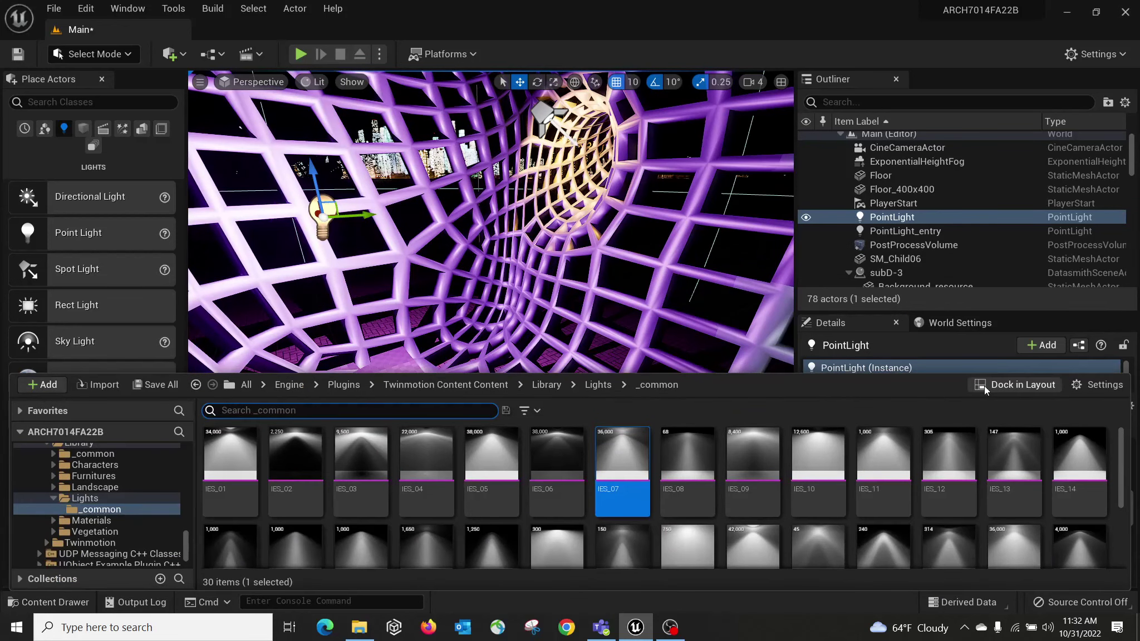
pyautogui.scroll(-1, 743, 272)
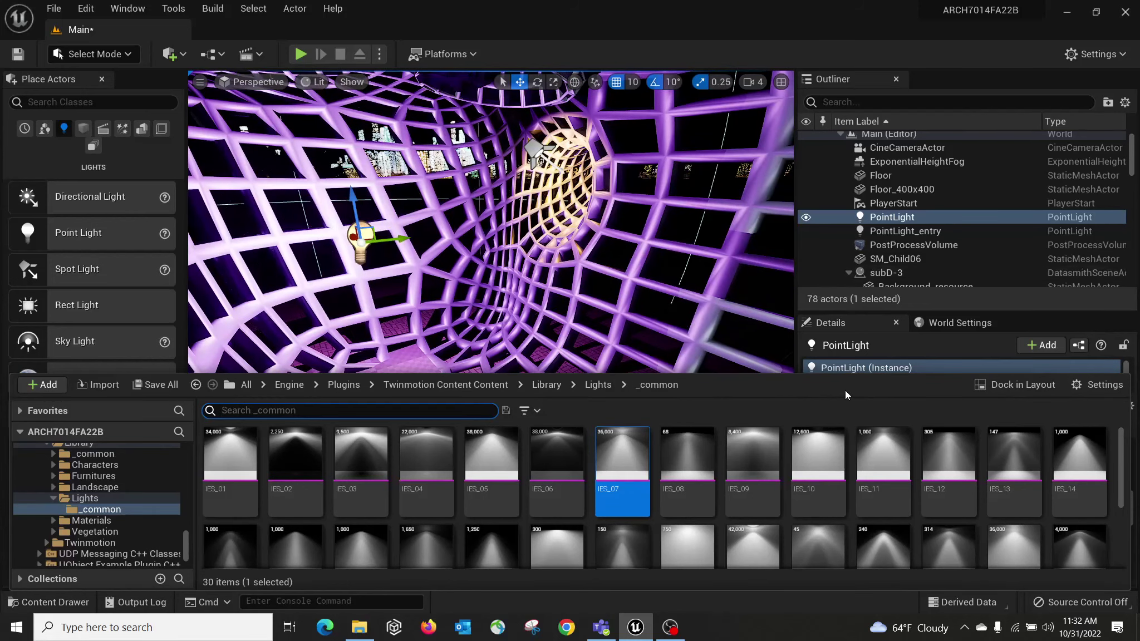
pyautogui.click(1031, 387)
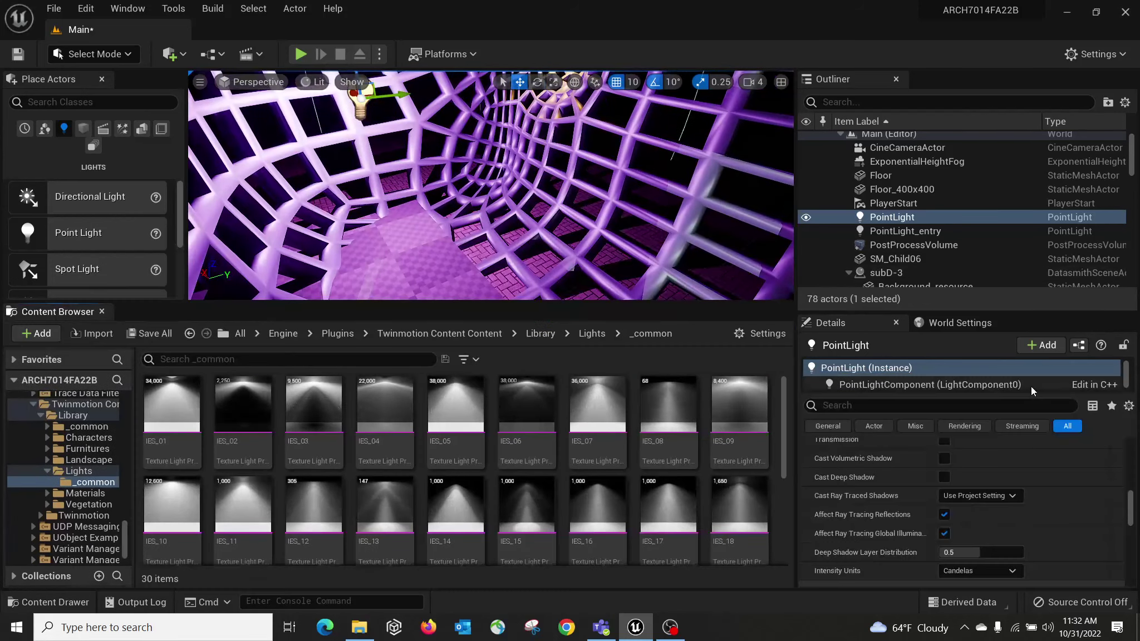
# Assign the IES_05 light profile as the purple point light's IES texture.
pyautogui.click(475, 412)
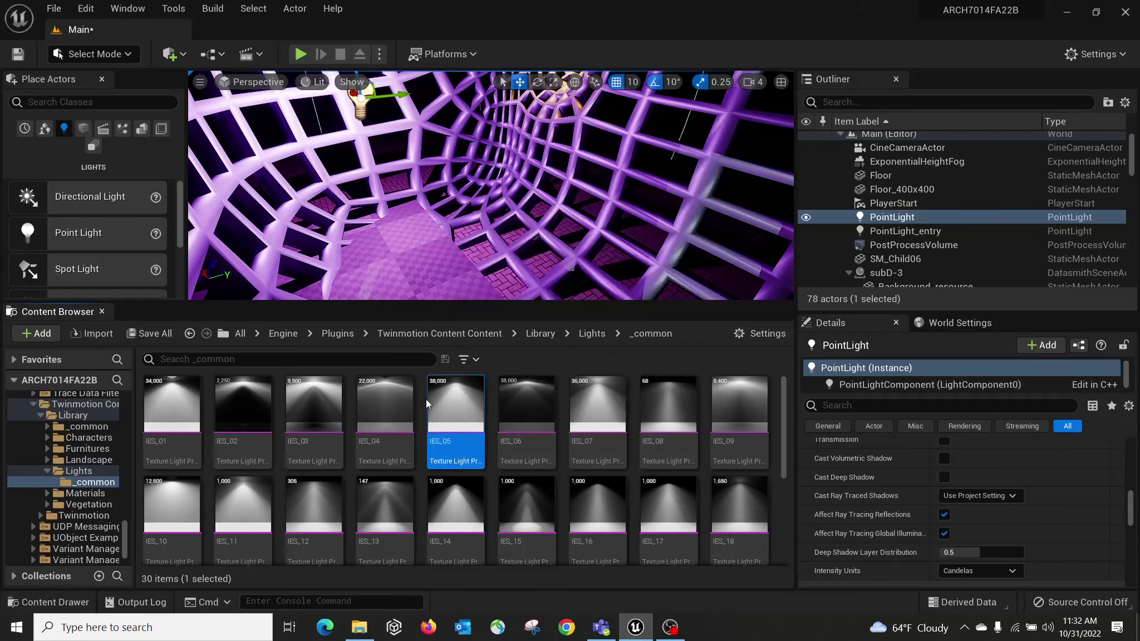
pyautogui.moveTo(634, 230); pyautogui.dragTo(704, 242, button='right')
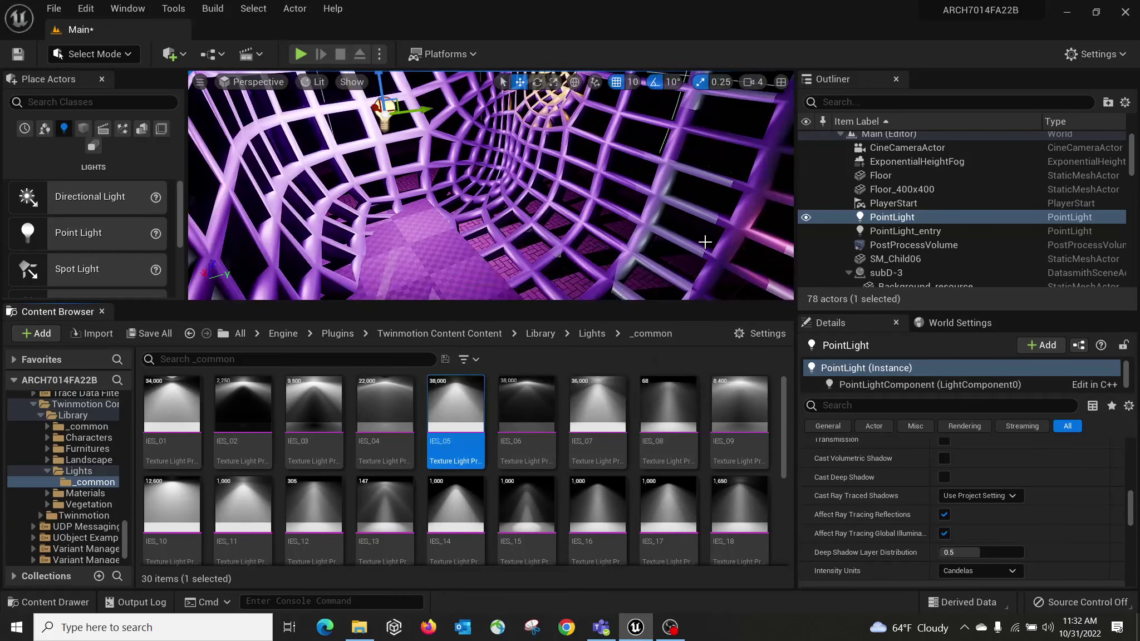
pyautogui.moveTo(549, 152); pyautogui.dragTo(410, 149, button='right')
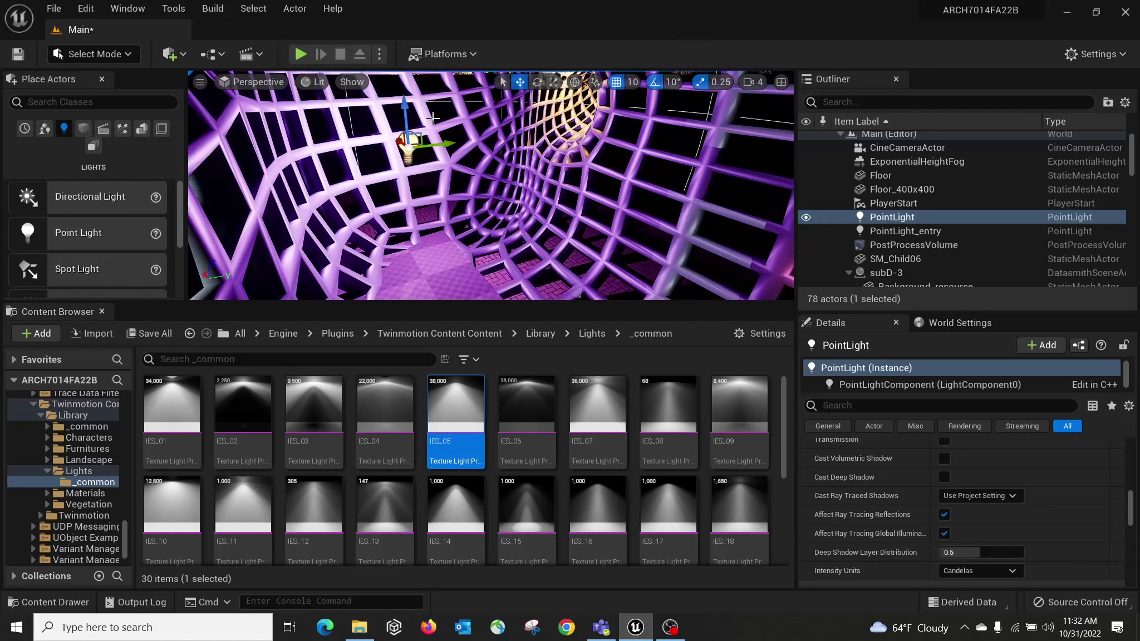
pyautogui.scroll(-3, 1065, 528)
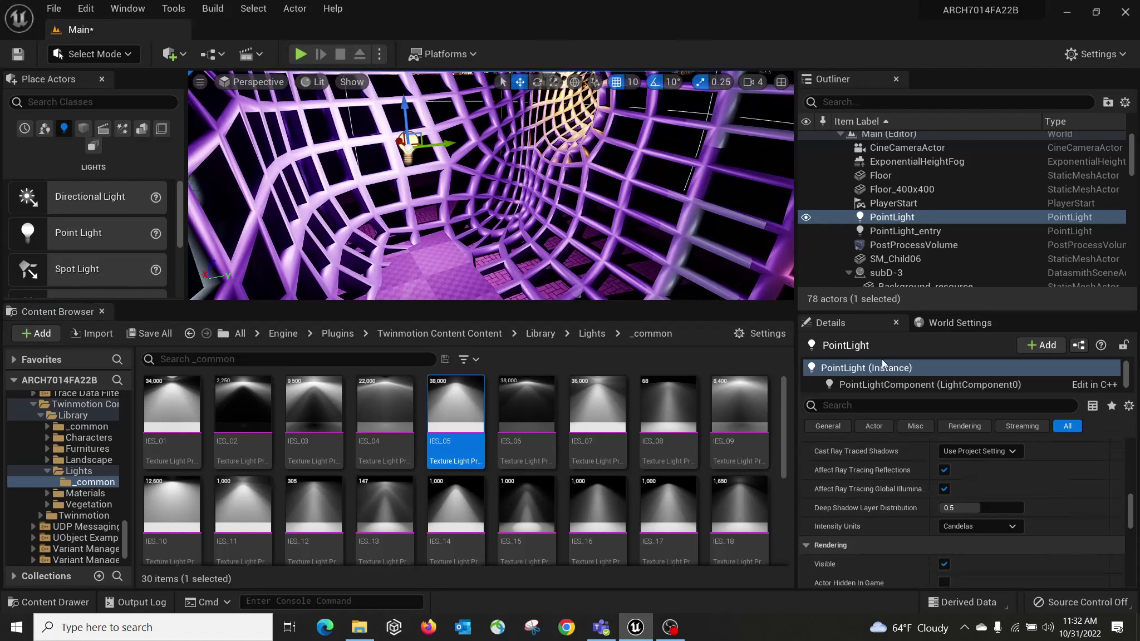
pyautogui.scroll(-2, 1040, 463)
pyautogui.scroll(5, 1039, 467)
pyautogui.scroll(-4, 1039, 471)
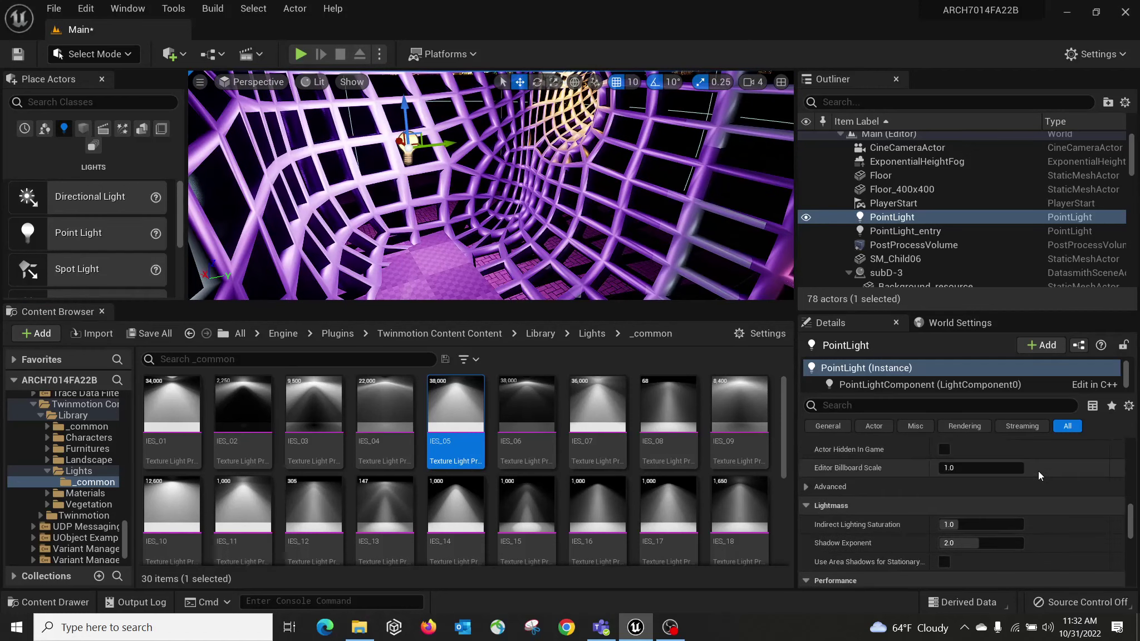
pyautogui.scroll(10, 1039, 464)
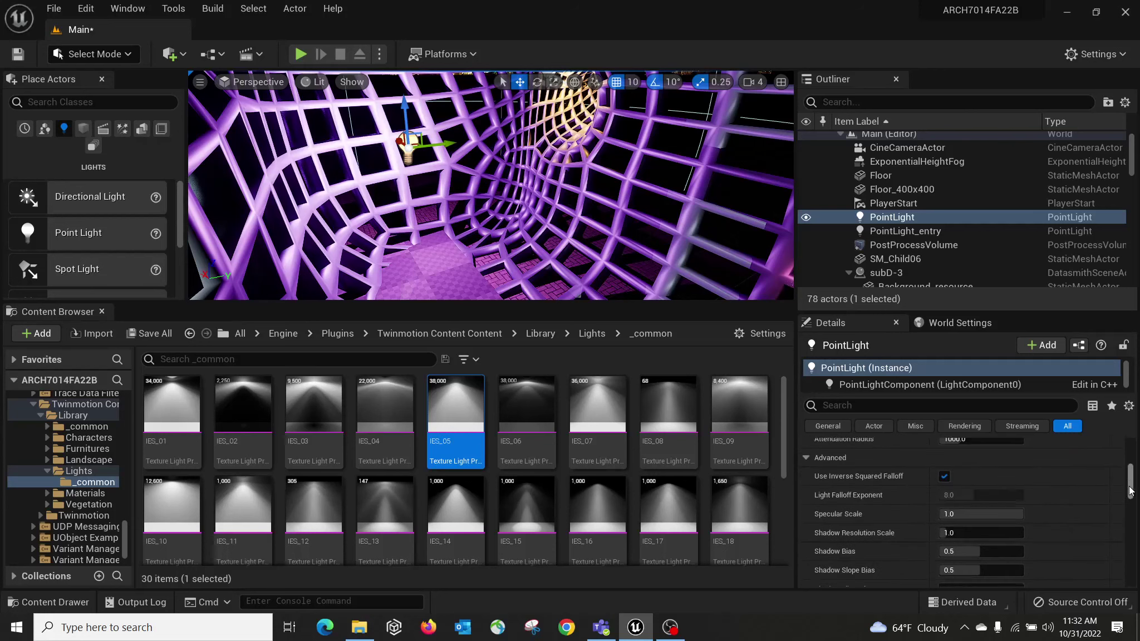
pyautogui.moveTo(1129, 478); pyautogui.dragTo(1136, 537)
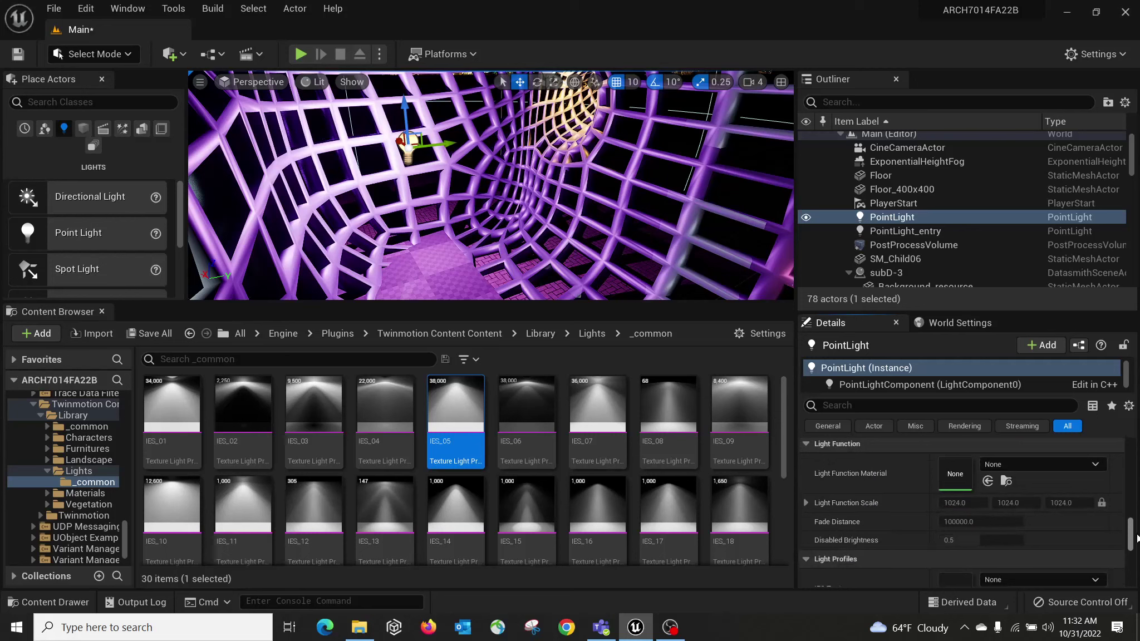
pyautogui.scroll(-3, 968, 525)
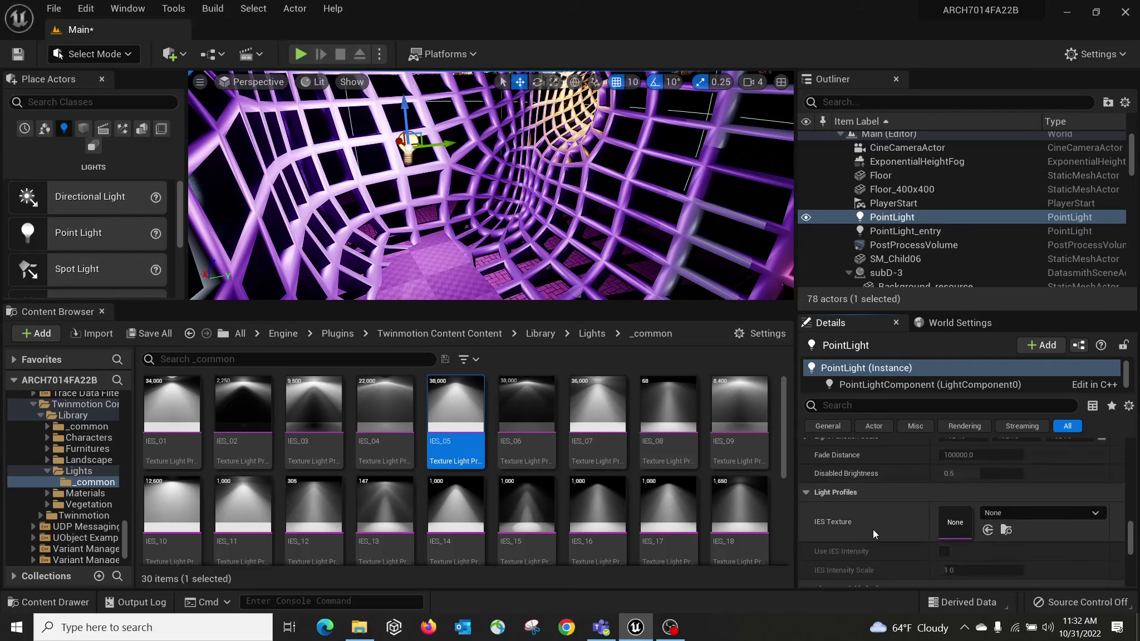
pyautogui.click(988, 530)
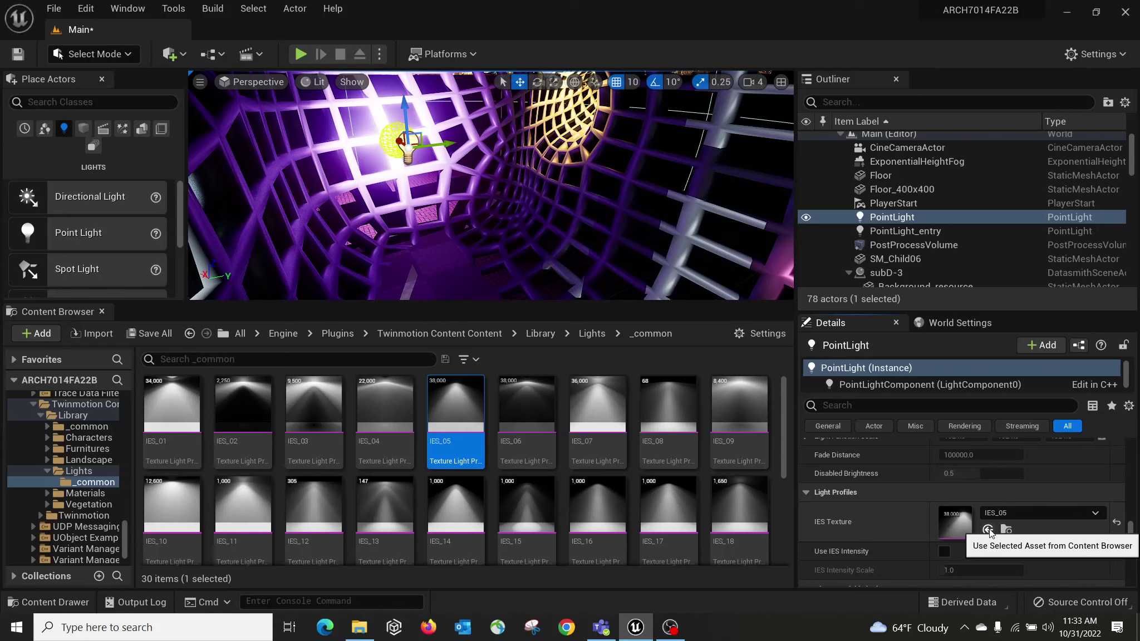
# Shift the purple point light along the Y axis toward the warm-lit tunnel section and lower it slightly.
pyautogui.moveTo(546, 205); pyautogui.dragTo(421, 154, button='right')
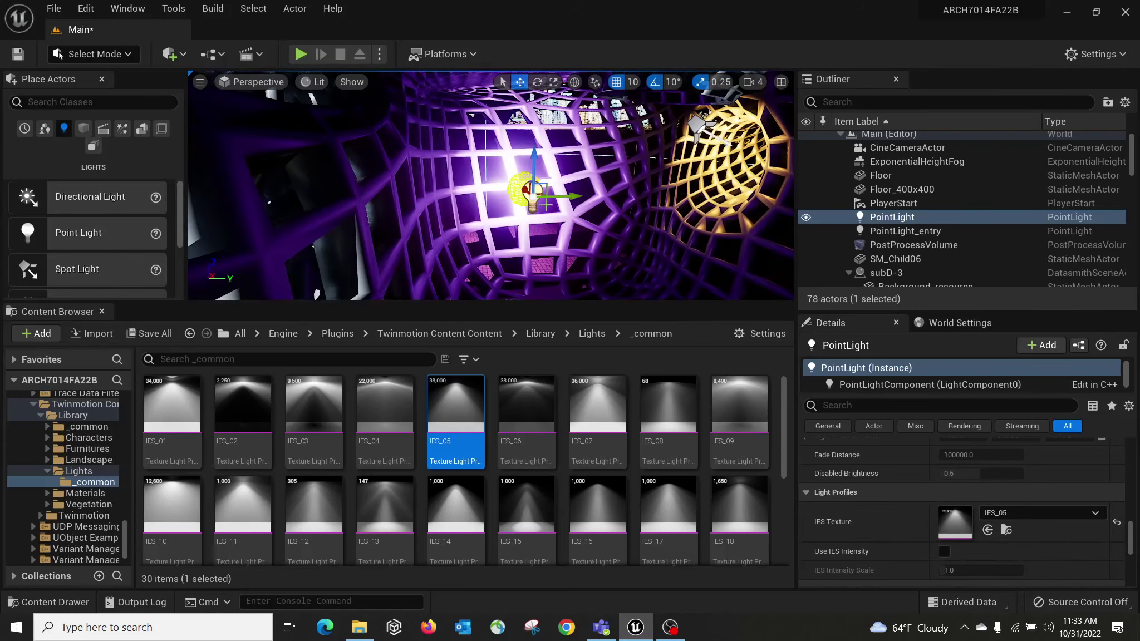
pyautogui.moveTo(566, 195); pyautogui.dragTo(619, 194)
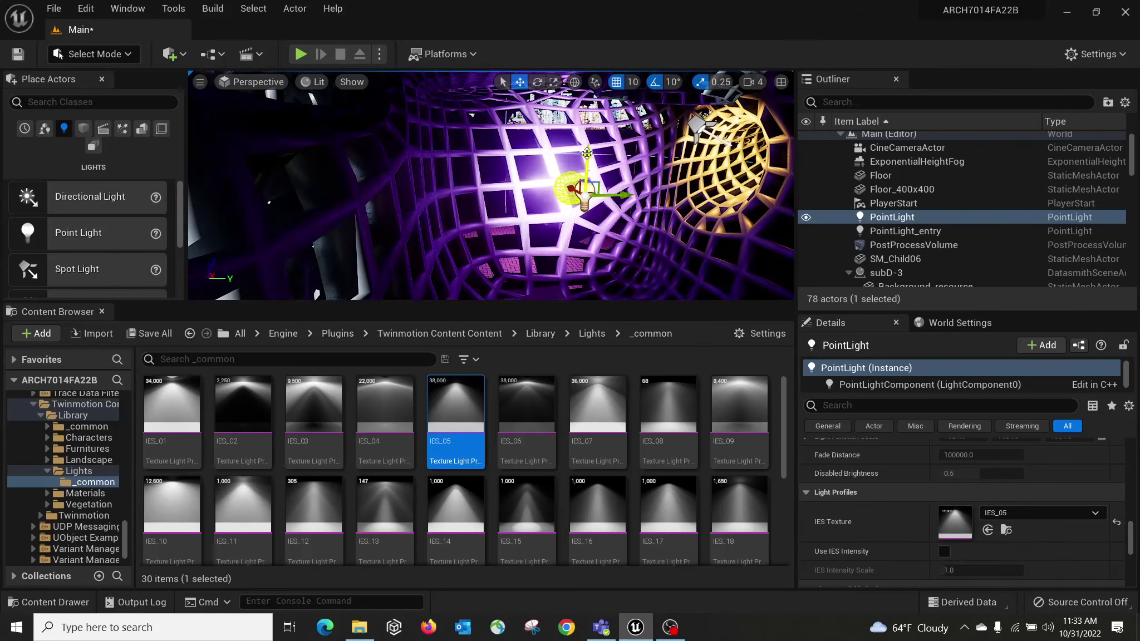
pyautogui.moveTo(587, 153); pyautogui.dragTo(620, 212)
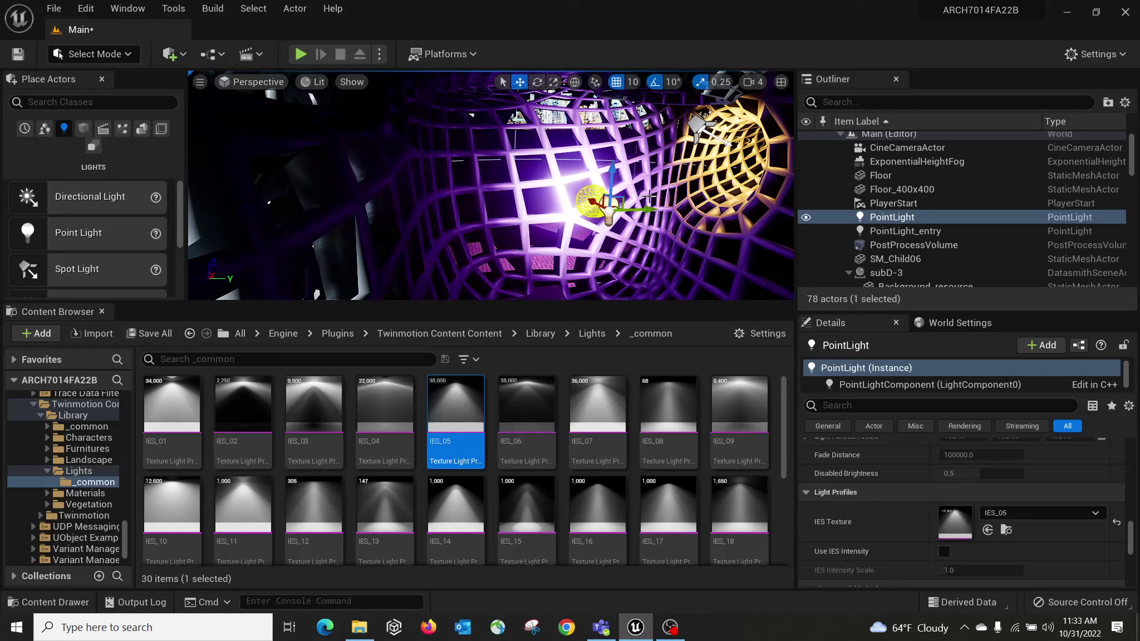
# Duplicate the purple point light along the Y axis, placing the copy back toward its earlier position.
pyautogui.keyDown('alt'); pyautogui.moveTo(642, 210); pyautogui.dragTo(501, 215); pyautogui.keyUp('alt')
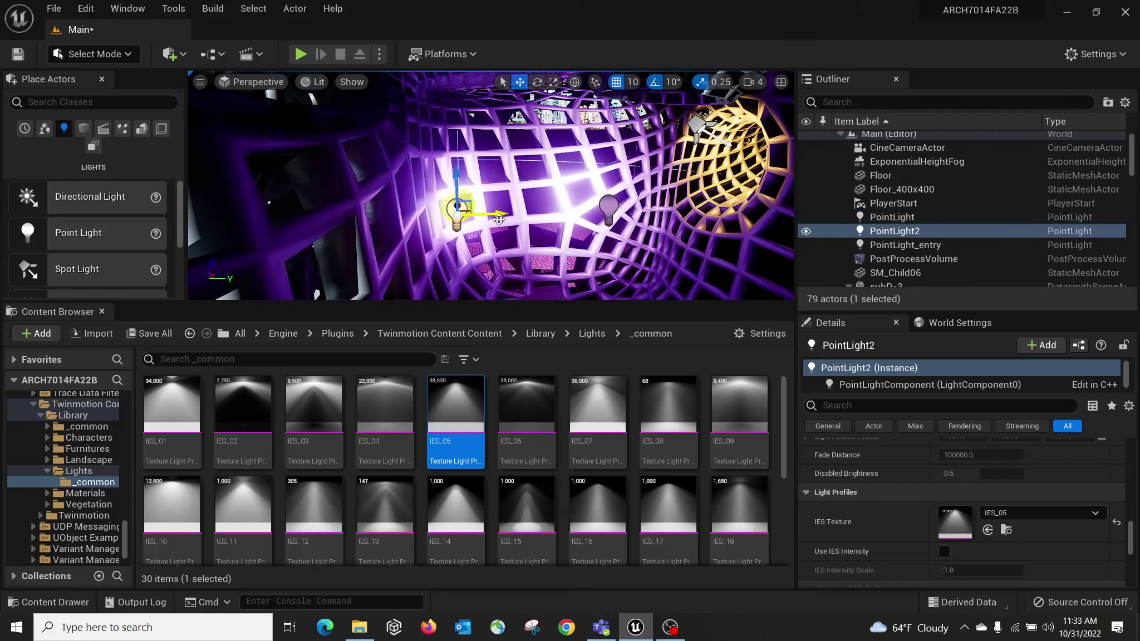
pyautogui.moveTo(612, 236); pyautogui.dragTo(445, 259, button='right')
pyautogui.moveTo(534, 232); pyautogui.dragTo(568, 234, button='right')
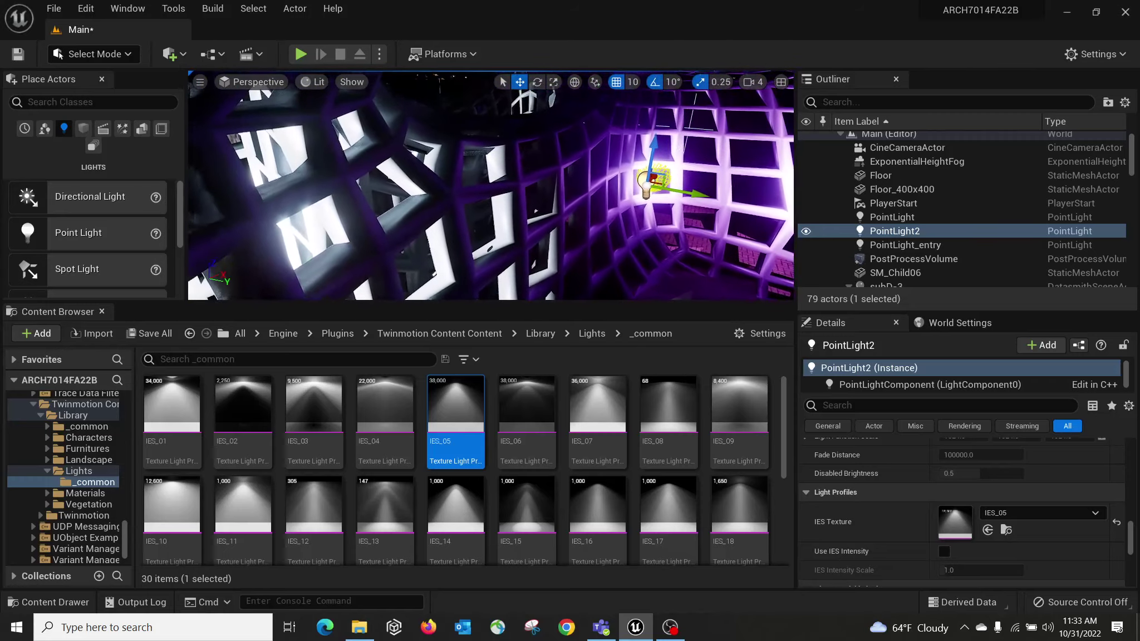
pyautogui.moveTo(662, 213); pyautogui.dragTo(597, 215, button='right')
# Duplicate a purple point light once more and place the copy across the tunnel near the spotlight.
pyautogui.click(408, 176)
pyautogui.moveTo(356, 205); pyautogui.dragTo(400, 202, button='right')
pyautogui.keyDown('alt'); pyautogui.moveTo(283, 173); pyautogui.dragTo(499, 278); pyautogui.keyUp('alt')
pyautogui.moveTo(347, 194); pyautogui.dragTo(282, 199, button='right')
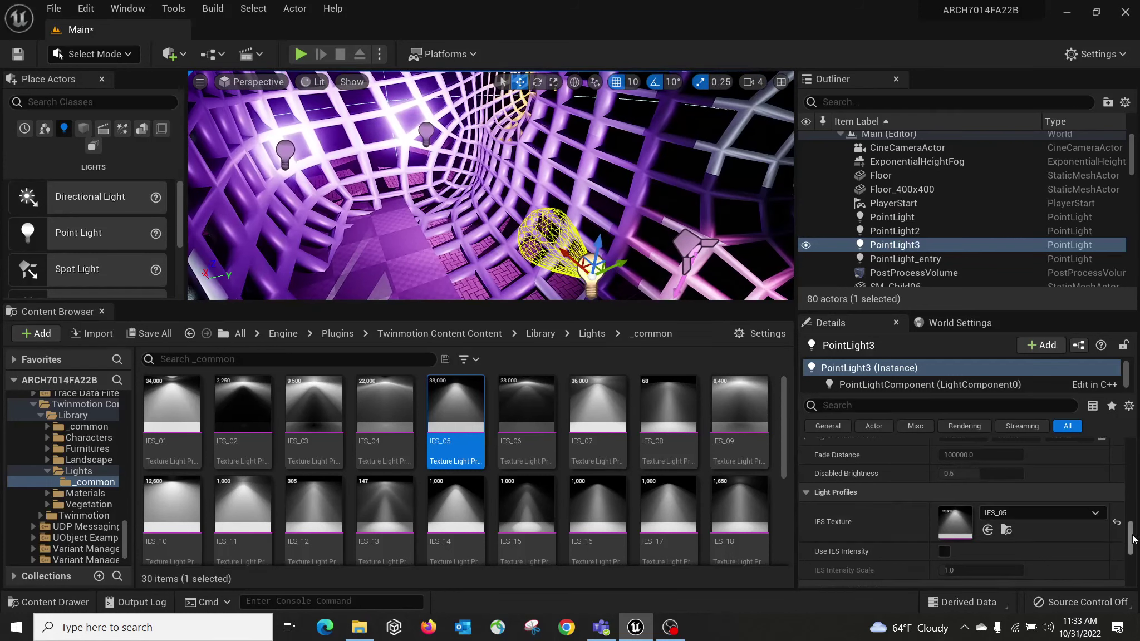
# Set PointLight3's light color to a pale blue with hue about 214 and saturation 0.25.
pyautogui.moveTo(1132, 539); pyautogui.dragTo(1131, 479)
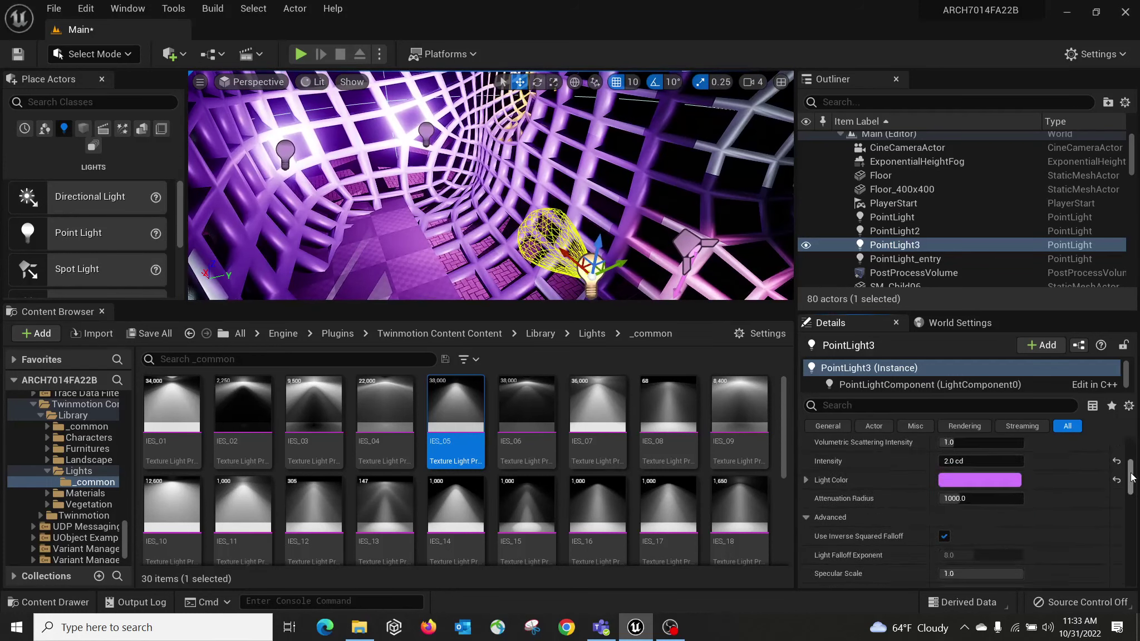
pyautogui.click(987, 483)
pyautogui.click(797, 383)
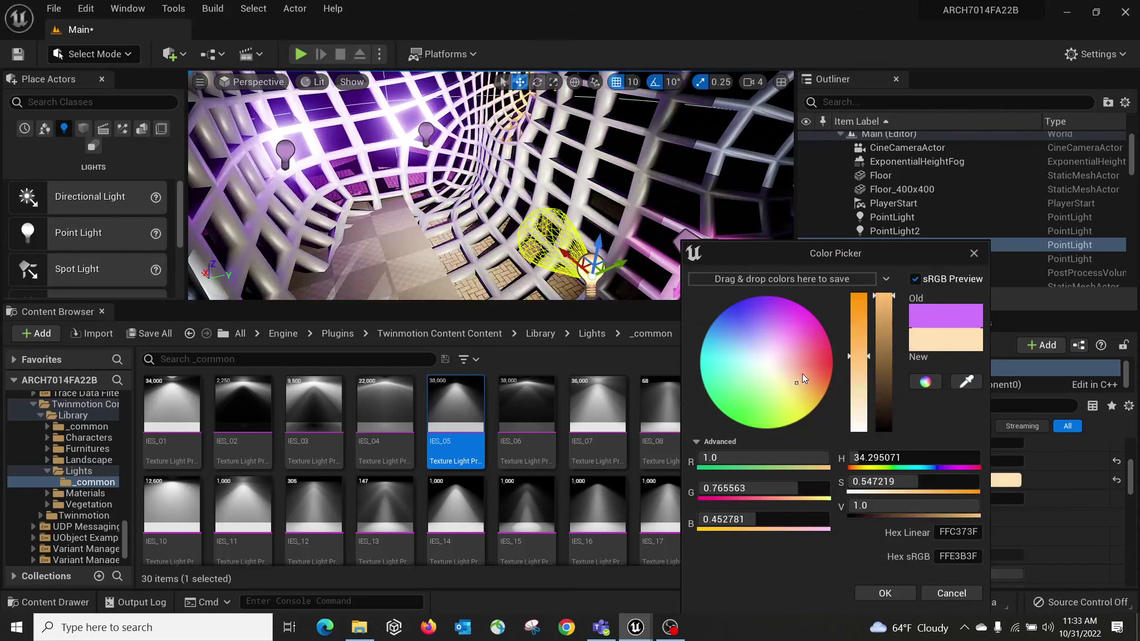
pyautogui.moveTo(802, 378); pyautogui.dragTo(753, 353)
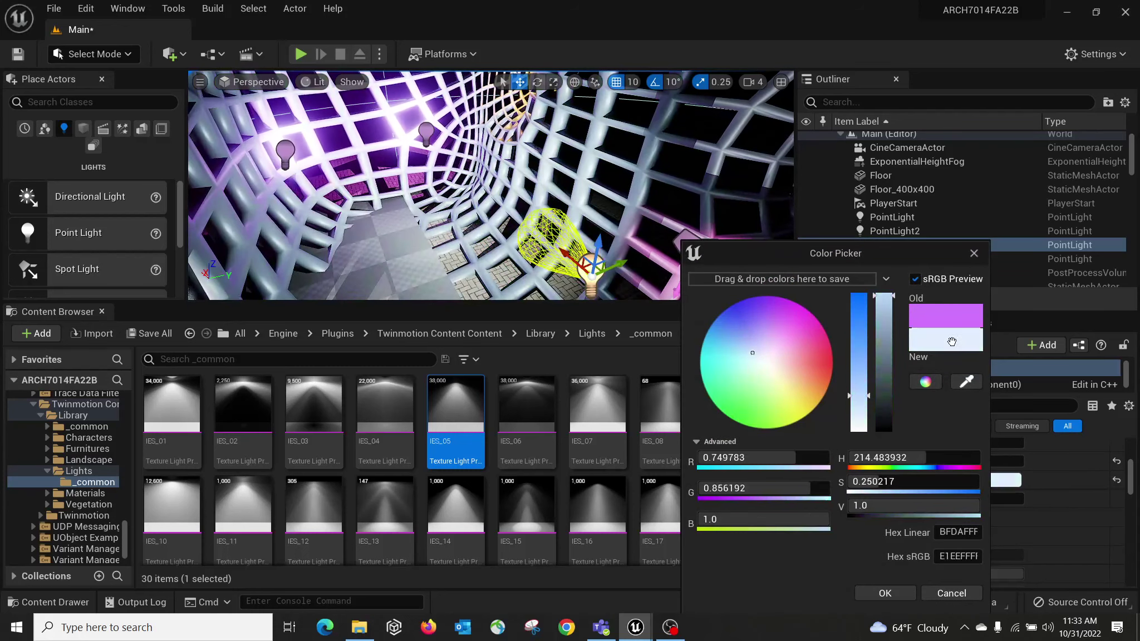
pyautogui.click(896, 593)
# Set PointLight3's attenuation radius to 100.
pyautogui.scroll(-5, 1083, 504)
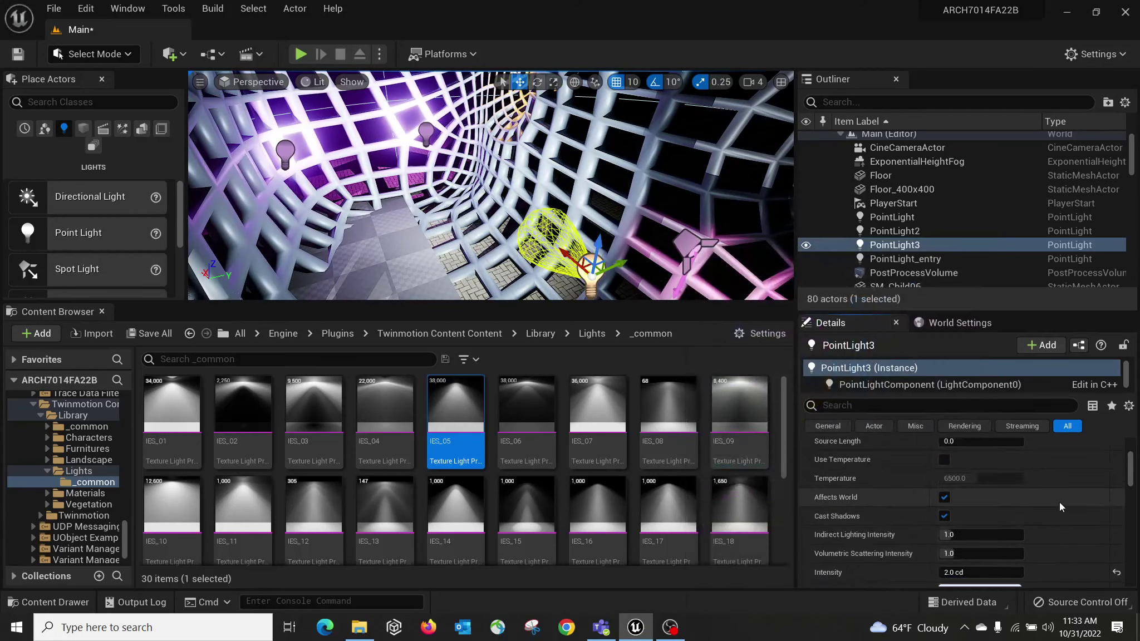
pyautogui.scroll(-3, 1059, 505)
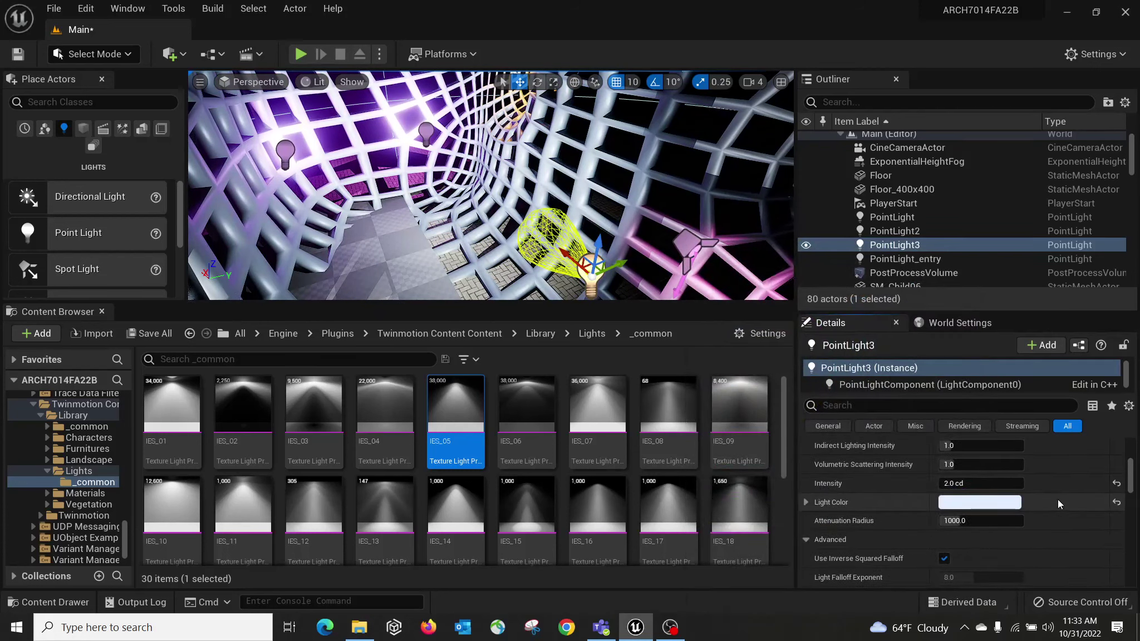
pyautogui.click(974, 523)
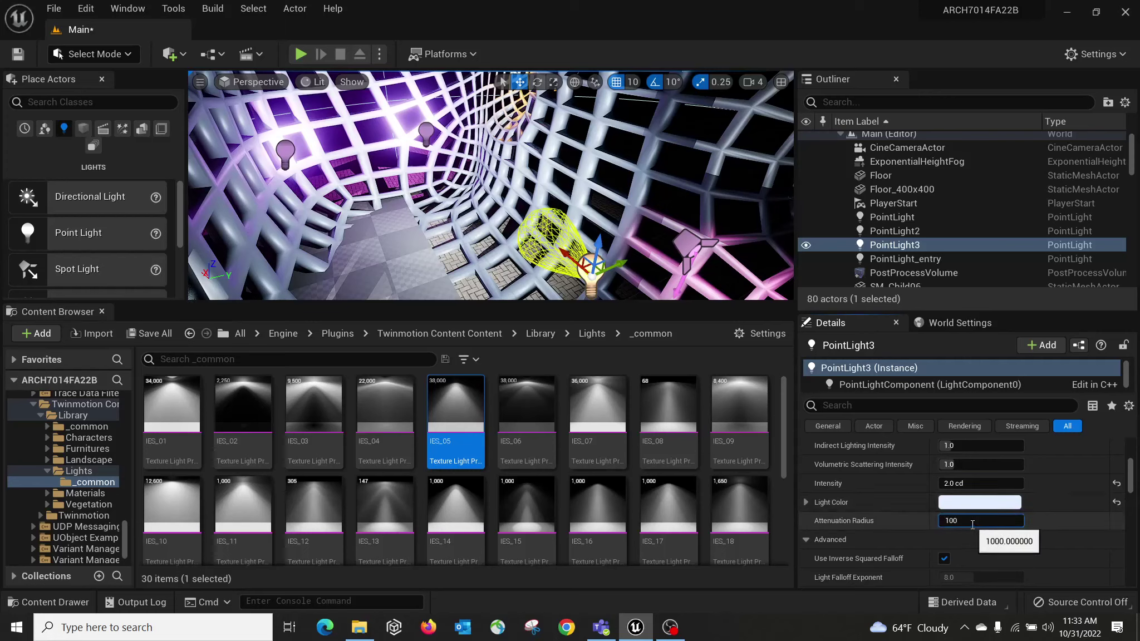
pyautogui.write('100')
pyautogui.press('Return')
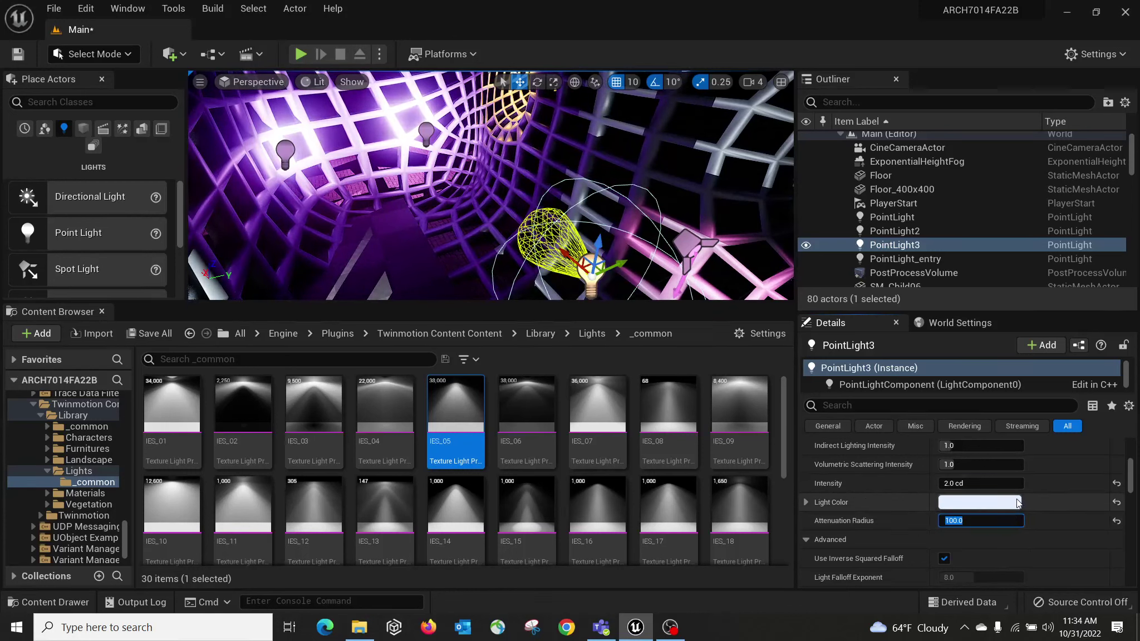
# Frame PointLight3 and move it away from the nearby spotlight, back toward the purple lights.
pyautogui.press('f')
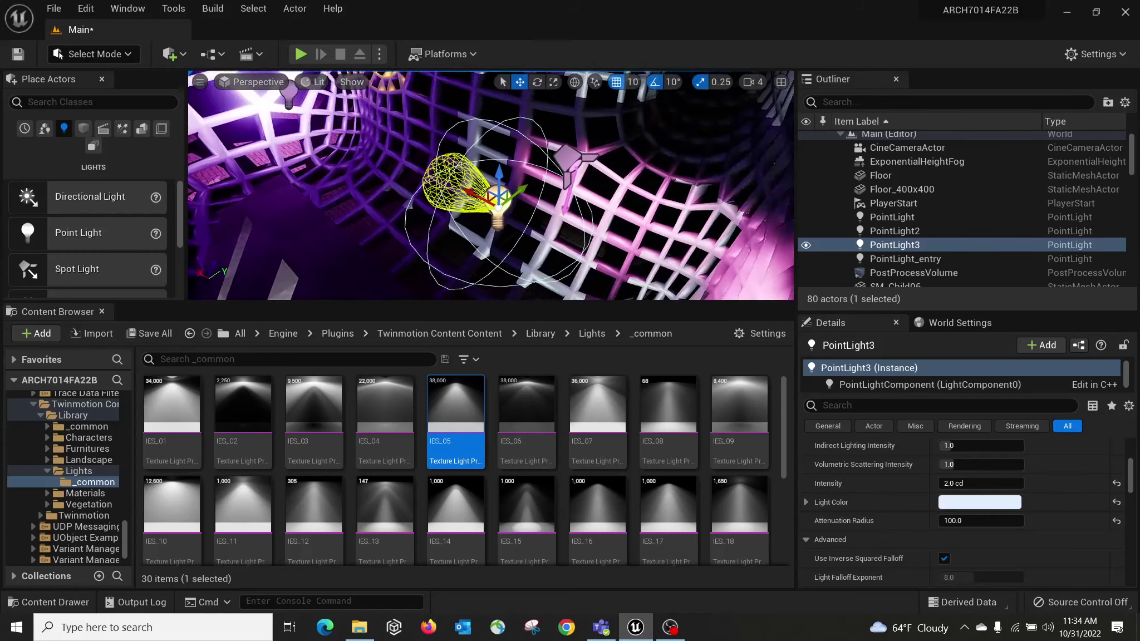
pyautogui.moveTo(452, 193); pyautogui.dragTo(366, 192)
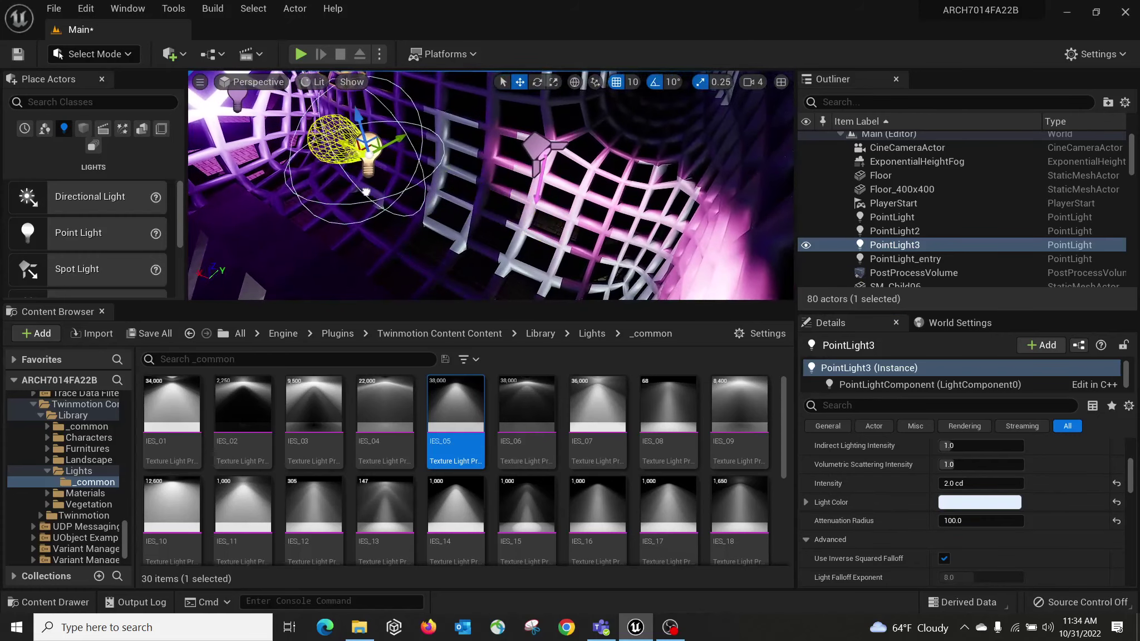
pyautogui.moveTo(402, 145); pyautogui.dragTo(351, 178)
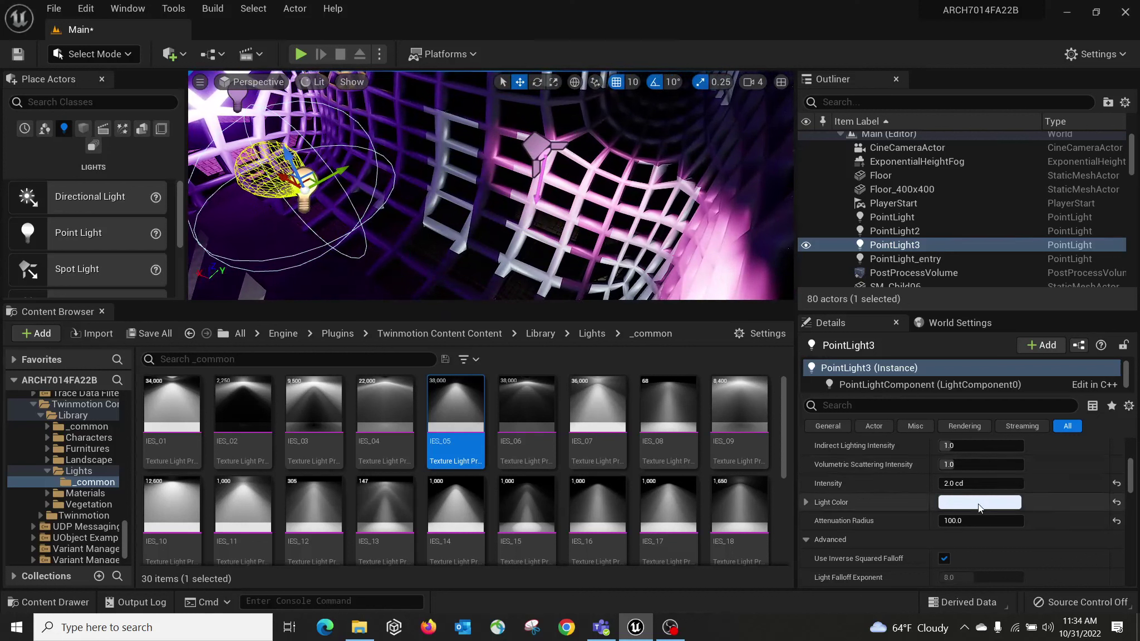
# Set PointLight3's attenuation radius to 500.
pyautogui.click(999, 519)
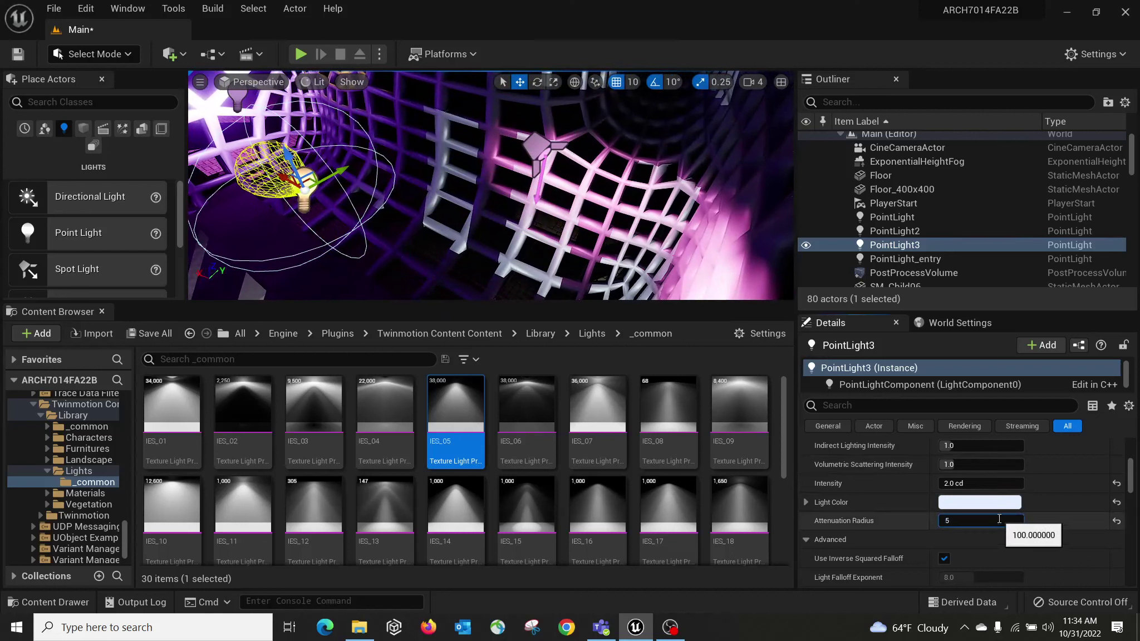
pyautogui.press('Return')
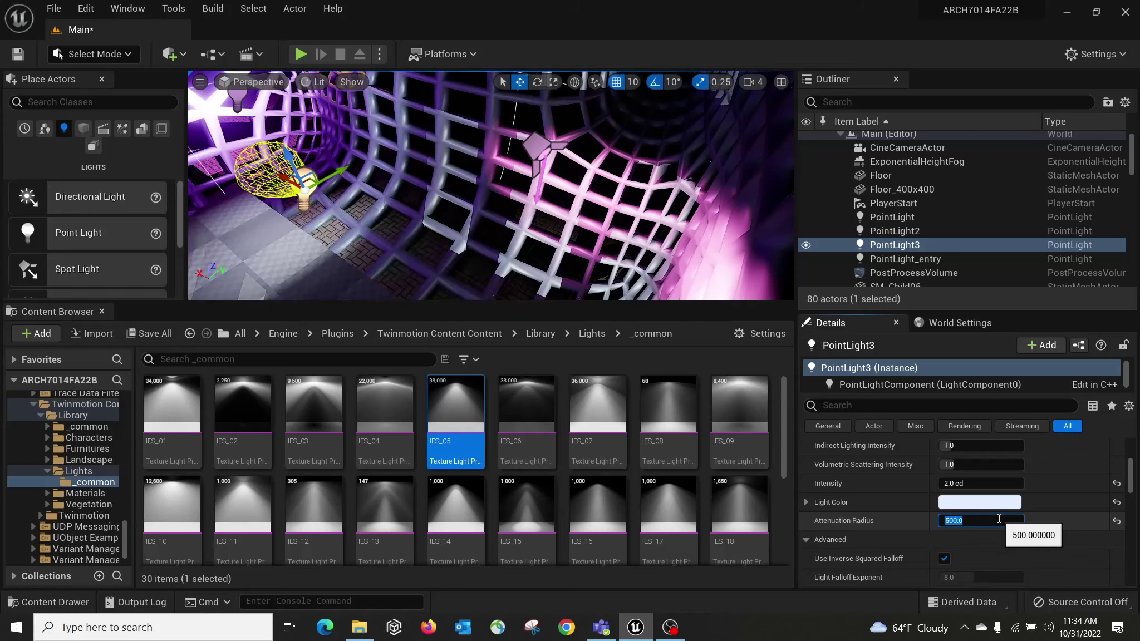
pyautogui.moveTo(441, 242); pyautogui.dragTo(357, 198, button='right')
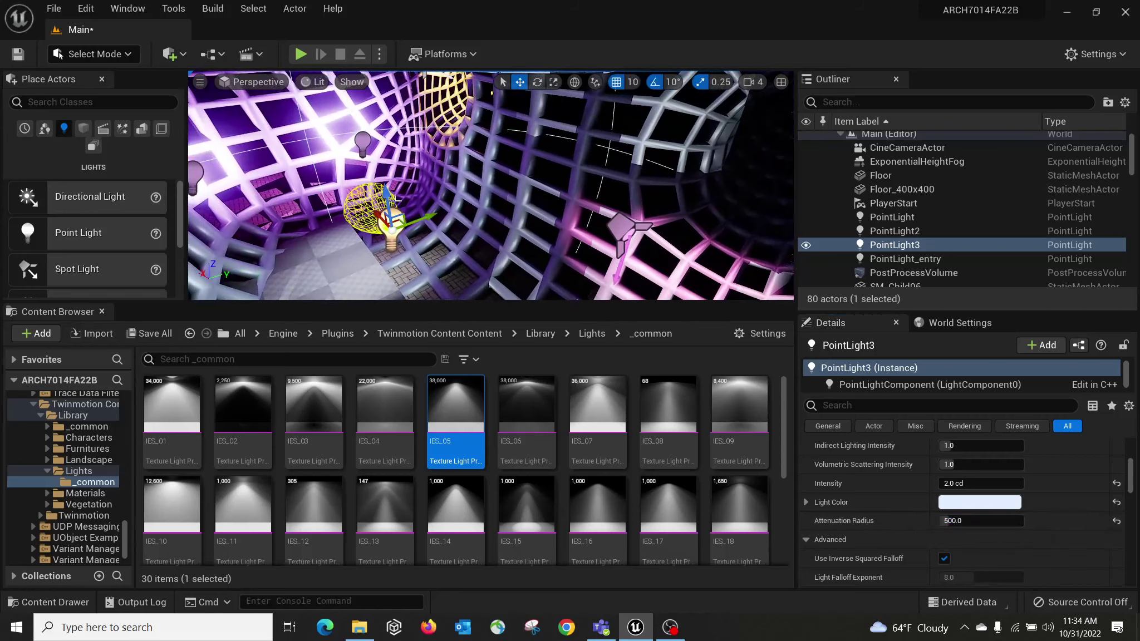
# Rotate PointLight3 so its IES beam points down at the floor and raise the light higher inside the tunnel.
pyautogui.moveTo(382, 200); pyautogui.dragTo(382, 198)
pyautogui.moveTo(381, 198); pyautogui.dragTo(440, 243, button='right')
pyautogui.moveTo(441, 137); pyautogui.dragTo(441, 137, button='right')
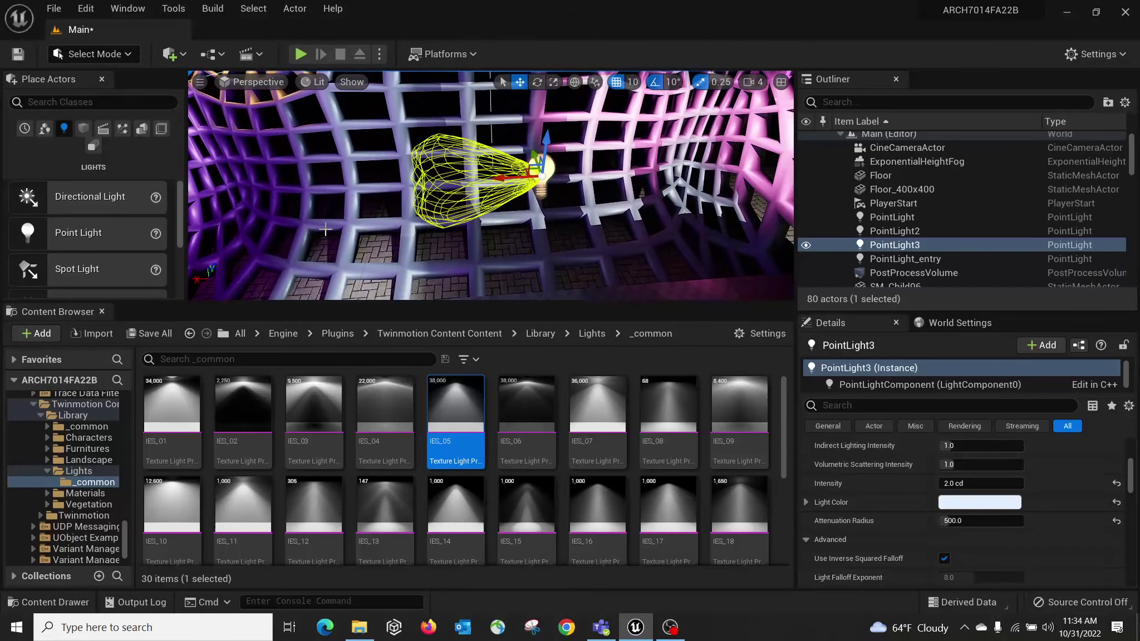
pyautogui.press('e')
pyautogui.moveTo(515, 132); pyautogui.dragTo(503, 250)
pyautogui.press('w')
pyautogui.moveTo(550, 138); pyautogui.dragTo(555, 83)
pyautogui.moveTo(555, 89); pyautogui.dragTo(717, 135, button='right')
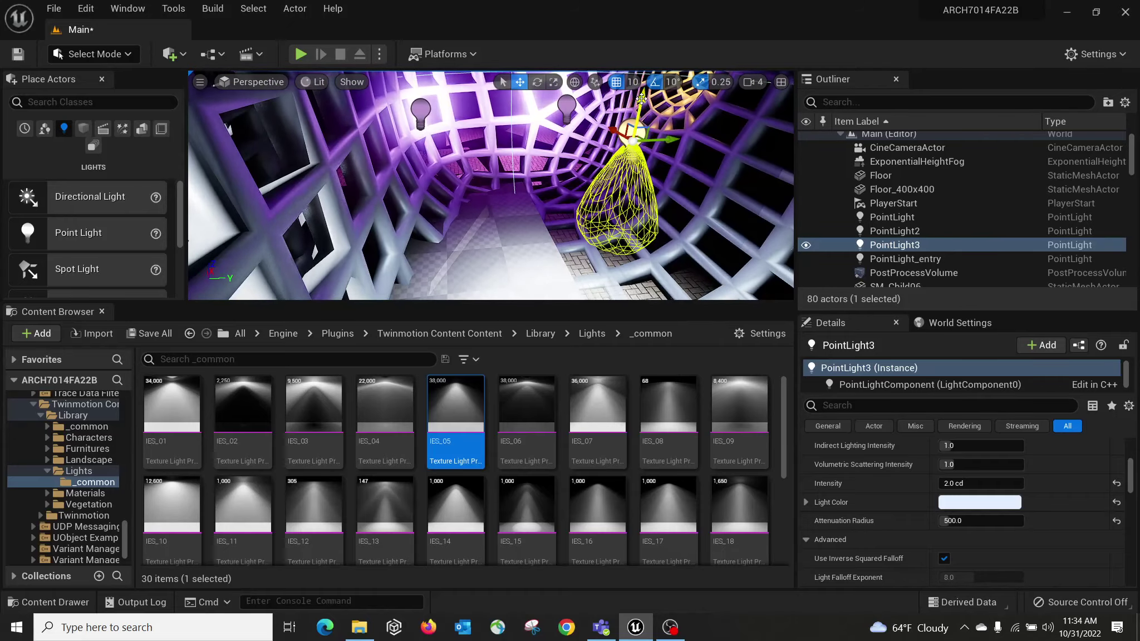
pyautogui.moveTo(641, 99); pyautogui.dragTo(640, 102)
pyautogui.moveTo(700, 181); pyautogui.dragTo(701, 267)
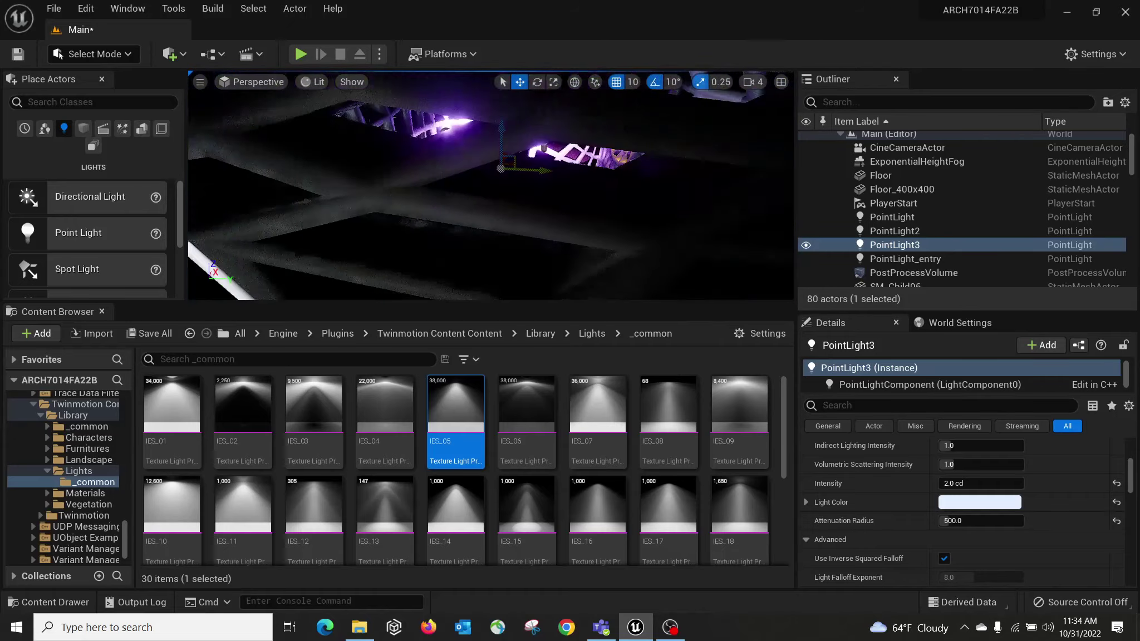
pyautogui.moveTo(491, 185); pyautogui.dragTo(534, 178, button='right')
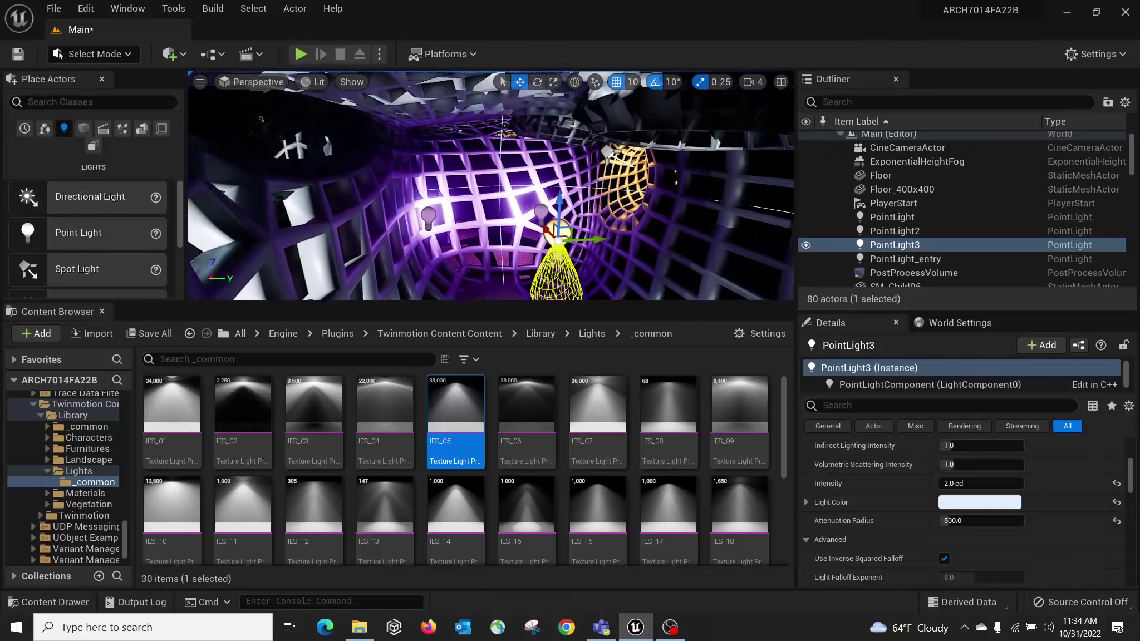
pyautogui.moveTo(562, 117); pyautogui.dragTo(706, 182, button='right')
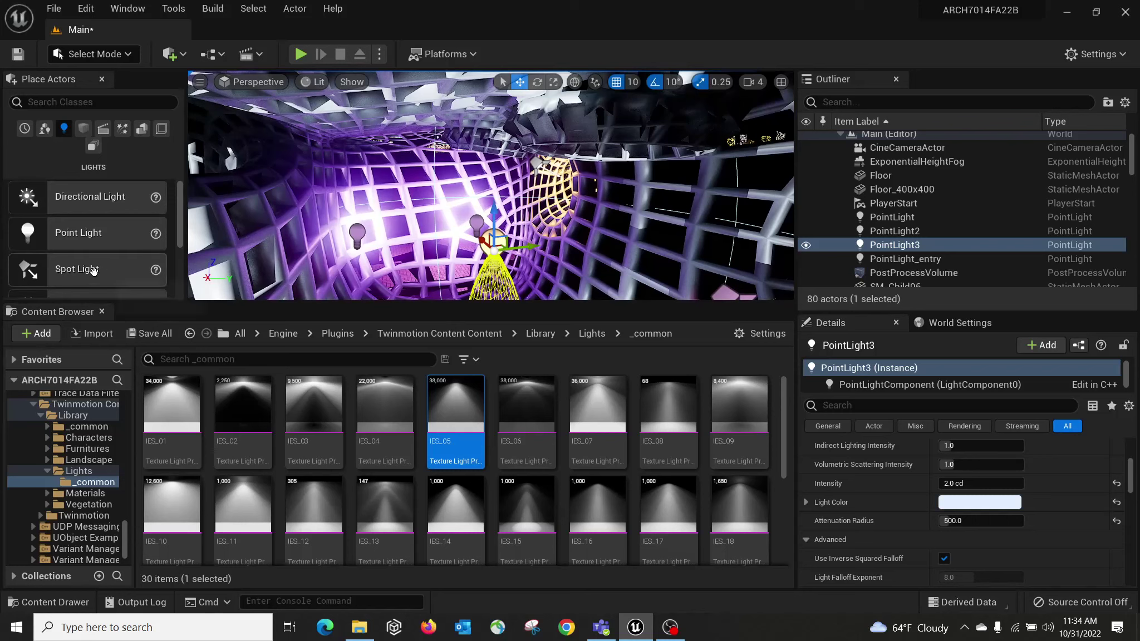
# Close the Content Browser and widen the viewport to enlarge the view of the lit tunnel.
pyautogui.scroll(-1, 93, 270)
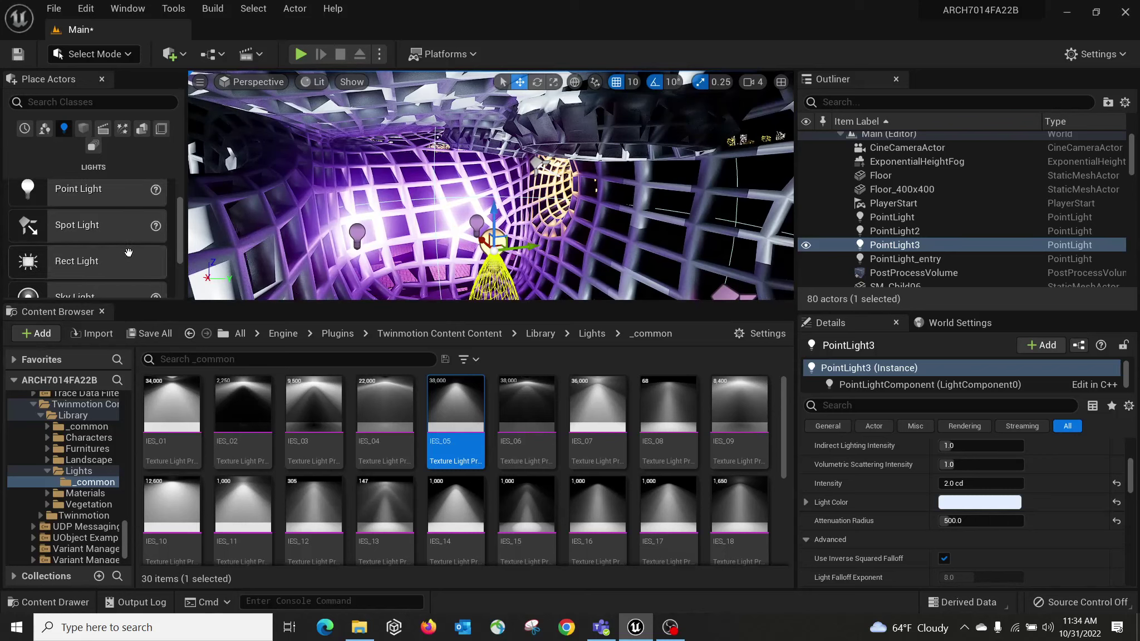
pyautogui.click(102, 311)
pyautogui.moveTo(598, 375)
pyautogui.mouseDown(button='right')
pyautogui.moveTo(649, 430)
pyautogui.moveTo(683, 406)
pyautogui.moveTo(672, 379)
pyautogui.moveTo(612, 392)
pyautogui.moveTo(626, 392)
pyautogui.moveTo(576, 378)
pyautogui.moveTo(595, 379)
pyautogui.mouseUp(button='right')
pyautogui.press('w')
pyautogui.press('s')
pyautogui.press('w')
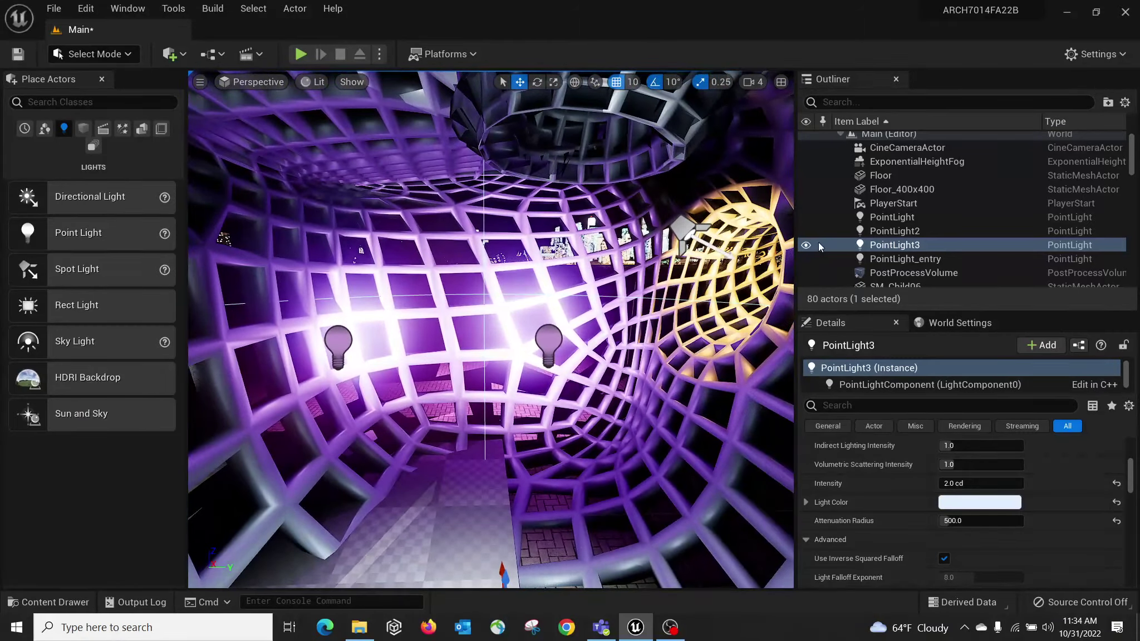
pyautogui.moveTo(797, 195); pyautogui.dragTo(851, 188)
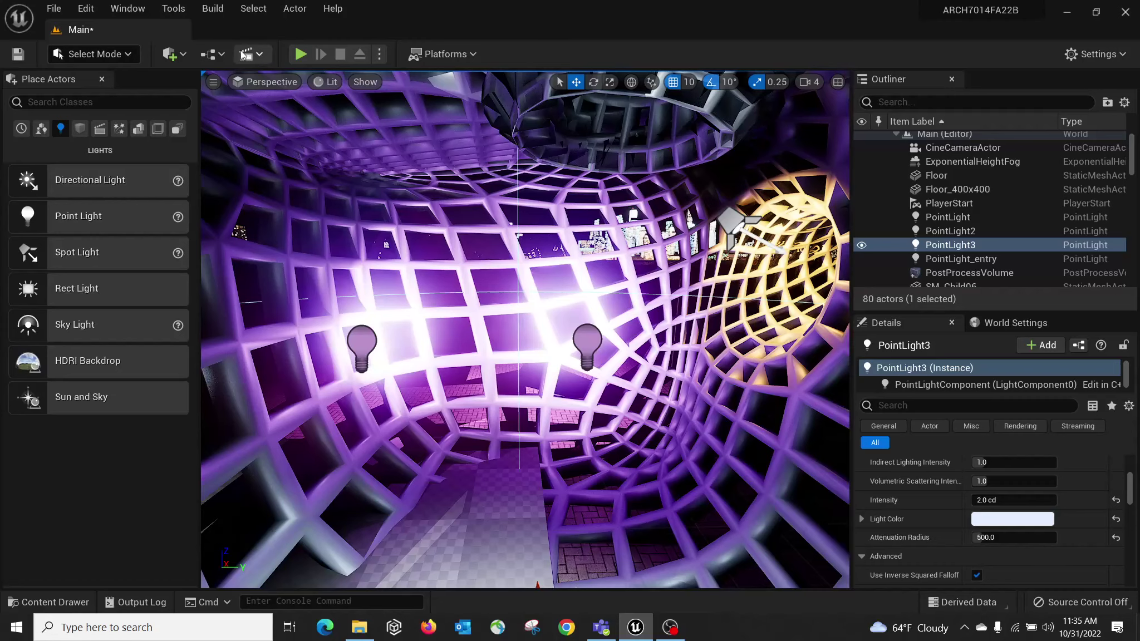
# Play the level in the viewport to check the night lighting, and stop the session.
pyautogui.click(301, 54)
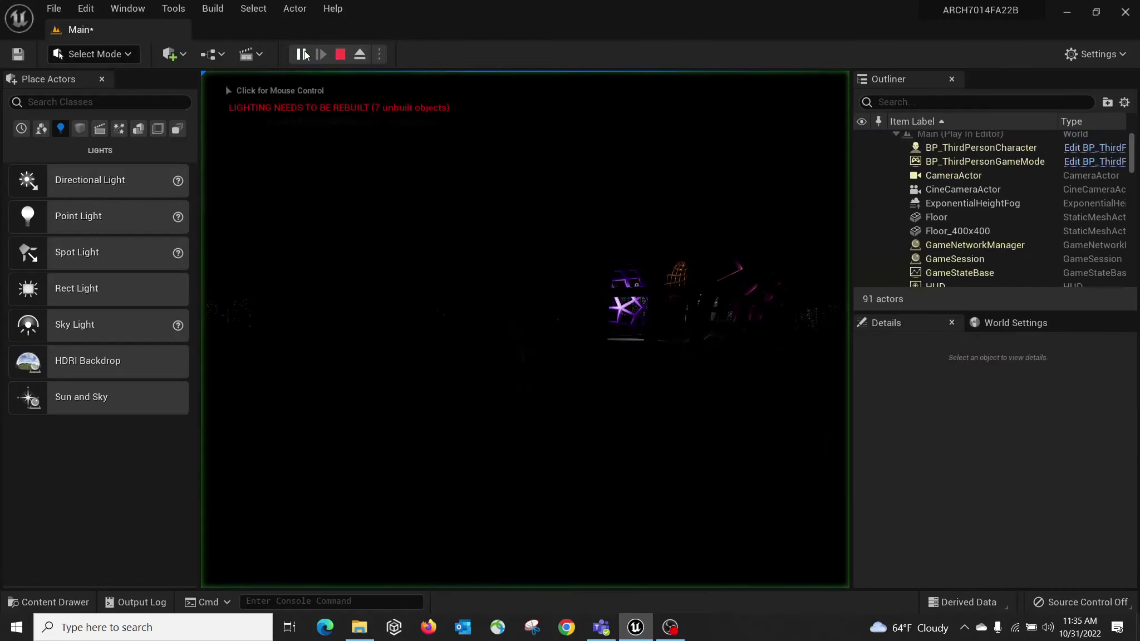
pyautogui.click(494, 270)
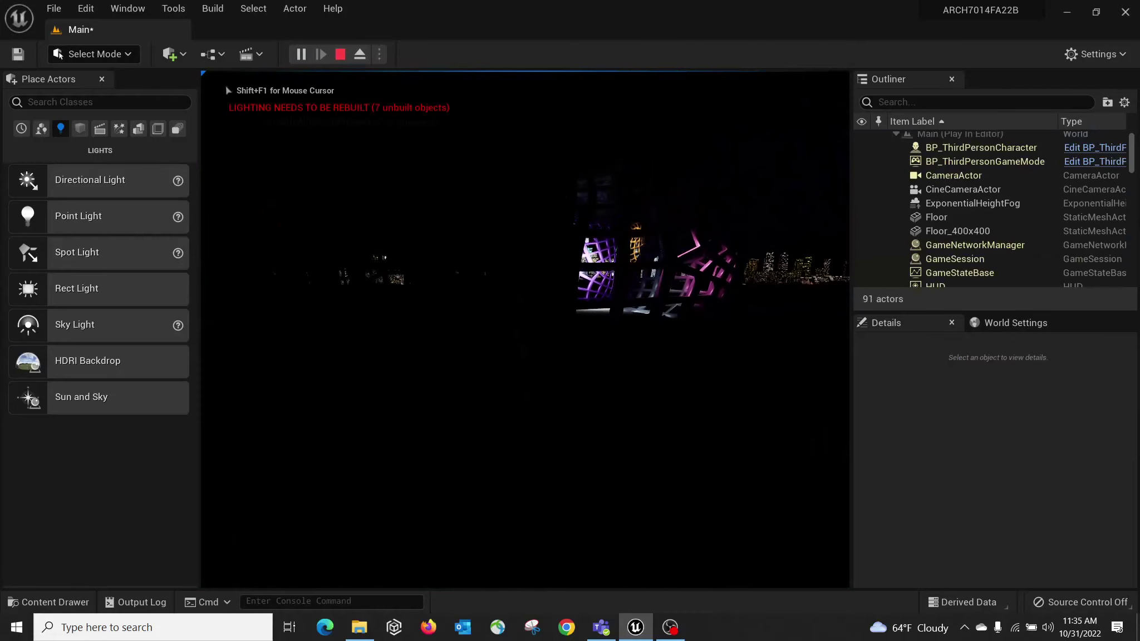
pyautogui.press('Escape')
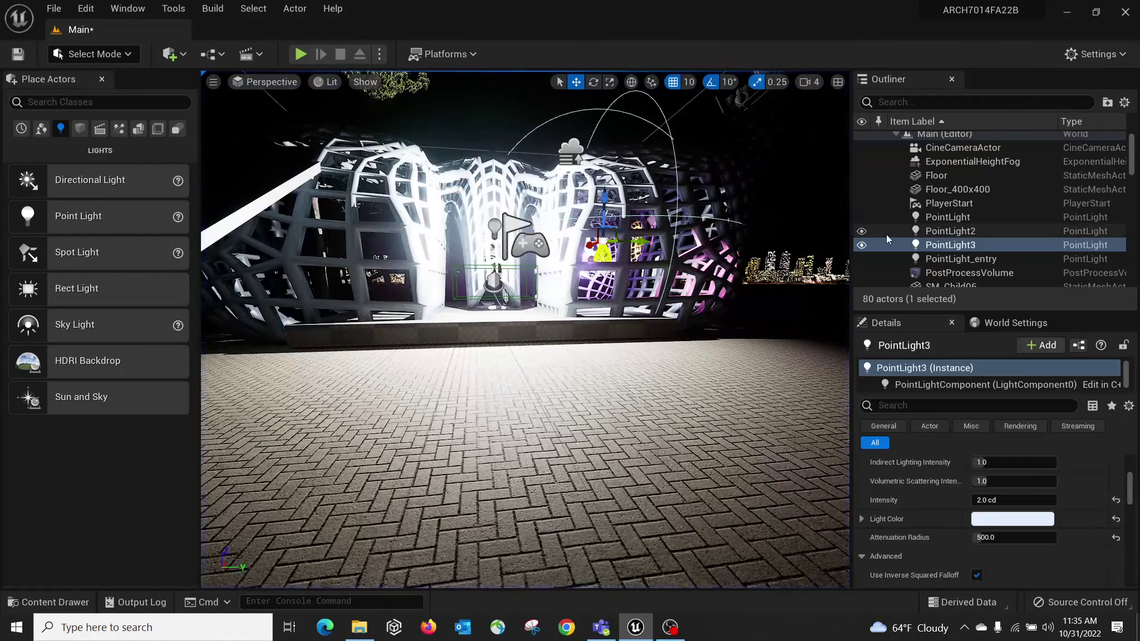
# Collapse the subD-3 hierarchy and set the SunSky's Solar Time to 19.5.
pyautogui.scroll(1, 1033, 213)
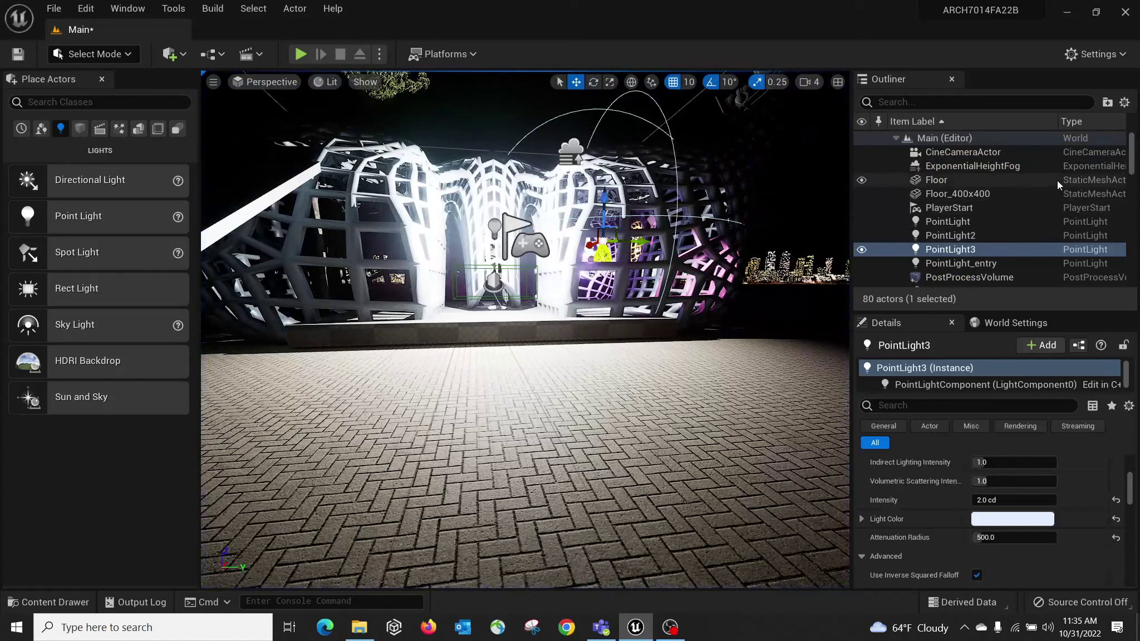
pyautogui.moveTo(1132, 150)
pyautogui.mouseDown()
pyautogui.moveTo(1131, 166)
pyautogui.moveTo(1131, 154)
pyautogui.mouseUp()
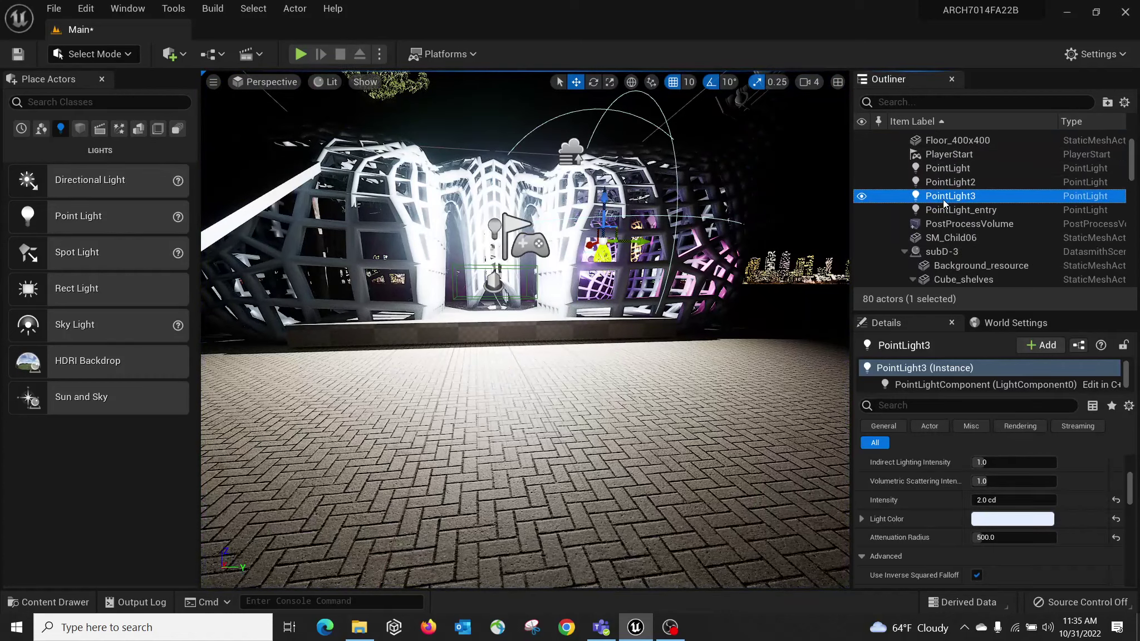
pyautogui.click(904, 251)
pyautogui.scroll(-1, 990, 267)
pyautogui.click(946, 254)
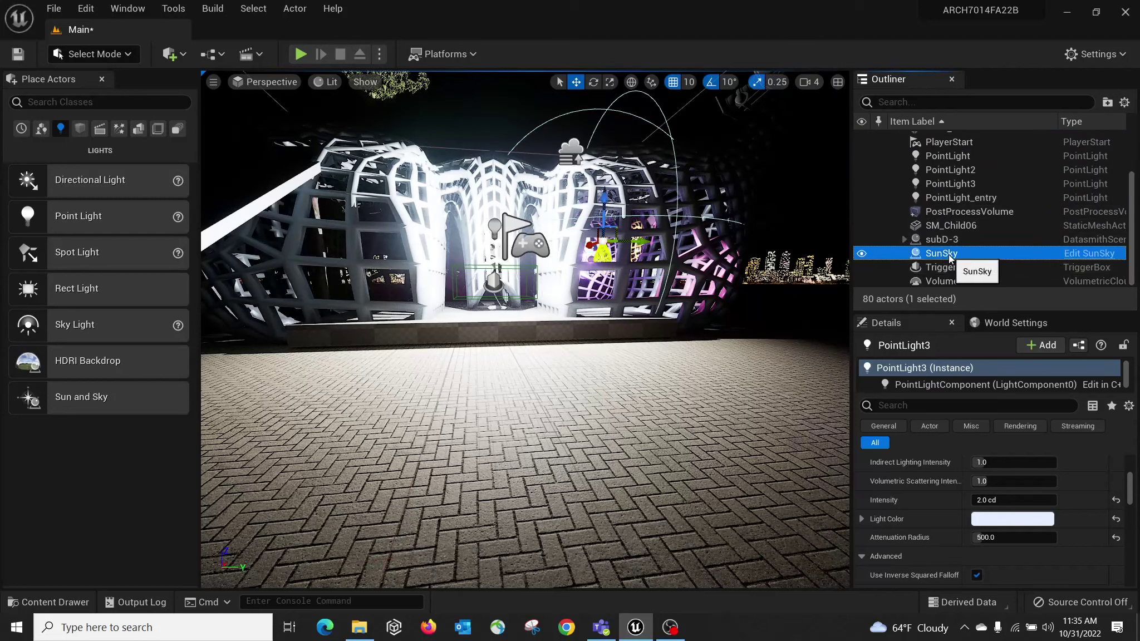
pyautogui.click(1010, 482)
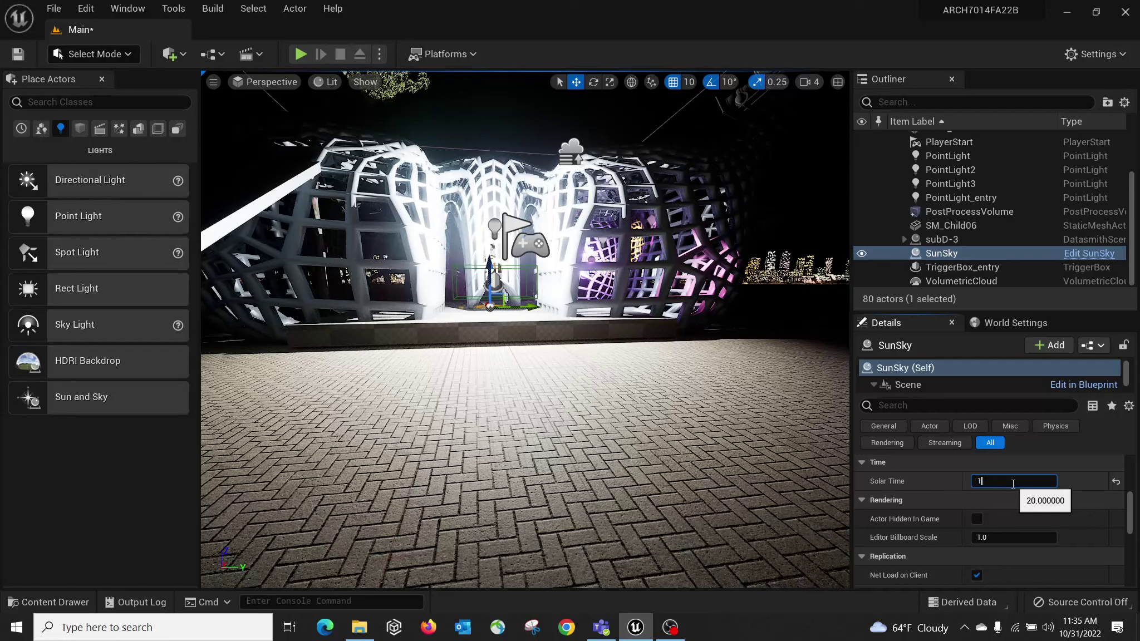
pyautogui.write('19.5')
pyautogui.press('Return')
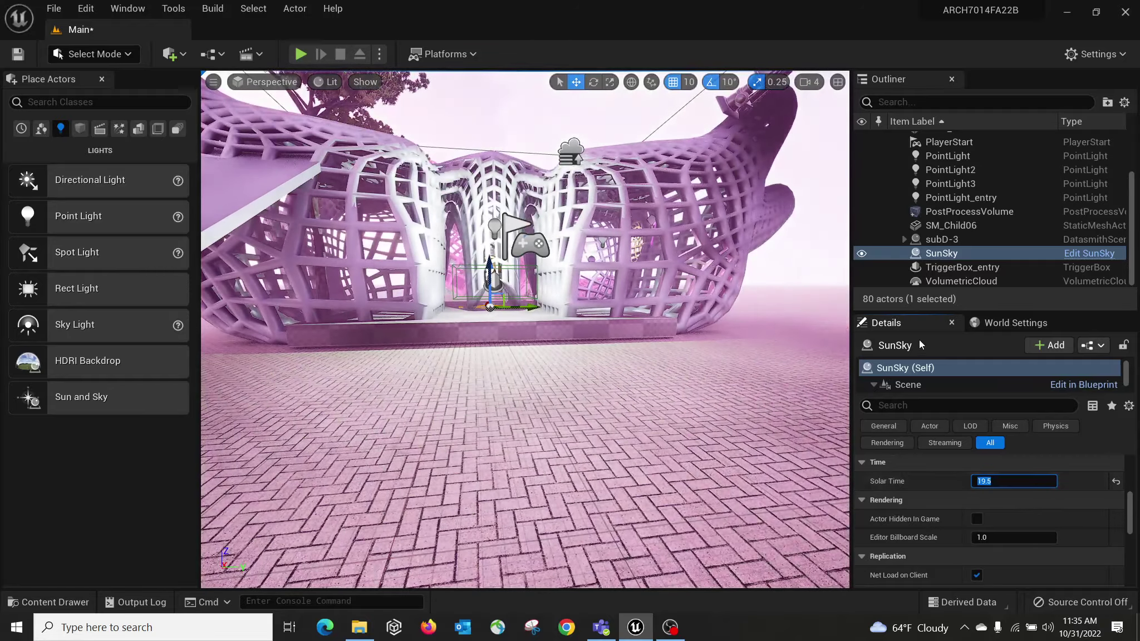
# Play the level, run the character around the building and in and out of its entrance trigger area, and stop the session.
pyautogui.moveTo(684, 240); pyautogui.dragTo(659, 231, button='right')
pyautogui.press('s')
pyautogui.press('w')
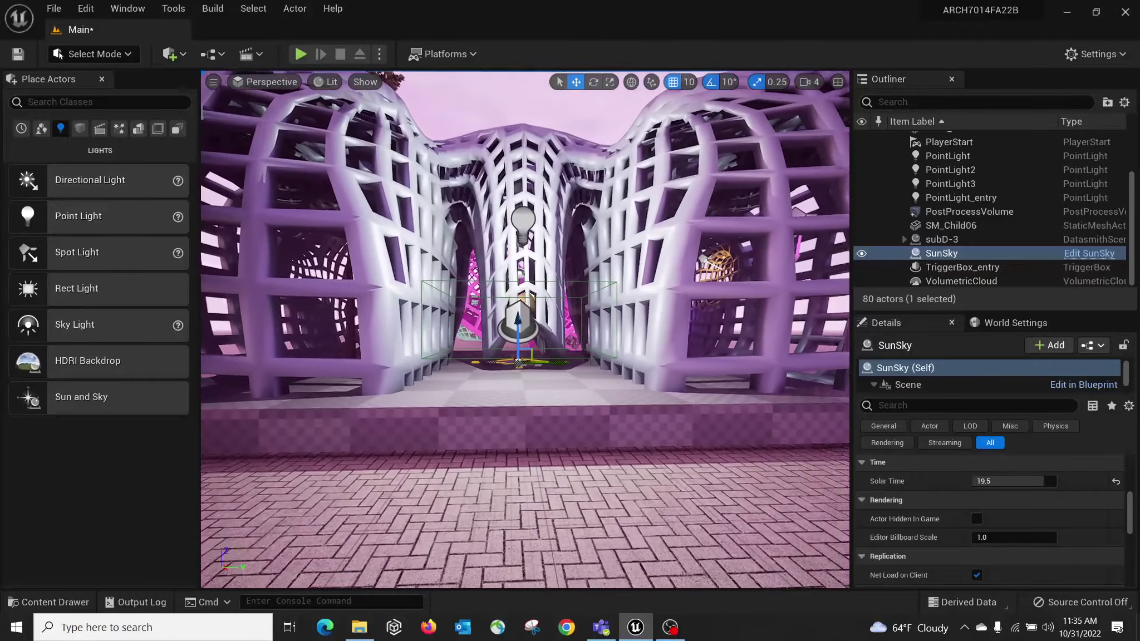
pyautogui.moveTo(649, 337); pyautogui.dragTo(650, 280, button='right')
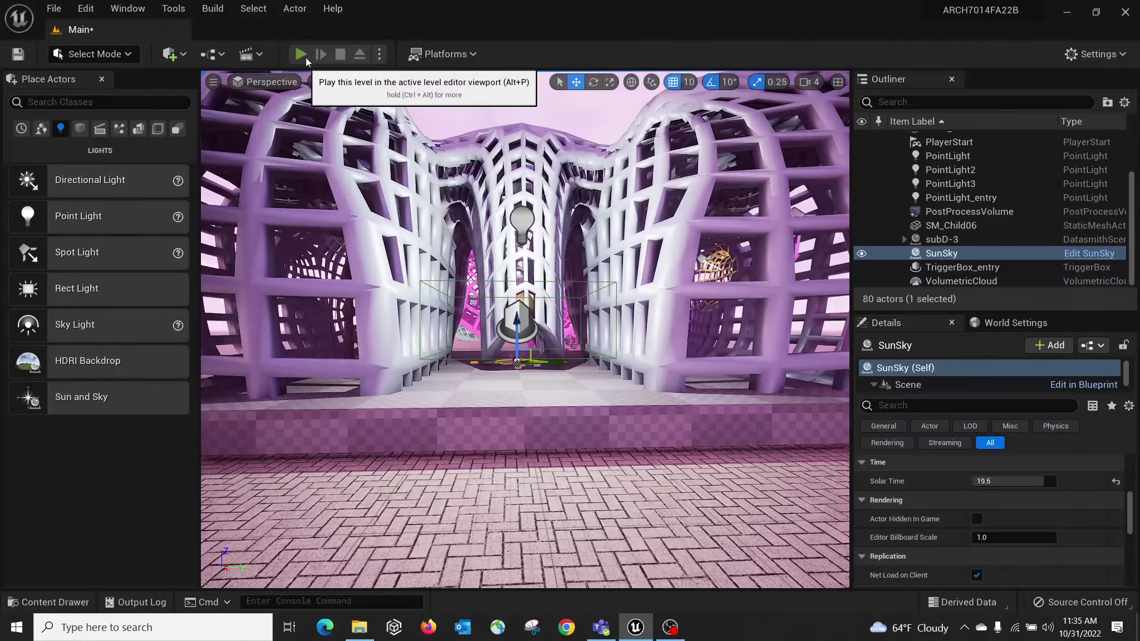
pyautogui.click(303, 55)
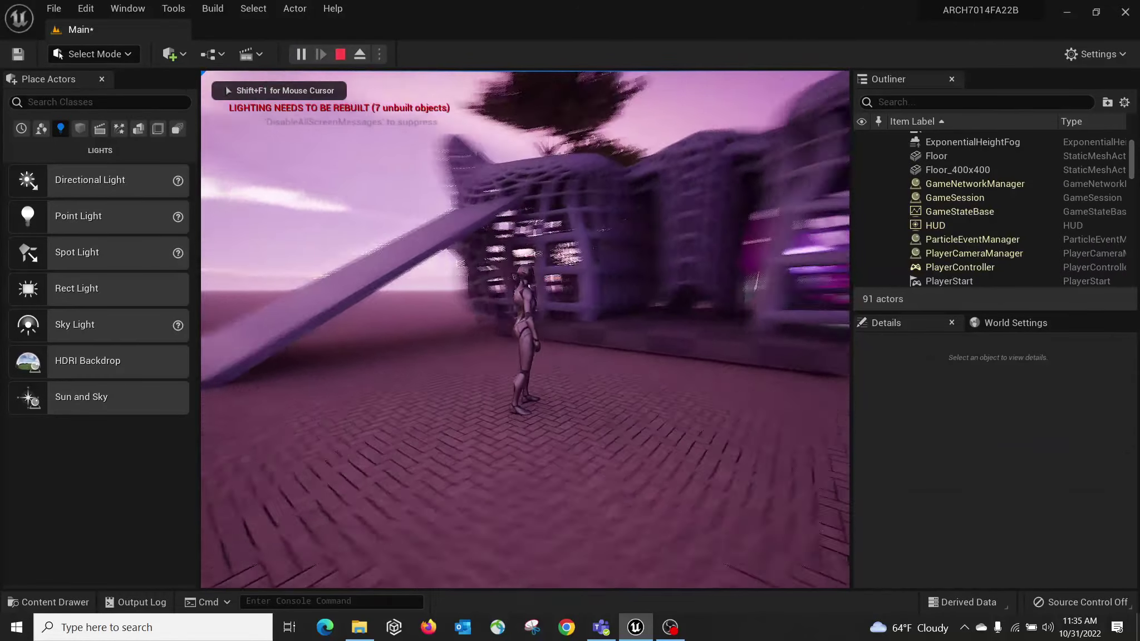
pyautogui.press('s')
pyautogui.press('d')
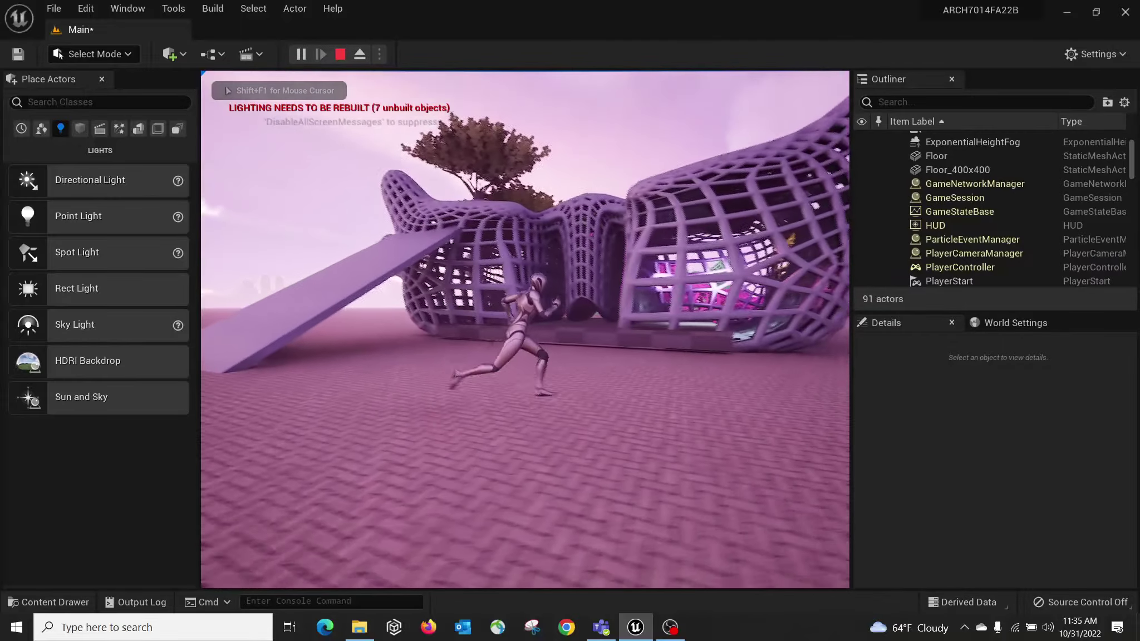
pyautogui.press('w')
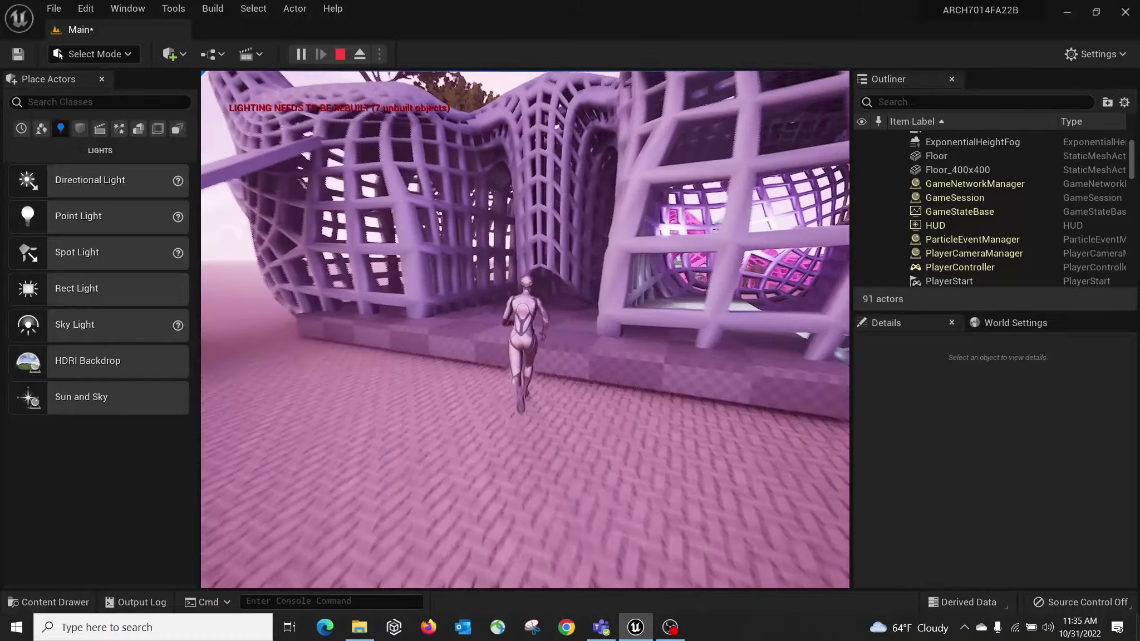
pyautogui.press('s')
pyautogui.press('w')
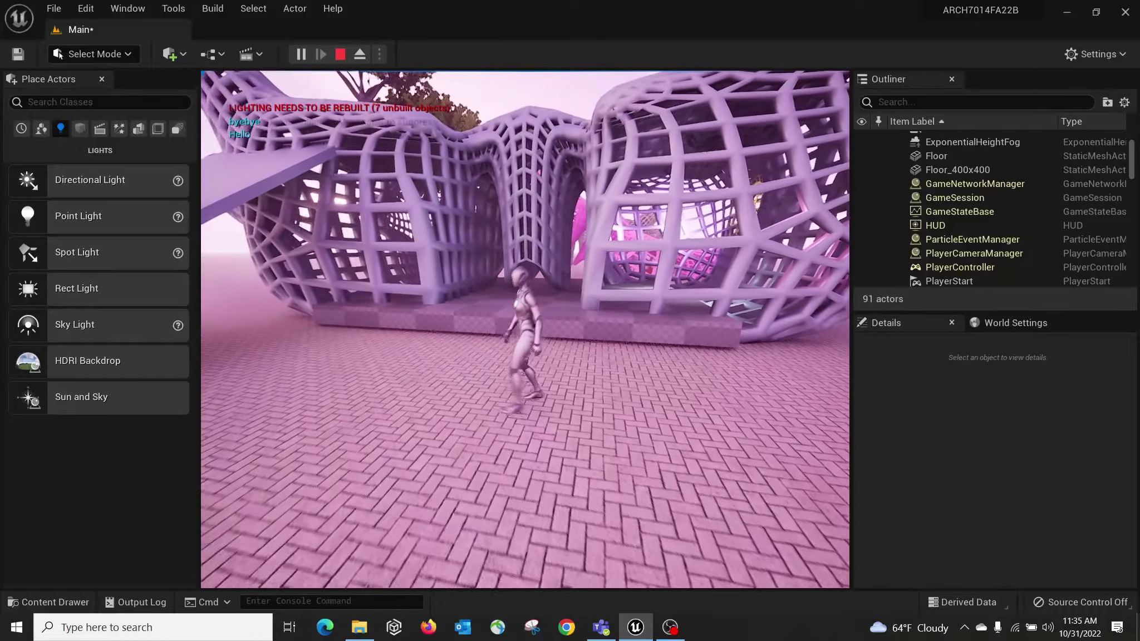
pyautogui.press('a')
pyautogui.press('s')
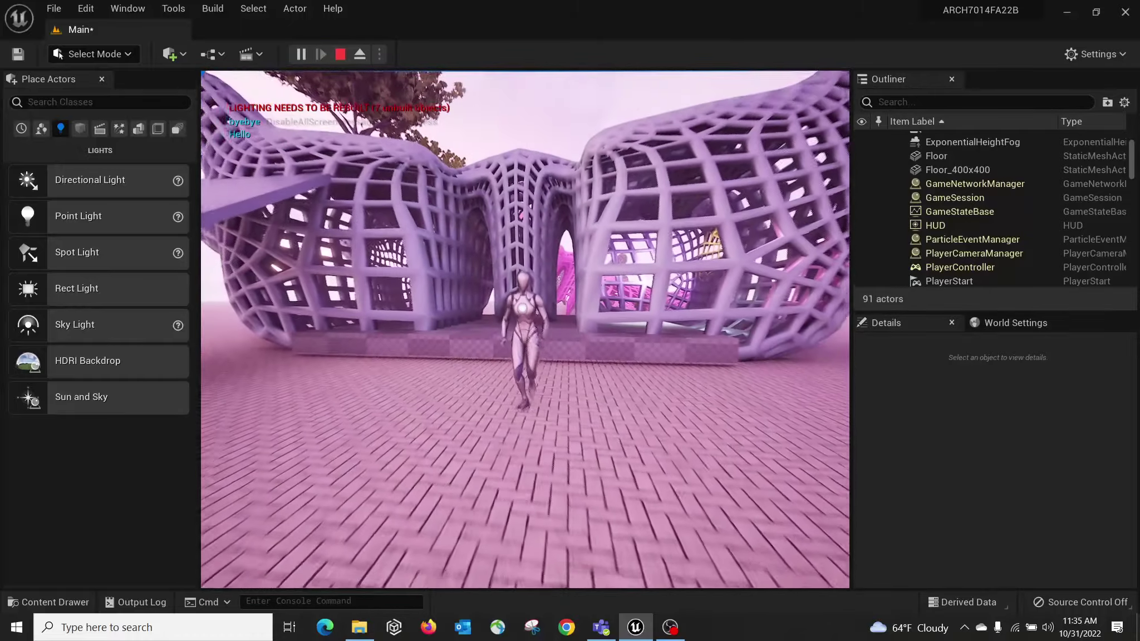
pyautogui.press('w')
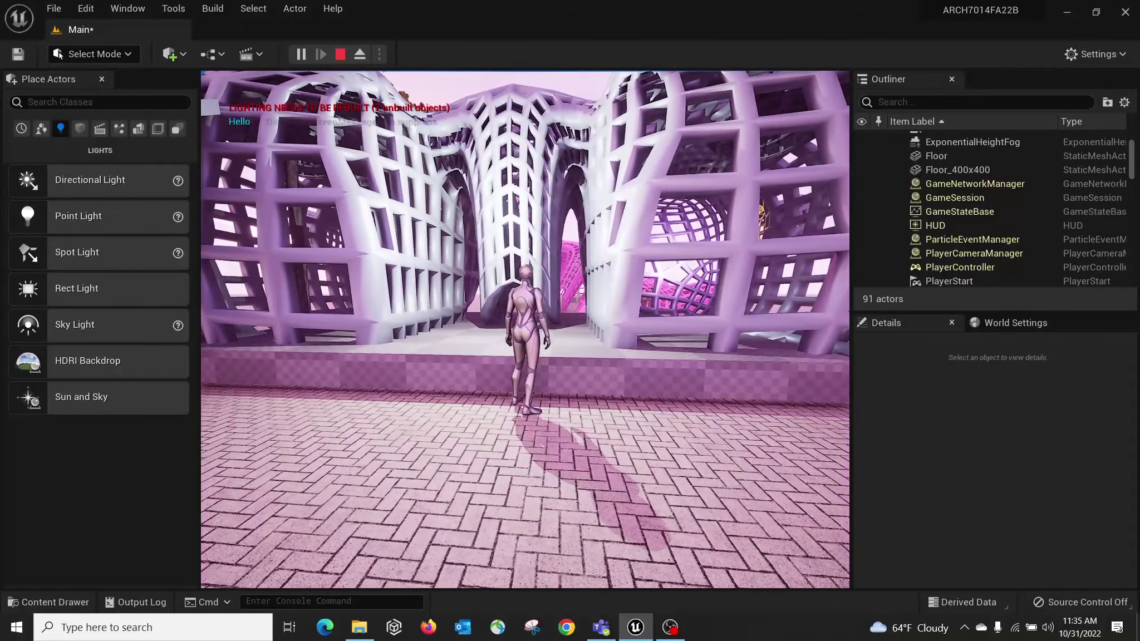
pyautogui.press('w')
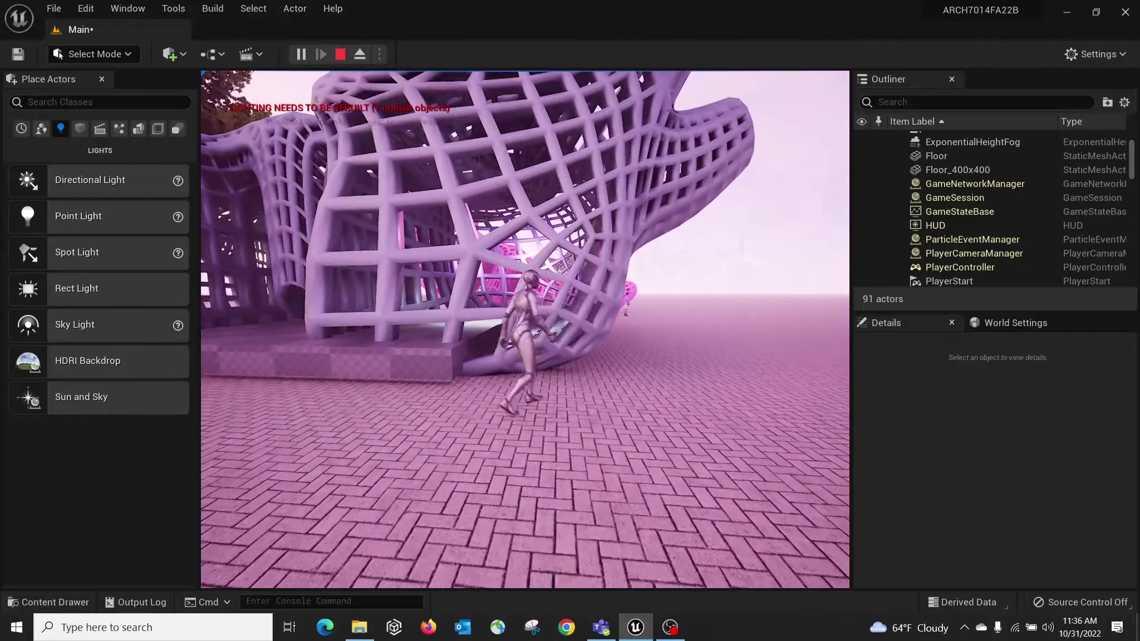
pyautogui.press('a')
pyautogui.press('w')
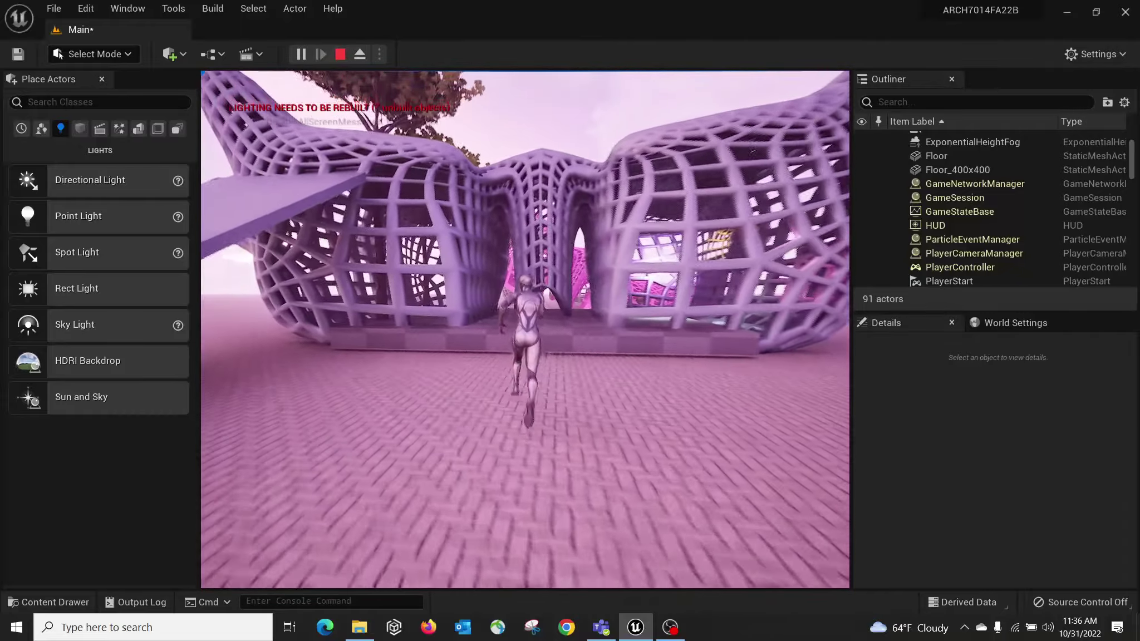
pyautogui.press('s')
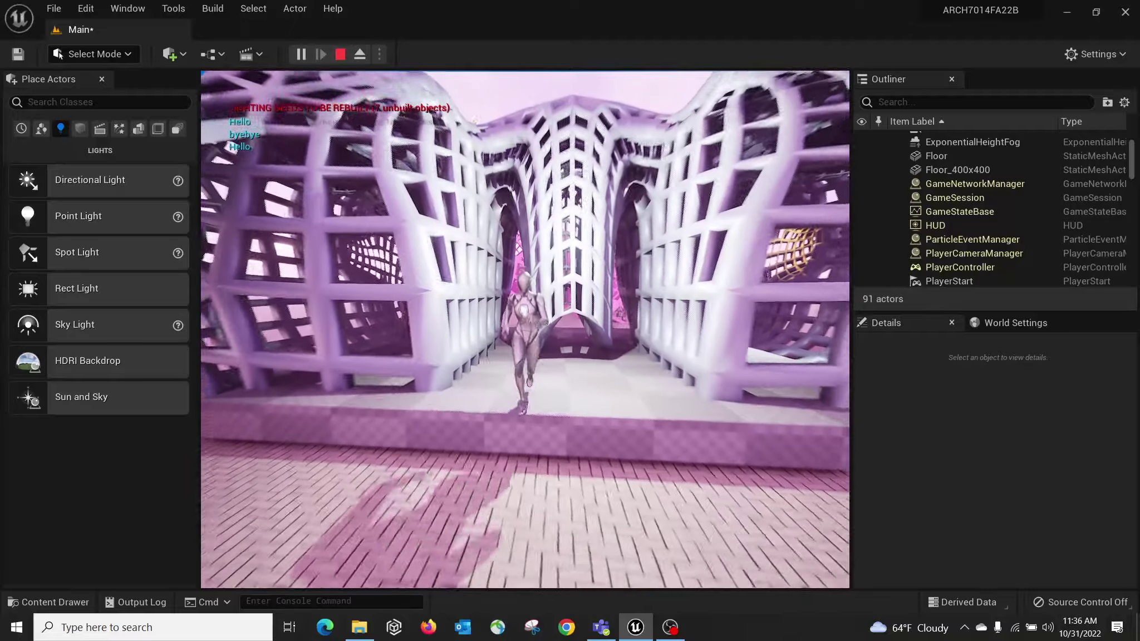
pyautogui.press('s')
pyautogui.press('w')
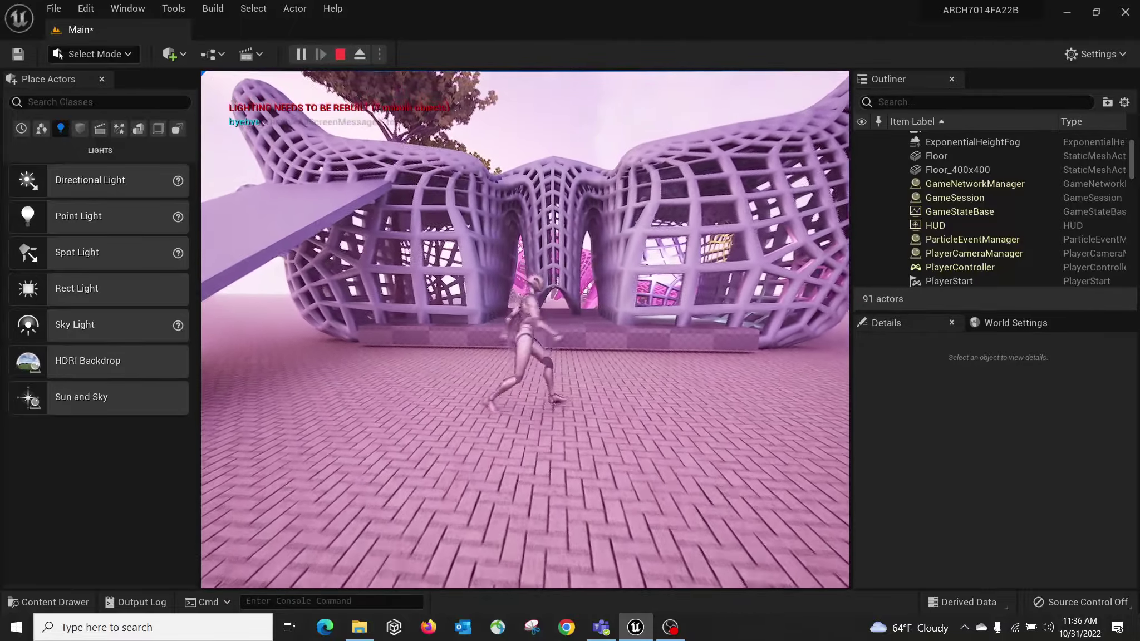
pyautogui.press('s')
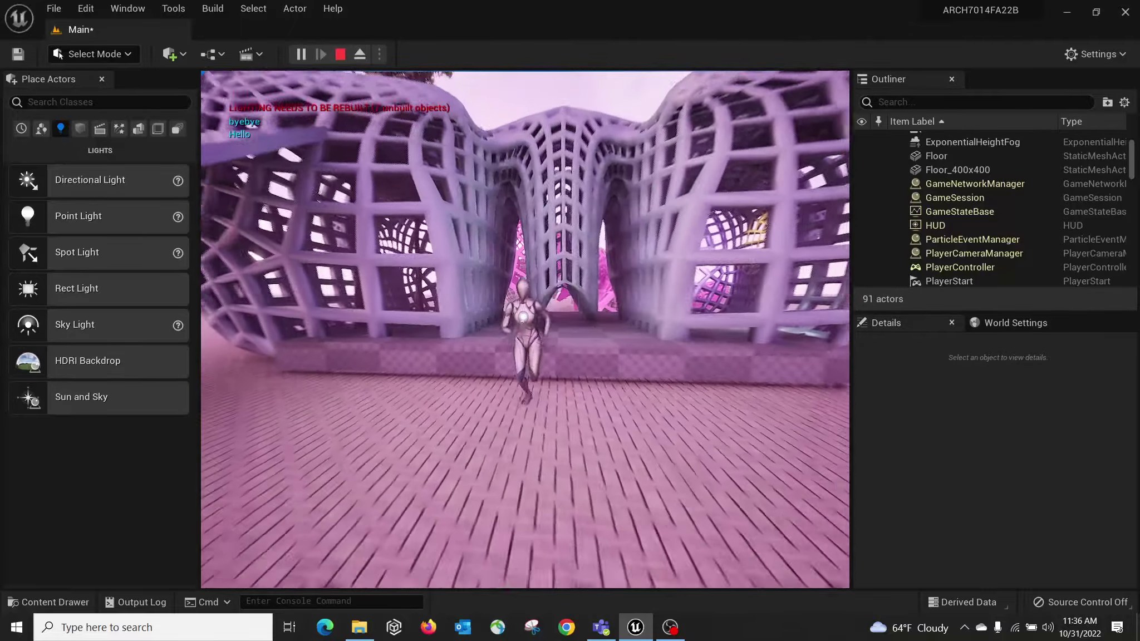
pyautogui.press('w')
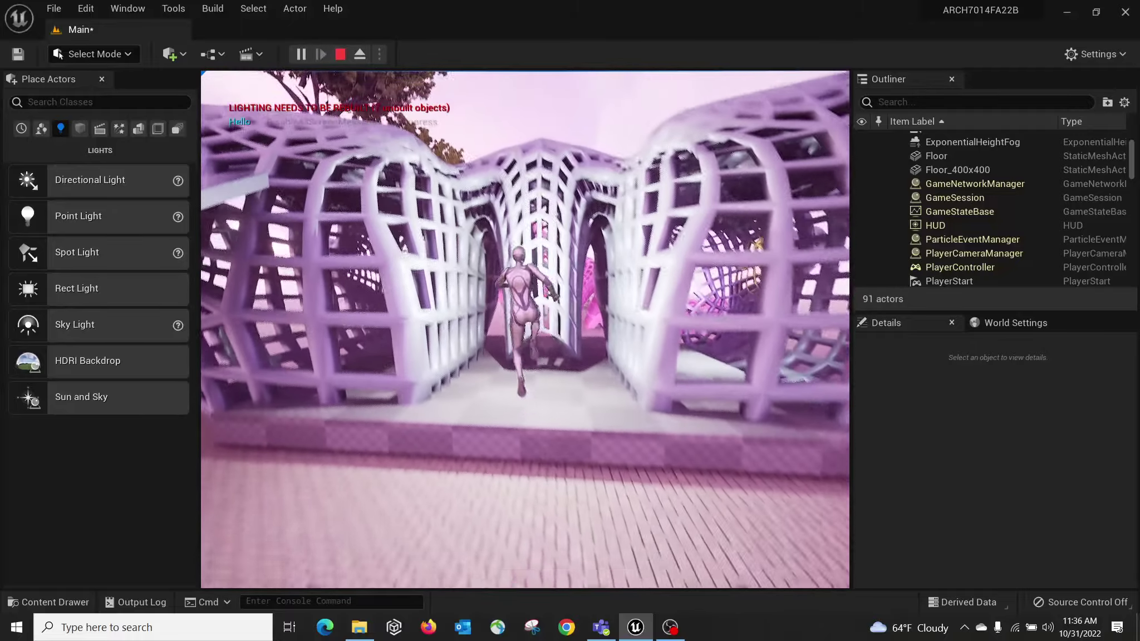
pyautogui.press('s')
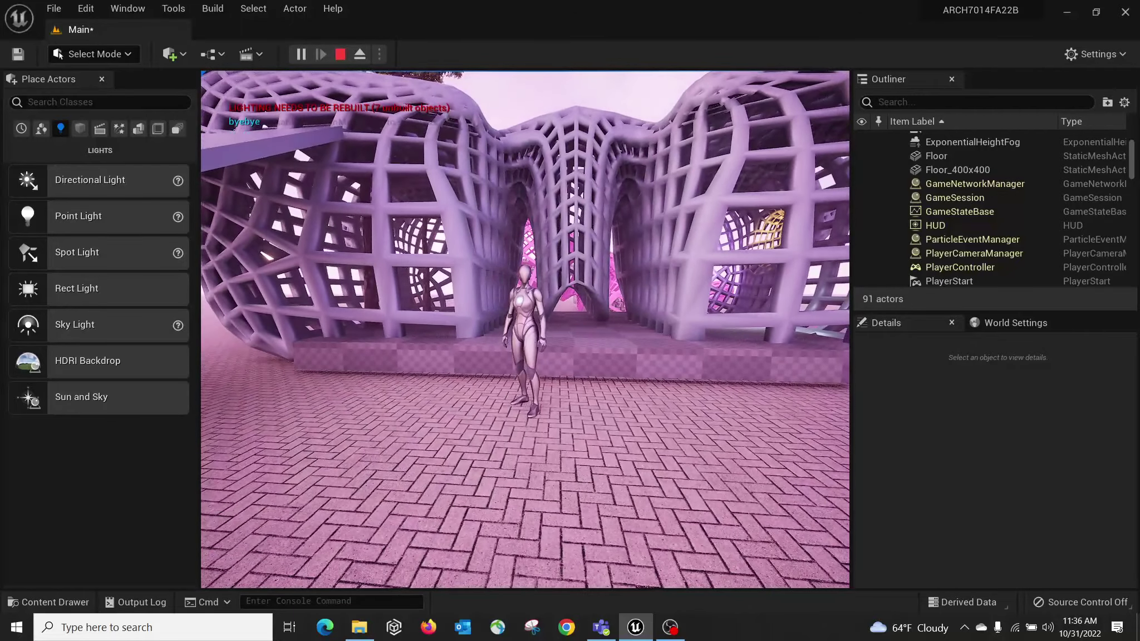
pyautogui.press('Escape')
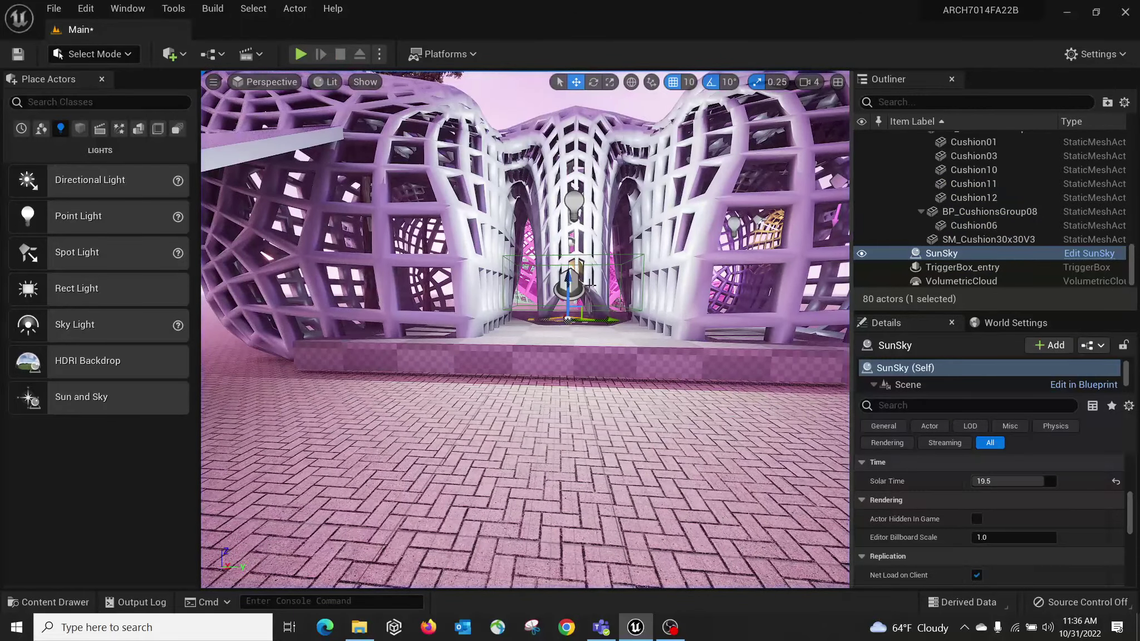
# Select the point light above the building entrance to check its name, and select the trigger box beneath it.
pyautogui.moveTo(591, 284); pyautogui.dragTo(476, 227, button='right')
pyautogui.press('w')
pyautogui.press('s')
pyautogui.press('w')
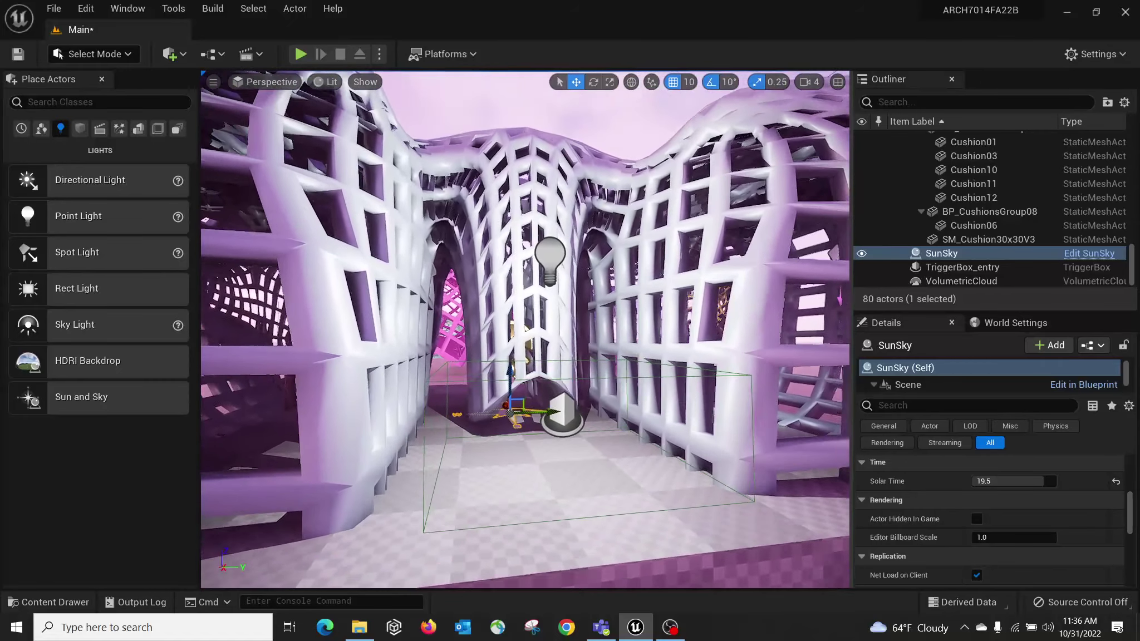
pyautogui.moveTo(500, 272); pyautogui.dragTo(520, 210, button='right')
pyautogui.click(561, 225)
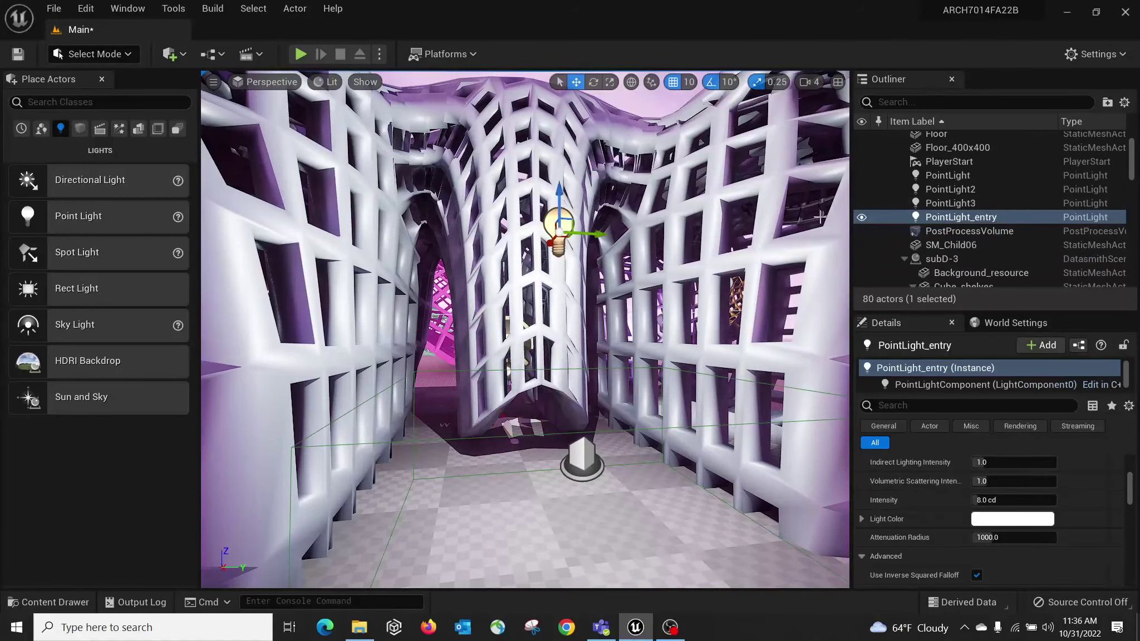
pyautogui.click(990, 220)
pyautogui.click(1010, 218)
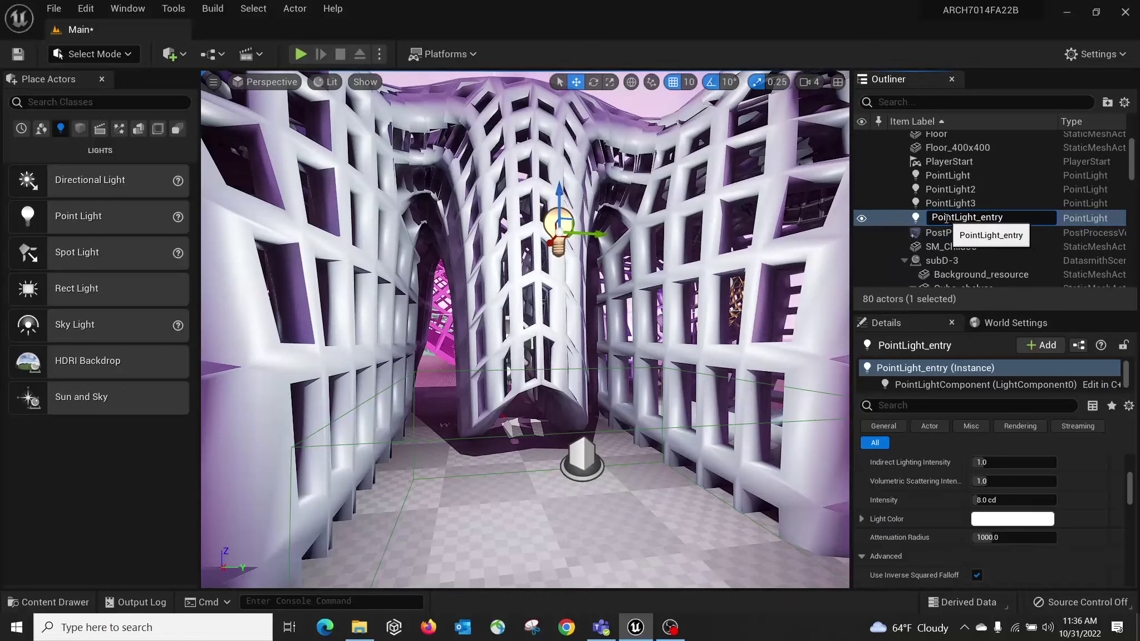
pyautogui.press('Return')
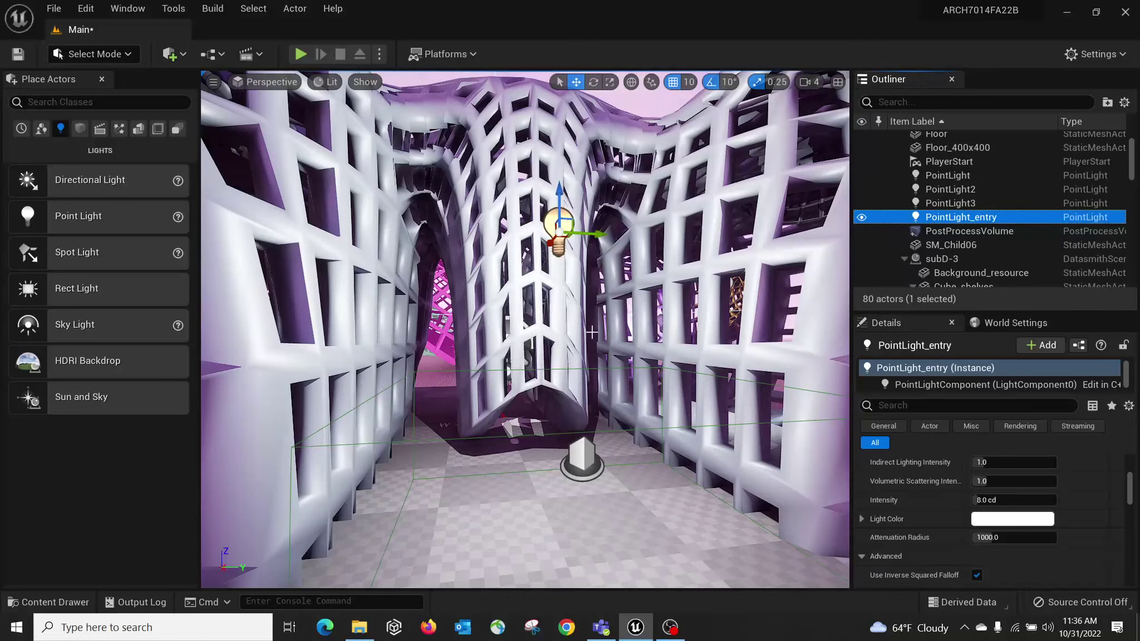
pyautogui.moveTo(575, 322); pyautogui.dragTo(628, 449, button='right')
pyautogui.click(535, 339)
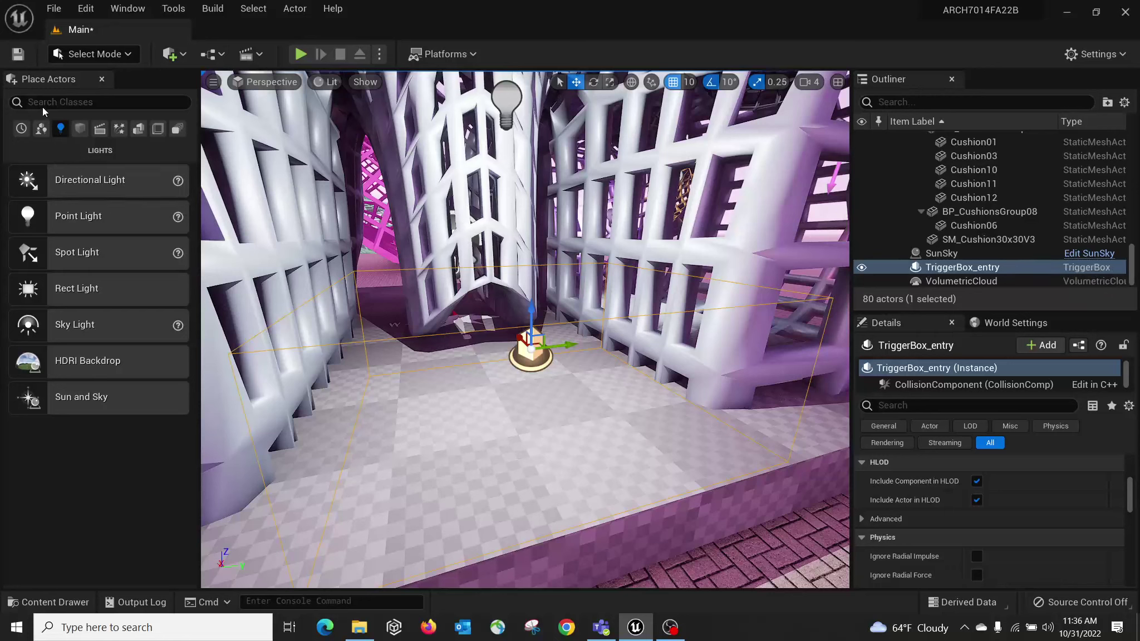
# Find the Trigger Box actor with "trig", place one in front of the building and move it onto the platform beside the entrance.
pyautogui.click(40, 130)
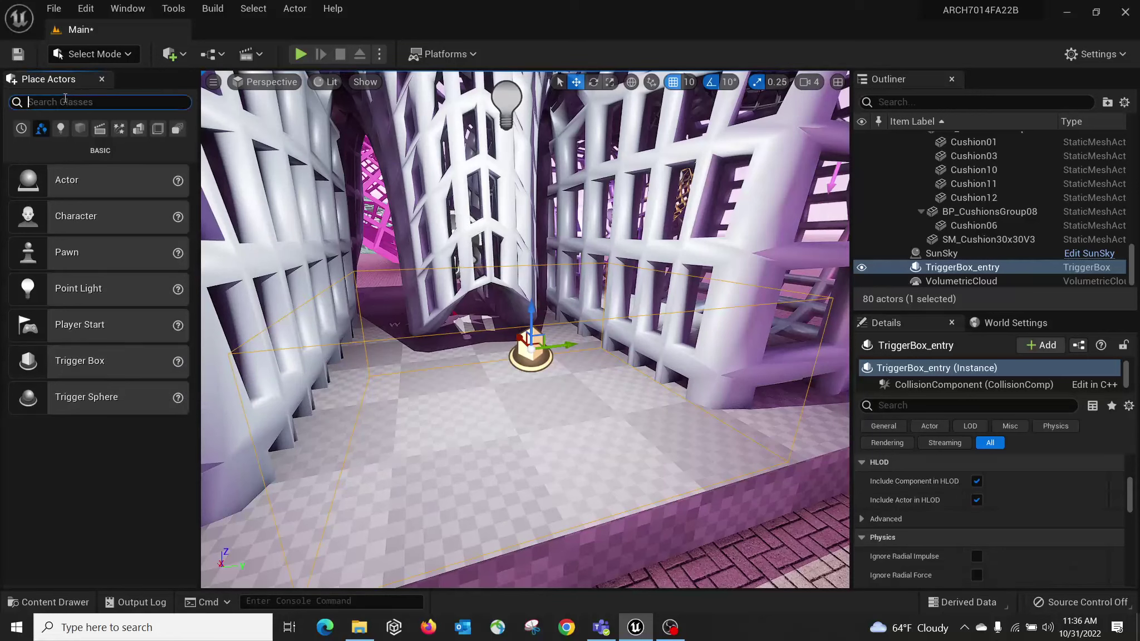
pyautogui.write('er')
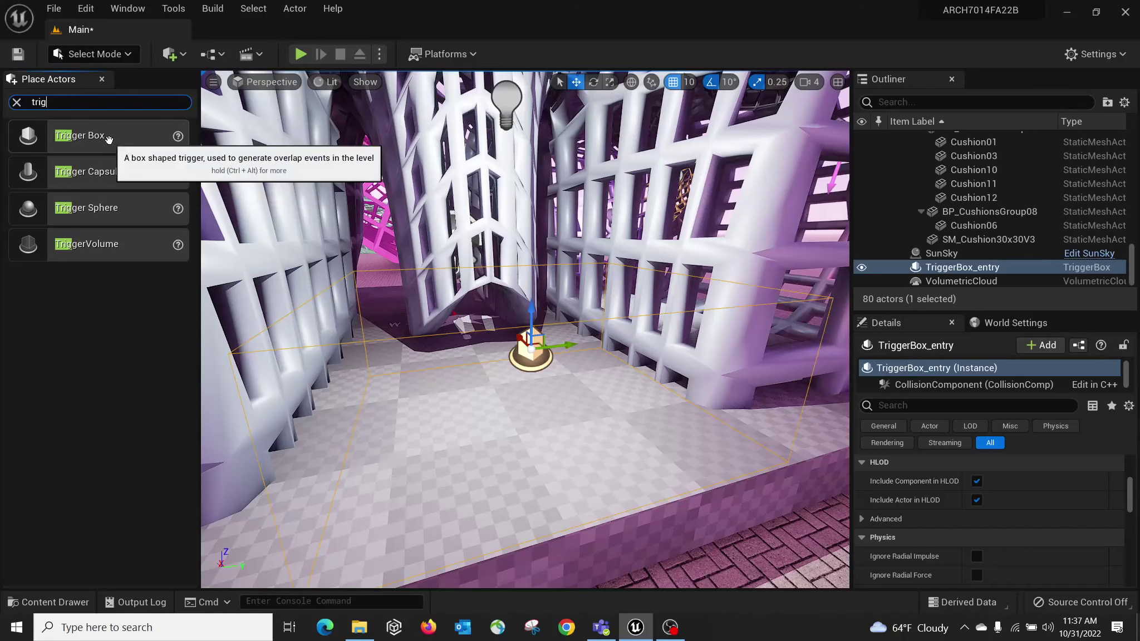
pyautogui.moveTo(108, 139); pyautogui.dragTo(795, 524)
pyautogui.scroll(-4, 777, 462)
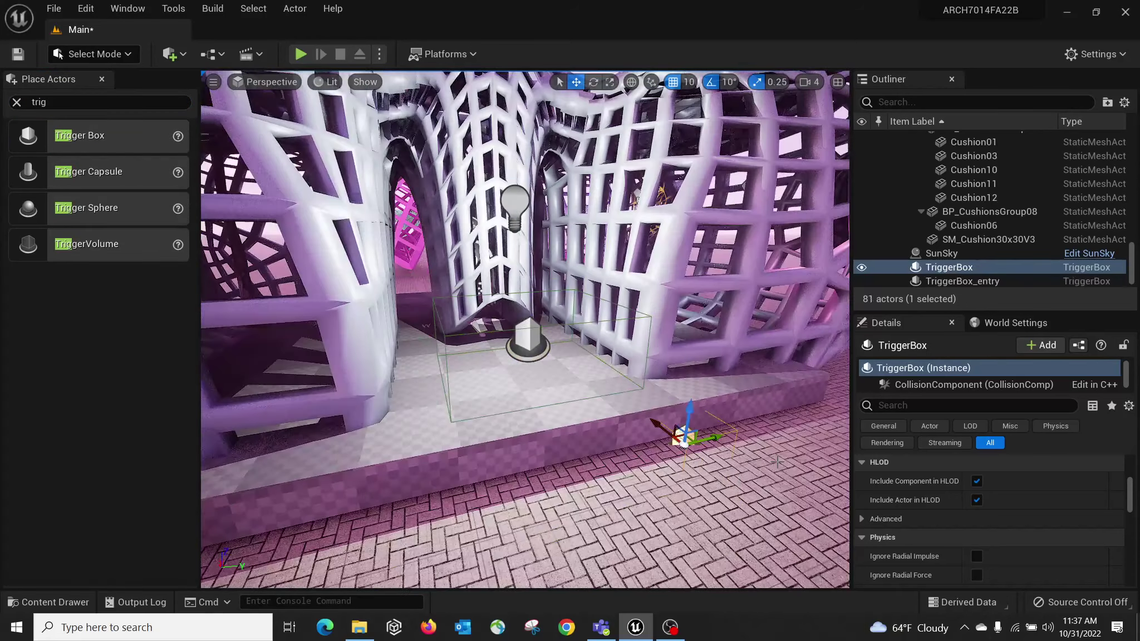
pyautogui.moveTo(778, 462); pyautogui.dragTo(748, 453, button='right')
pyautogui.moveTo(579, 377); pyautogui.dragTo(704, 262)
pyautogui.moveTo(704, 261); pyautogui.dragTo(653, 323, button='right')
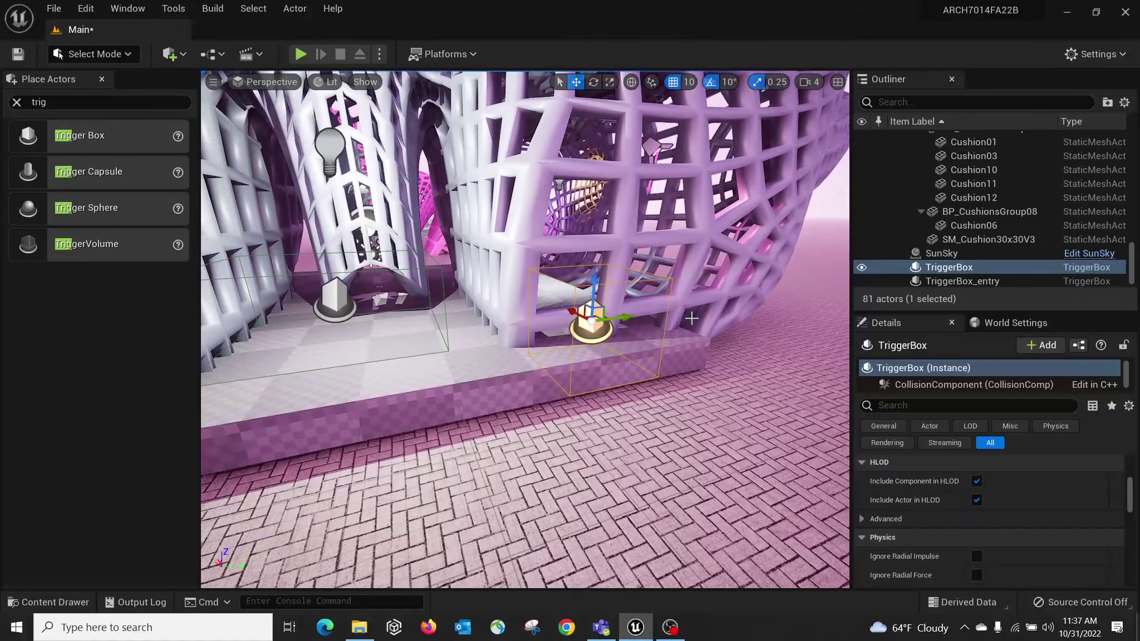
# Try scaling the new trigger box wider along the platform edge, and delete that box from the level.
pyautogui.press('e')
pyautogui.press('r')
pyautogui.click(654, 323)
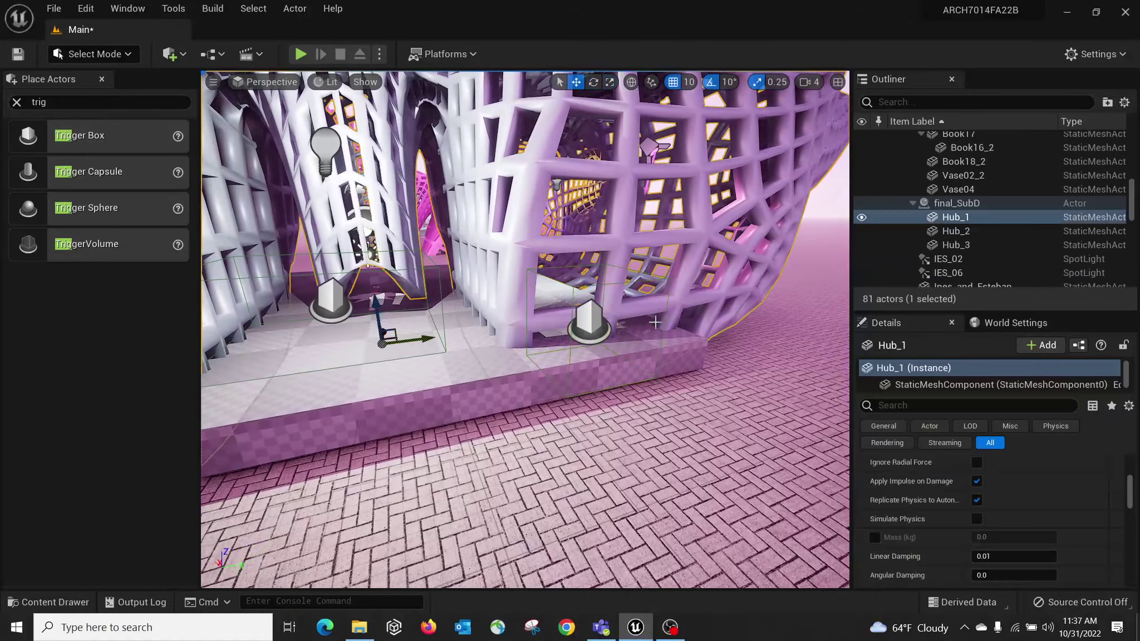
pyautogui.press('e')
pyautogui.click(590, 309)
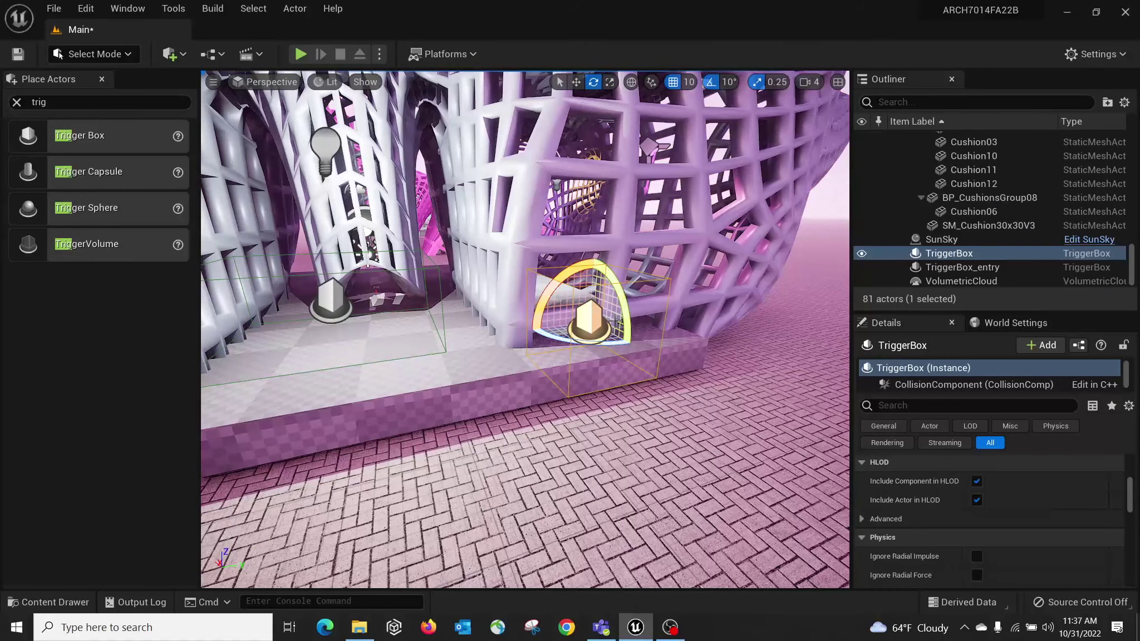
pyautogui.press('r')
pyautogui.moveTo(619, 318); pyautogui.dragTo(676, 312)
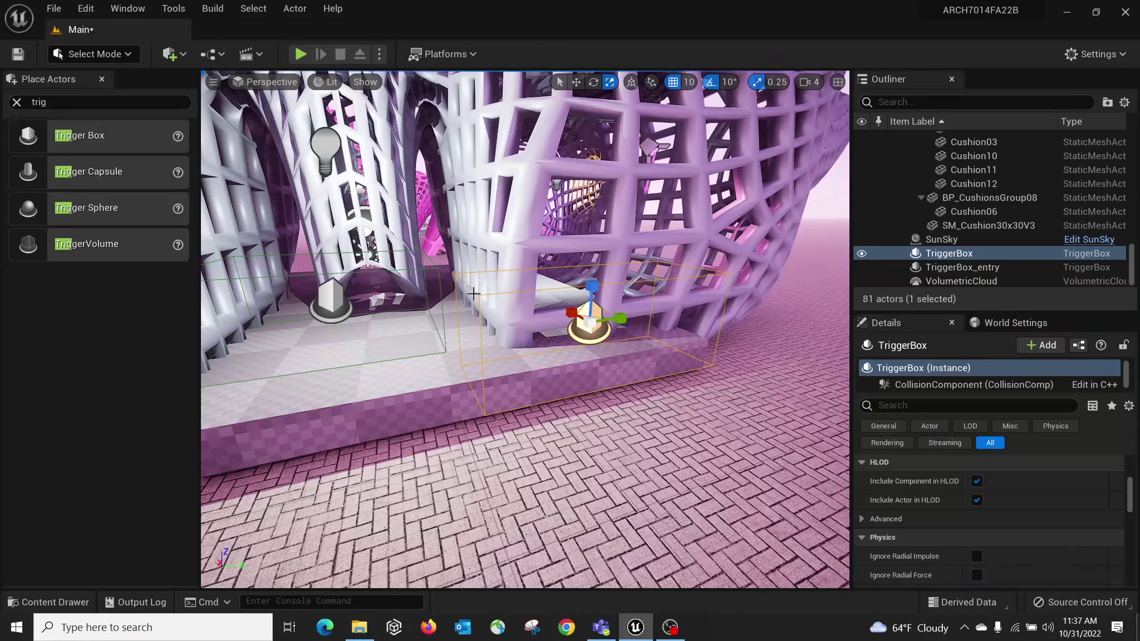
pyautogui.press('Delete')
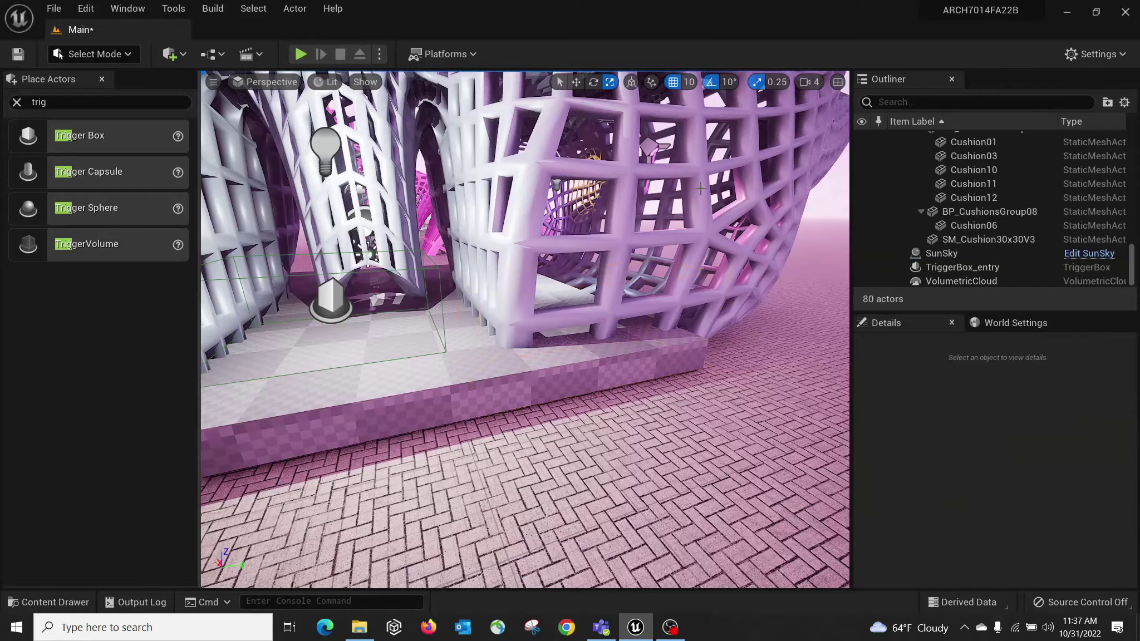
# Bring the building entrance back into frame and open the Level Blueprint of the current level.
pyautogui.moveTo(465, 295); pyautogui.dragTo(384, 287, button='right')
pyautogui.press('w')
pyautogui.press('s')
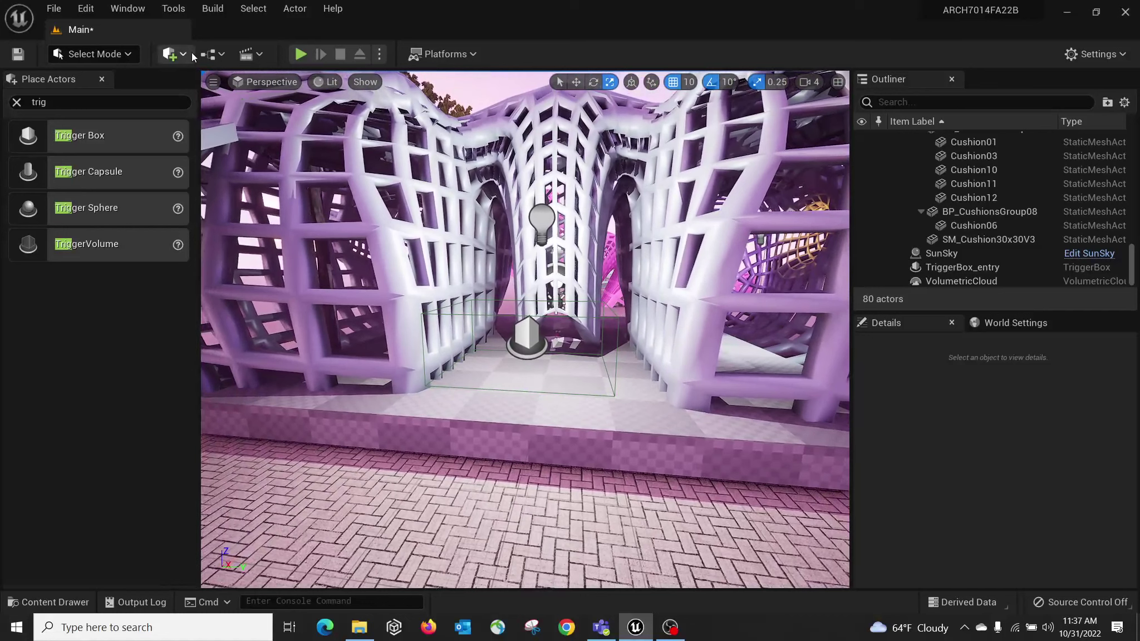
pyautogui.click(221, 54)
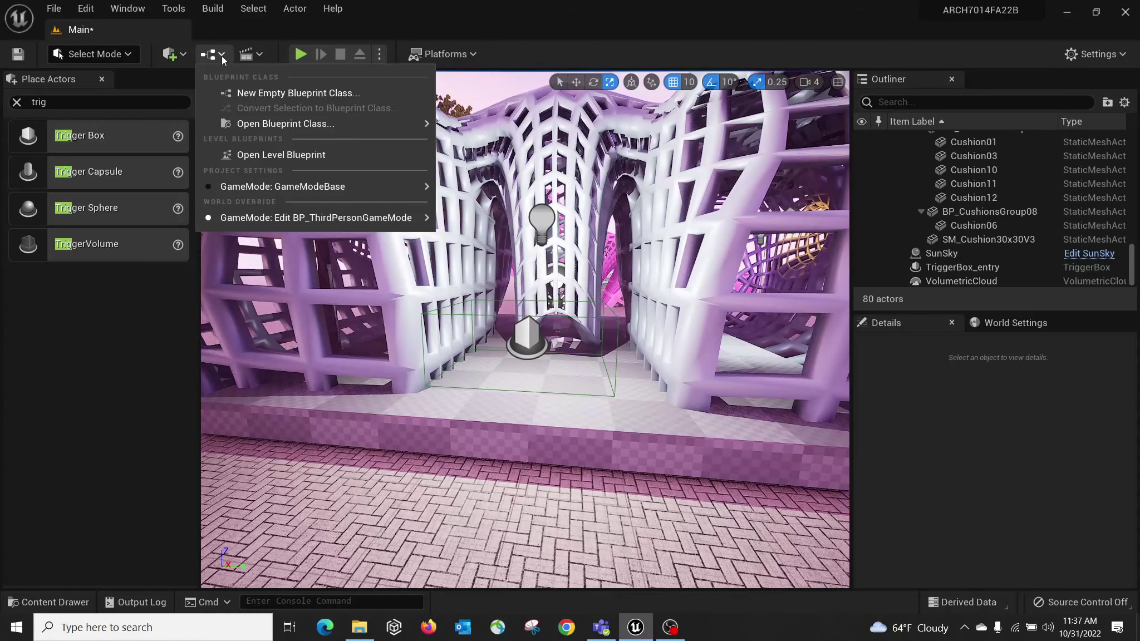
pyautogui.click(263, 158)
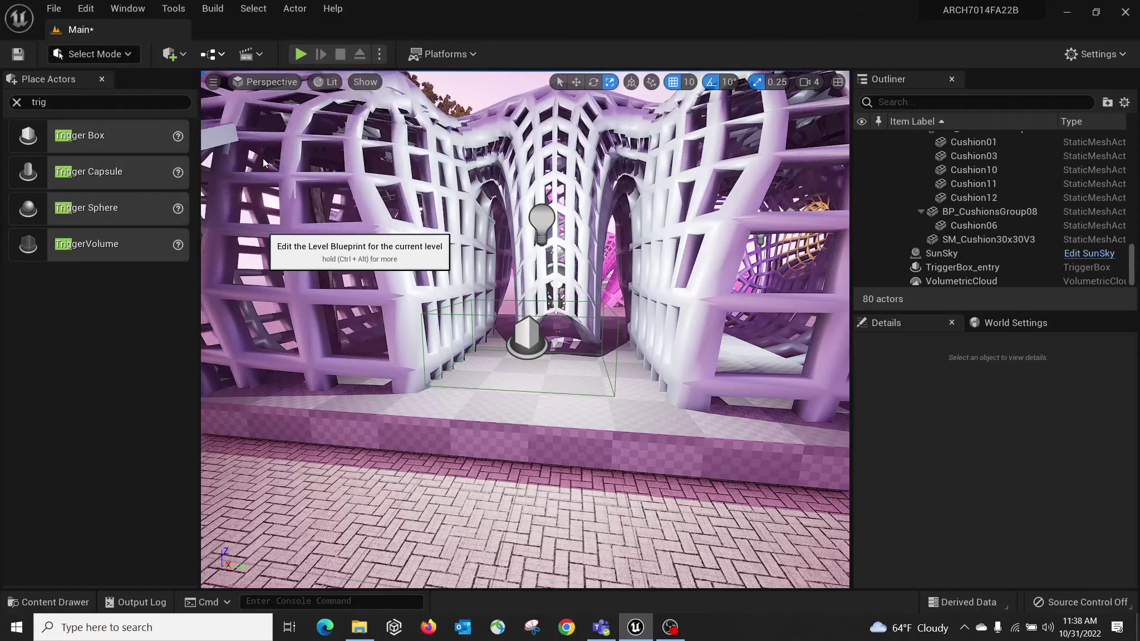
# Examine the "turn off lights initially" group, including how Event BeginPlay and the PointLight_entry reference feed Set Actor Hidden In Game.
pyautogui.scroll(-7, 603, 218)
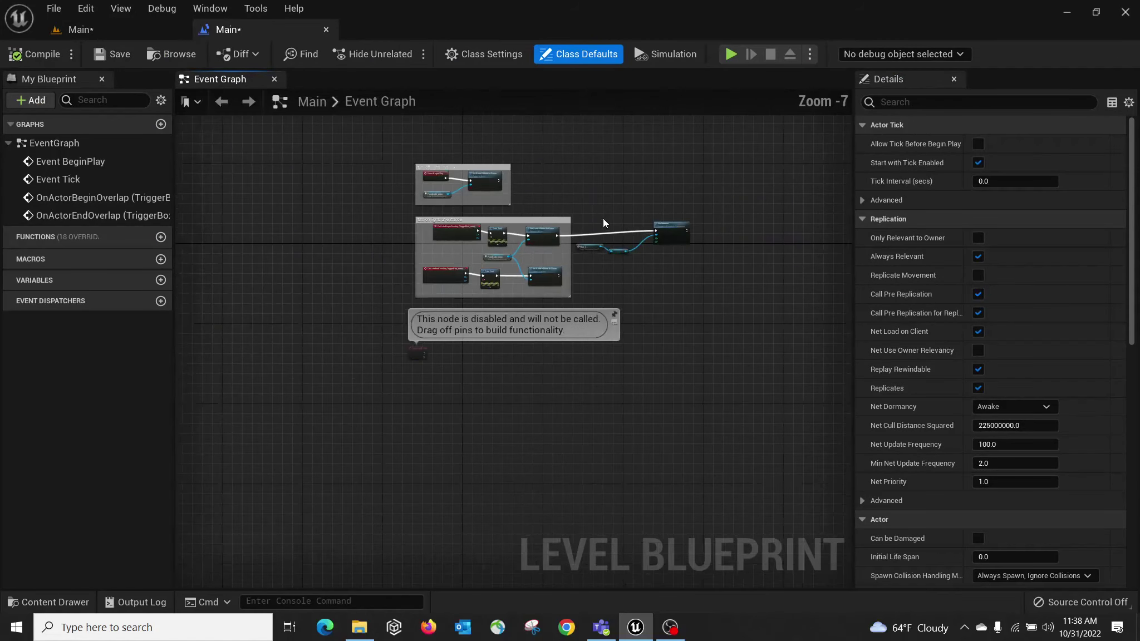
pyautogui.scroll(4, 580, 246)
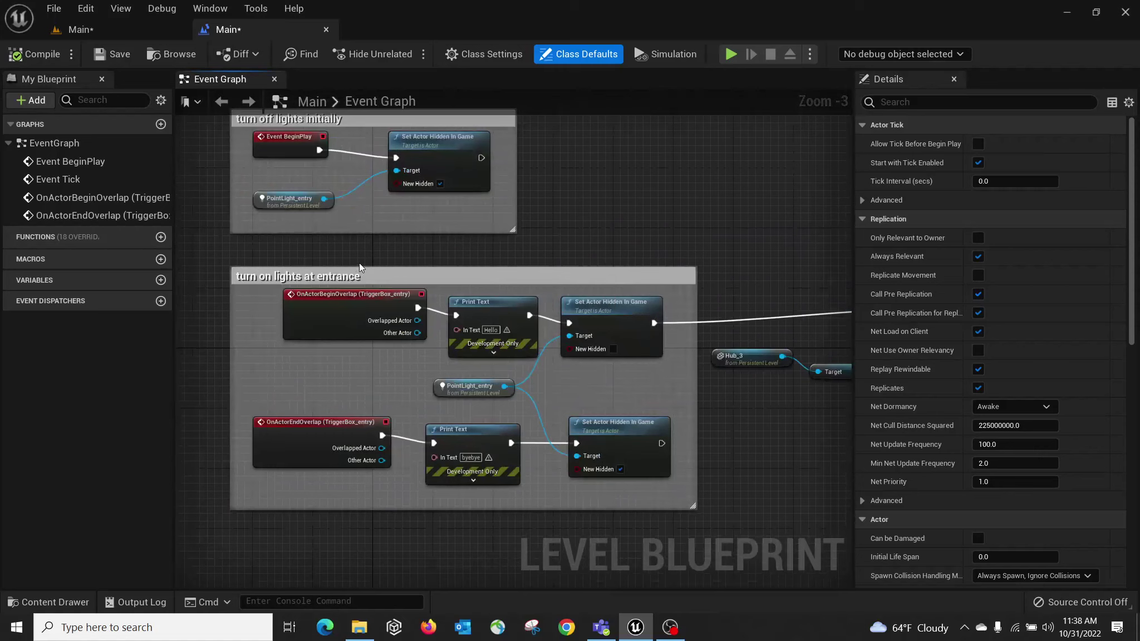
pyautogui.moveTo(393, 246); pyautogui.dragTo(514, 320, button='right')
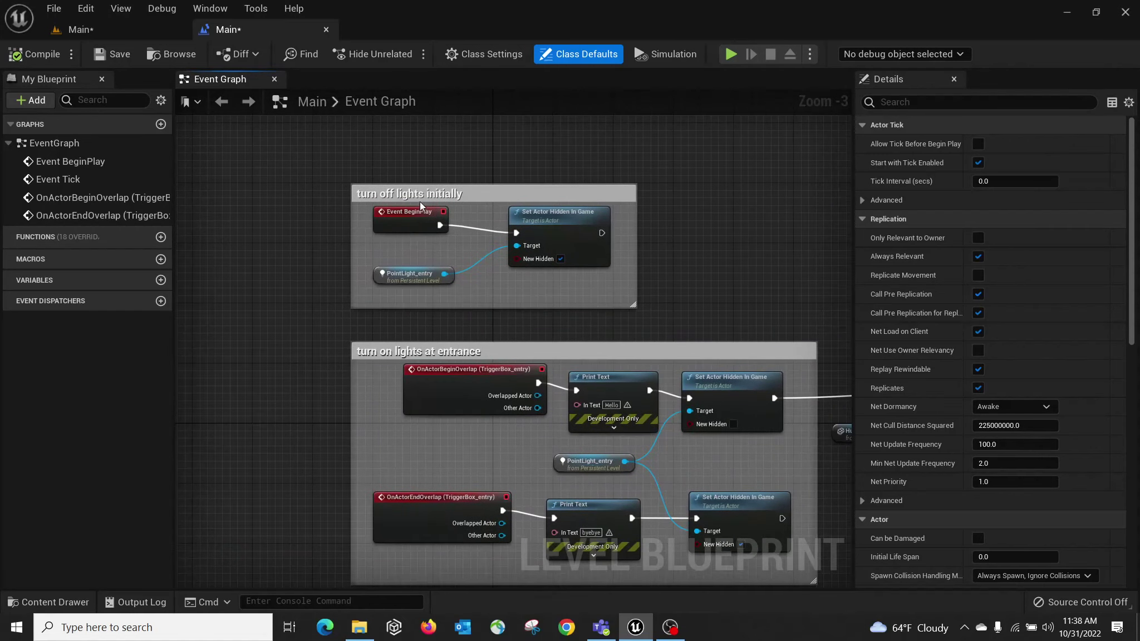
pyautogui.scroll(3, 423, 198)
pyautogui.moveTo(427, 181); pyautogui.dragTo(386, 148, button='right')
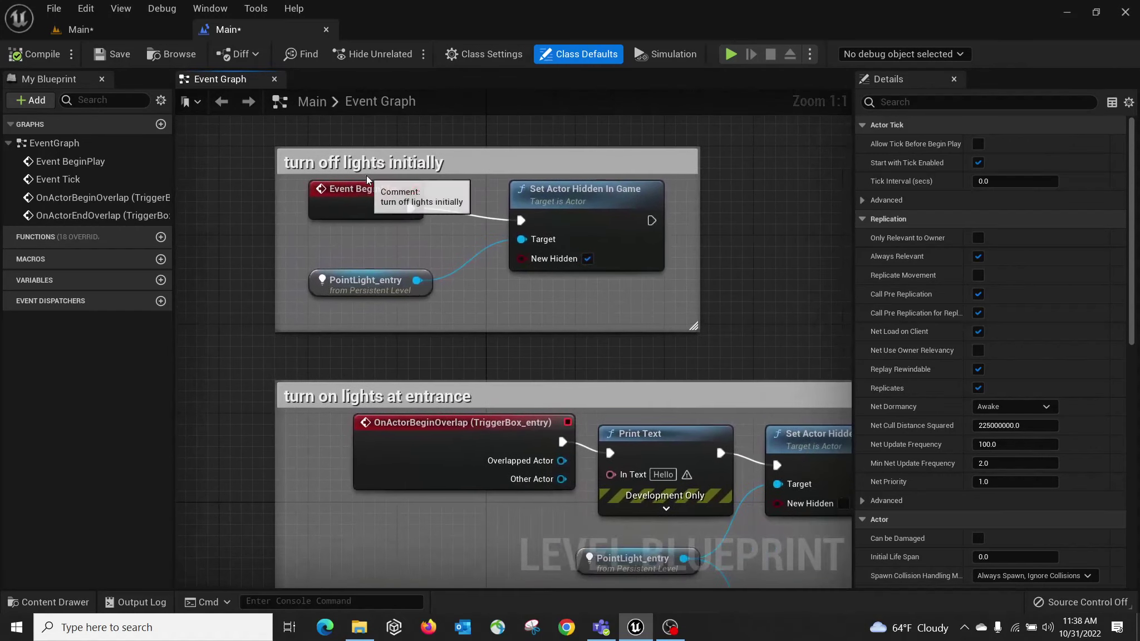
pyautogui.moveTo(350, 194)
pyautogui.mouseDown()
pyautogui.moveTo(359, 186)
pyautogui.moveTo(348, 199)
pyautogui.mouseUp()
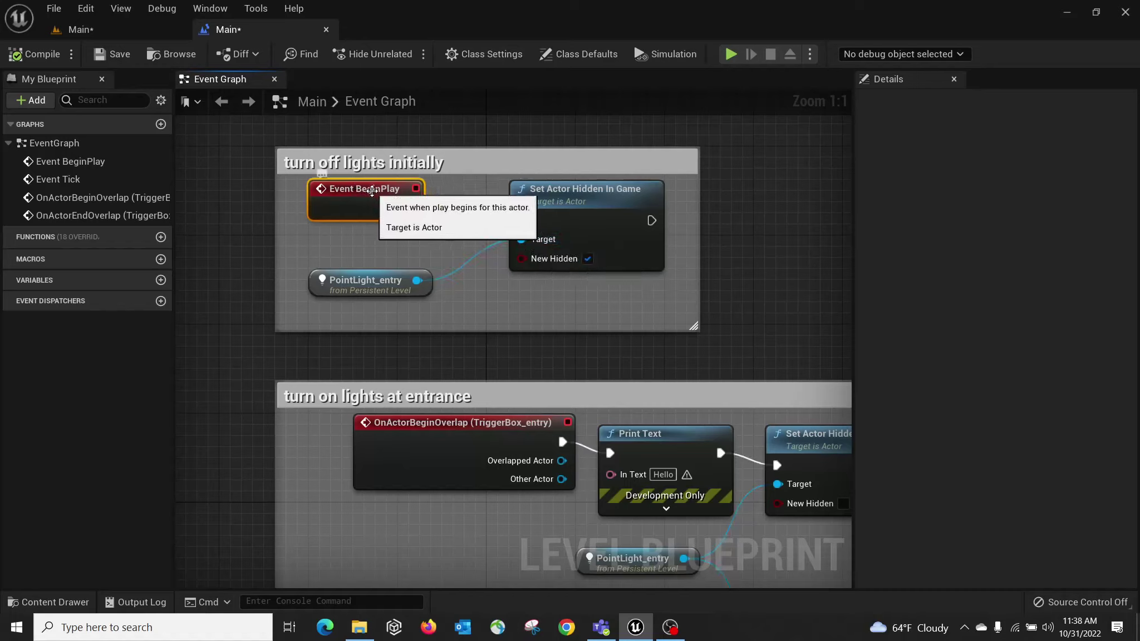
pyautogui.moveTo(410, 208); pyautogui.dragTo(521, 220)
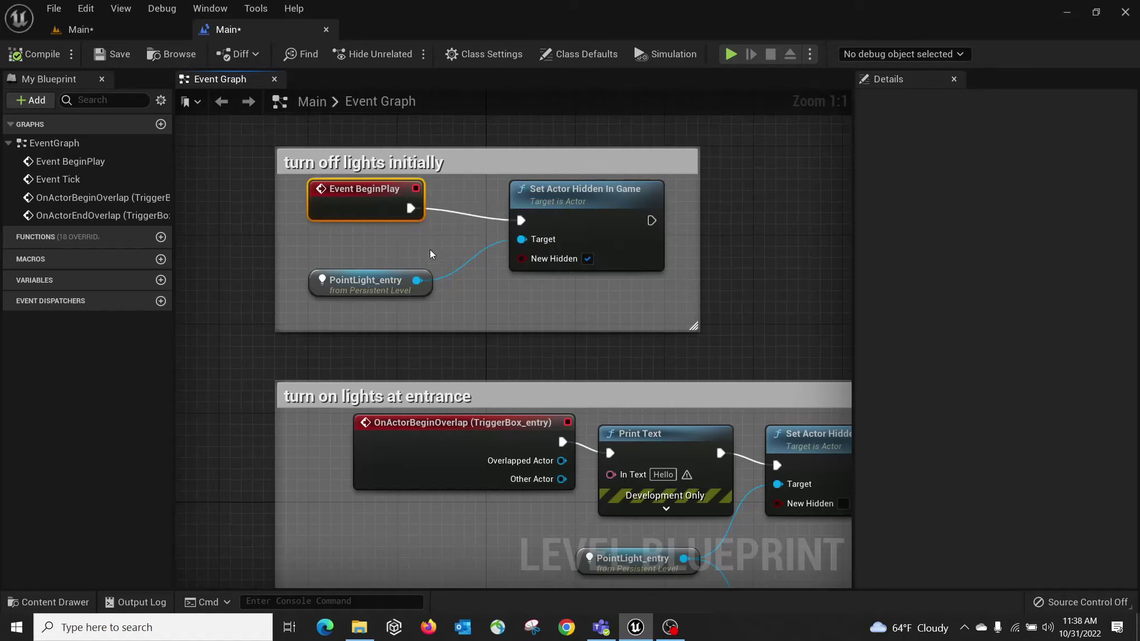
pyautogui.click(344, 276)
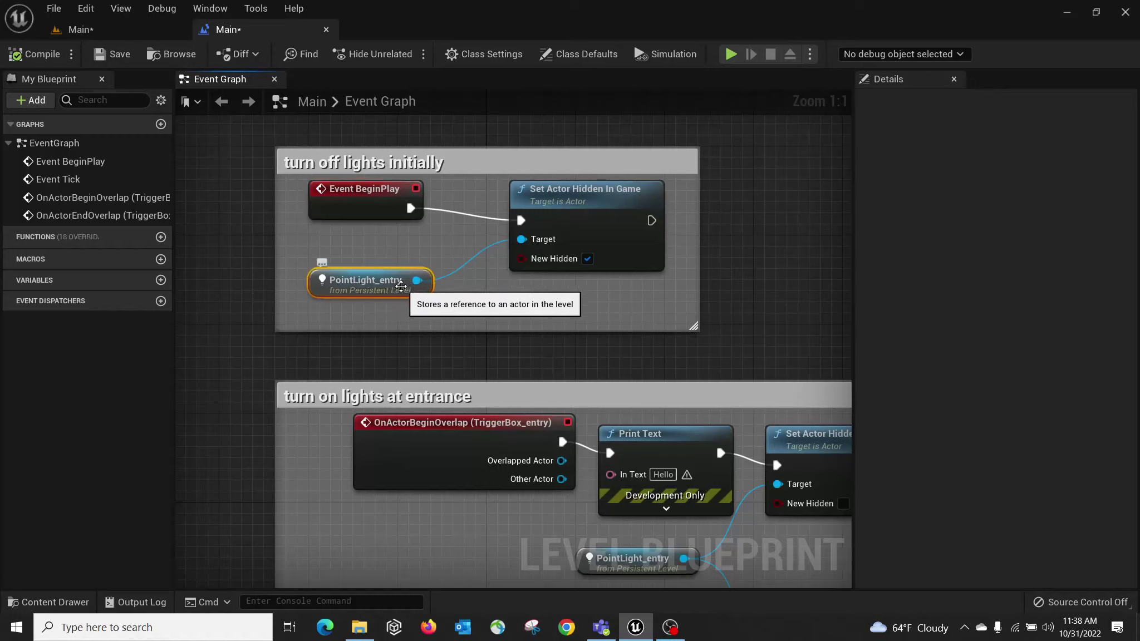
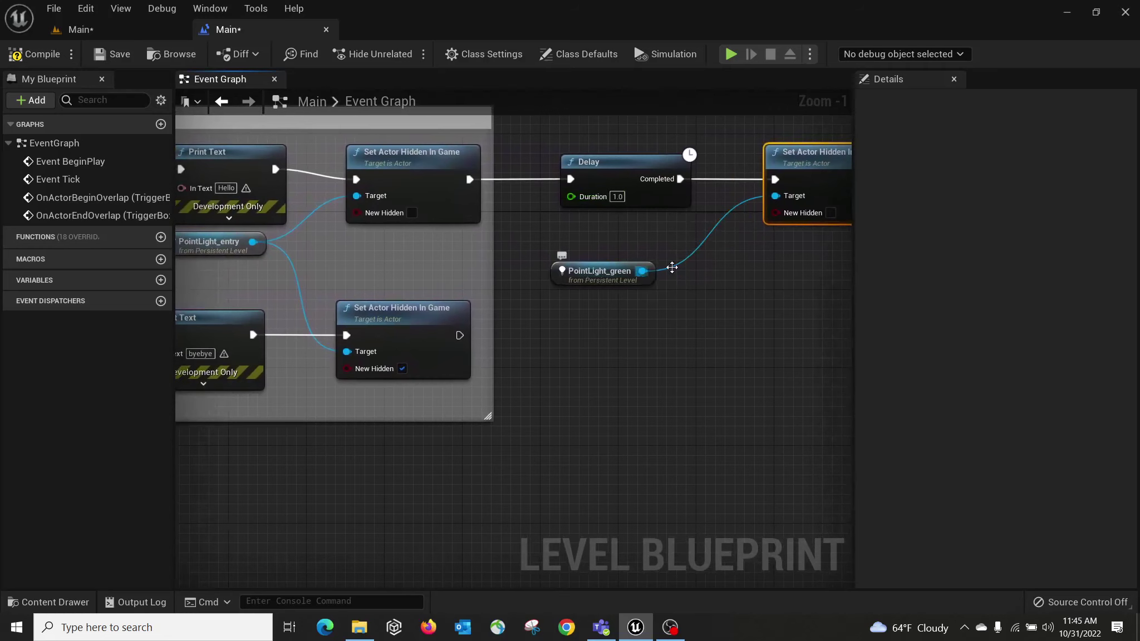
# Add a Delay node with Duration 1.0 after the Set Actor Hidden In Game node of the OnActorEndOverlap branch.
pyautogui.scroll(-2, 747, 219)
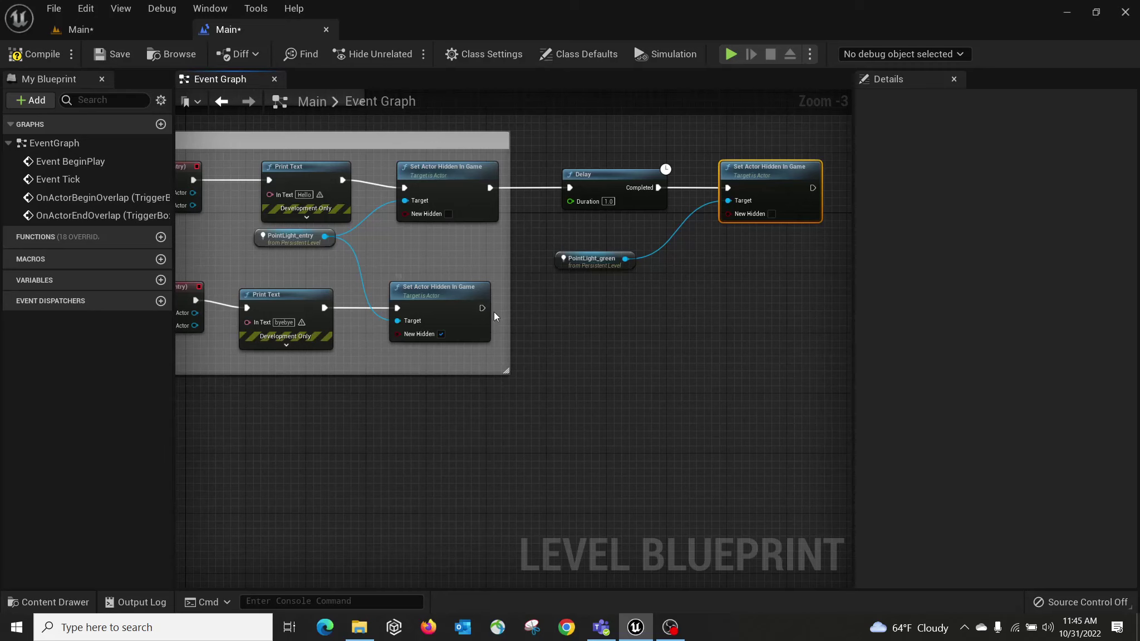
pyautogui.moveTo(496, 316); pyautogui.dragTo(531, 340, button='right')
pyautogui.scroll(1, 390, 349)
pyautogui.moveTo(312, 266); pyautogui.dragTo(411, 230, button='right')
pyautogui.moveTo(657, 287); pyautogui.dragTo(591, 311, button='right')
pyautogui.moveTo(517, 323); pyautogui.dragTo(618, 328)
pyautogui.write('delay')
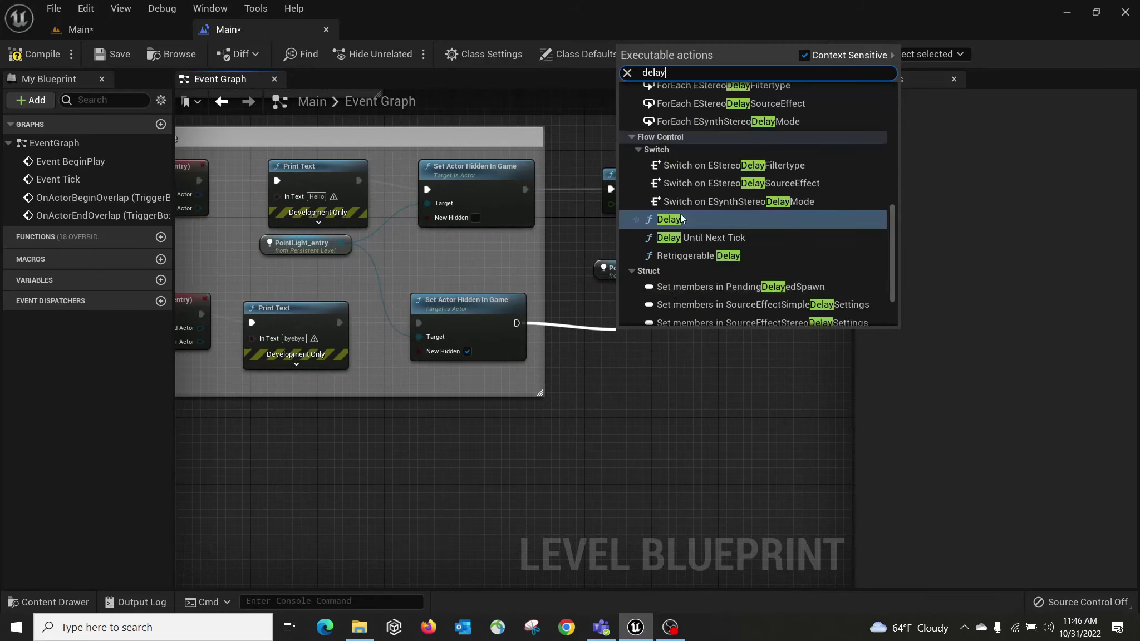
pyautogui.click(684, 220)
pyautogui.click(668, 361)
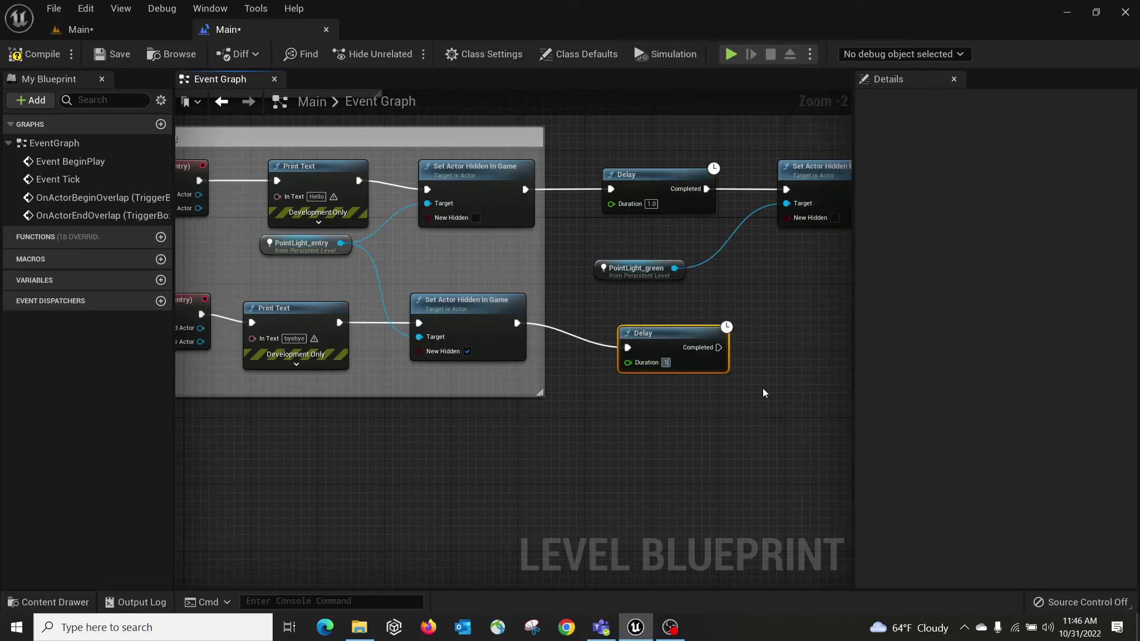
# Add a Set Actor Hidden In Game node targeting PointLight_green, enable New Hidden and place it beside the new Delay node.
pyautogui.moveTo(737, 272); pyautogui.dragTo(580, 264, button='right')
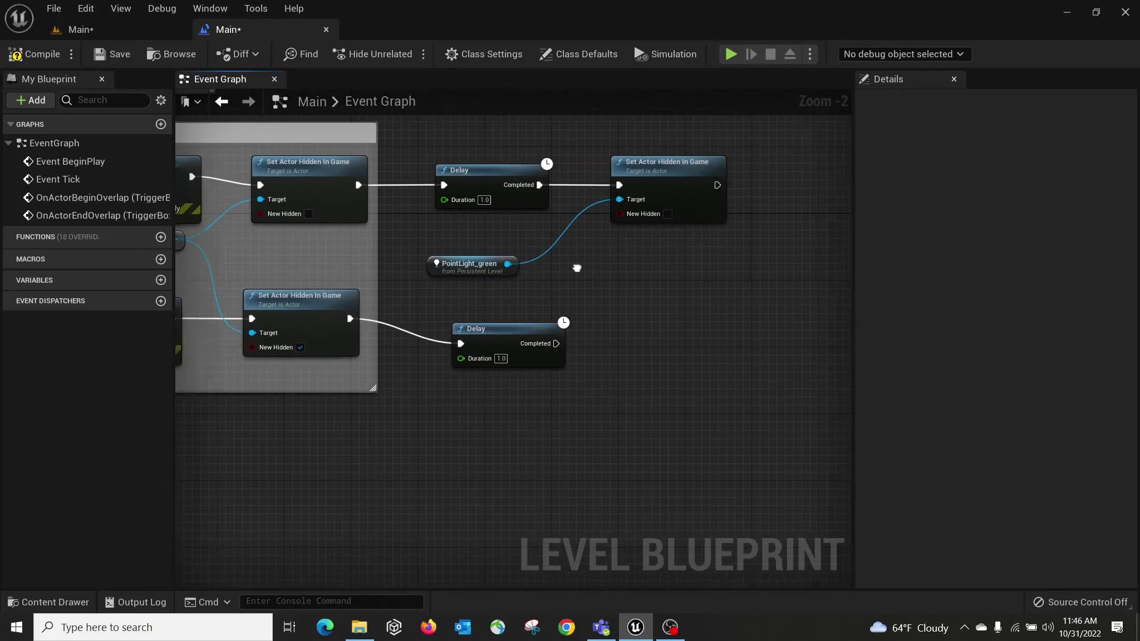
pyautogui.click(665, 192)
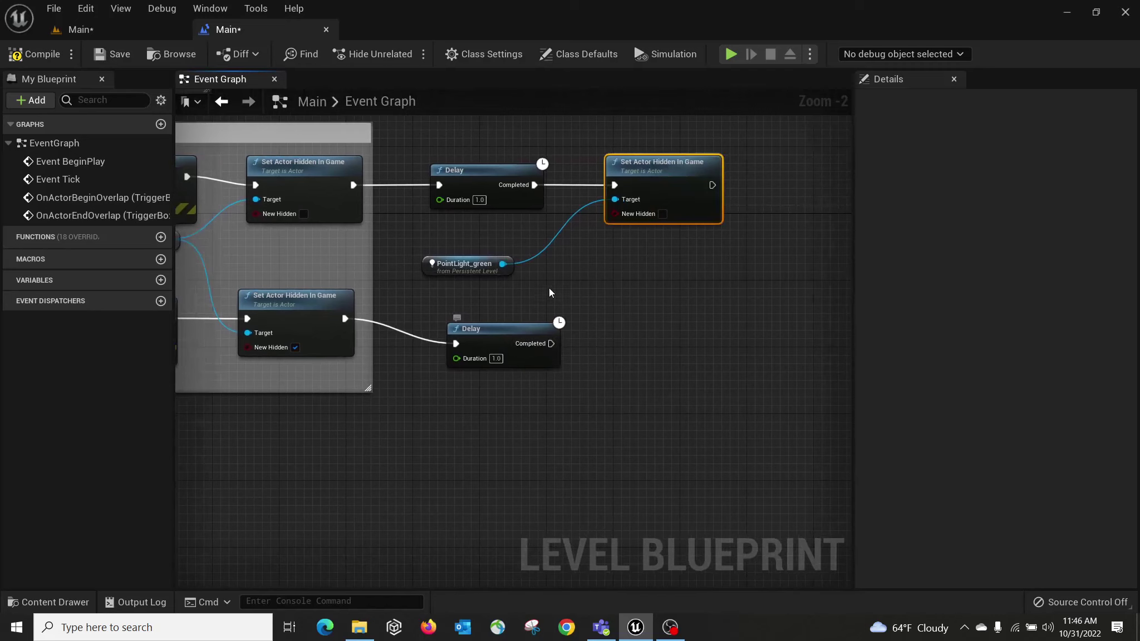
pyautogui.moveTo(502, 264); pyautogui.dragTo(624, 328)
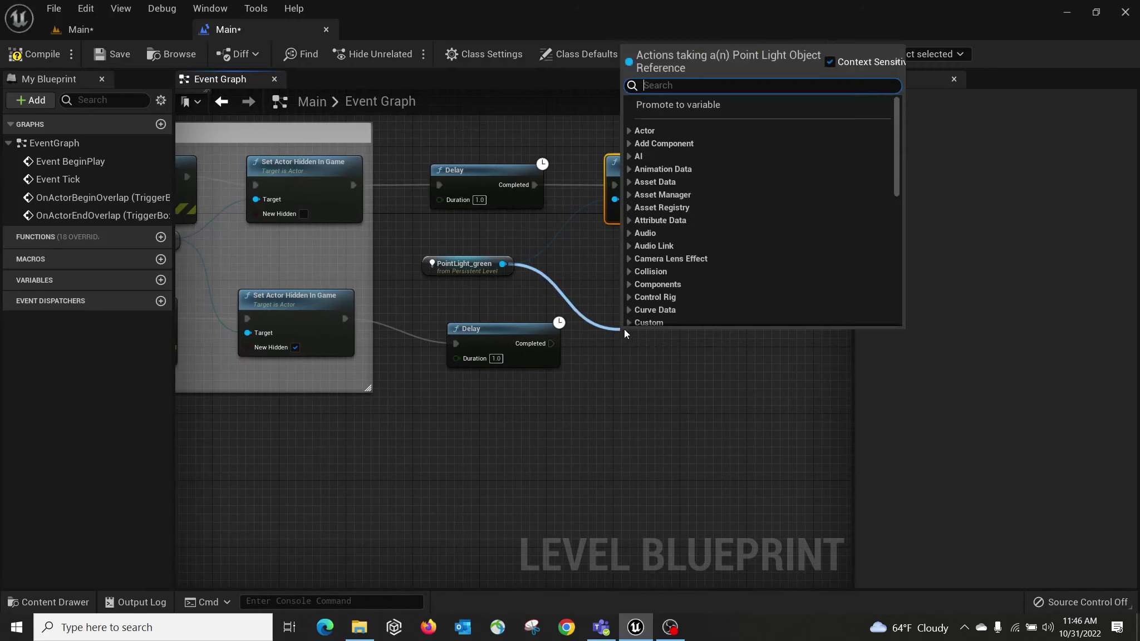
pyautogui.write('hid')
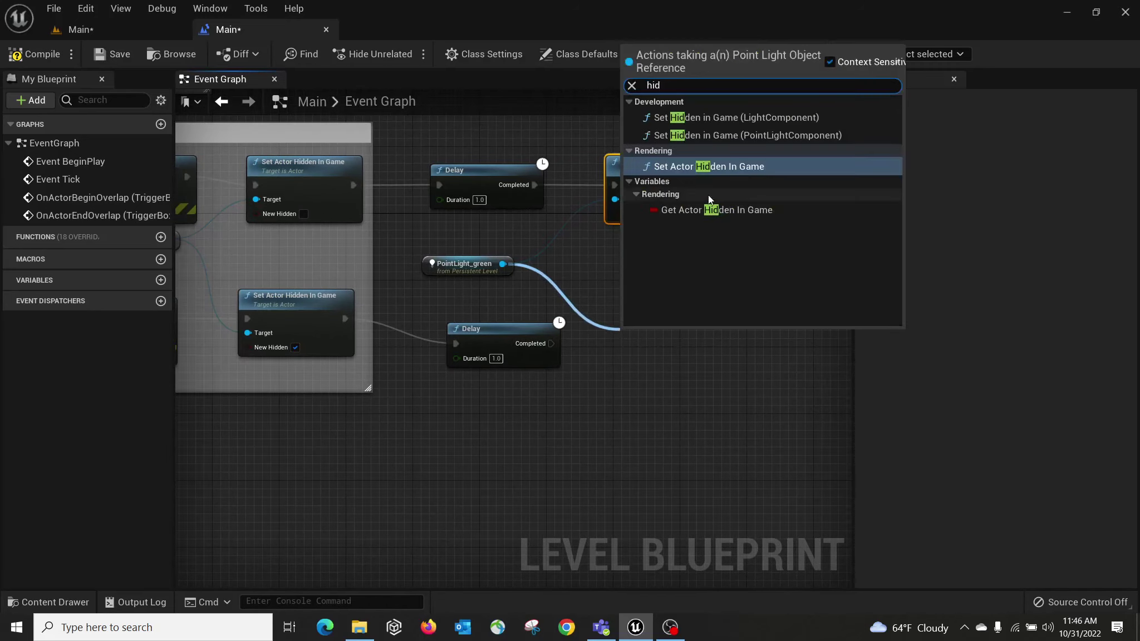
pyautogui.click(726, 167)
pyautogui.moveTo(639, 266); pyautogui.dragTo(679, 233, button='right')
pyautogui.click(723, 361)
pyautogui.moveTo(727, 314); pyautogui.dragTo(726, 269)
# Connect the new Delay's Completed output to the PointLight_green hiding node and compile the Level Blueprint.
pyautogui.scroll(2, 663, 328)
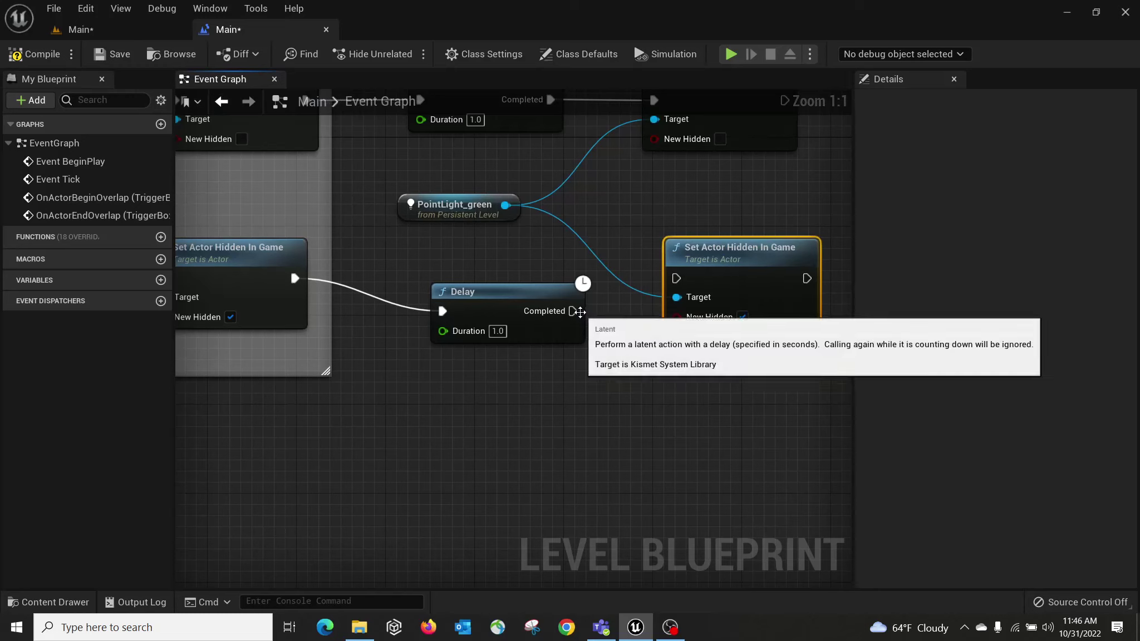
pyautogui.moveTo(573, 311); pyautogui.dragTo(682, 281)
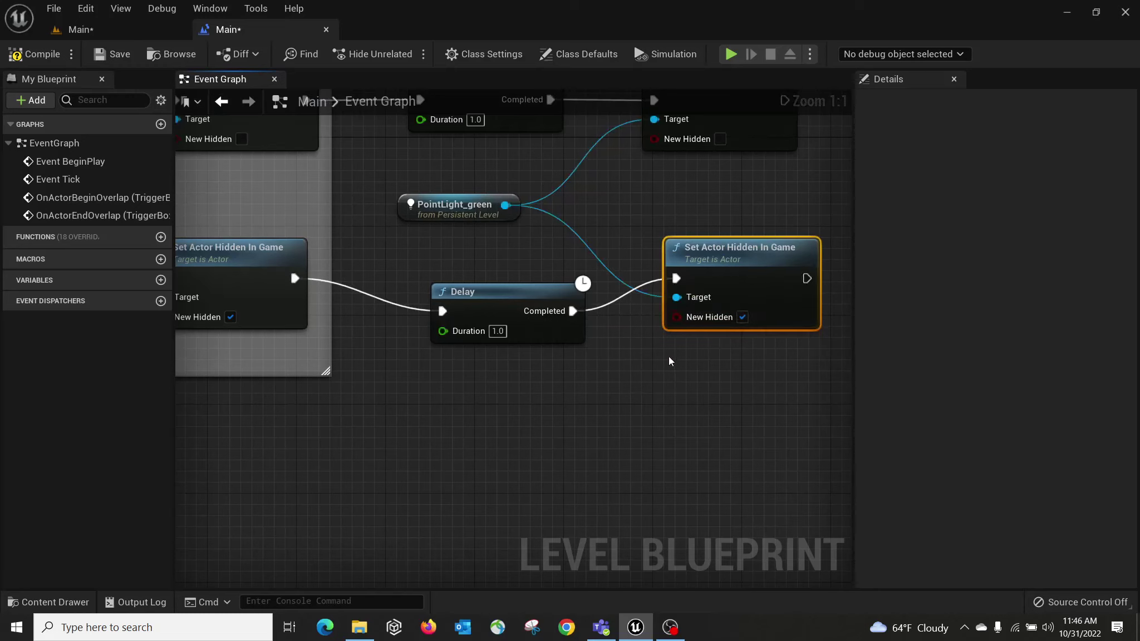
pyautogui.moveTo(669, 358); pyautogui.dragTo(678, 427, button='right')
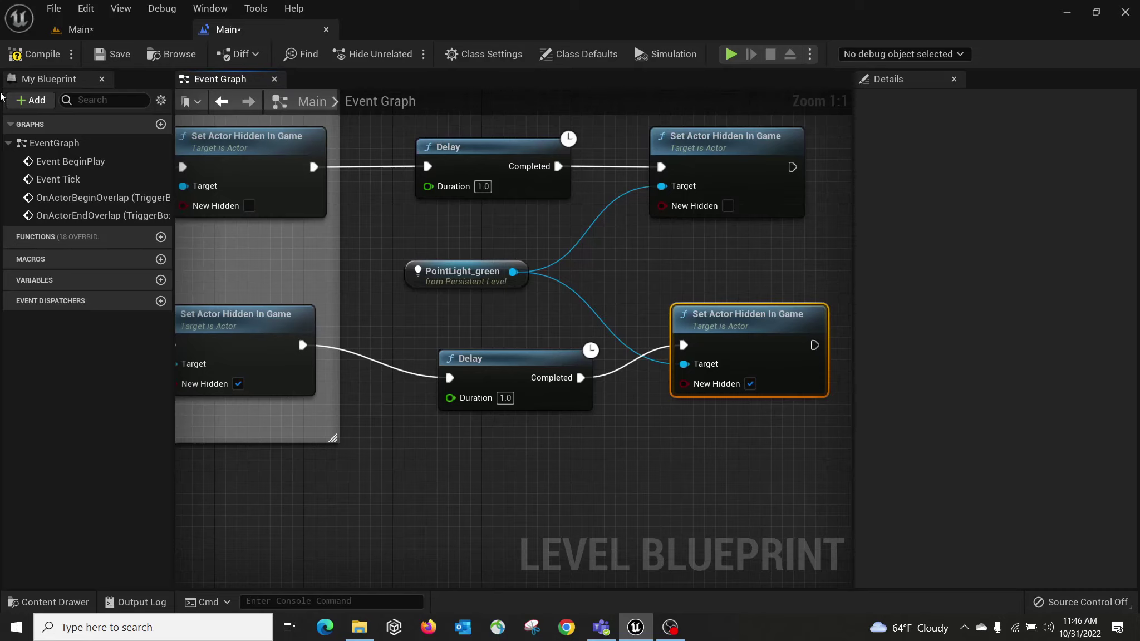
pyautogui.click(35, 54)
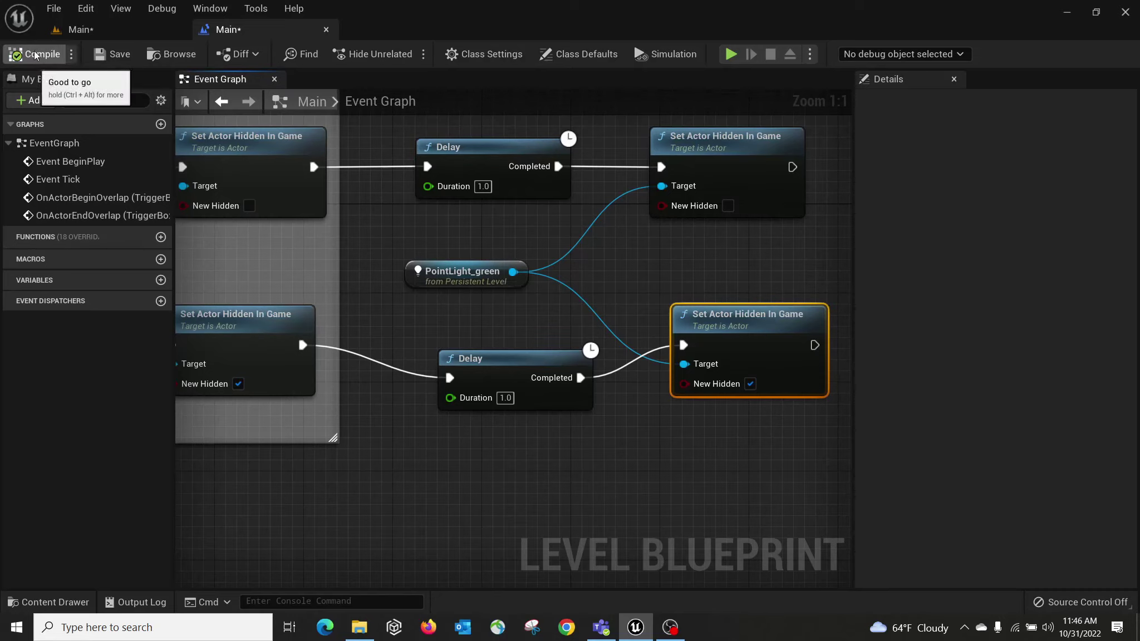
# Play-test the level, moving the character in and out of the entrance trigger box to check the delayed lights.
pyautogui.click(730, 54)
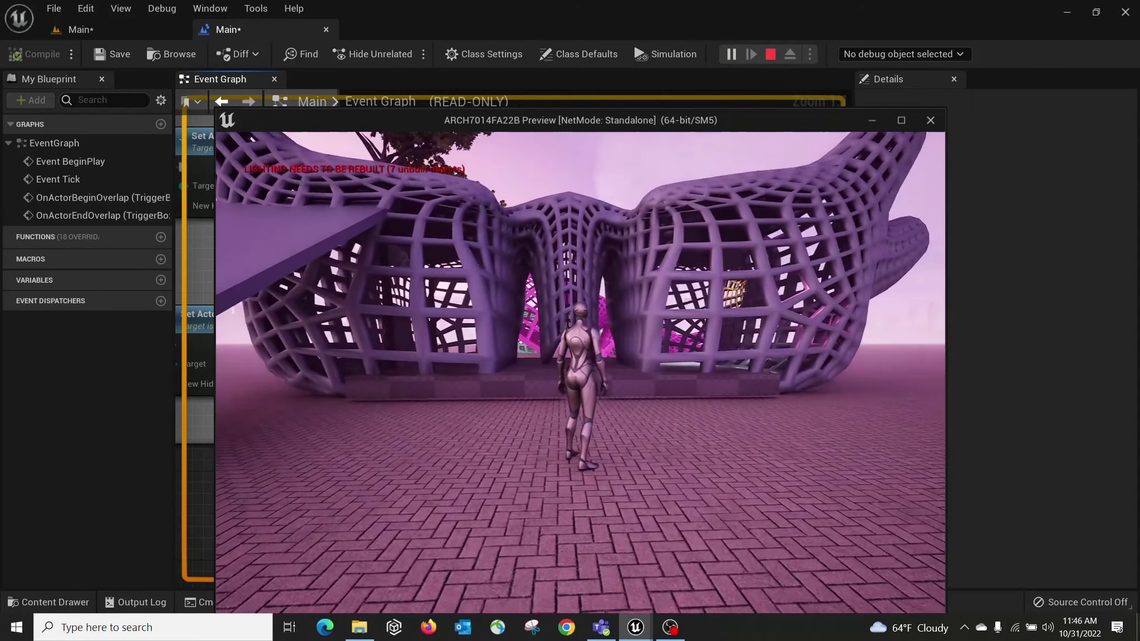
pyautogui.press('w')
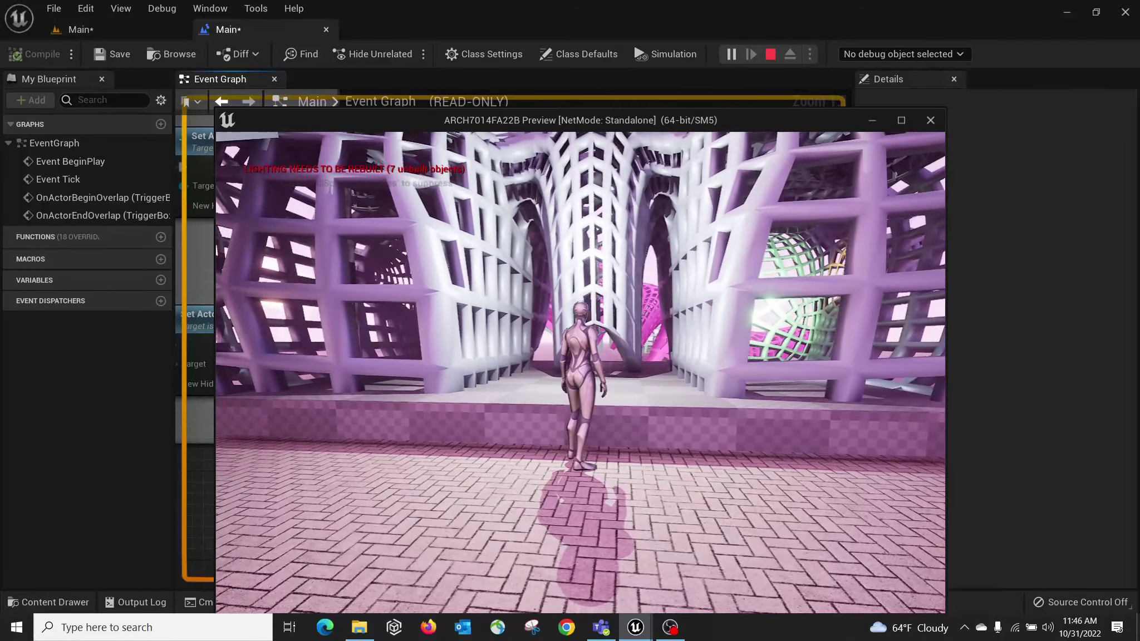
pyautogui.press('s')
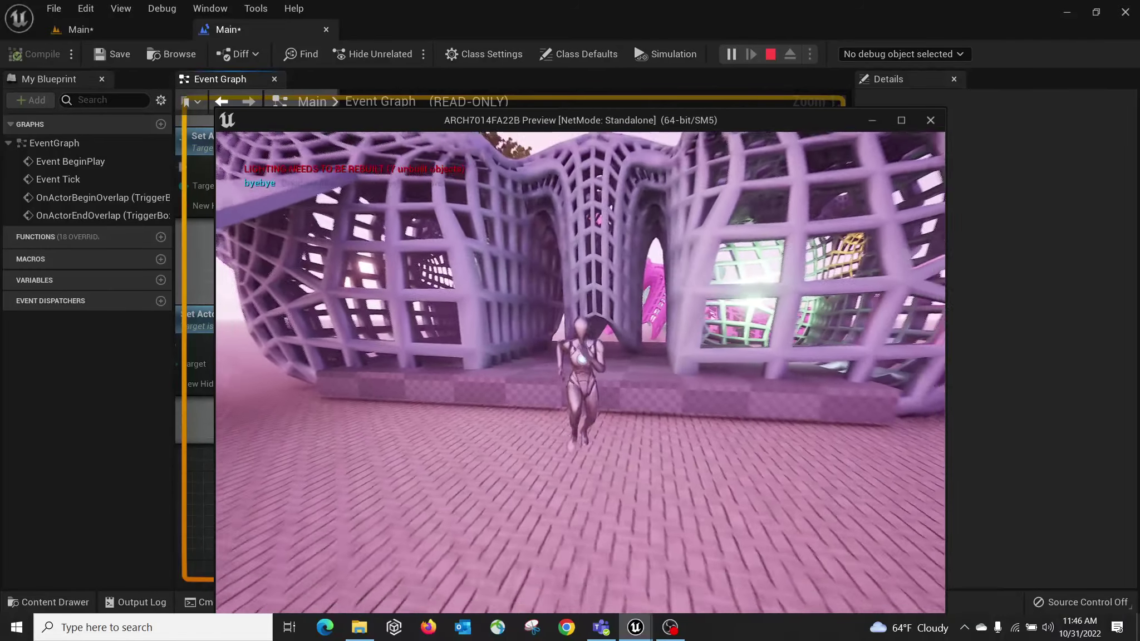
pyautogui.press('w')
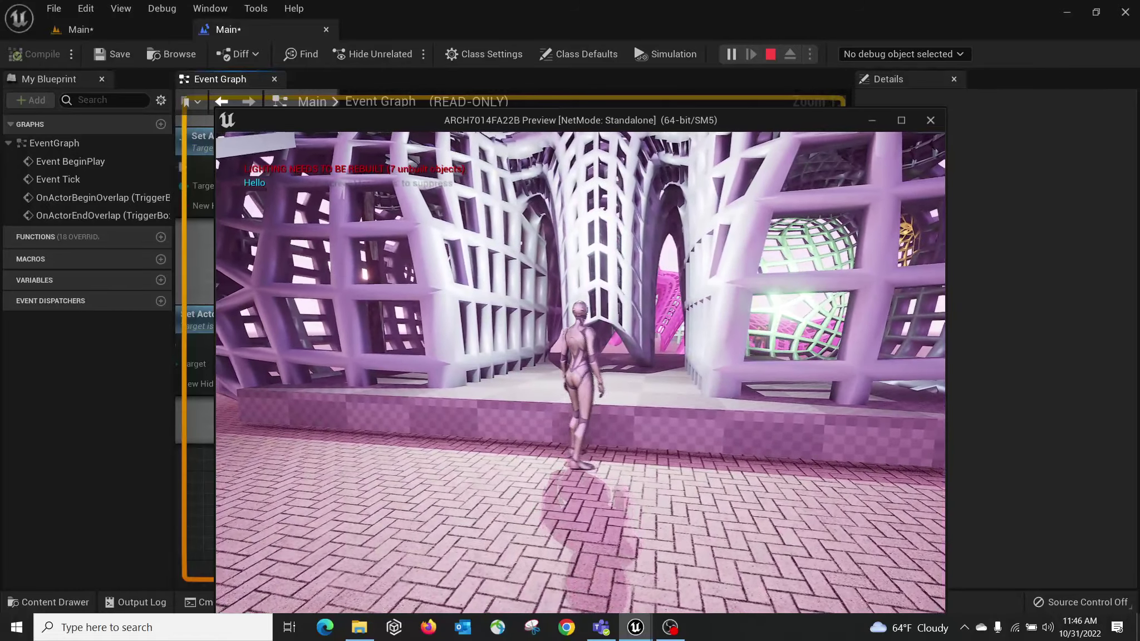
pyautogui.press('s')
pyautogui.press('w')
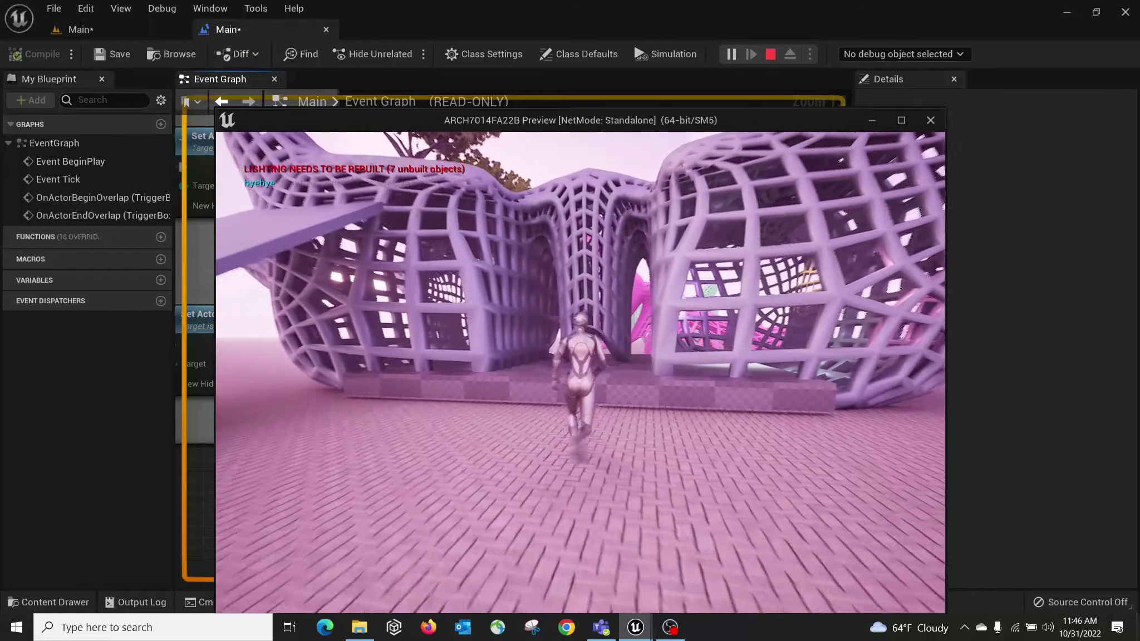
pyautogui.press('s')
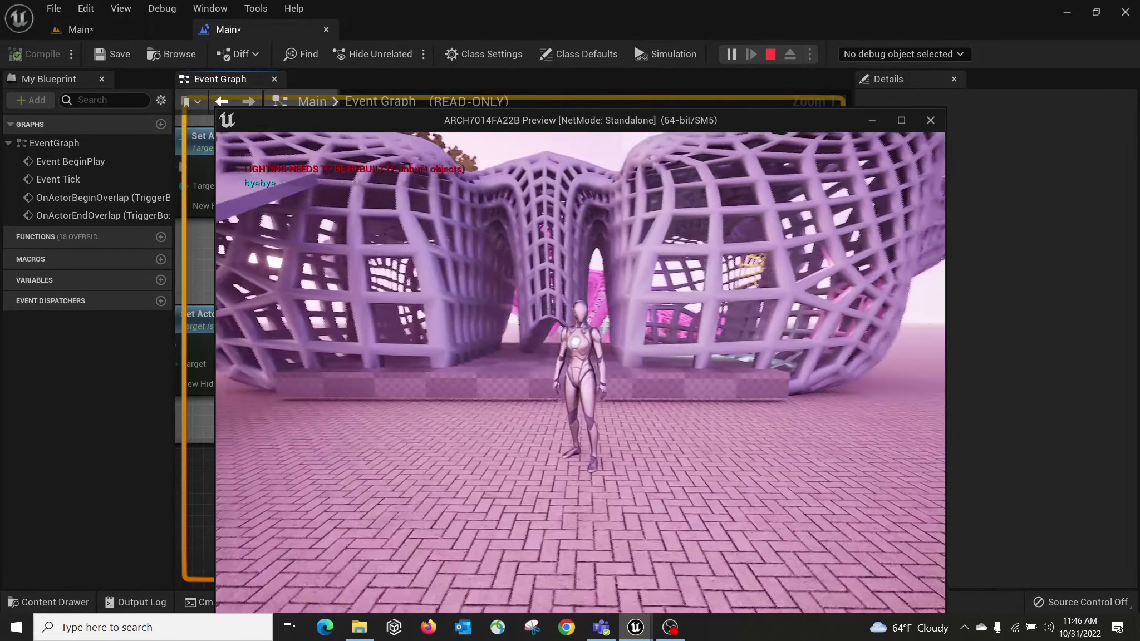
pyautogui.press('Escape')
# Move PointLight_green along the X axis inside the lattice building, away from the neighbouring point light.
pyautogui.click(84, 29)
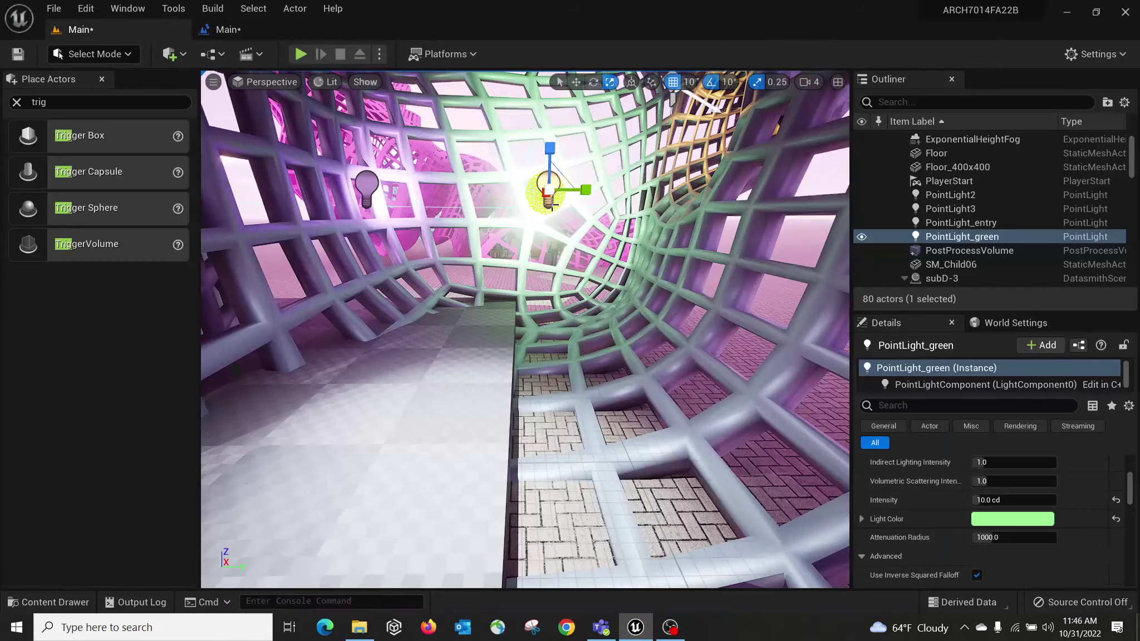
pyautogui.moveTo(552, 205); pyautogui.dragTo(468, 233, button='right')
pyautogui.moveTo(468, 233); pyautogui.dragTo(586, 256)
pyautogui.moveTo(734, 287); pyautogui.dragTo(515, 262)
pyautogui.moveTo(591, 227); pyautogui.dragTo(417, 276, button='right')
pyautogui.press('w')
pyautogui.moveTo(393, 292); pyautogui.dragTo(787, 390)
pyautogui.moveTo(713, 364); pyautogui.dragTo(449, 356, button='right')
pyautogui.press('d')
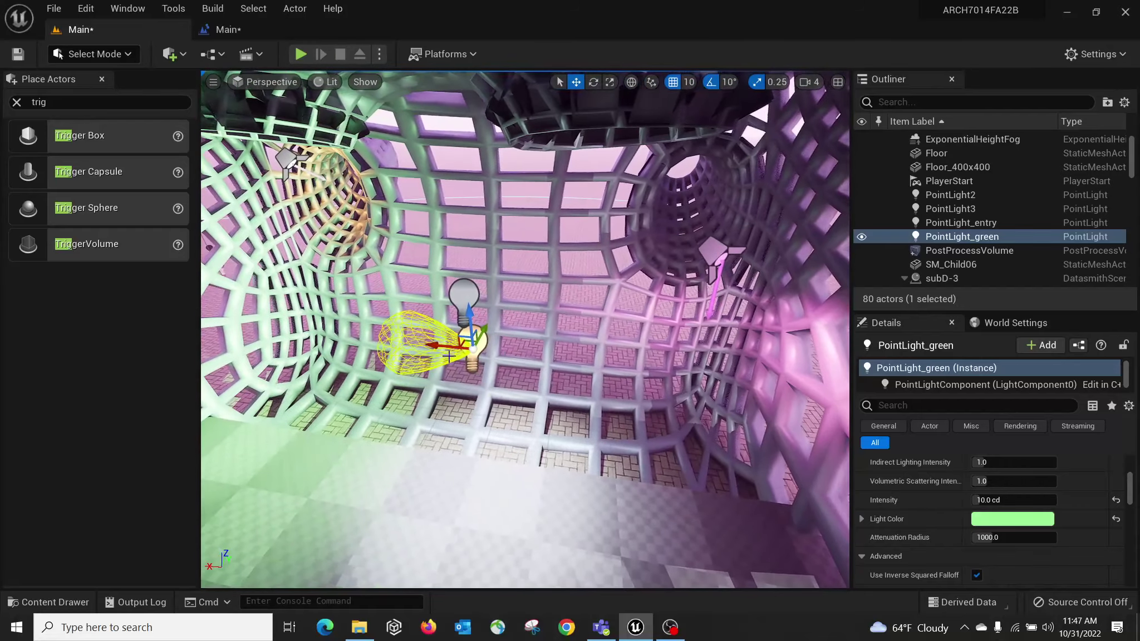
pyautogui.moveTo(432, 347); pyautogui.dragTo(565, 360)
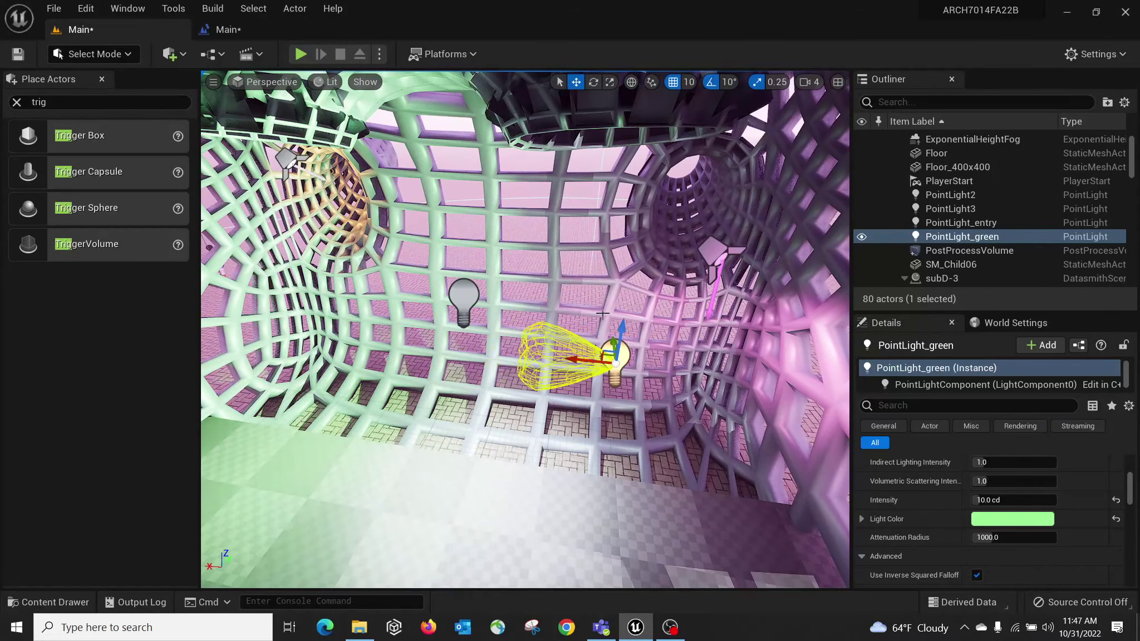
# Play-test the level again, repeatedly entering and leaving the entrance trigger box to check the moved green light's delayed switching.
pyautogui.moveTo(602, 313); pyautogui.dragTo(400, 326, button='right')
pyautogui.press('s')
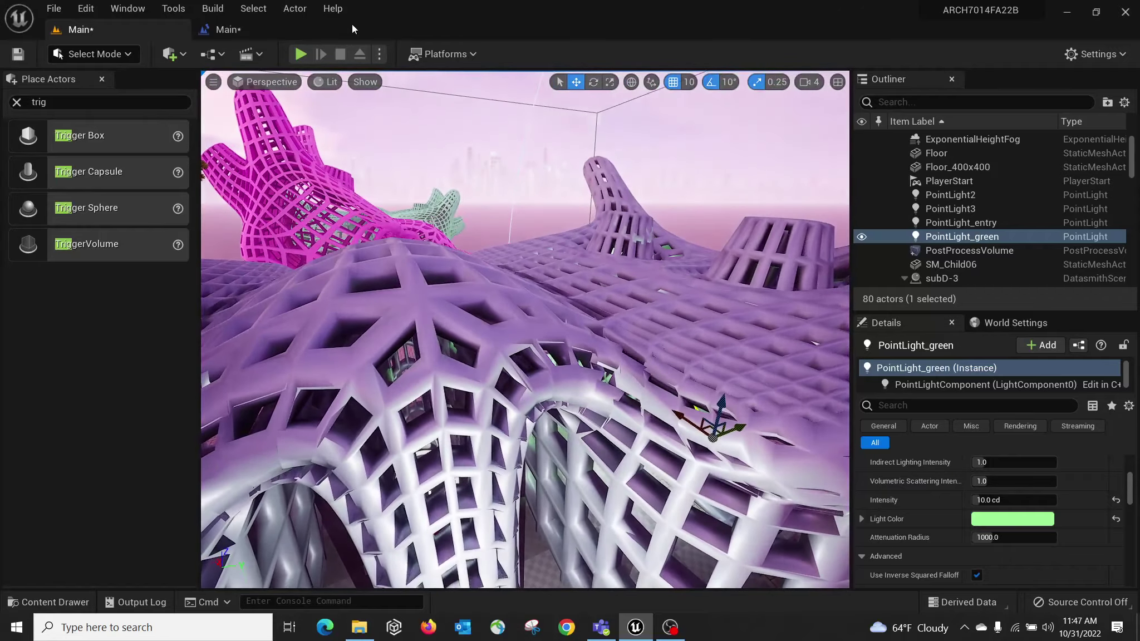
pyautogui.click(299, 54)
pyautogui.press('w')
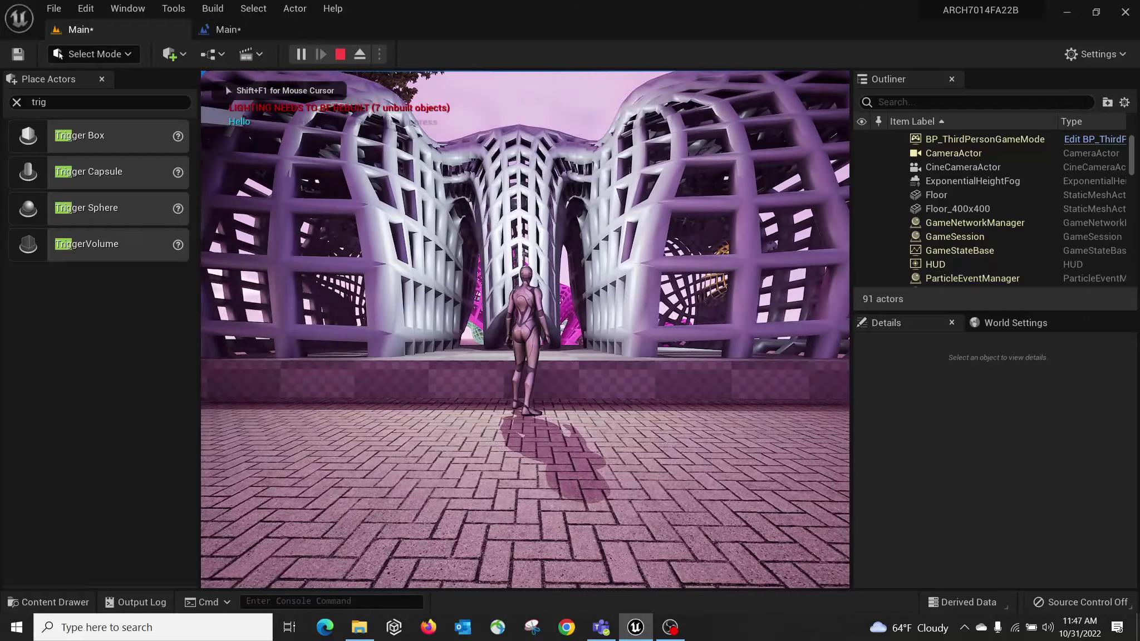
pyautogui.press('s')
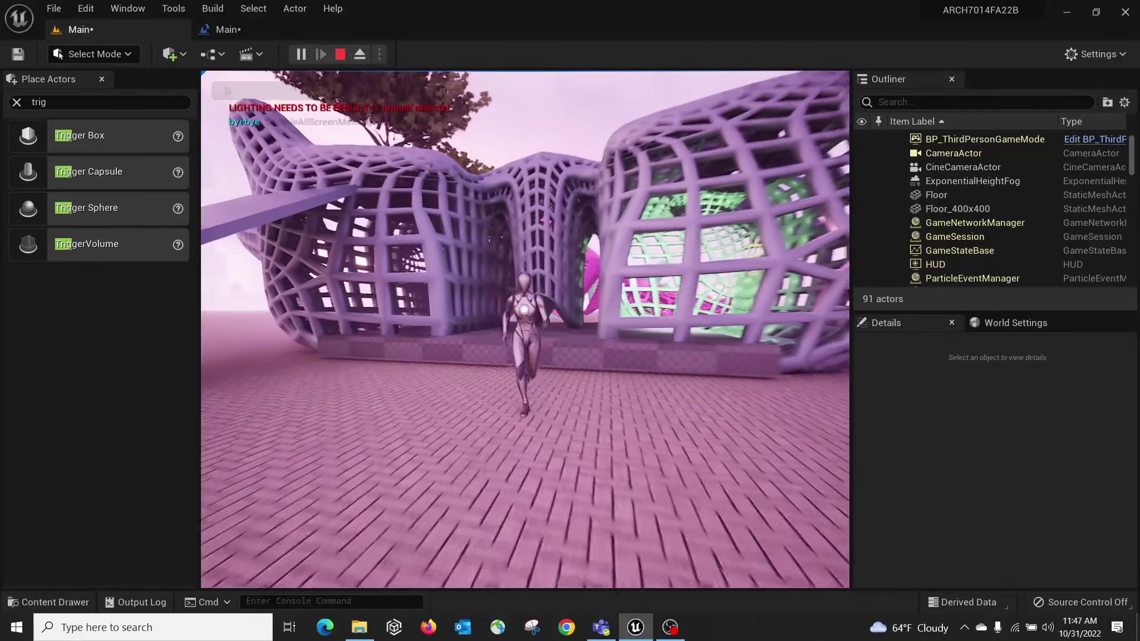
pyautogui.press('w')
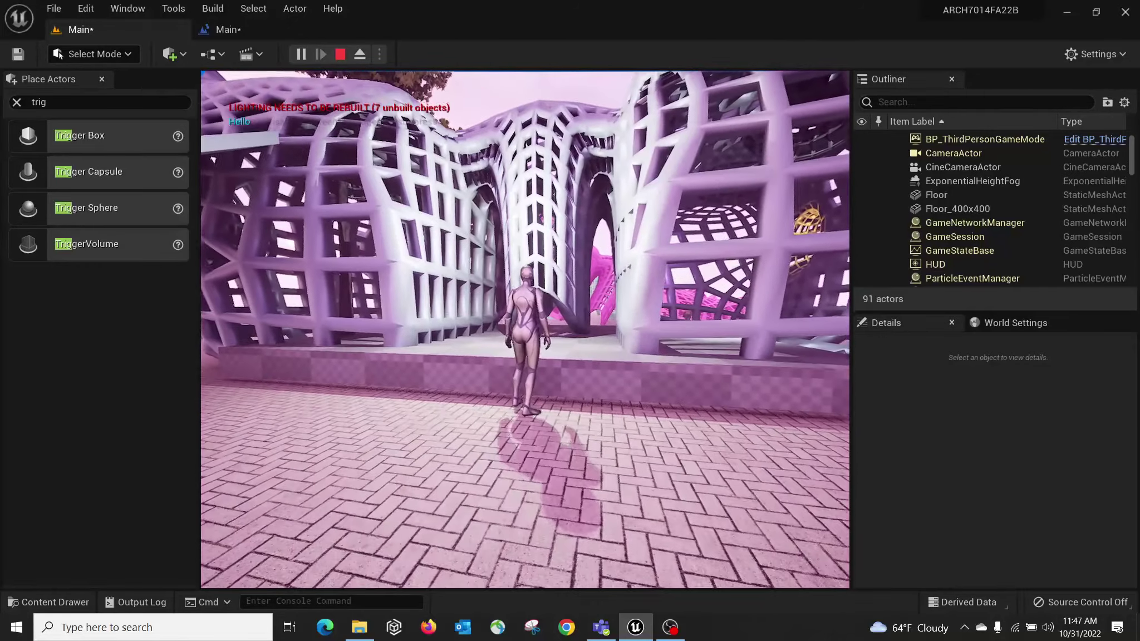
pyautogui.press('s')
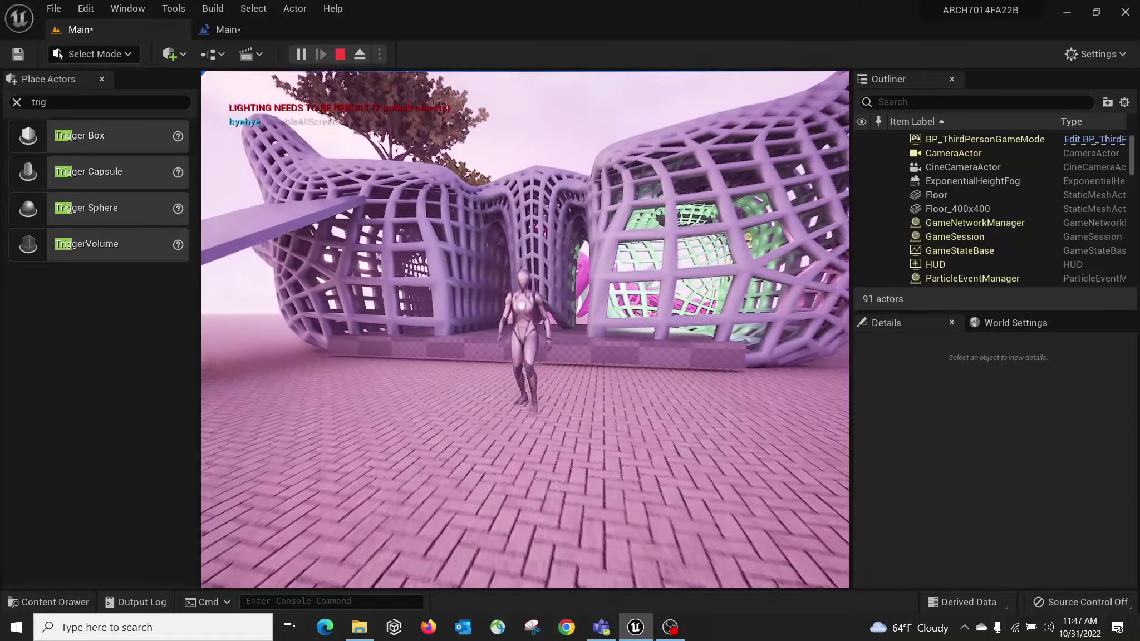
pyautogui.press('w')
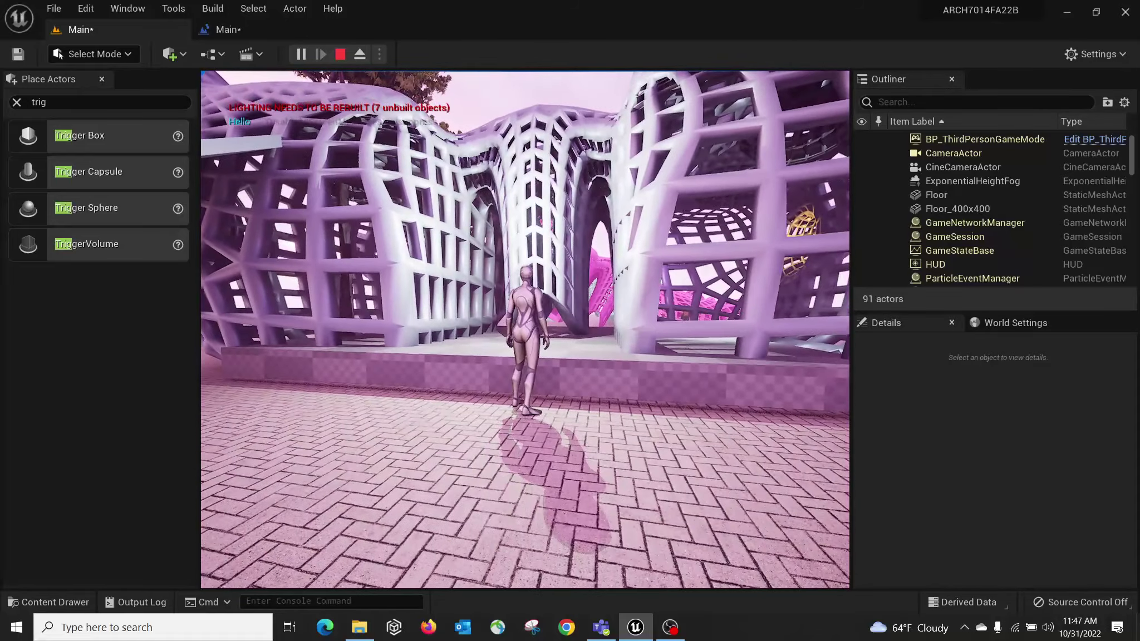
pyautogui.press('s')
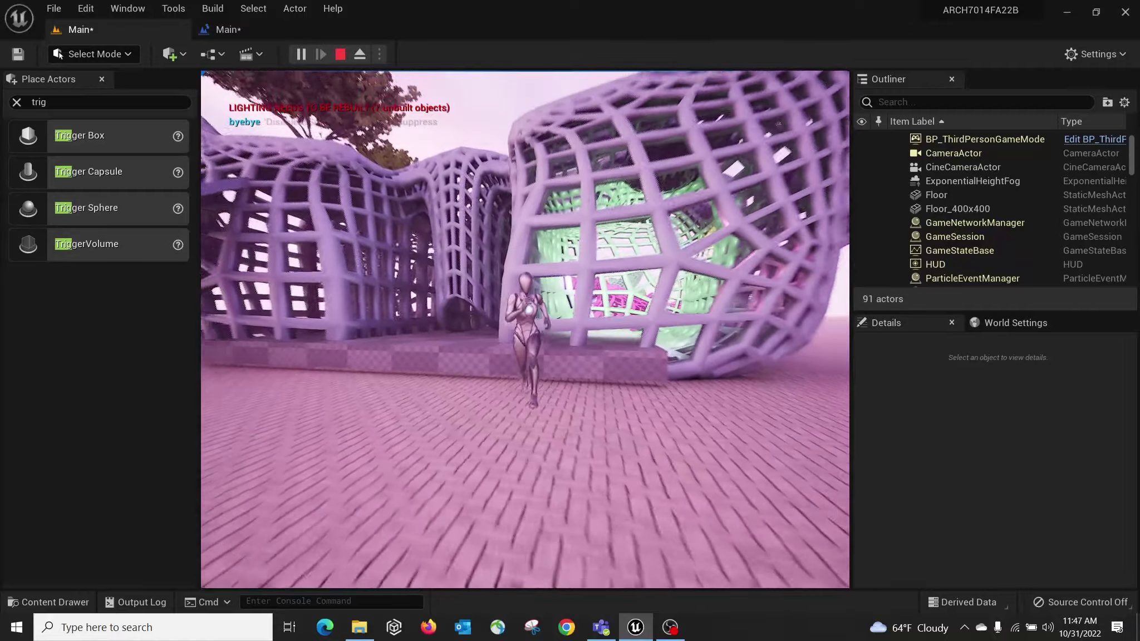
pyautogui.press('w')
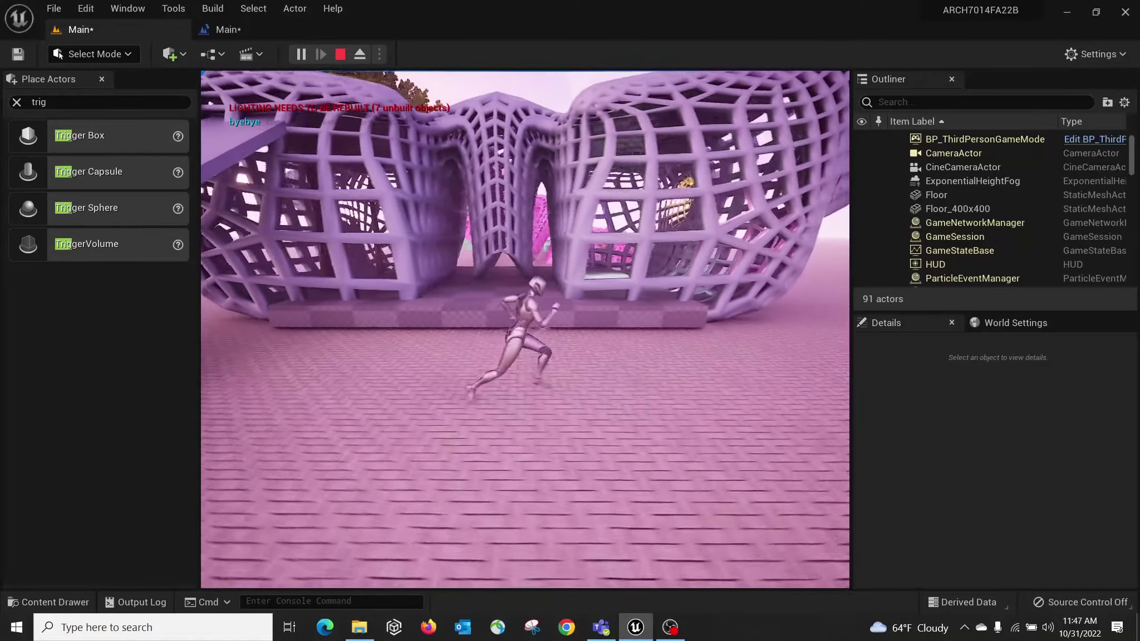
pyautogui.press('w')
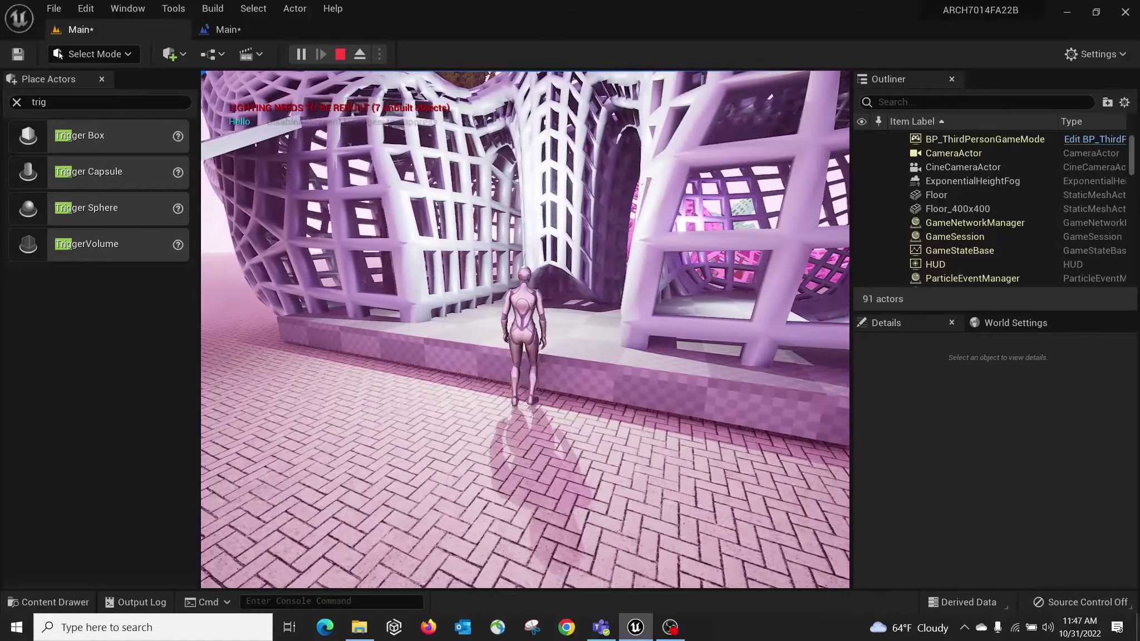
pyautogui.press('s')
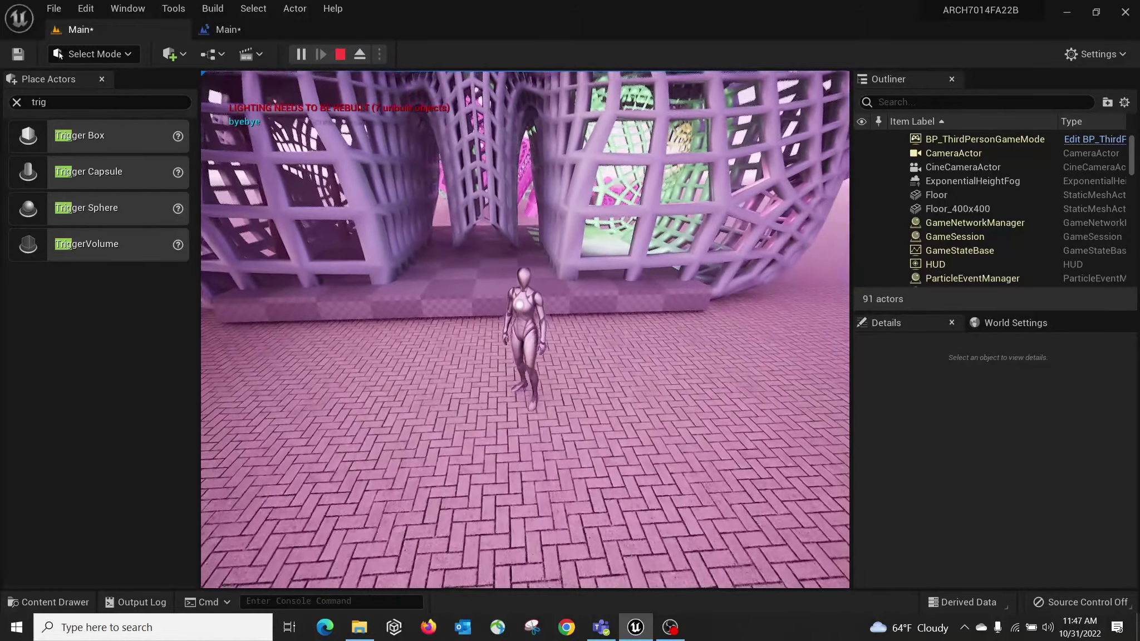
pyautogui.press('Escape')
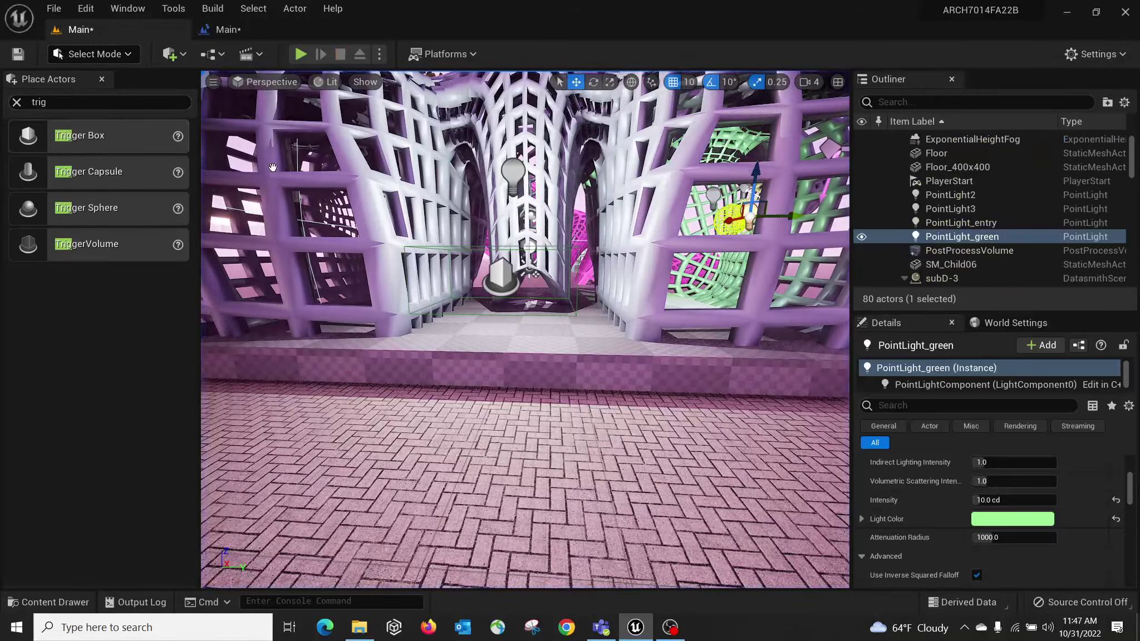
# Save all changes to the Main level and its Level Blueprint.
pyautogui.click(53, 9)
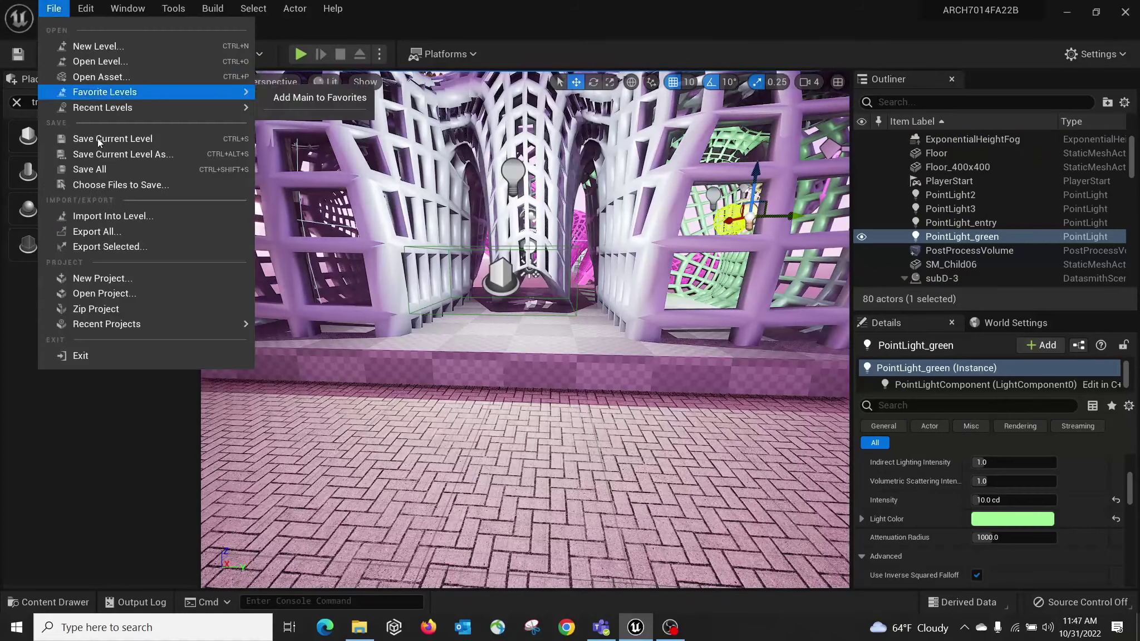
pyautogui.click(136, 174)
pyautogui.moveTo(603, 302); pyautogui.dragTo(524, 159, button='right')
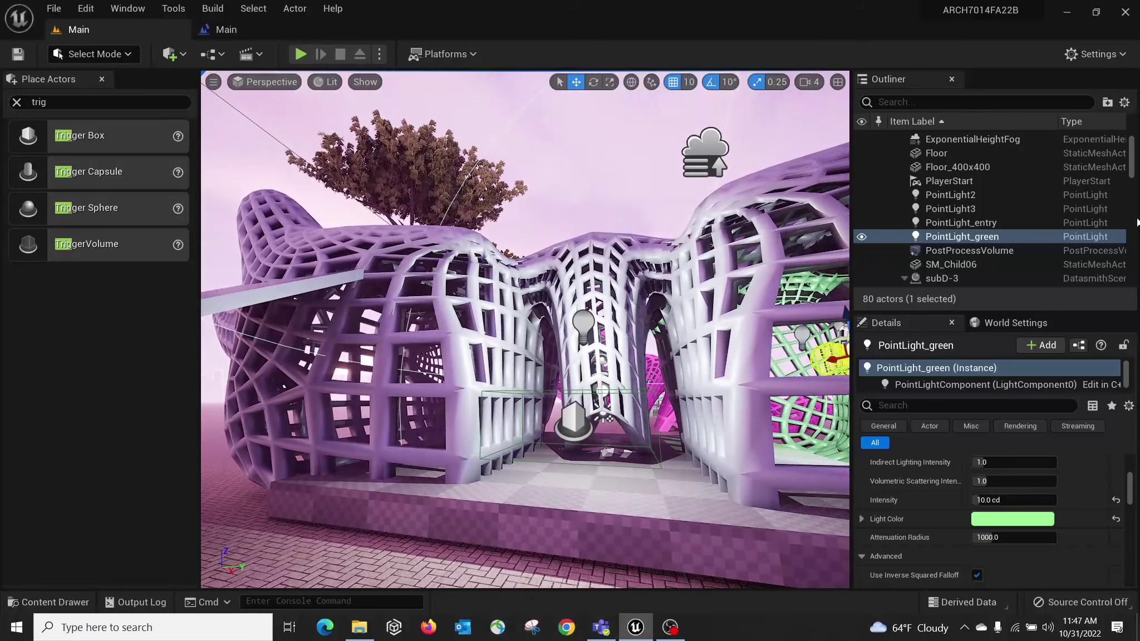
# Toggle the SunSky actor's visibility off and on to compare the building's lighting with and without it from several angles.
pyautogui.scroll(-5, 1001, 239)
pyautogui.scroll(8, 897, 179)
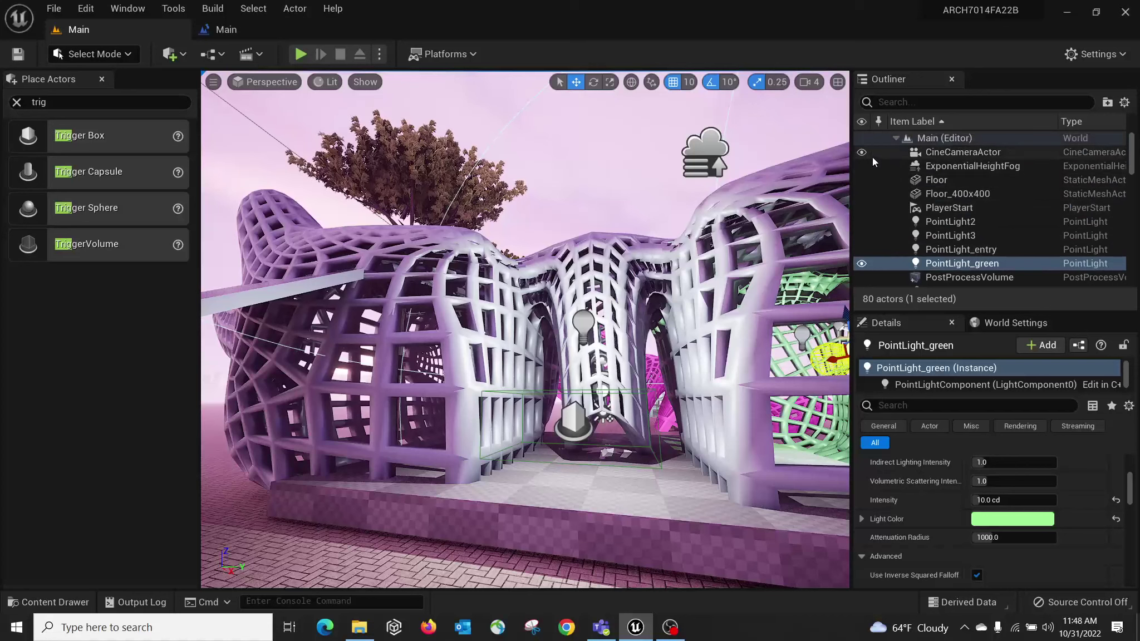
pyautogui.scroll(-10, 919, 189)
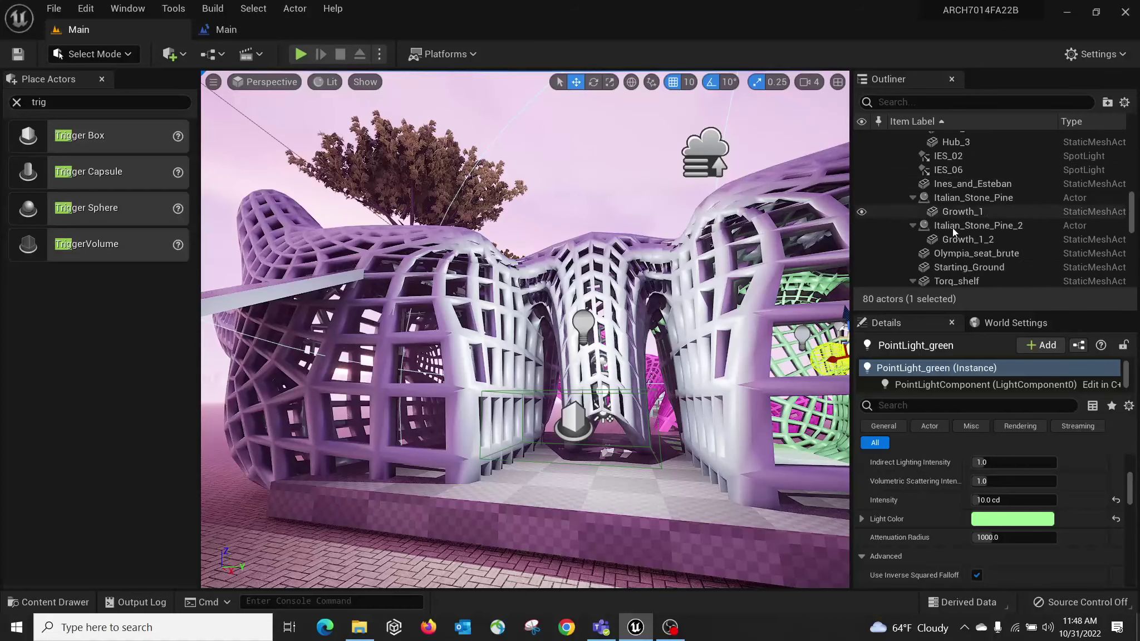
pyautogui.scroll(-8, 952, 228)
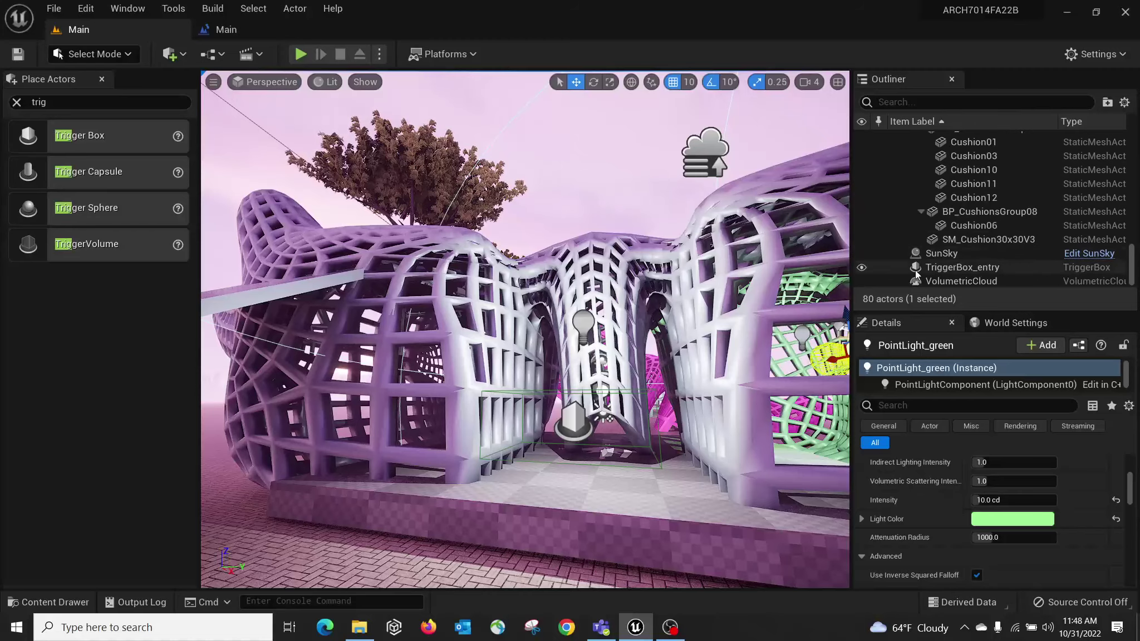
pyautogui.click(862, 253)
pyautogui.moveTo(668, 243); pyautogui.dragTo(681, 244, button='right')
pyautogui.click(862, 253)
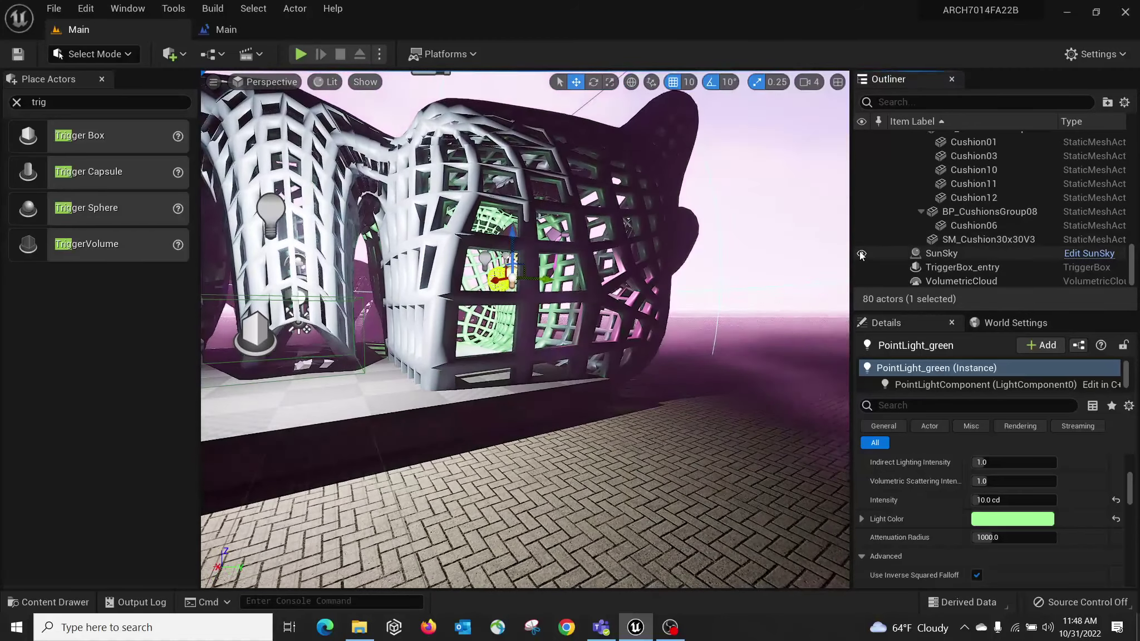
pyautogui.click(861, 253)
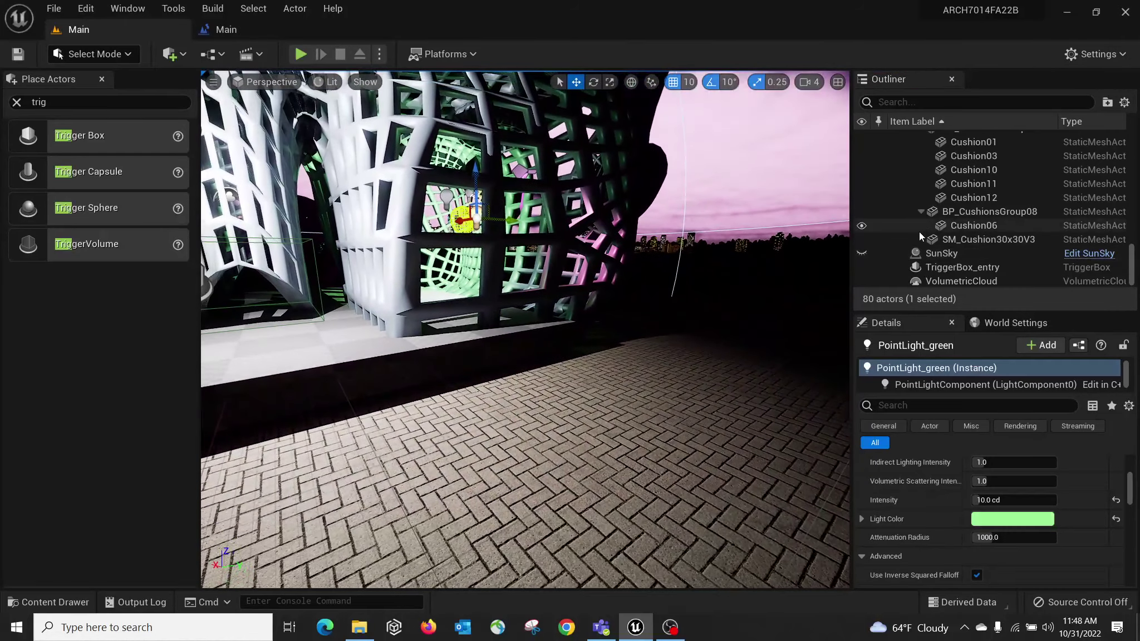
pyautogui.click(863, 254)
pyautogui.click(863, 254)
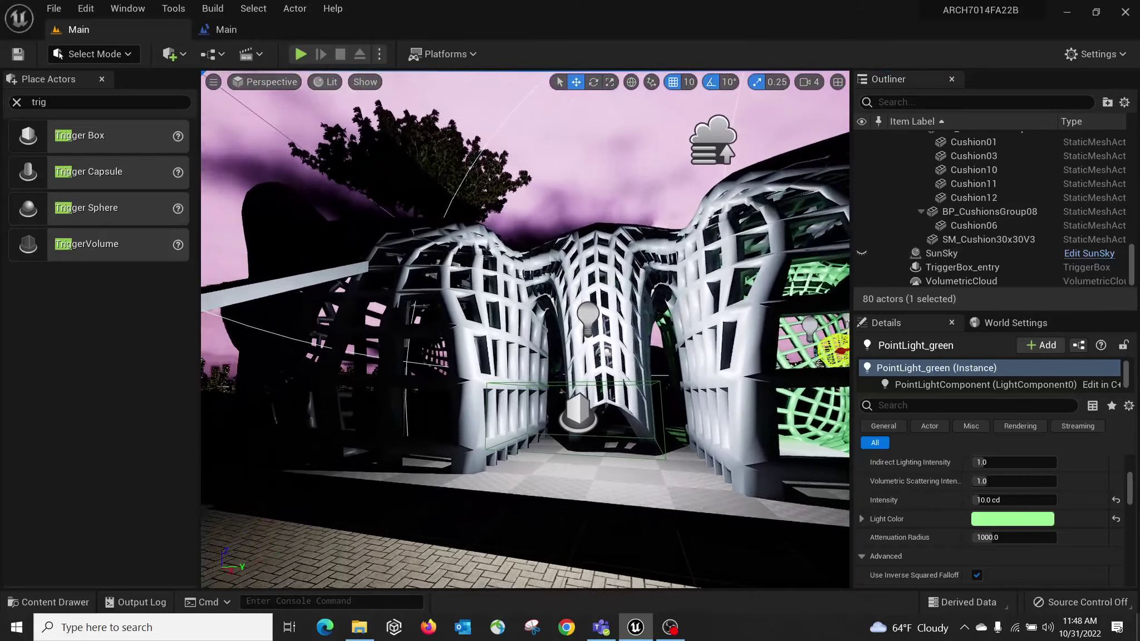
pyautogui.moveTo(525, 329); pyautogui.dragTo(434, 298, button='right')
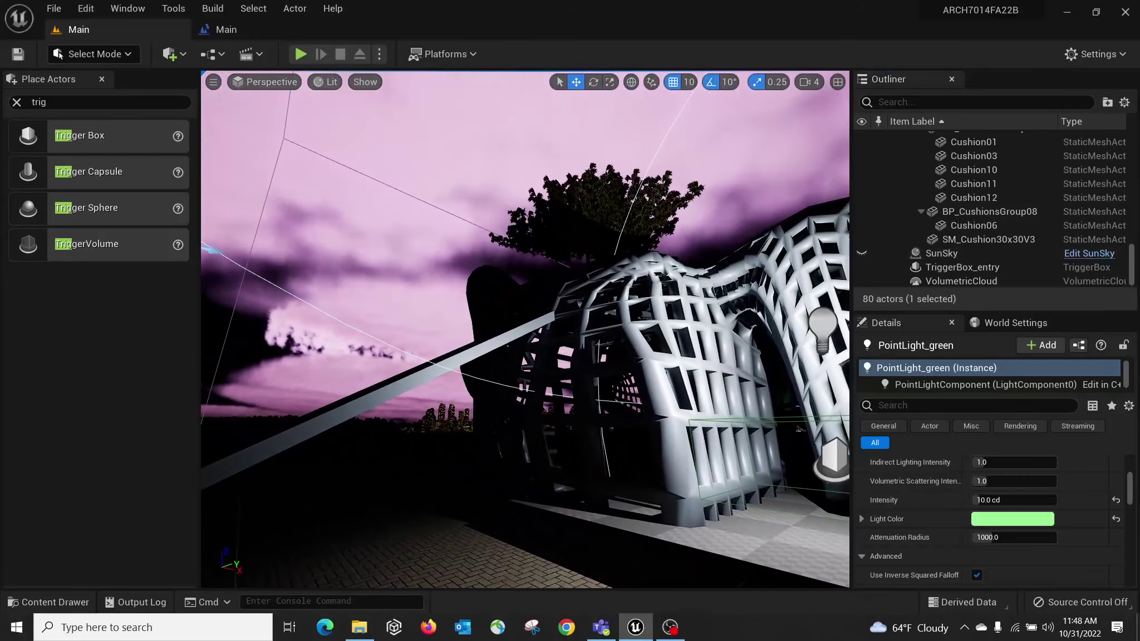
pyautogui.click(862, 254)
pyautogui.moveTo(829, 234); pyautogui.dragTo(891, 295, button='right')
pyautogui.click(862, 253)
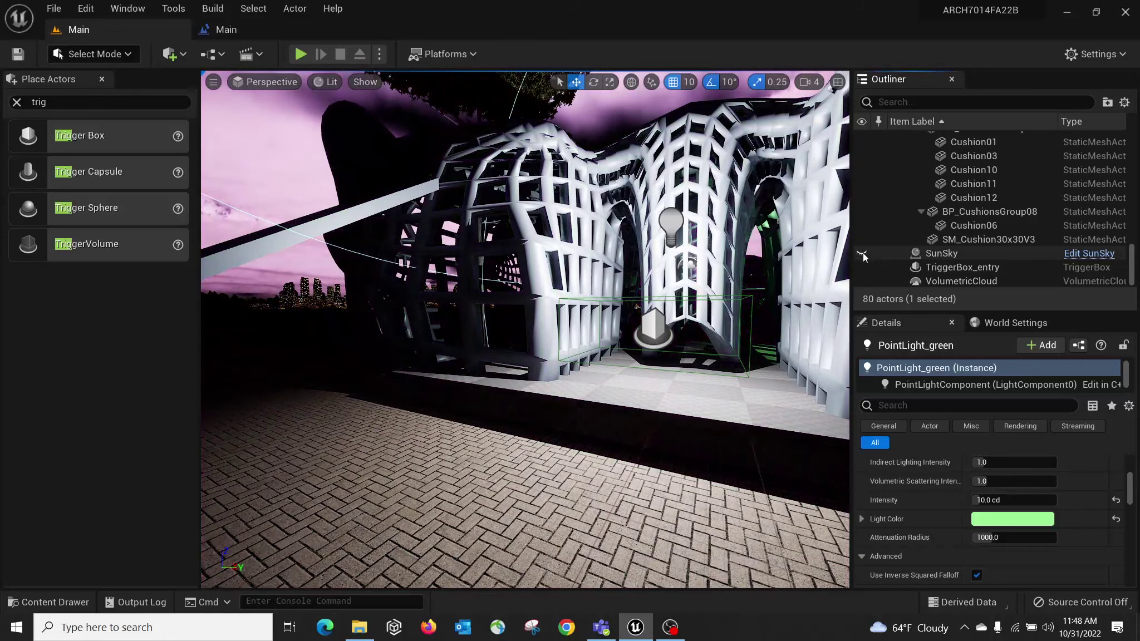
pyautogui.click(862, 254)
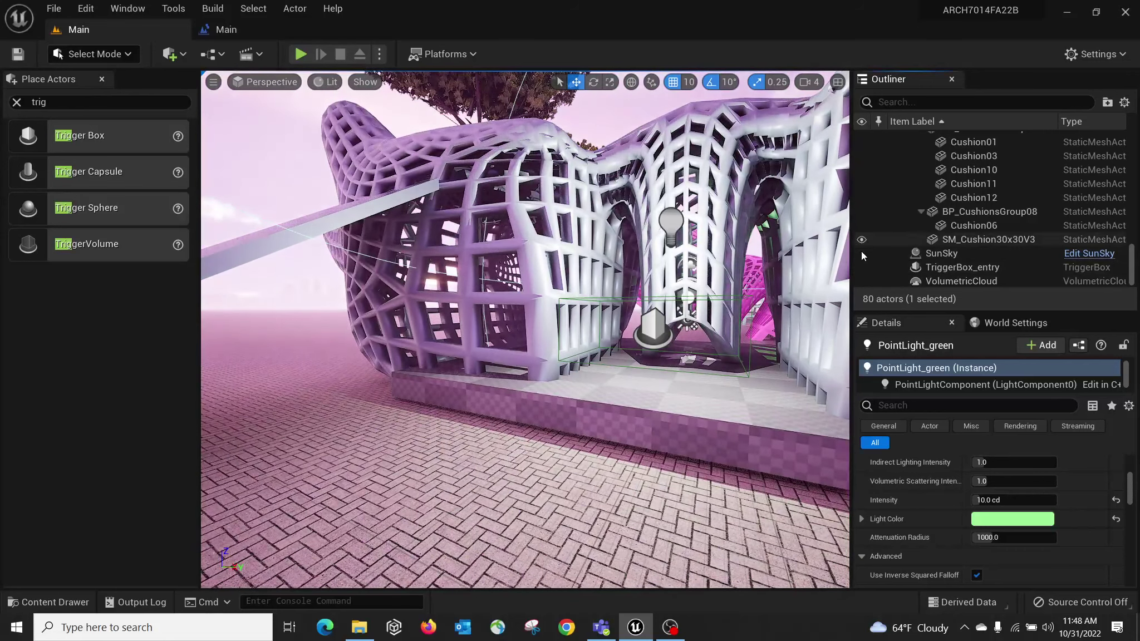
# Add a reference to the SunSky actor in the Level Blueprint's event graph, below the PointLight_green Delay node.
pyautogui.click(246, 33)
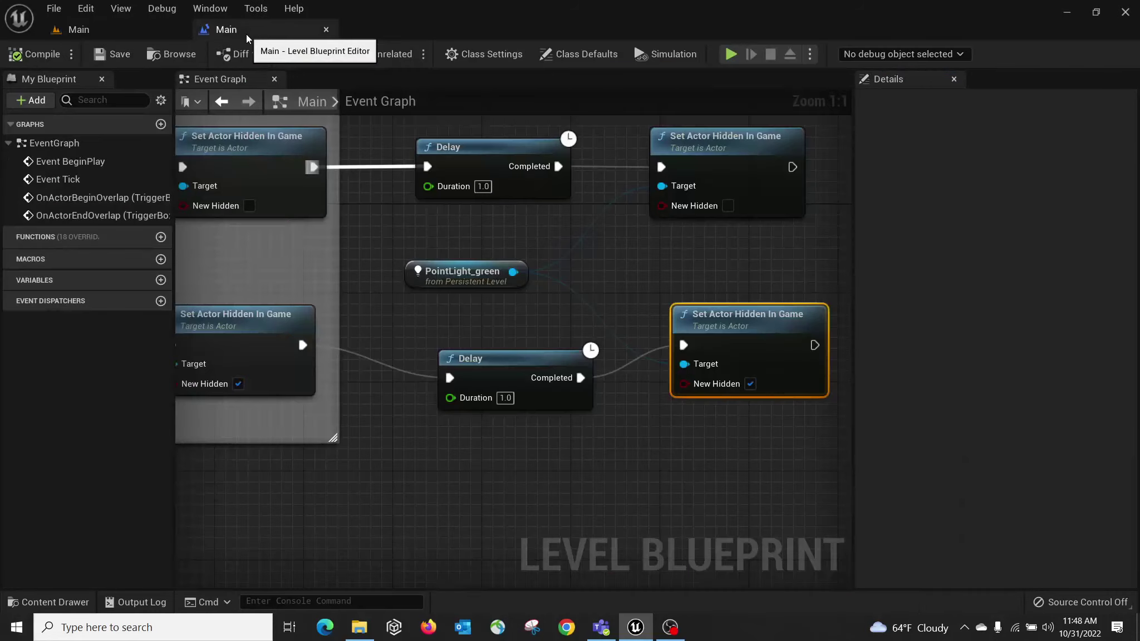
pyautogui.rightClick(669, 469)
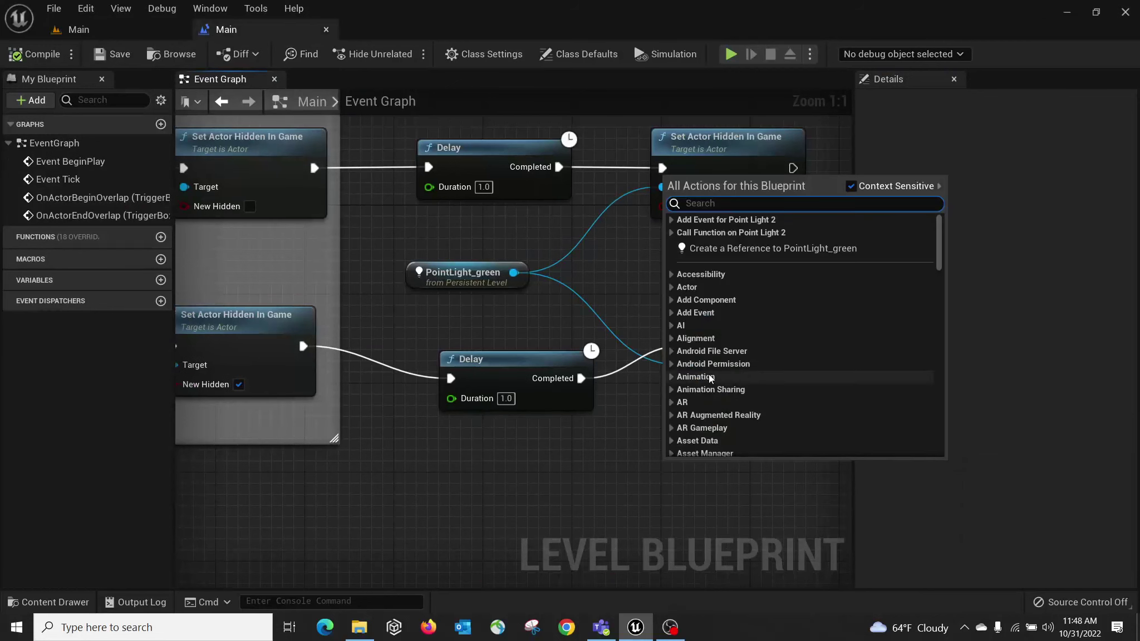
pyautogui.click(89, 30)
pyautogui.click(969, 255)
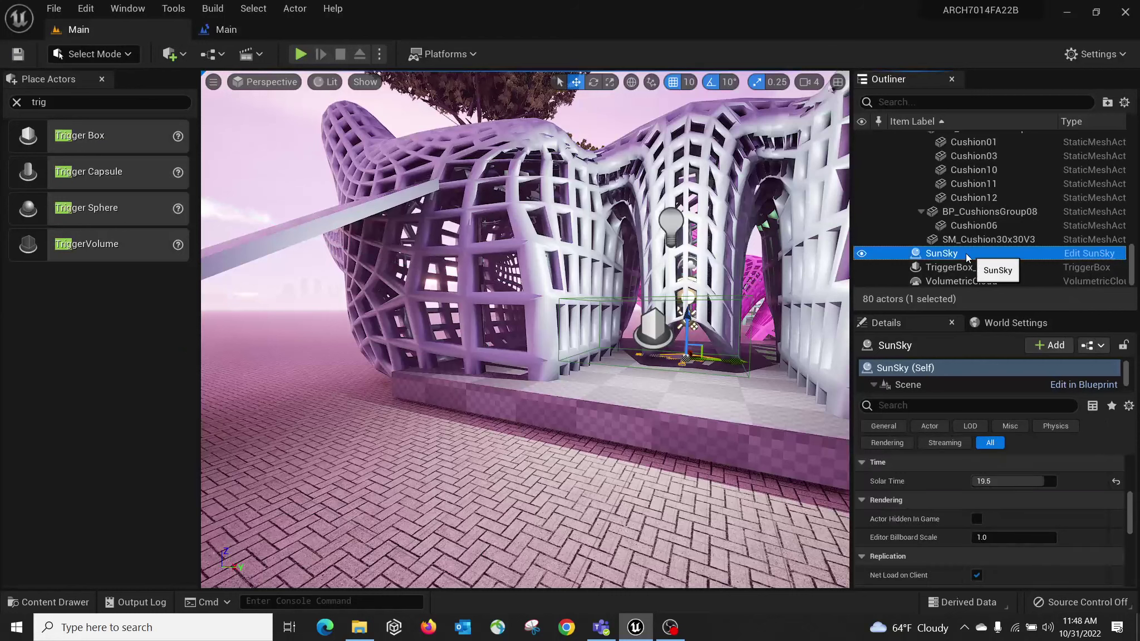
pyautogui.click(234, 27)
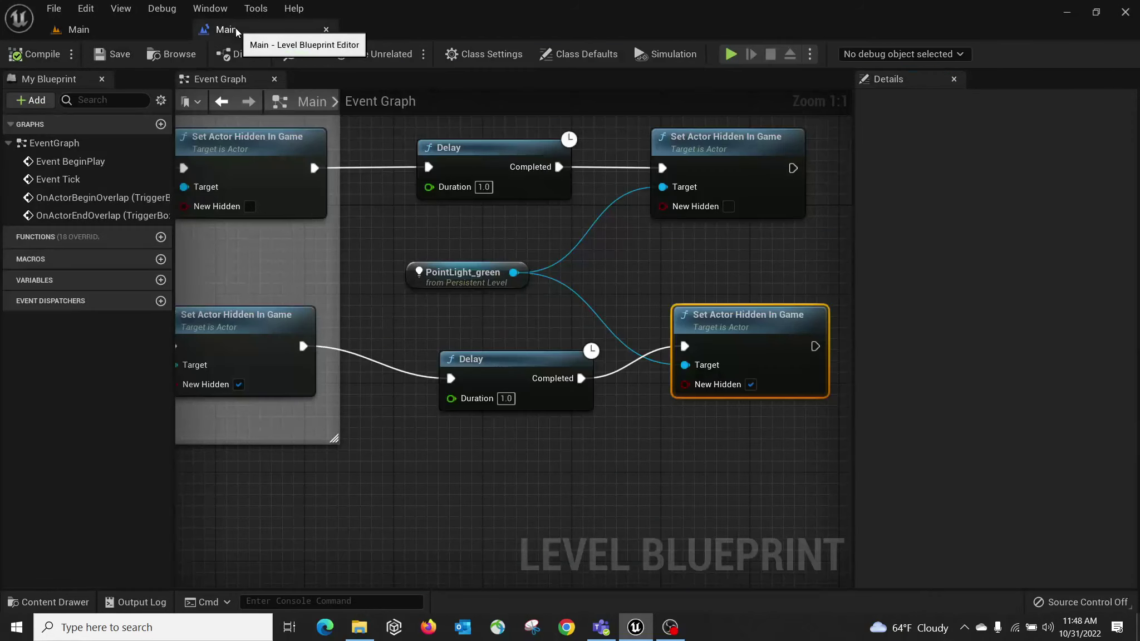
pyautogui.rightClick(489, 173)
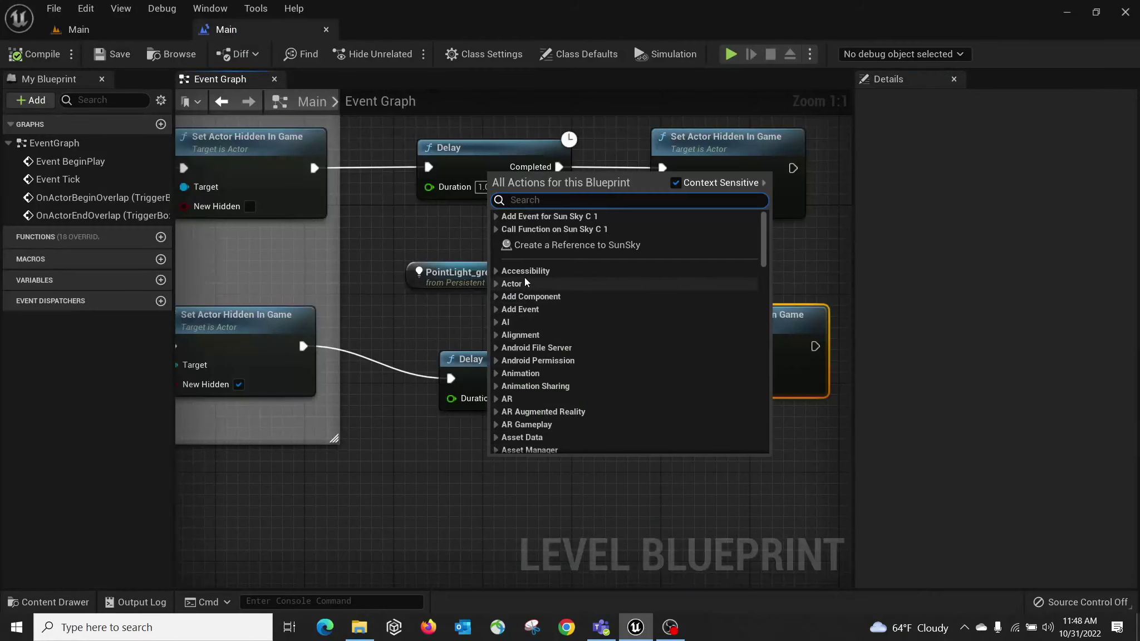
pyautogui.click(530, 246)
pyautogui.moveTo(554, 312); pyautogui.dragTo(476, 221, button='right')
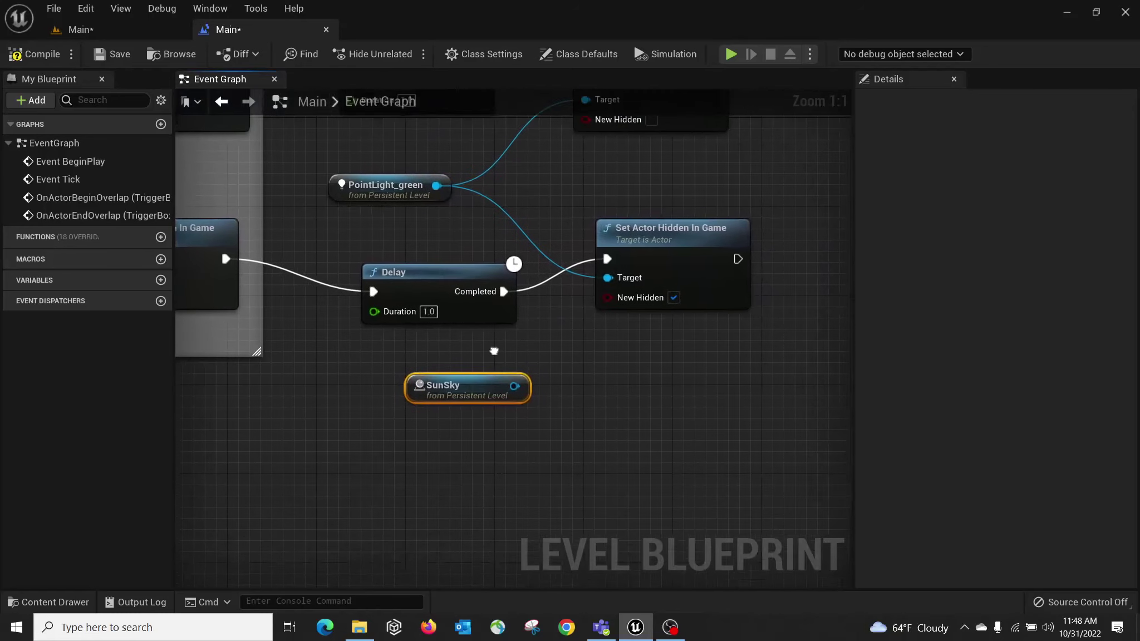
pyautogui.moveTo(477, 386); pyautogui.dragTo(446, 377)
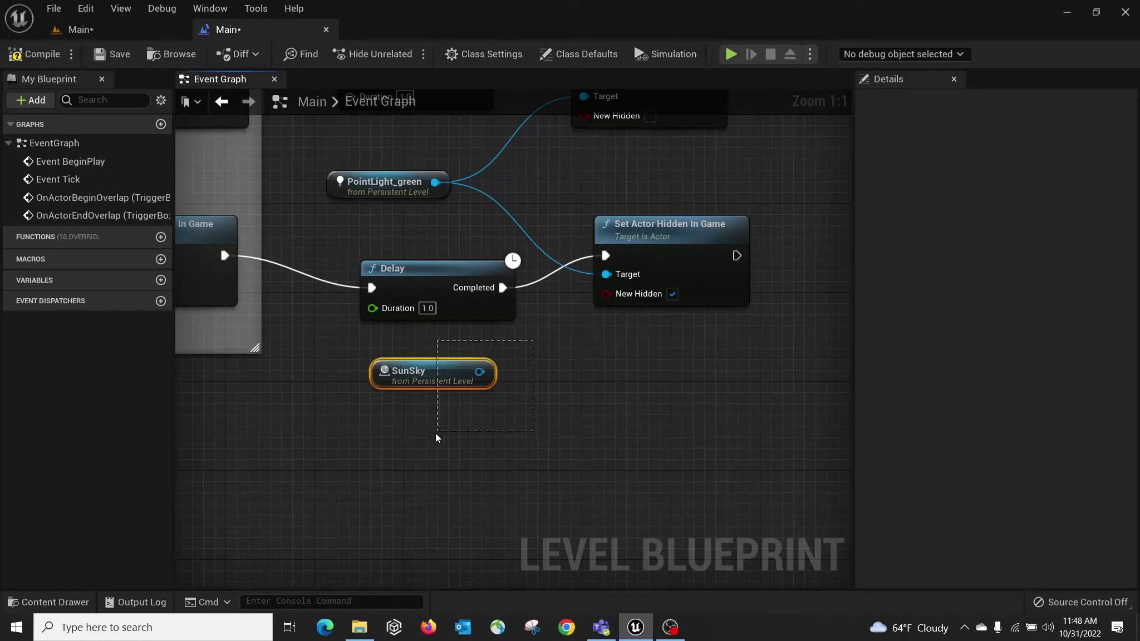
# Delete the SunSky reference node, compile the Level Blueprint and return to the level.
pyautogui.press('Delete')
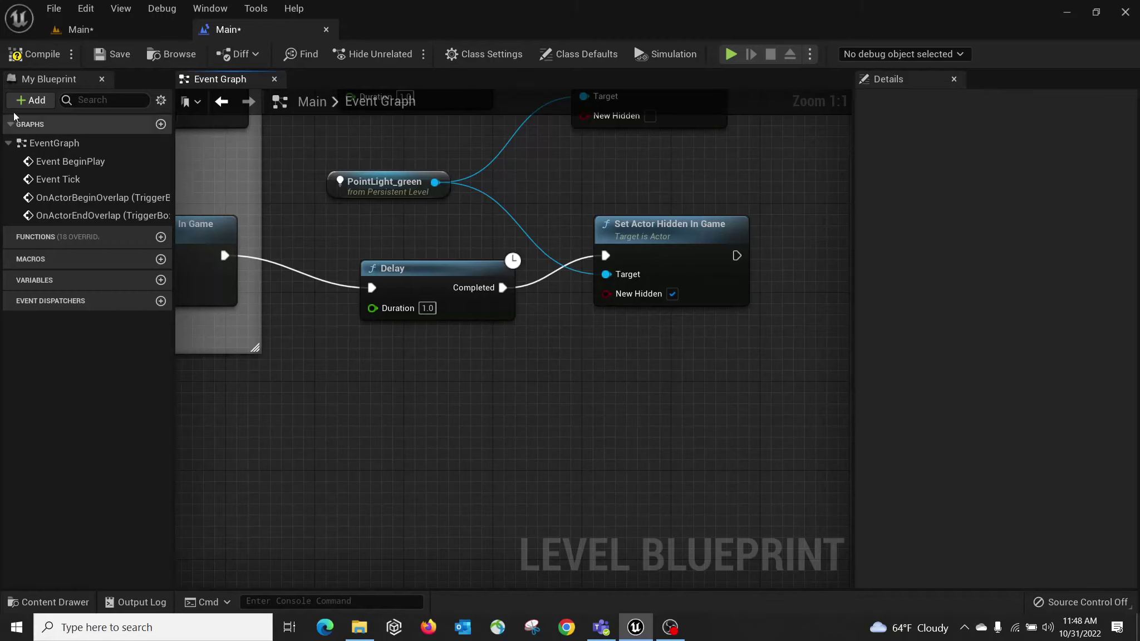
pyautogui.click(45, 54)
pyautogui.click(78, 31)
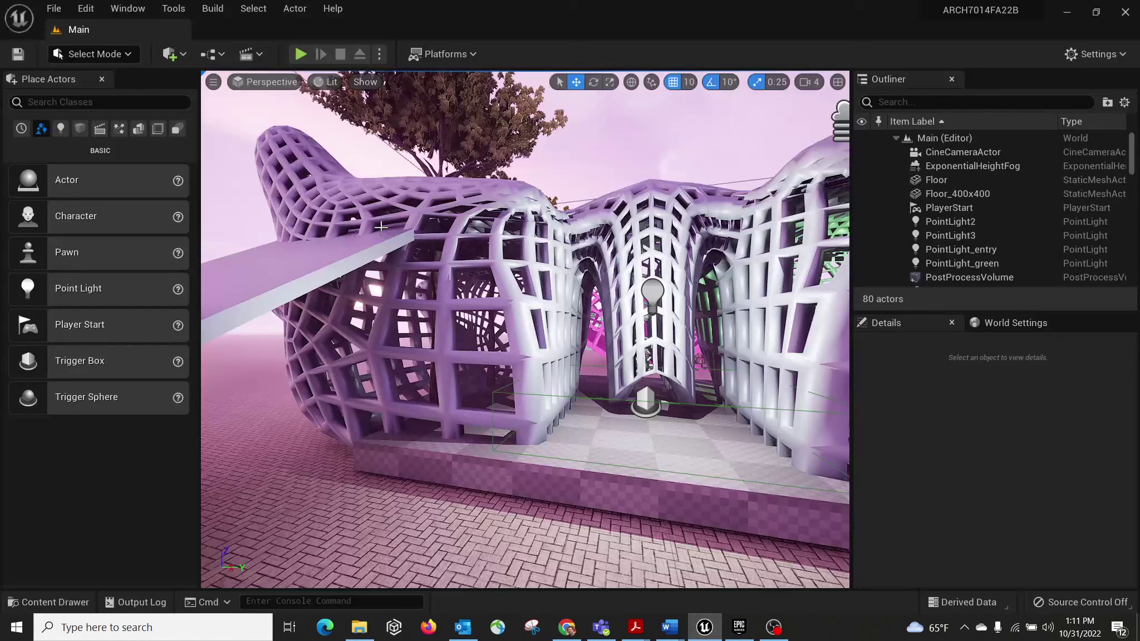
# Filter the Outliner for "sky", select the SunSky actor and examine its date and Solar Time settings.
pyautogui.moveTo(414, 274); pyautogui.dragTo(472, 294, button='right')
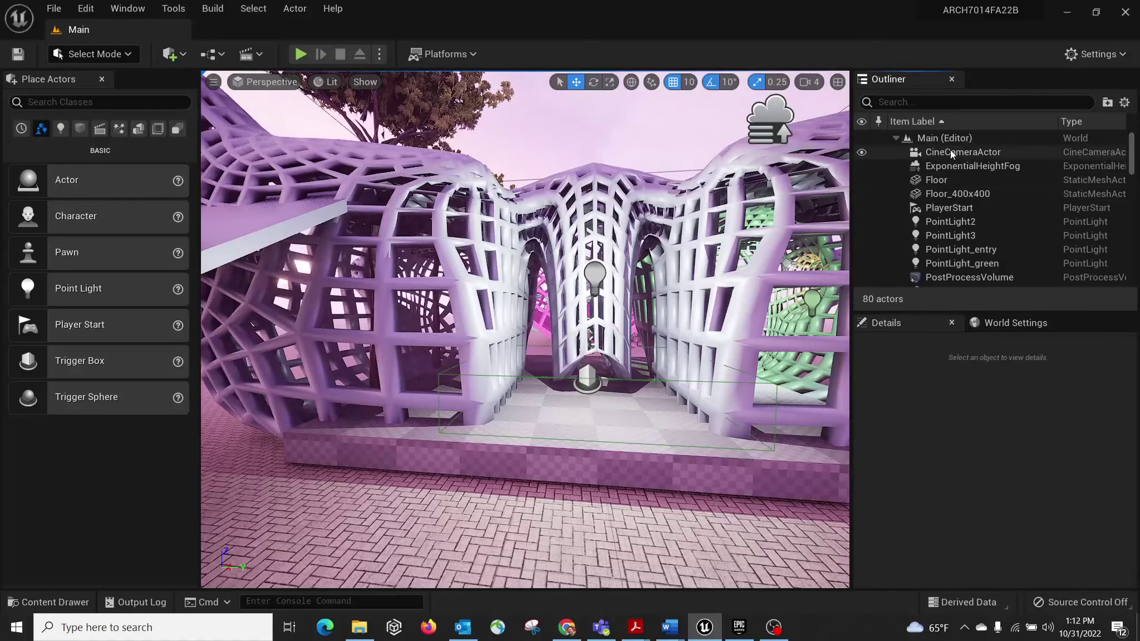
pyautogui.click(895, 139)
pyautogui.click(895, 139)
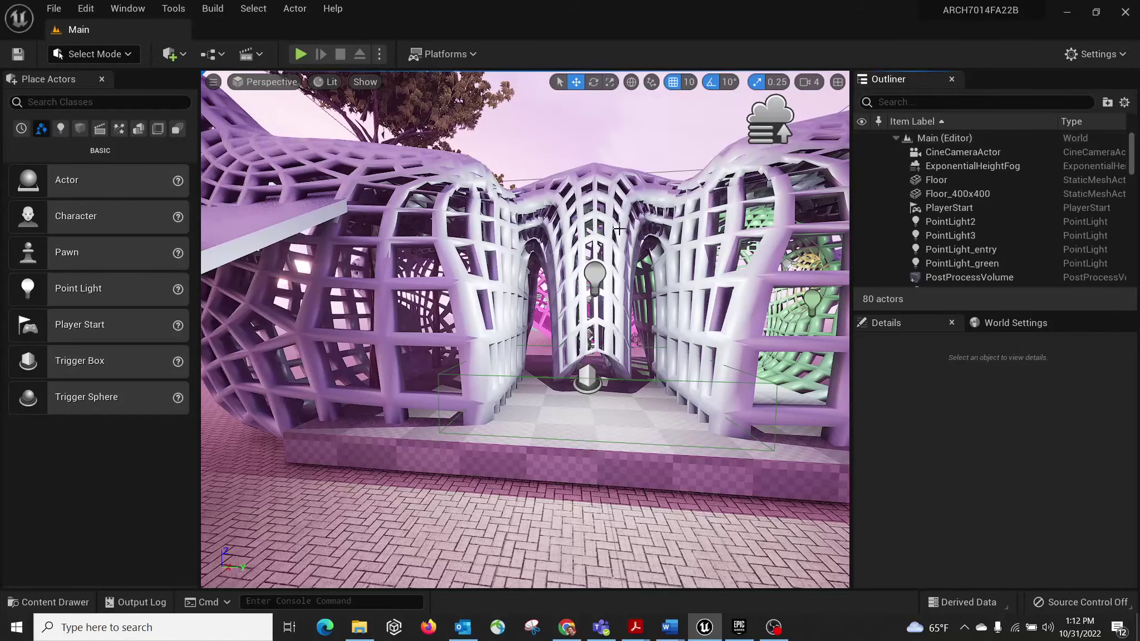
pyautogui.moveTo(619, 229); pyautogui.dragTo(725, 296, button='right')
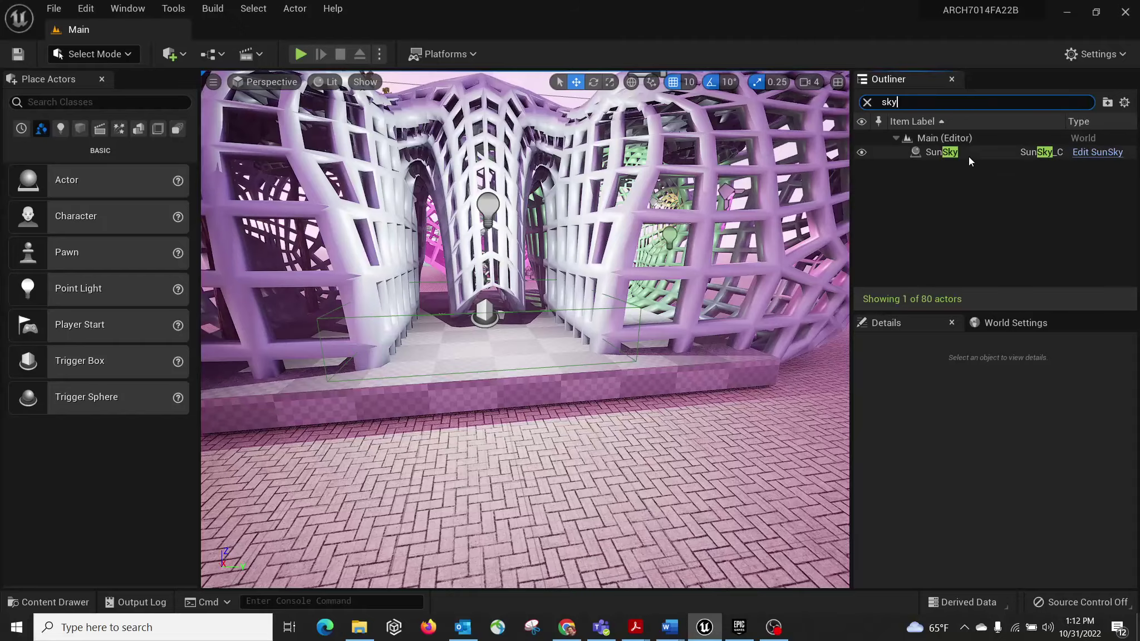
pyautogui.click(946, 152)
pyautogui.moveTo(695, 264); pyautogui.dragTo(476, 135, button='right')
pyautogui.press('s')
pyautogui.press('s')
pyautogui.moveTo(1133, 475); pyautogui.dragTo(1133, 498)
pyautogui.scroll(-2, 985, 539)
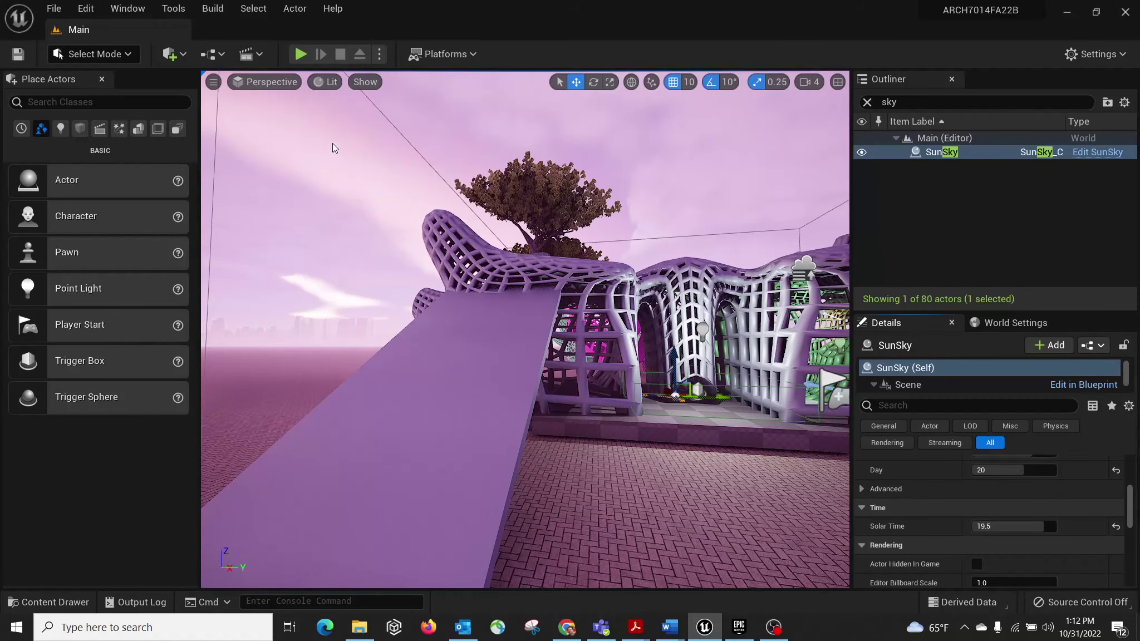
# Open the Level Blueprint and delete the SunSky reference together with its two Set Solar Time nodes.
pyautogui.click(215, 54)
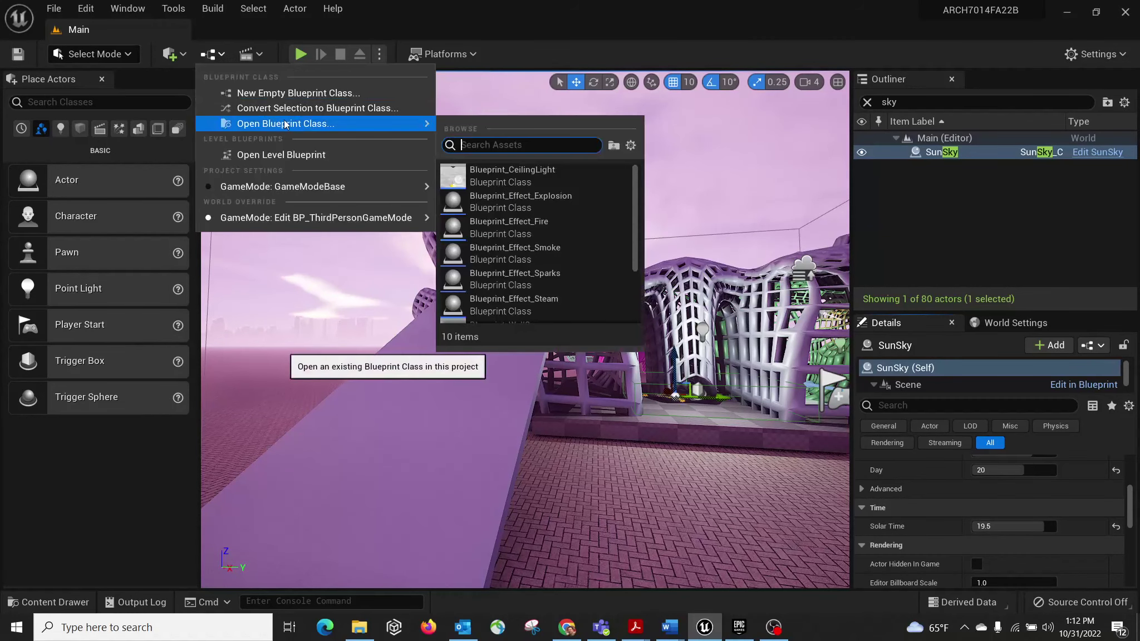
pyautogui.click(292, 154)
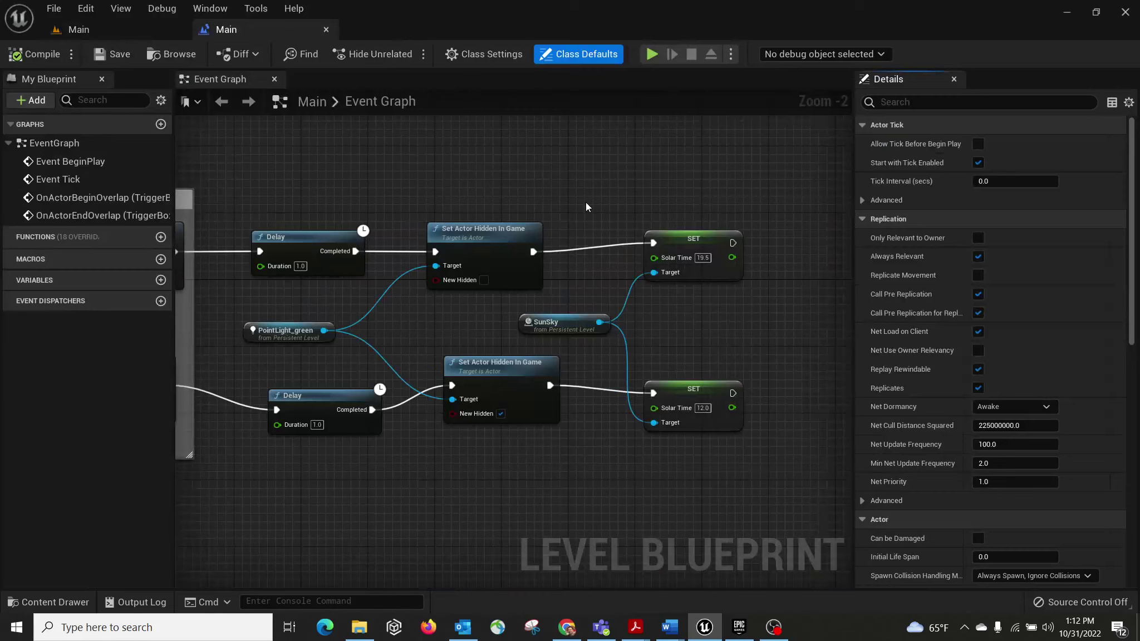
pyautogui.scroll(-2, 638, 242)
pyautogui.moveTo(752, 288); pyautogui.dragTo(684, 320, button='right')
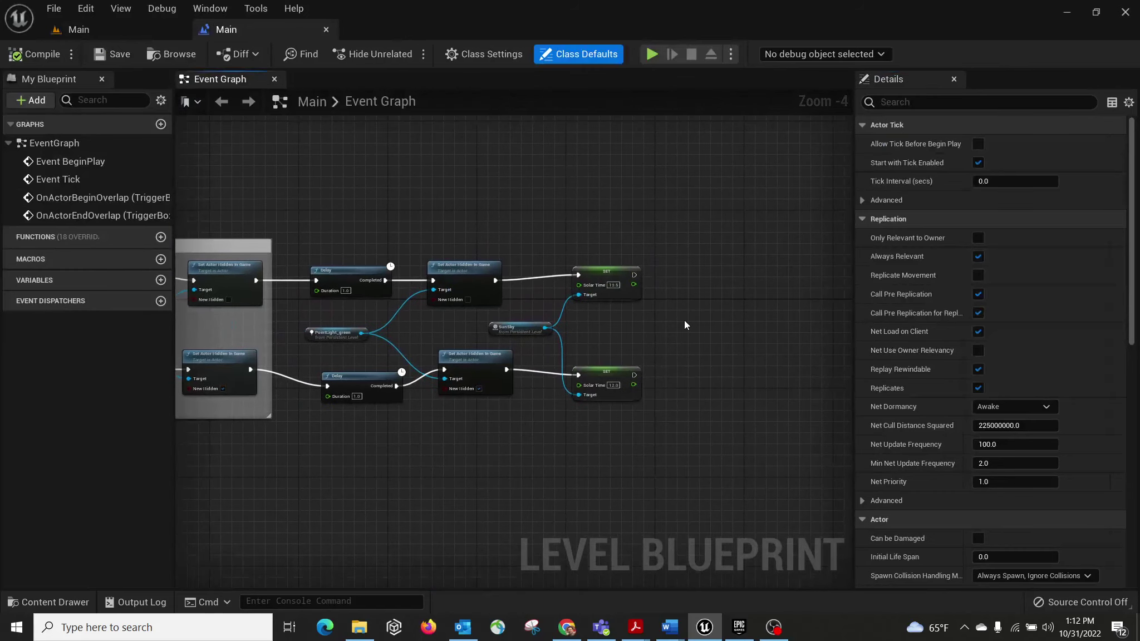
pyautogui.scroll(1, 588, 330)
pyautogui.moveTo(379, 136); pyautogui.dragTo(463, 154, button='right')
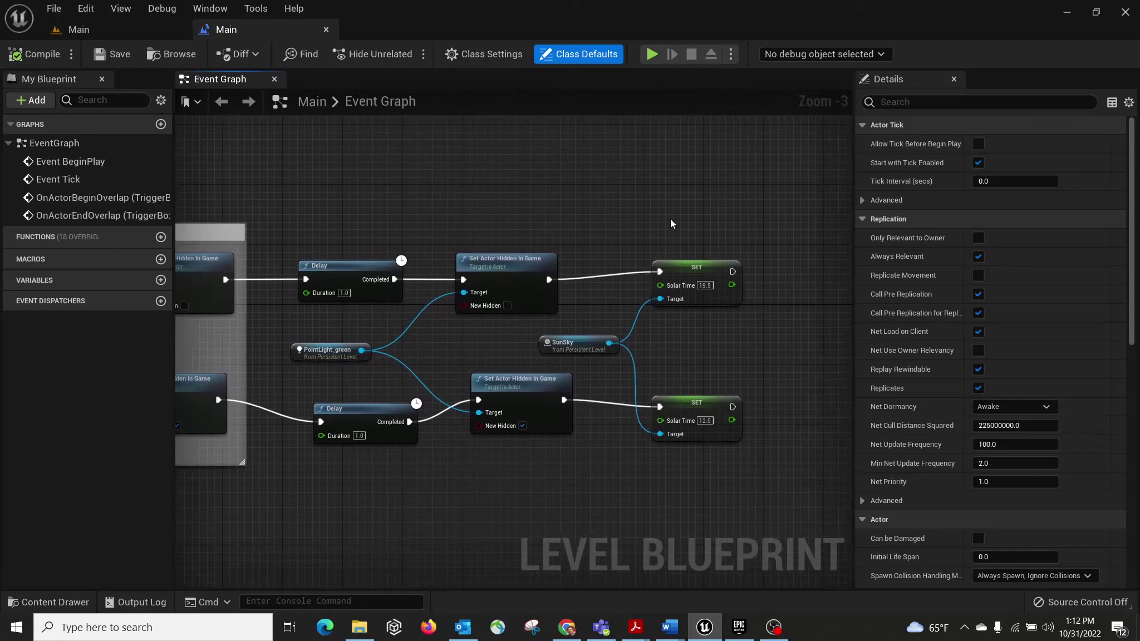
pyautogui.moveTo(771, 218); pyautogui.dragTo(605, 508)
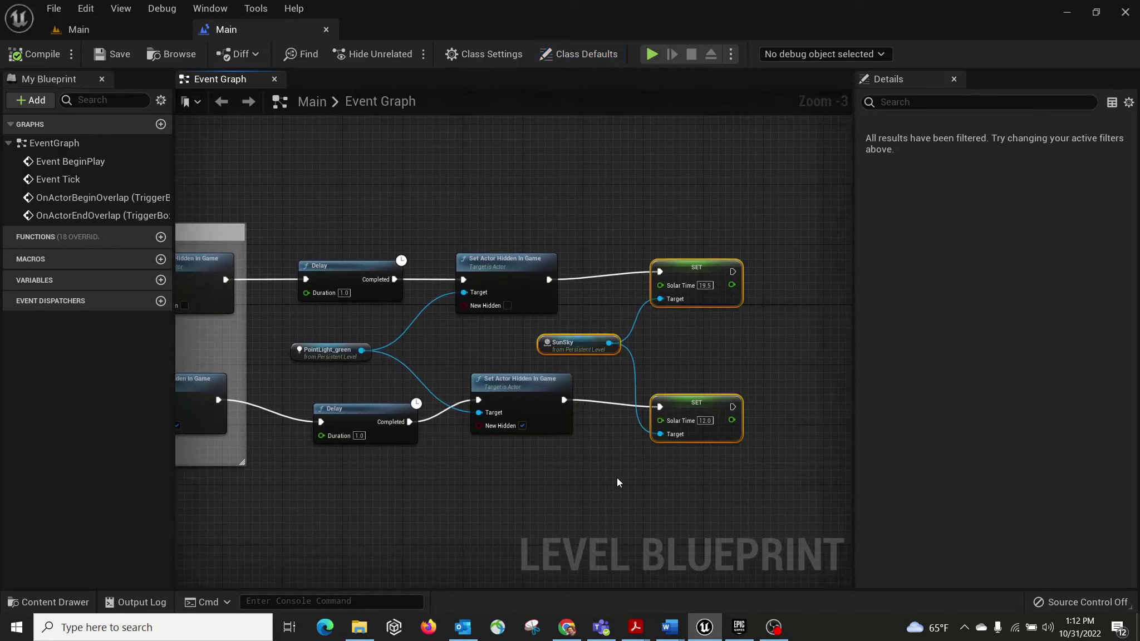
pyautogui.press('Delete')
# Widen the comment box around the entrance trigger logic so it also encloses the PointLight_green, Delay and Set Actor Hidden In Game nodes.
pyautogui.moveTo(616, 327); pyautogui.dragTo(742, 315, button='right')
pyautogui.scroll(1, 378, 341)
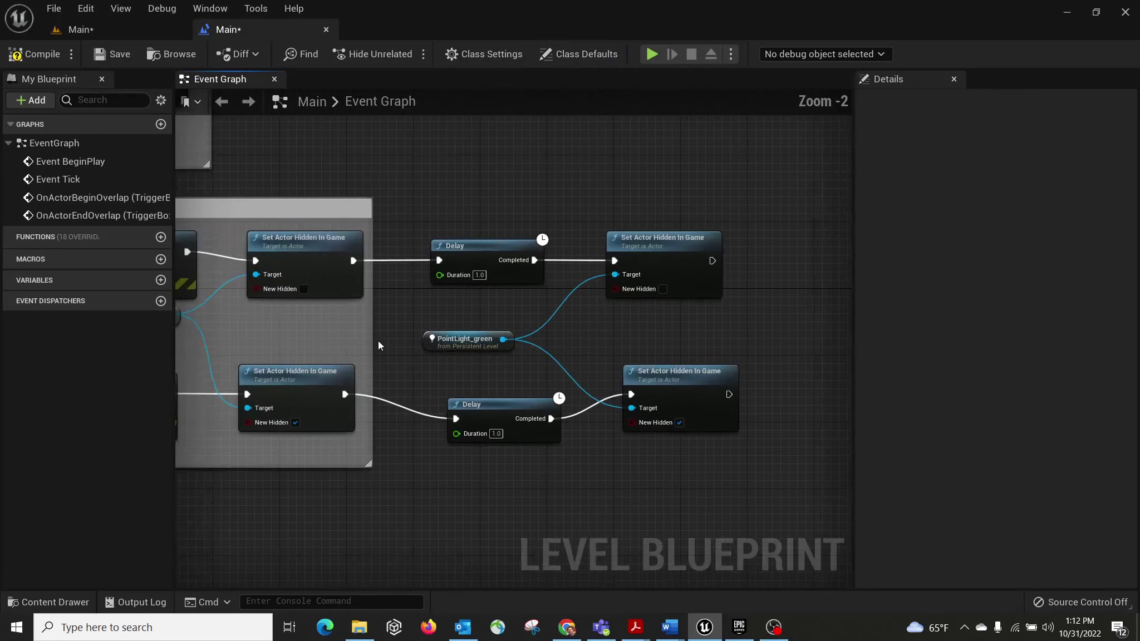
pyautogui.scroll(2, 378, 340)
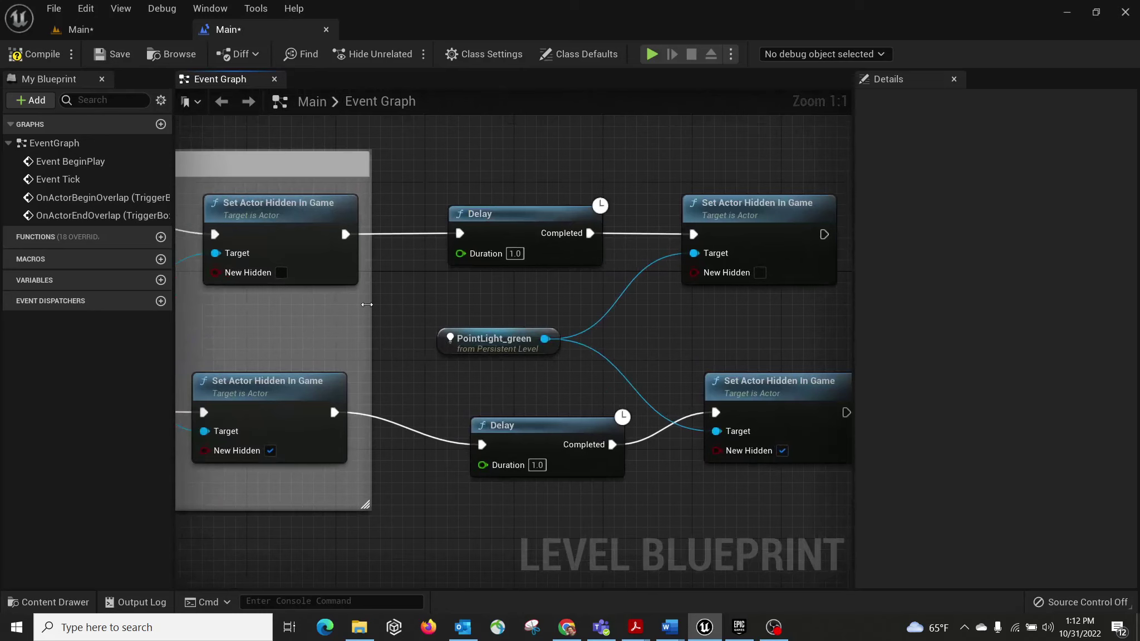
pyautogui.scroll(-2, 511, 309)
pyautogui.moveTo(316, 314); pyautogui.dragTo(926, 292)
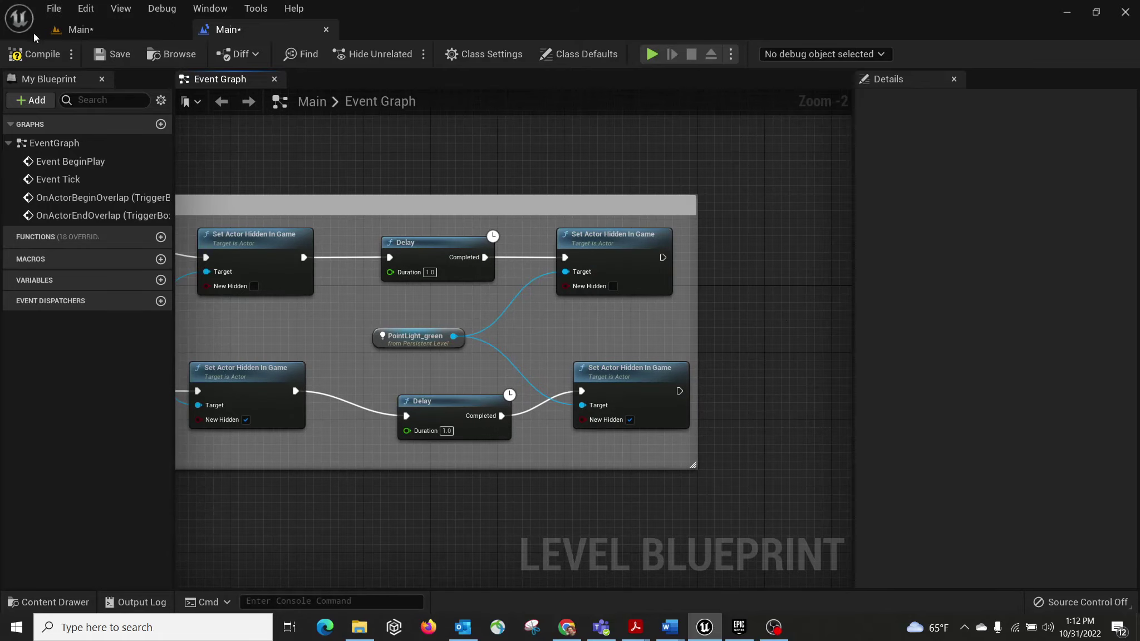
# Place a new Trigger Box on the lower end of the ramp in the Main level.
pyautogui.click(75, 30)
pyautogui.moveTo(504, 238); pyautogui.dragTo(701, 328, button='right')
pyautogui.moveTo(468, 271); pyautogui.dragTo(510, 295, button='right')
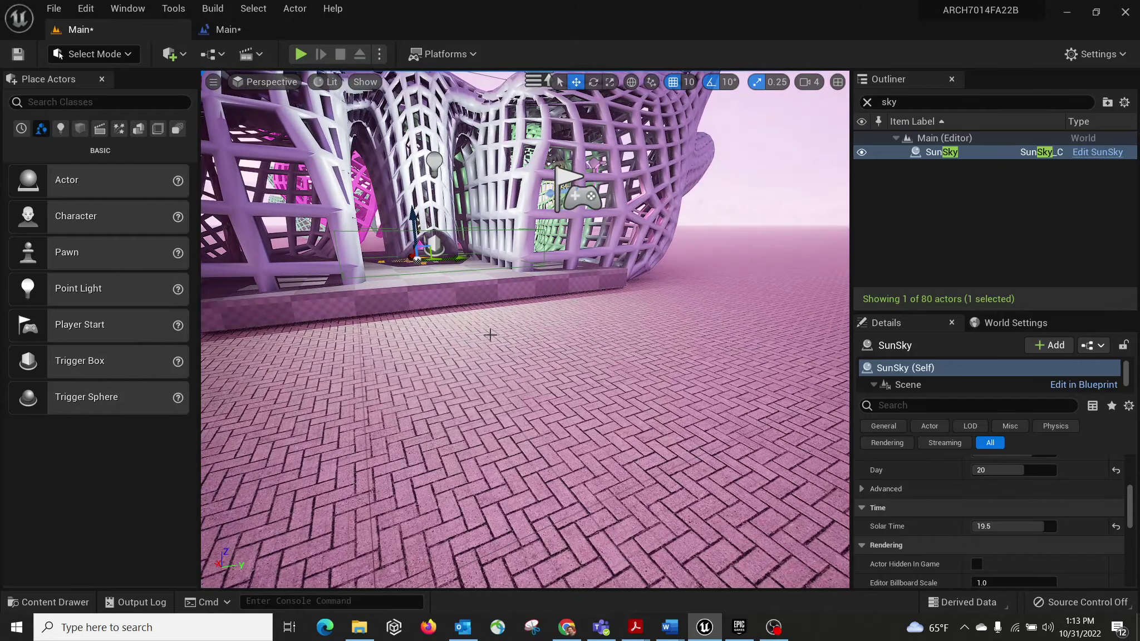
pyautogui.moveTo(490, 334); pyautogui.dragTo(492, 339, button='right')
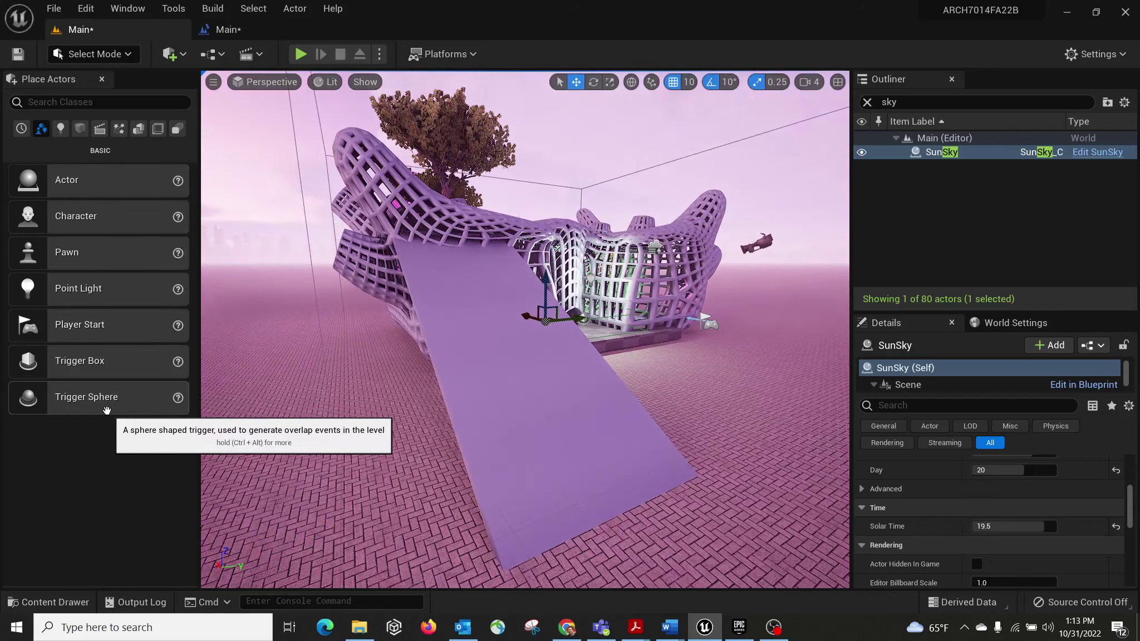
pyautogui.moveTo(94, 360); pyautogui.dragTo(651, 407)
# Scale up the new trigger box's footprint to span the ramp's lower end and shift it along Y towards the ramp's centre.
pyautogui.moveTo(651, 406); pyautogui.dragTo(628, 489, button='right')
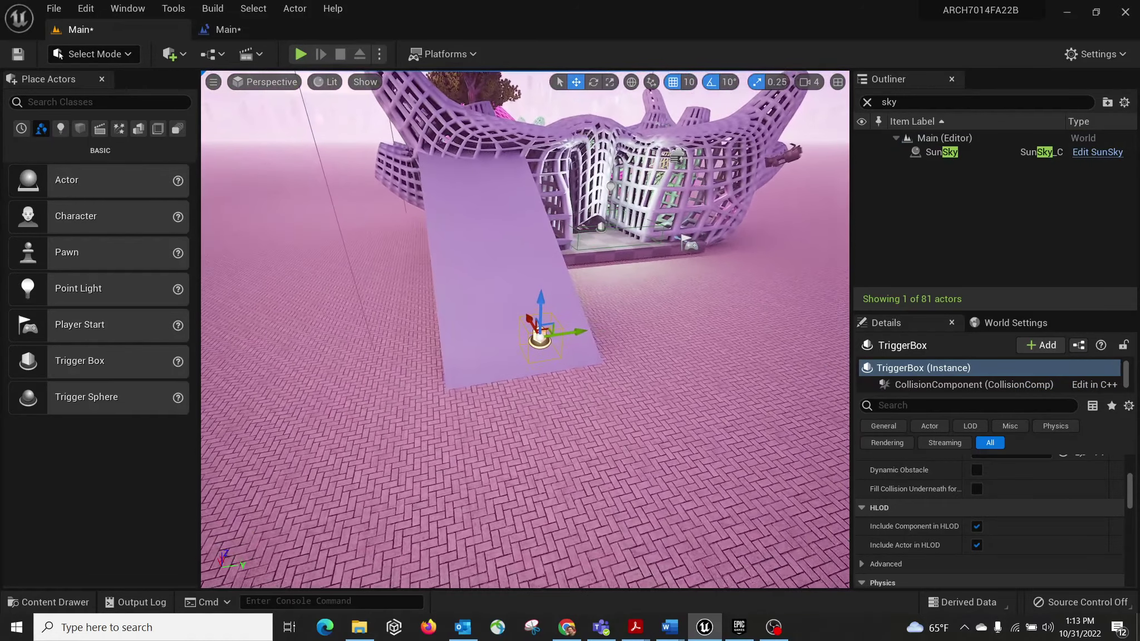
pyautogui.press('r')
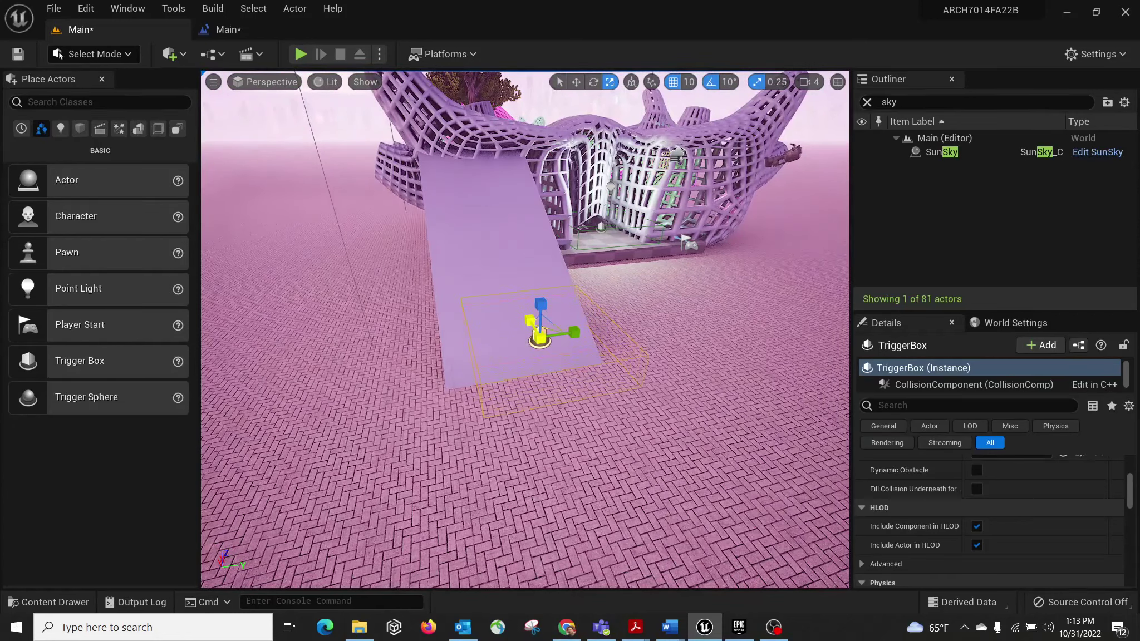
pyautogui.press('w')
pyautogui.moveTo(587, 332); pyautogui.dragTo(566, 338)
# Scale the ramp trigger box taller along Z and raise it above the ground, checking its extent against the ramp.
pyautogui.press('r')
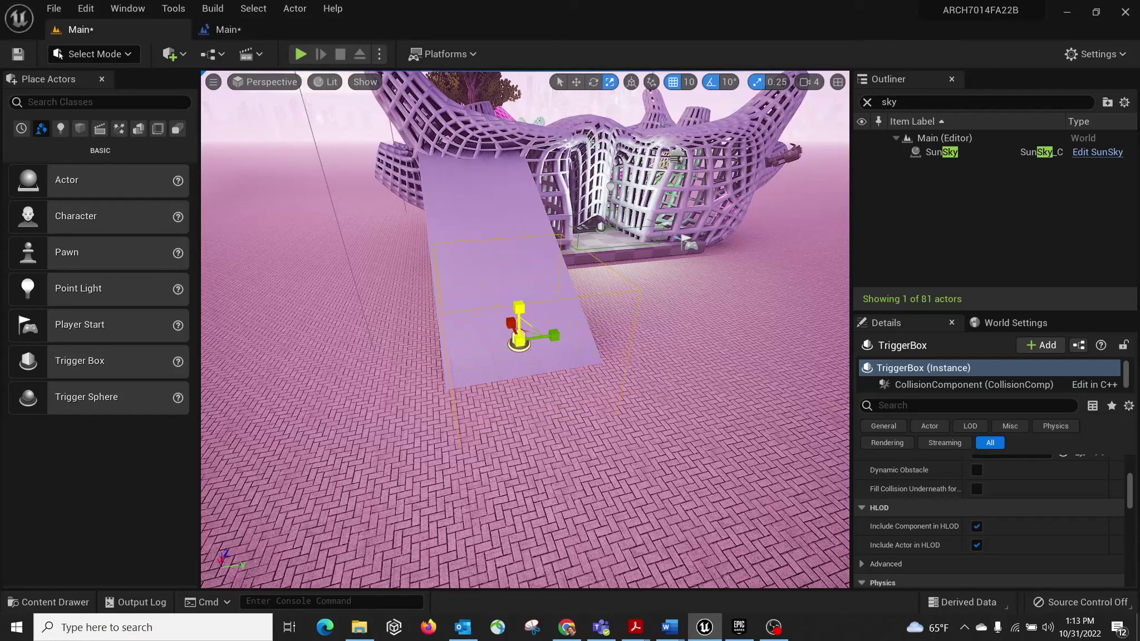
pyautogui.press('w')
pyautogui.moveTo(526, 310); pyautogui.dragTo(530, 274)
pyautogui.moveTo(529, 273); pyautogui.dragTo(741, 245, button='right')
pyautogui.press('a')
pyautogui.press('d')
pyautogui.press('a')
pyautogui.moveTo(596, 256); pyautogui.dragTo(601, 255, button='right')
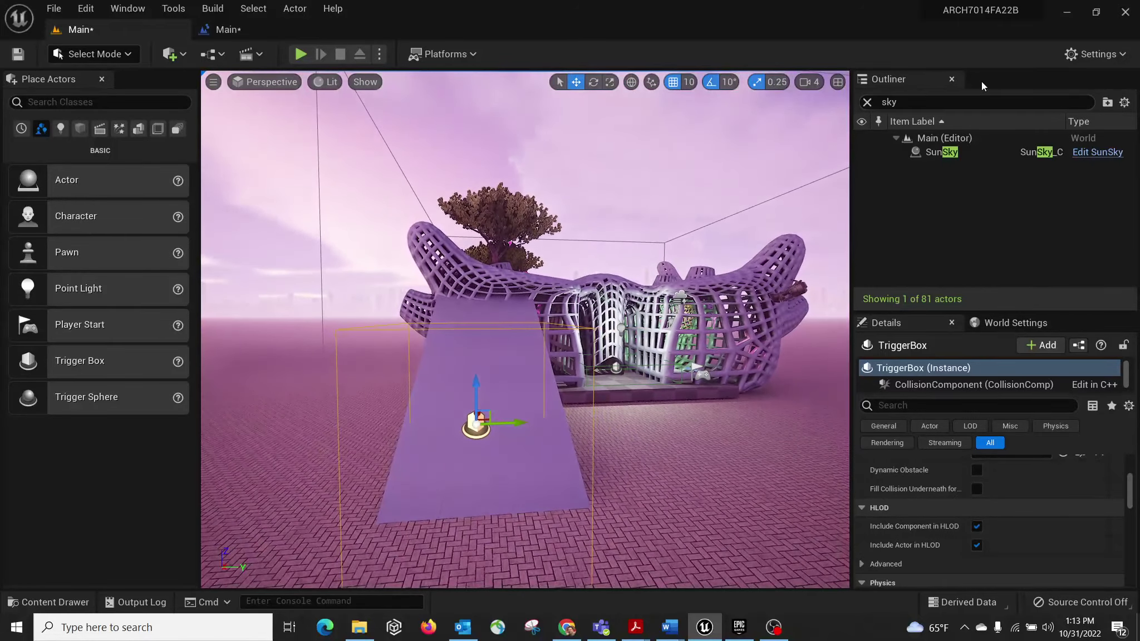
# Clear the Outliner filter and rename the new trigger box as TriggerBox_sky.
pyautogui.click(866, 102)
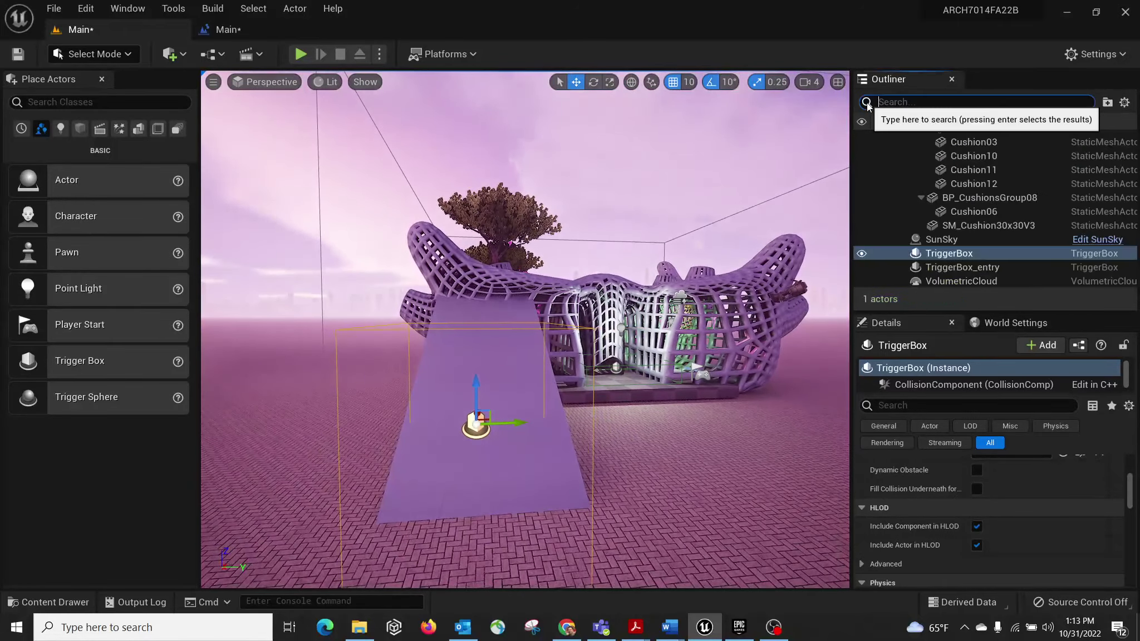
pyautogui.press('F2')
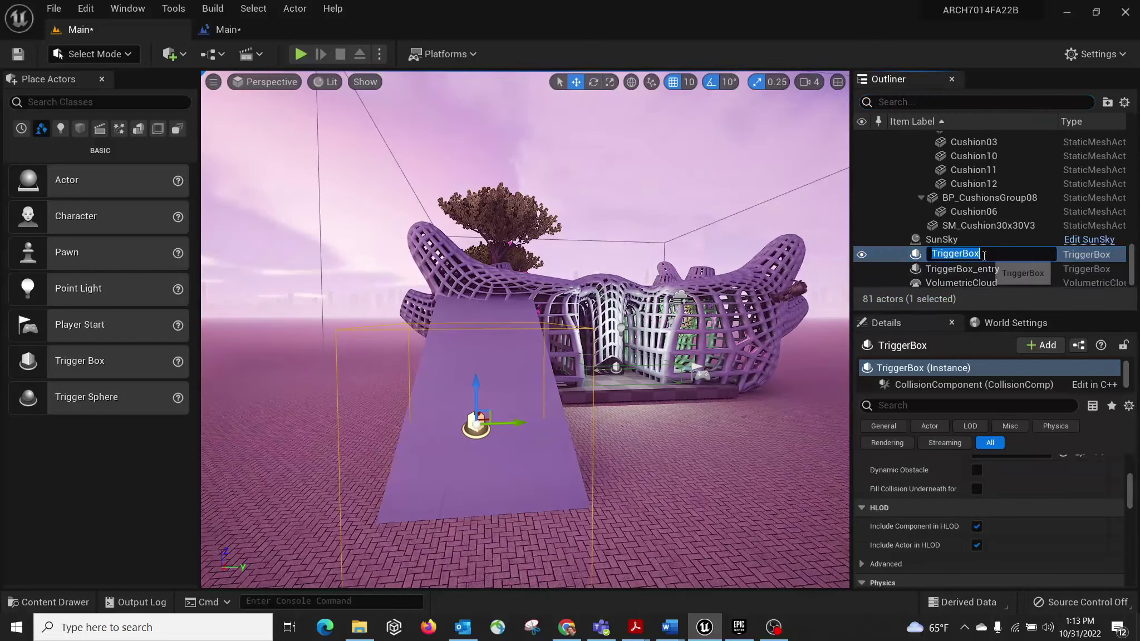
pyautogui.press('End')
pyautogui.write('_sky')
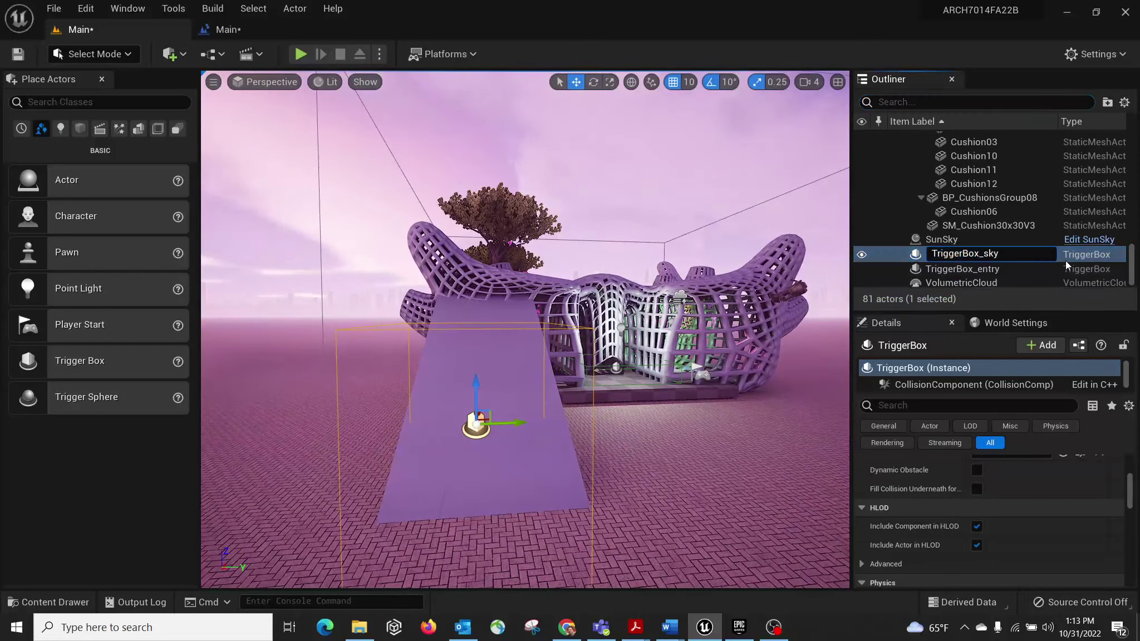
pyautogui.press('Return')
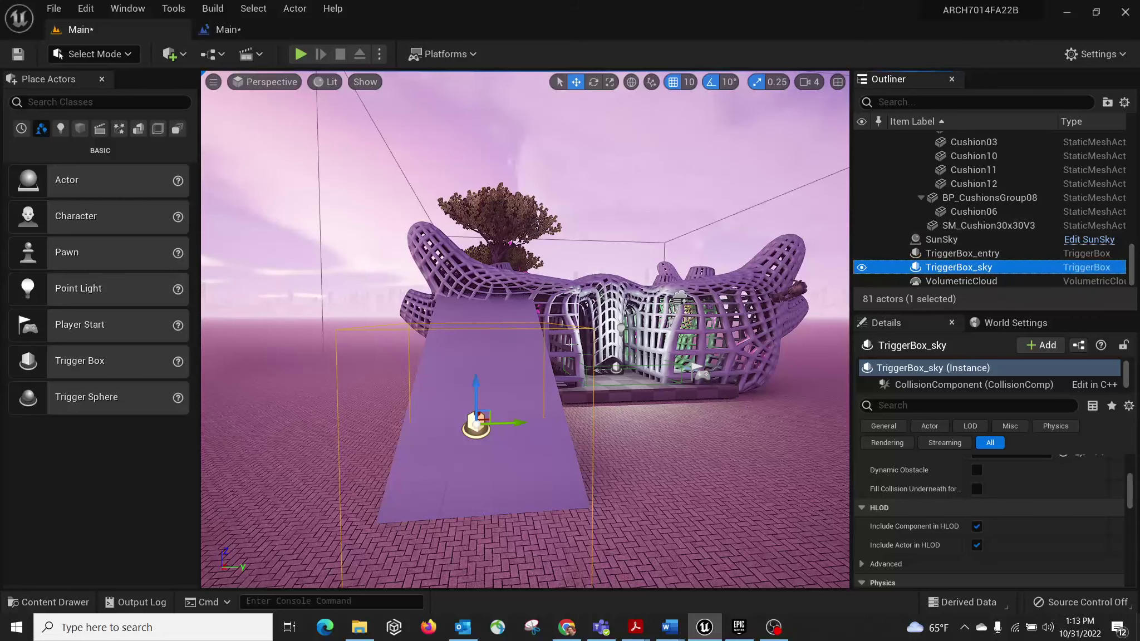
# Return to the Level Blueprint and bring up the empty graph area below the TriggerBox_entry overlap logic.
pyautogui.moveTo(570, 344); pyautogui.dragTo(609, 401, button='right')
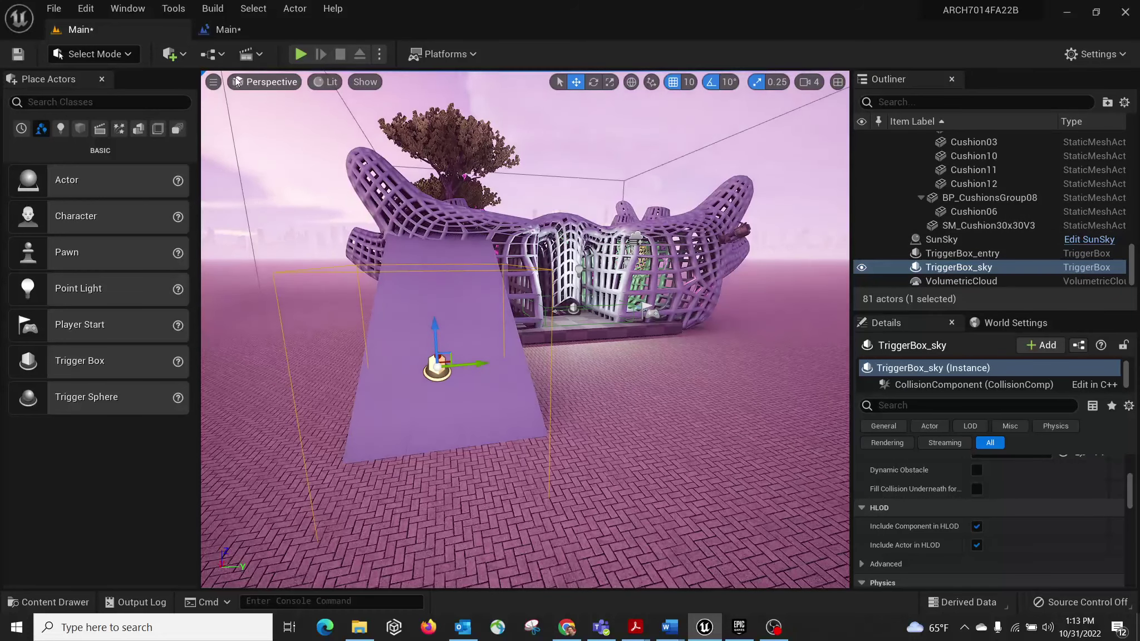
pyautogui.click(223, 29)
pyautogui.moveTo(315, 165); pyautogui.dragTo(674, 129, button='right')
pyautogui.moveTo(484, 501); pyautogui.dragTo(430, 353, button='right')
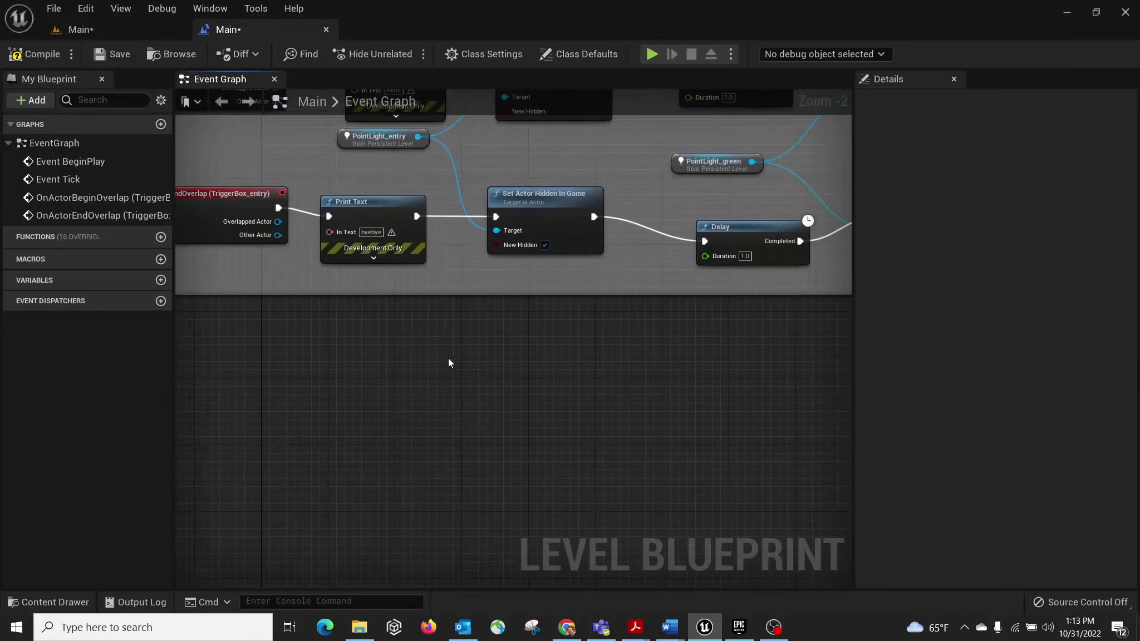
# Add an On Actor Begin Overlap event for TriggerBox_sky in the empty graph area below the existing comment block.
pyautogui.rightClick(506, 359)
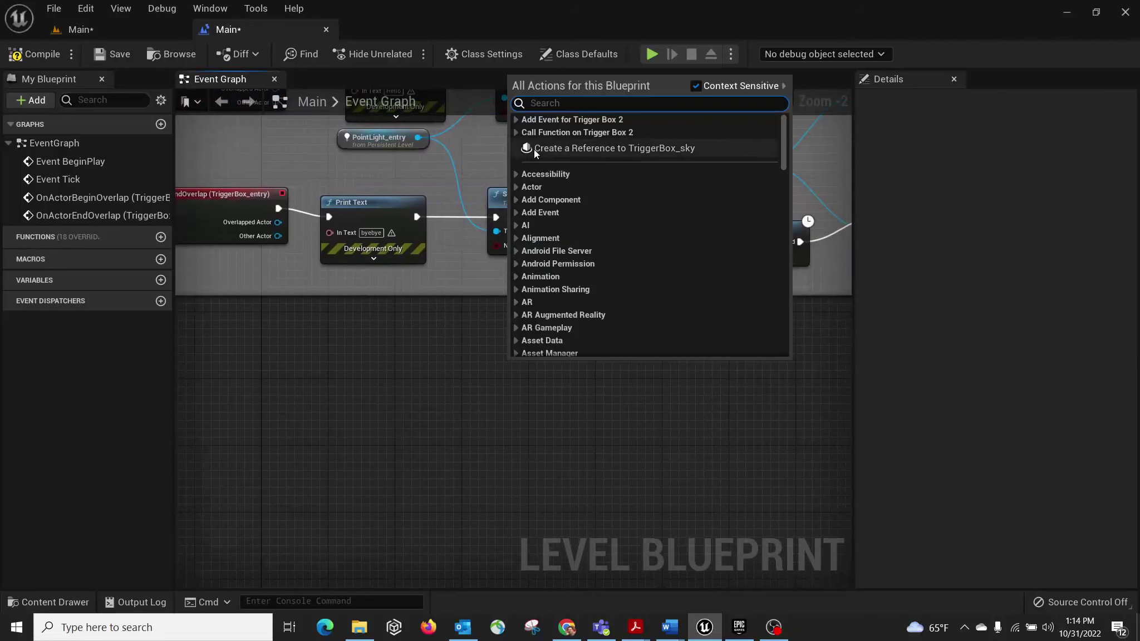
pyautogui.click(517, 119)
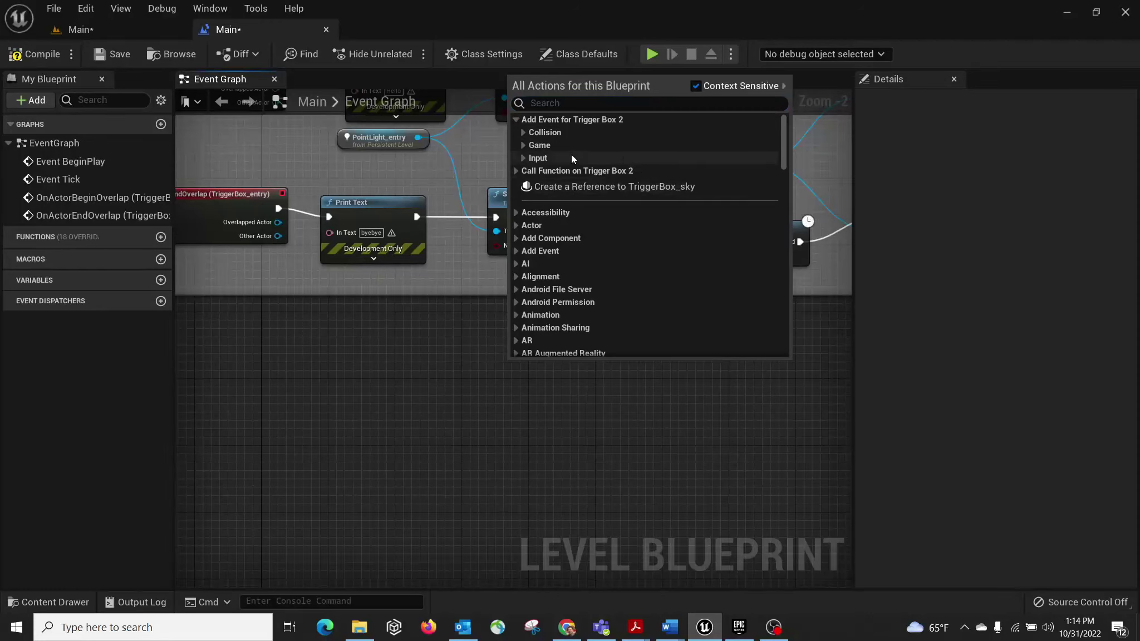
pyautogui.click(523, 133)
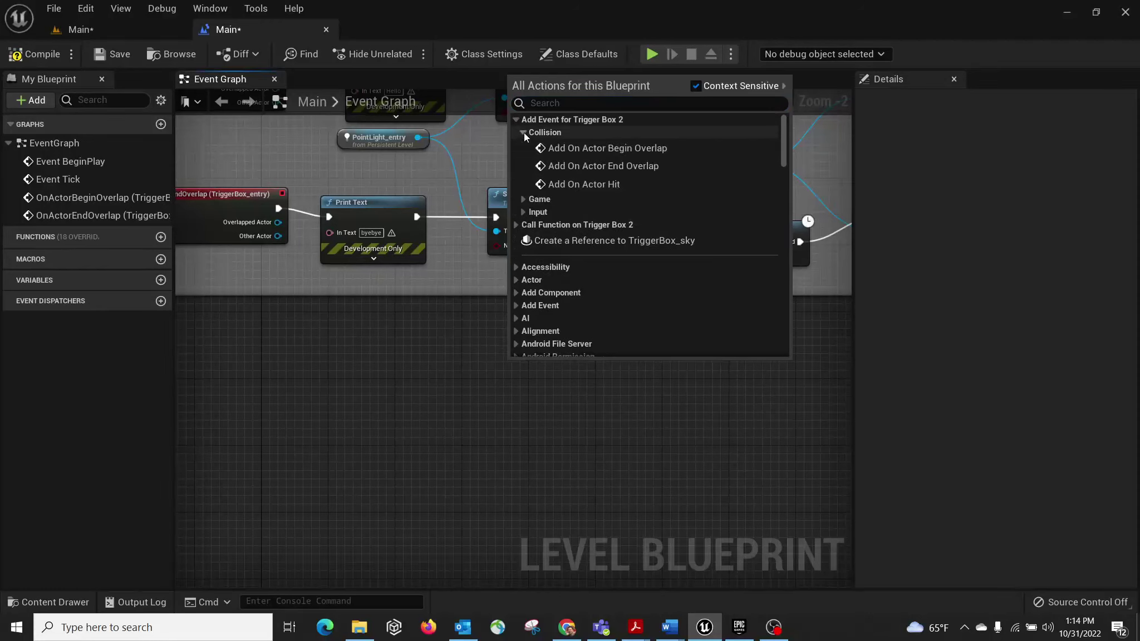
pyautogui.click(598, 150)
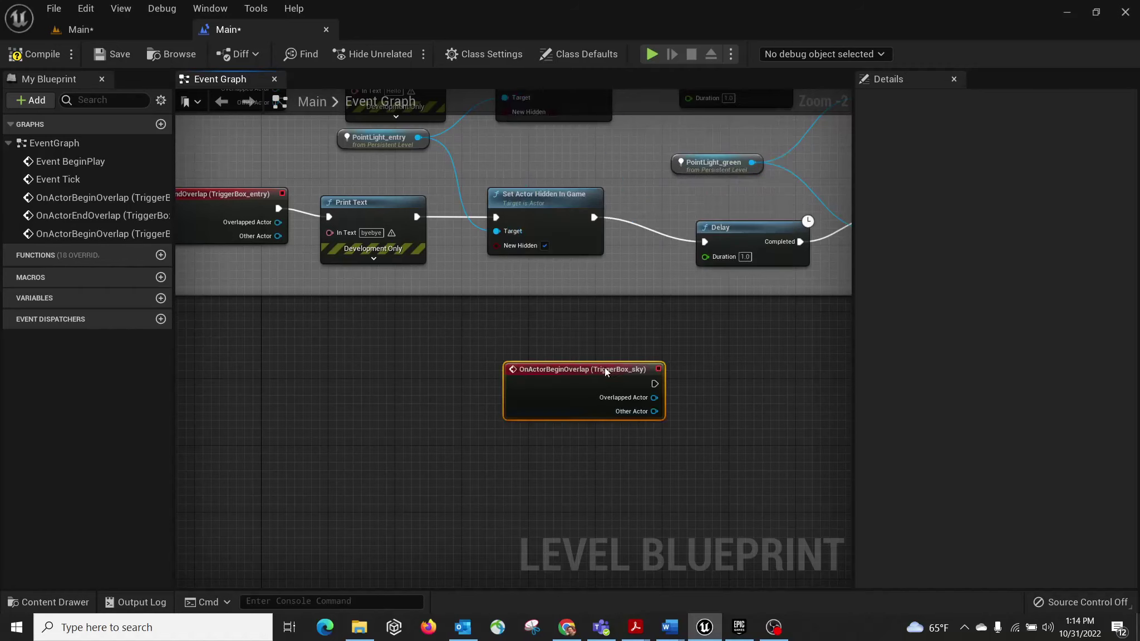
pyautogui.scroll(2, 502, 418)
pyautogui.moveTo(511, 359); pyautogui.dragTo(386, 348)
pyautogui.moveTo(458, 309); pyautogui.dragTo(615, 234, button='right')
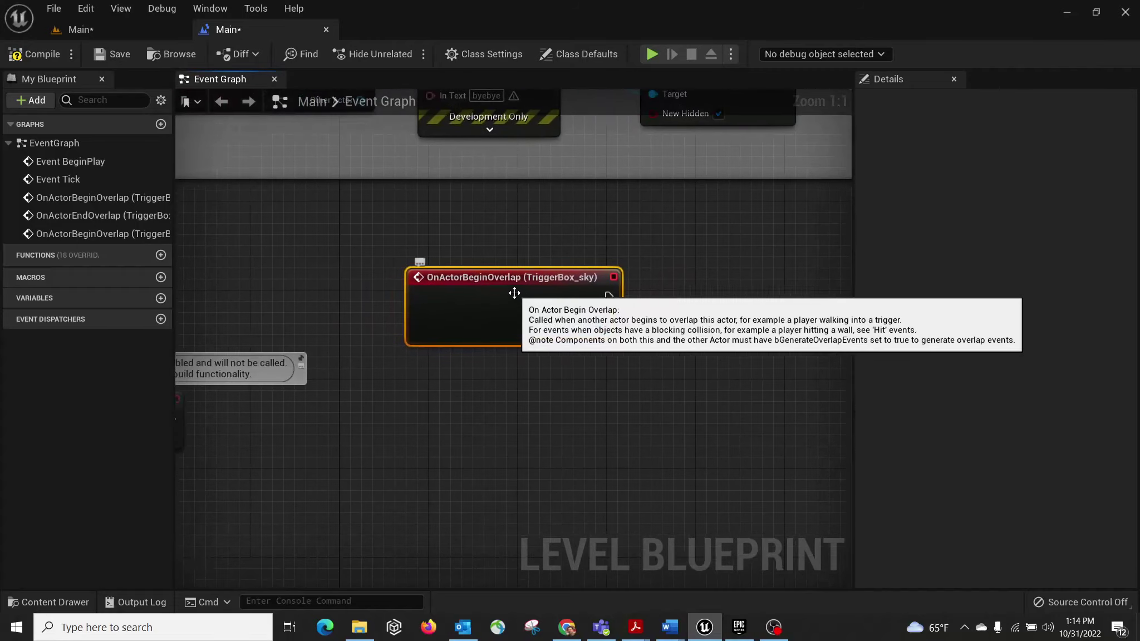
pyautogui.click(453, 381)
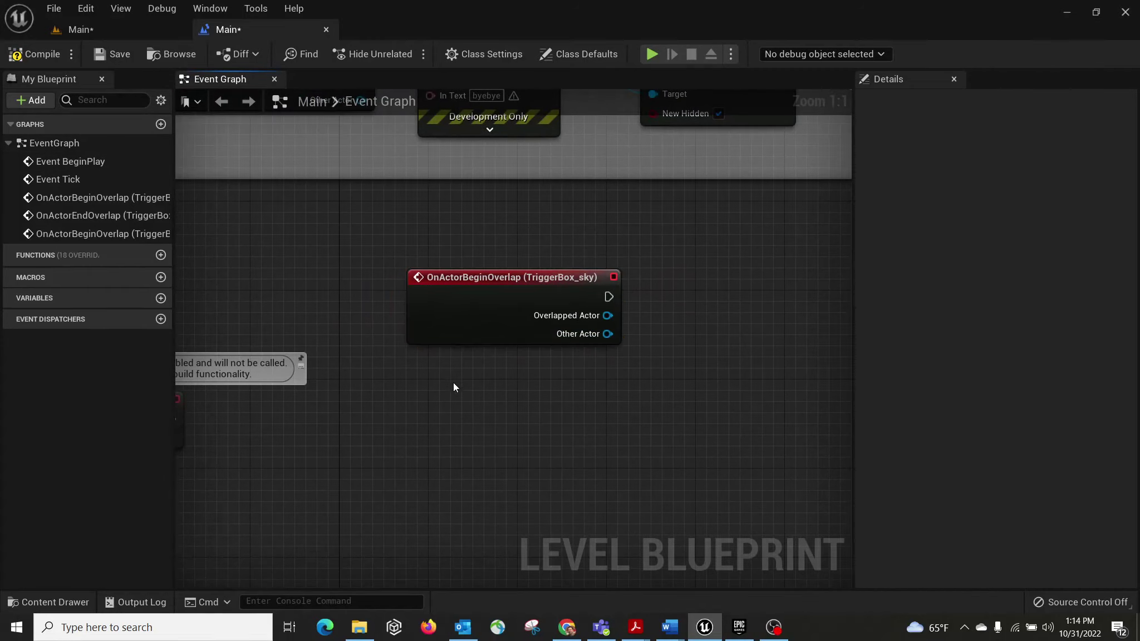
# Add an On Actor End Overlap event for TriggerBox_sky below its begin overlap event.
pyautogui.rightClick(457, 383)
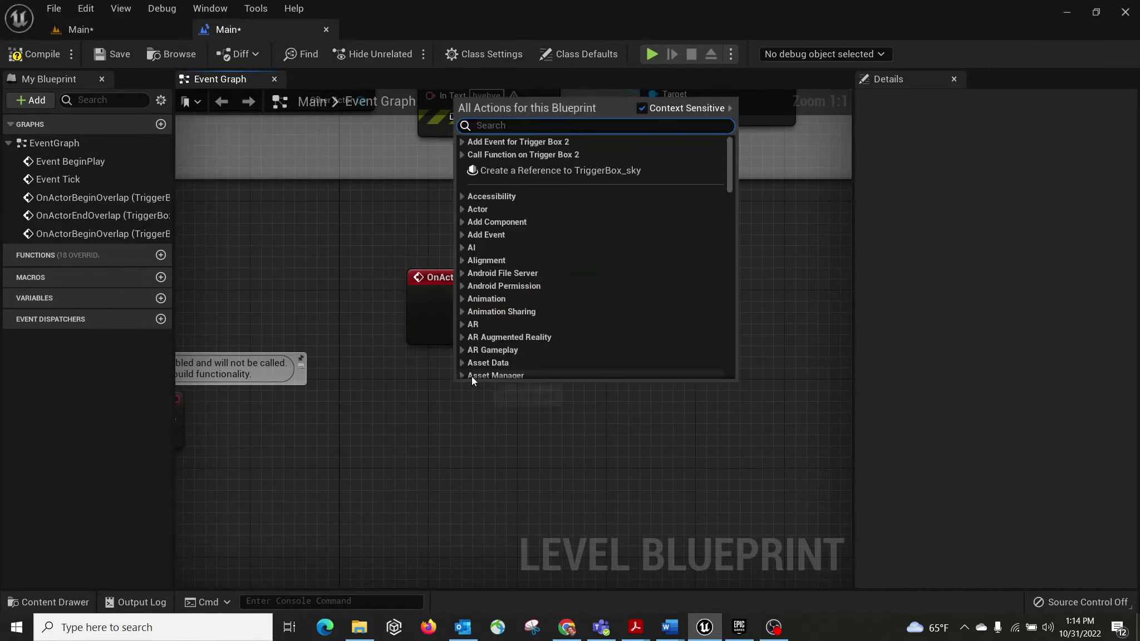
pyautogui.click(463, 142)
pyautogui.click(469, 155)
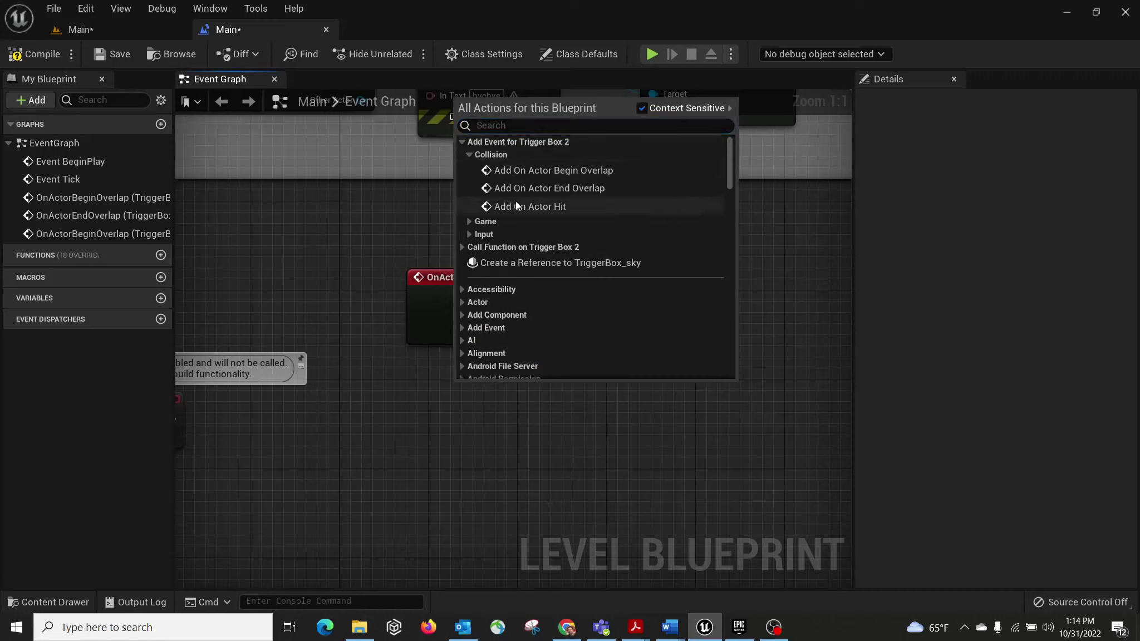
pyautogui.click(568, 190)
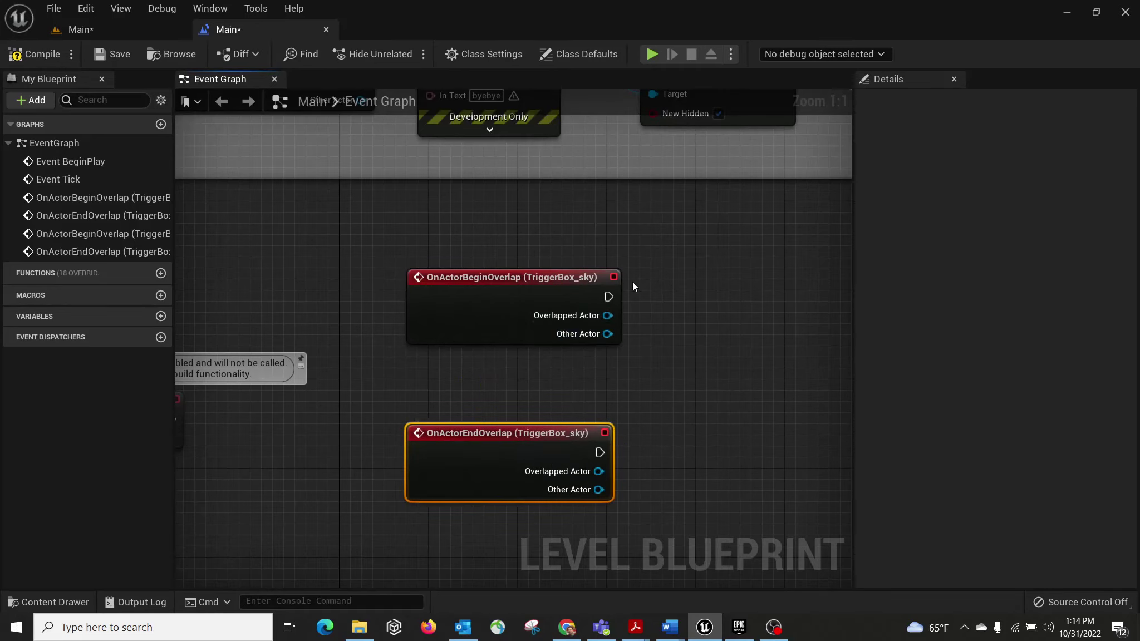
pyautogui.click(673, 354)
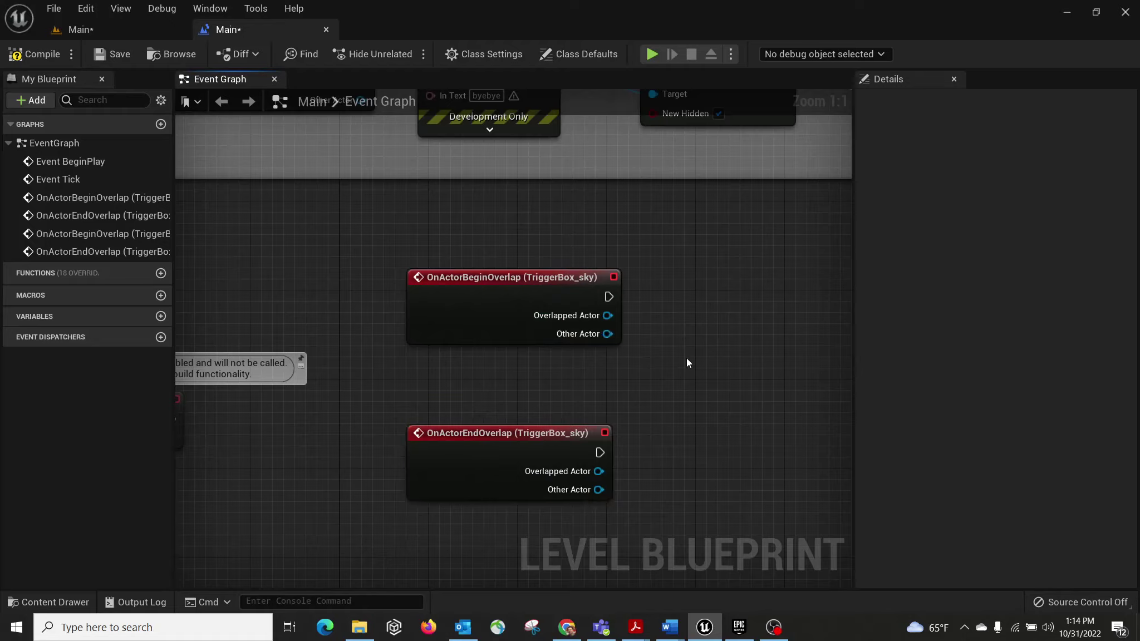
# Select the SunSky actor in the Main level and place a reference to it in the level blueprint beside the TriggerBox_sky events.
pyautogui.moveTo(687, 361); pyautogui.dragTo(522, 333, button='right')
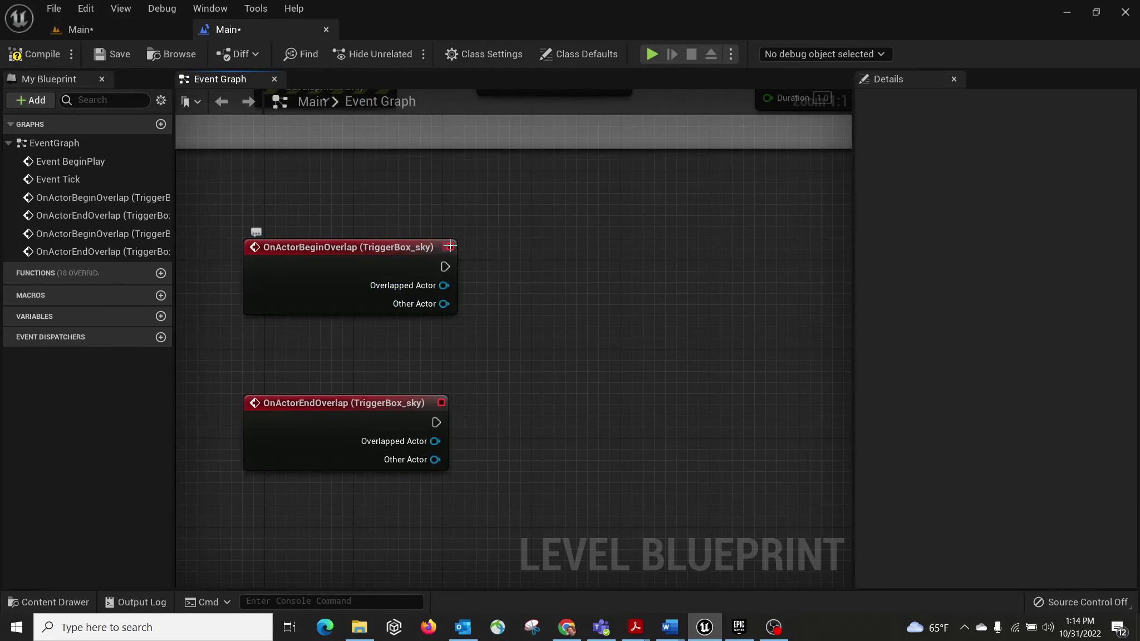
pyautogui.click(78, 29)
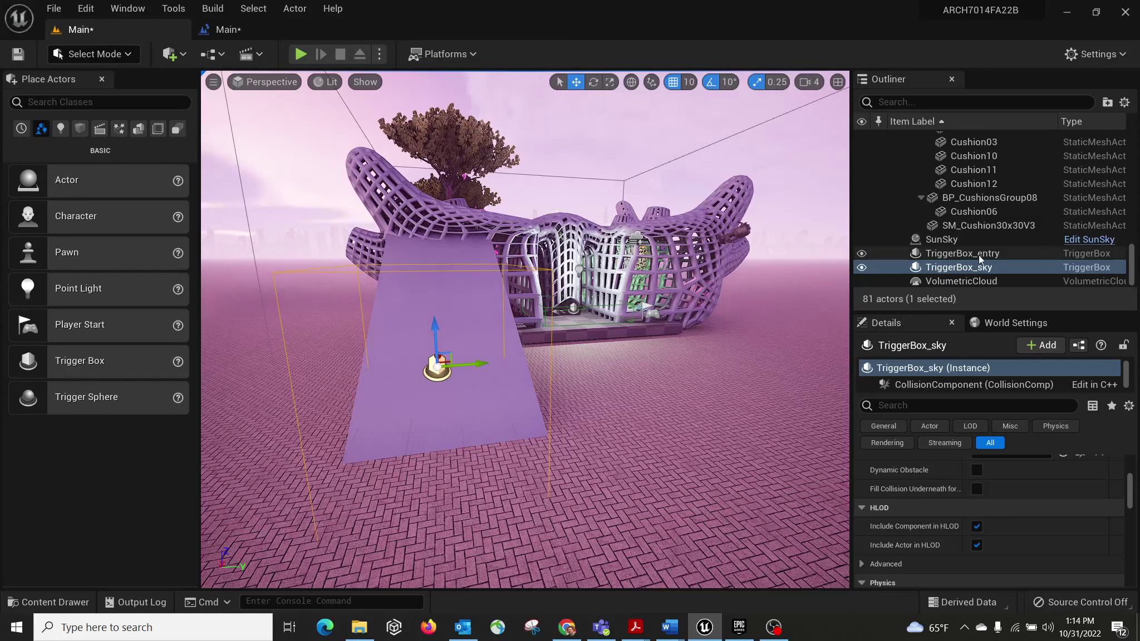
pyautogui.click(958, 240)
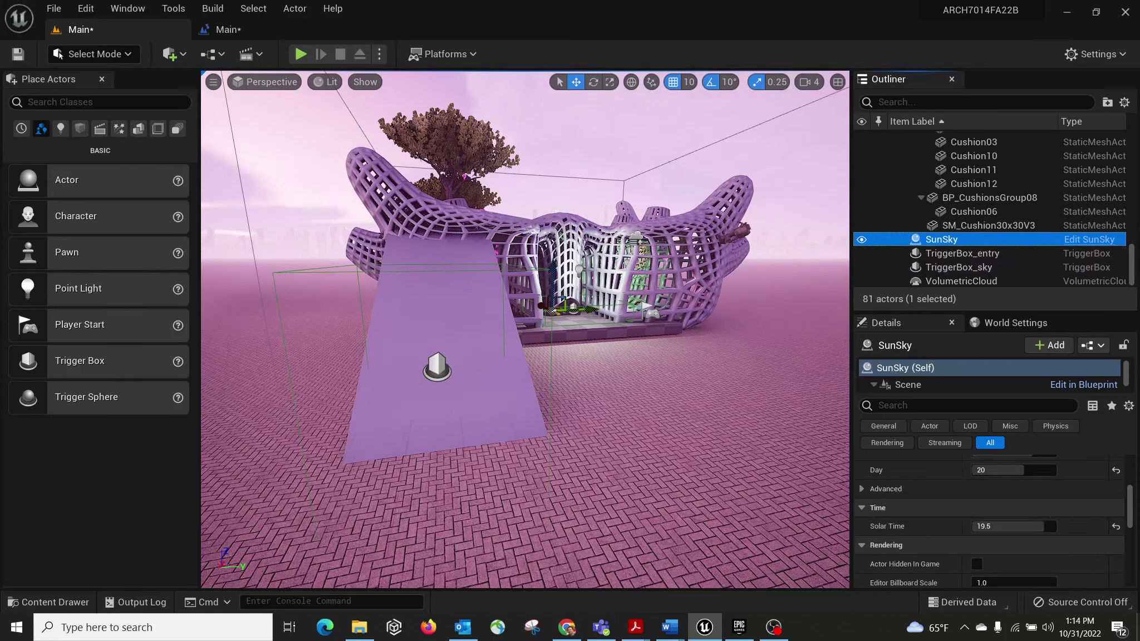
pyautogui.press('f')
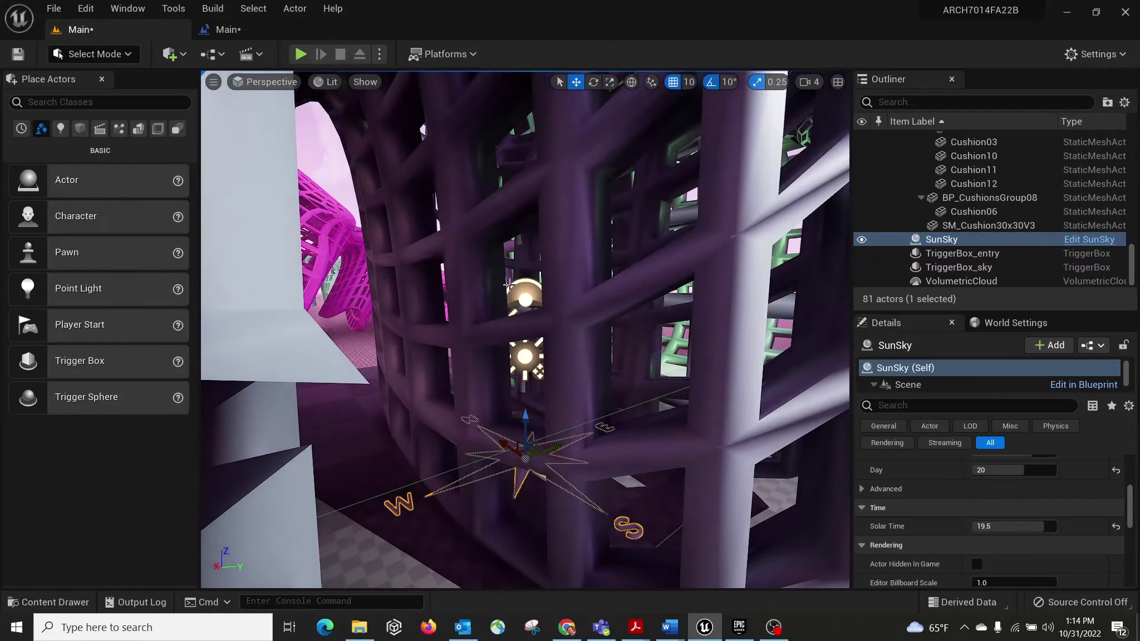
pyautogui.moveTo(507, 285)
pyautogui.mouseDown(button='right')
pyautogui.moveTo(515, 345)
pyautogui.moveTo(501, 300)
pyautogui.moveTo(451, 292)
pyautogui.moveTo(501, 287)
pyautogui.mouseUp(button='right')
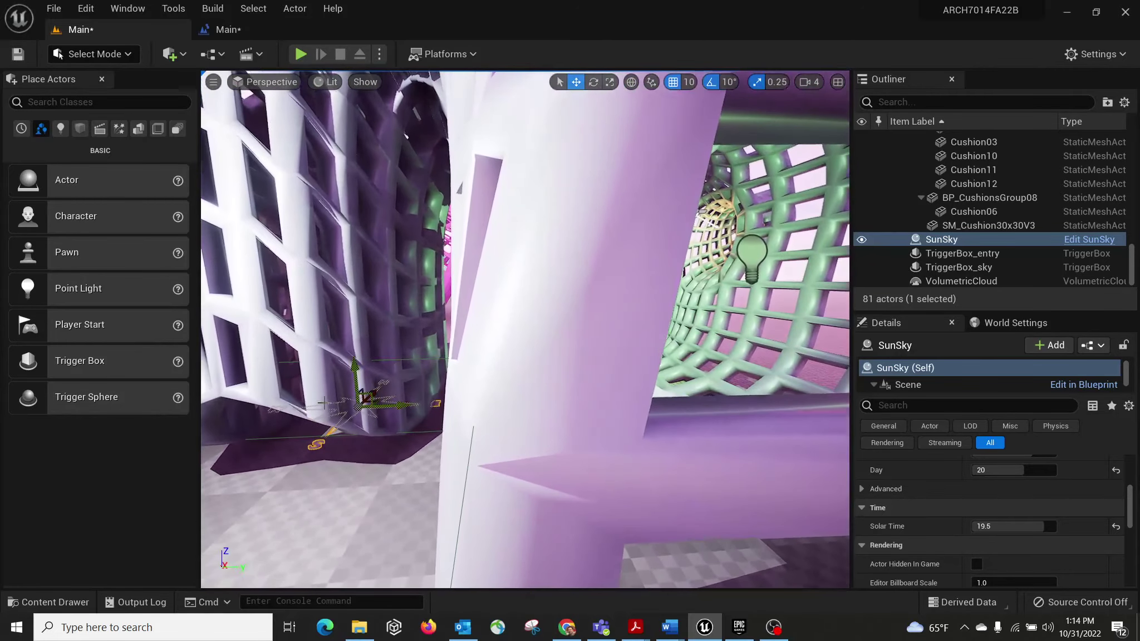
pyautogui.click(273, 31)
pyautogui.rightClick(598, 296)
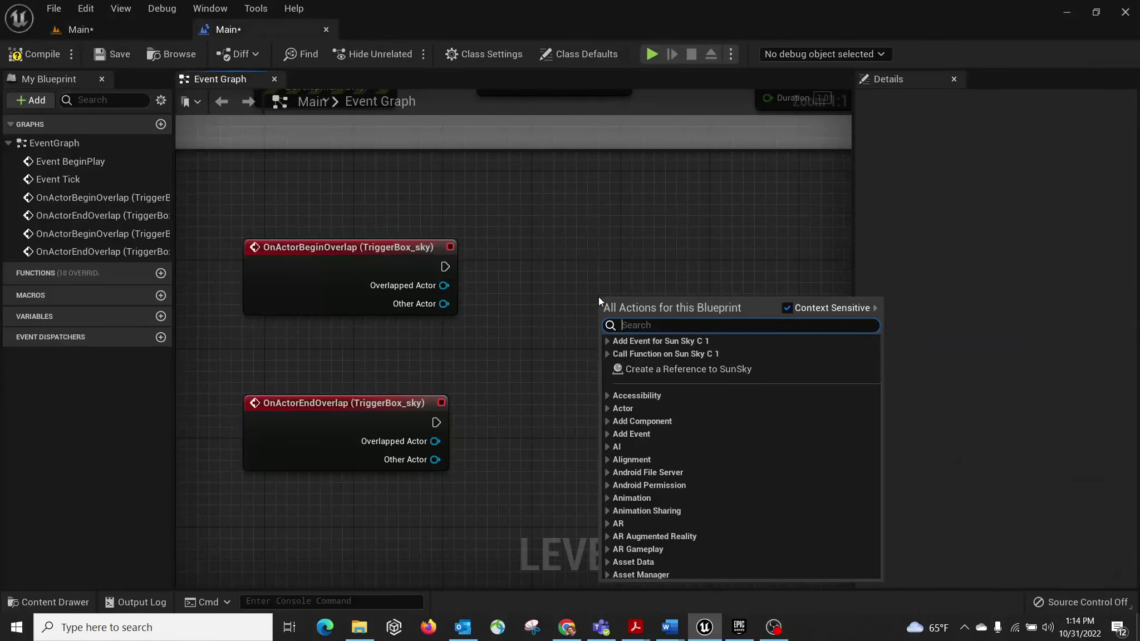
pyautogui.click(669, 370)
pyautogui.moveTo(618, 324); pyautogui.dragTo(493, 324, button='right')
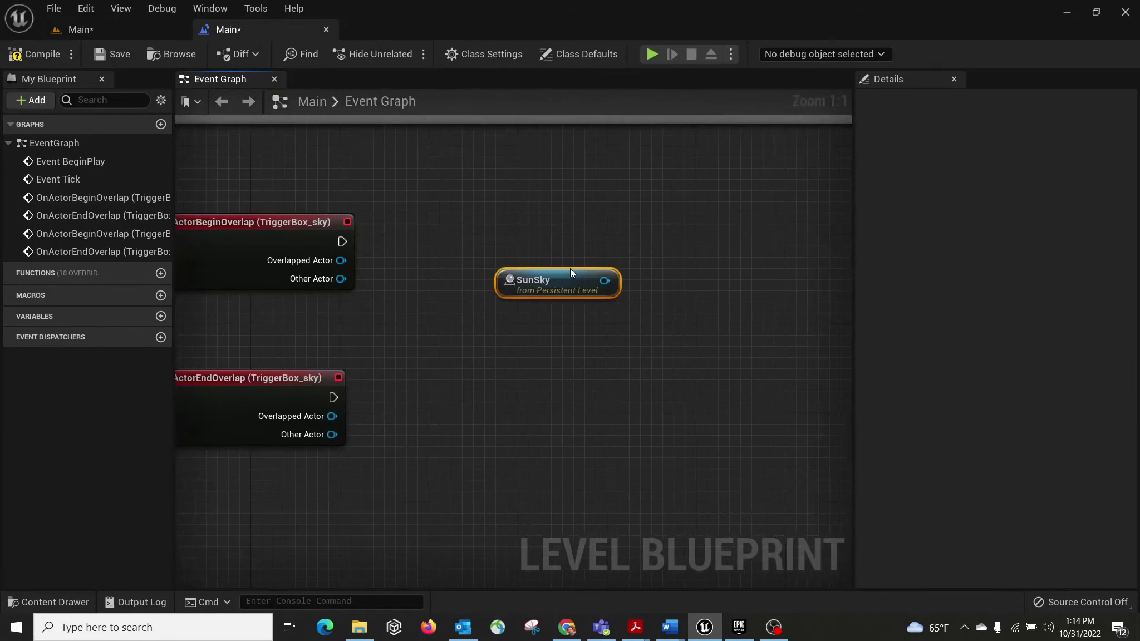
pyautogui.moveTo(571, 275); pyautogui.dragTo(527, 311)
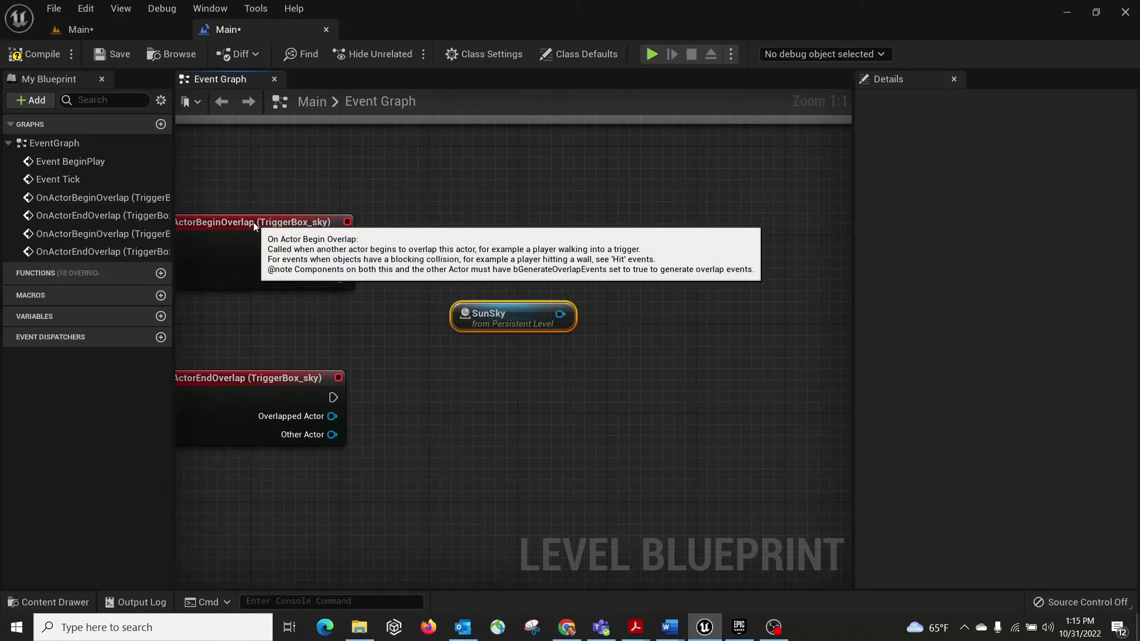
# Shift the begin overlap event slightly up and search the actions available from the SunSky reference for "solar".
pyautogui.moveTo(252, 221); pyautogui.dragTo(264, 211)
pyautogui.moveTo(561, 315); pyautogui.dragTo(684, 353)
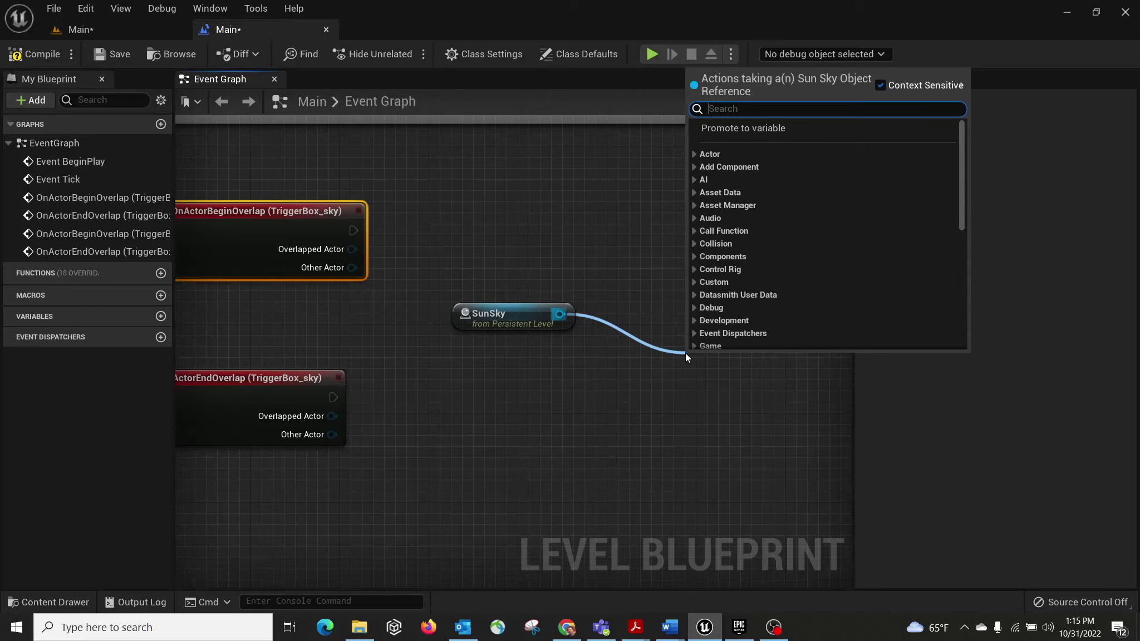
pyautogui.write('solar')
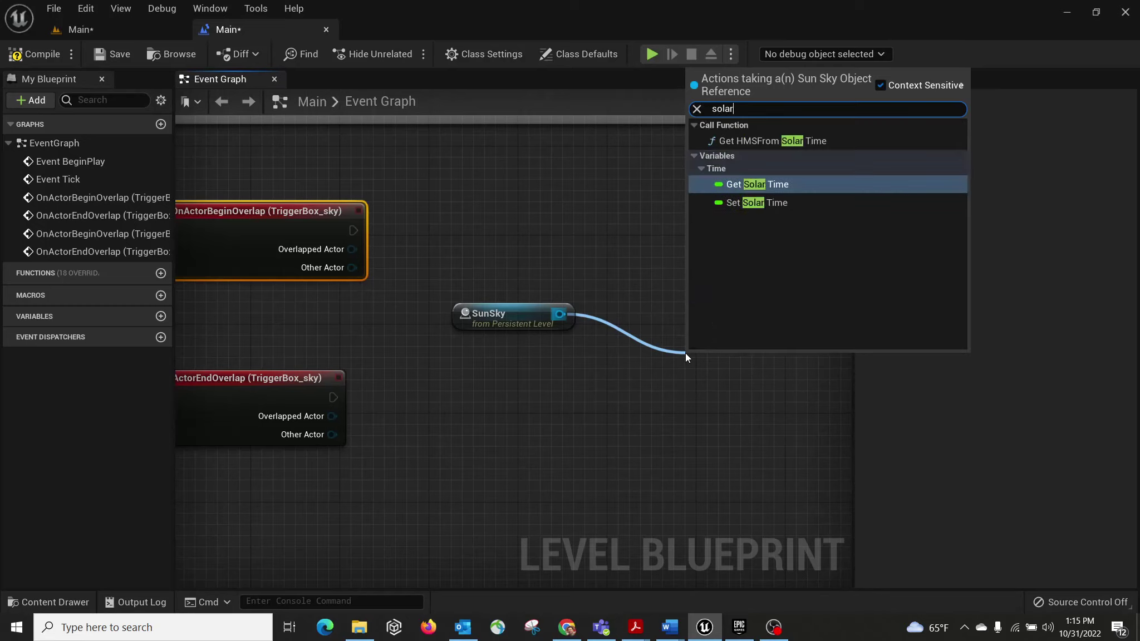
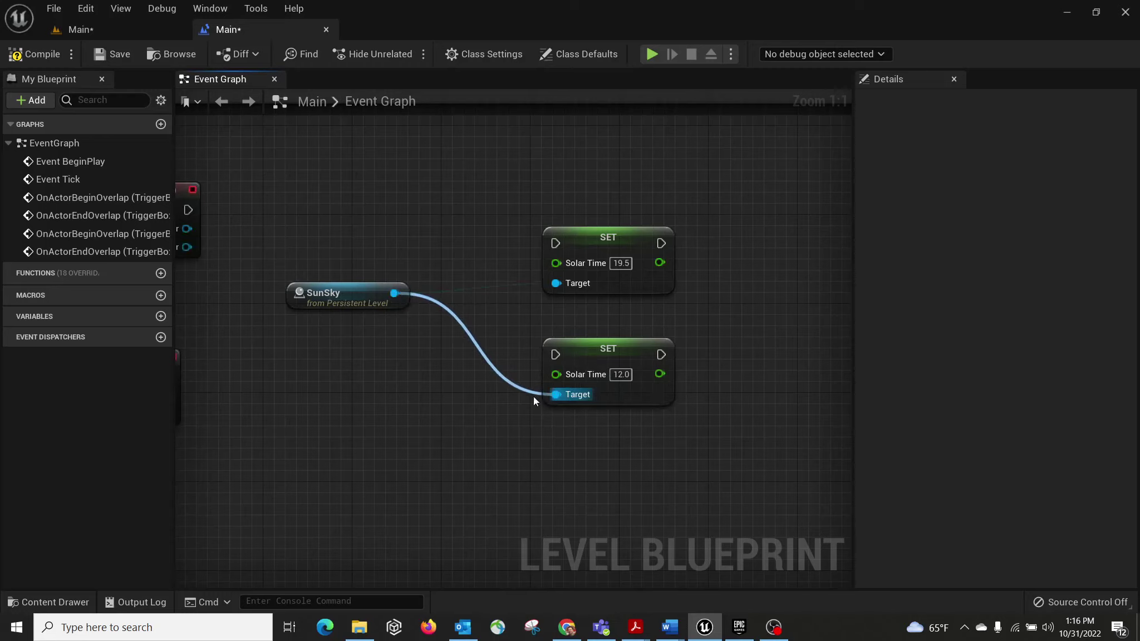
# Space out the 19.5 Solar Time SET node, the SunSky reference and the two TriggerBox_sky overlap events in the graph.
pyautogui.moveTo(591, 241); pyautogui.dragTo(602, 208)
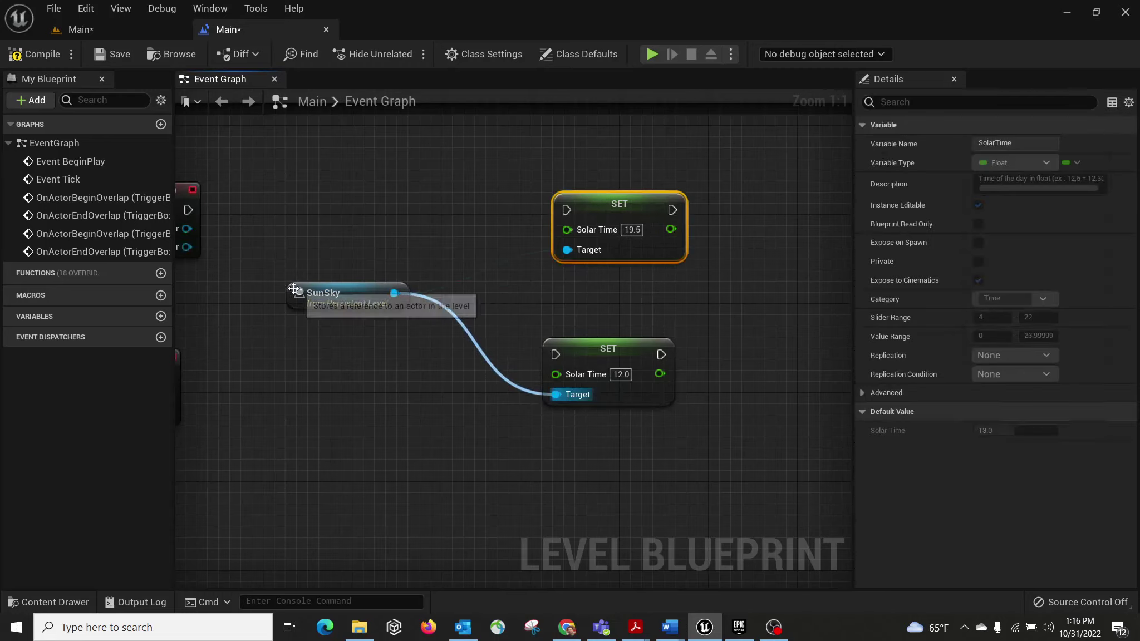
pyautogui.moveTo(344, 313); pyautogui.dragTo(366, 327)
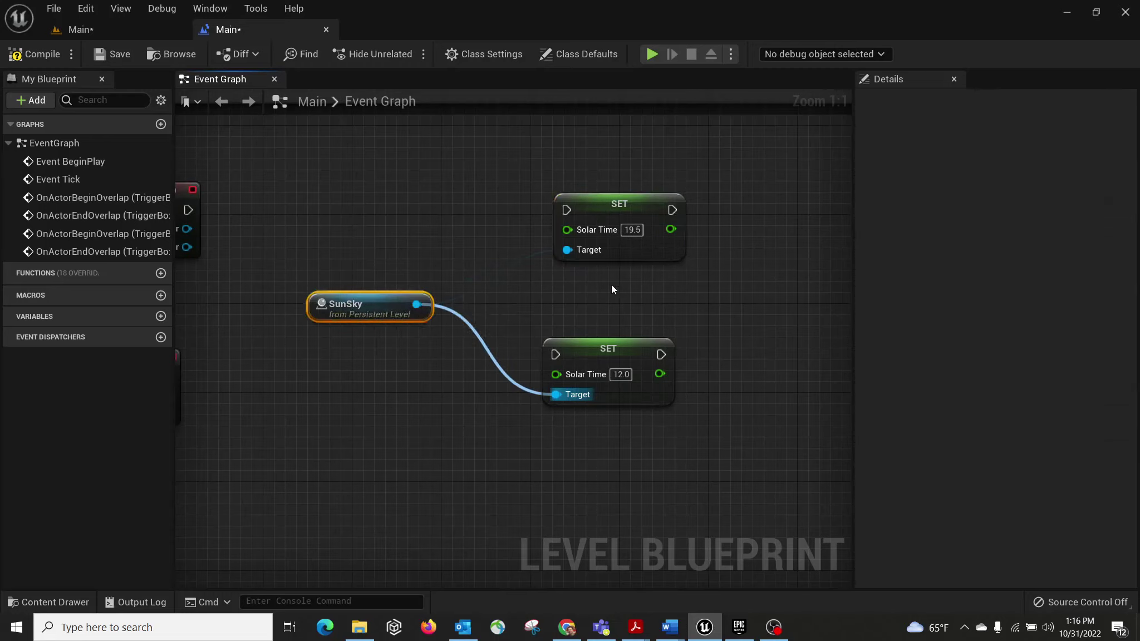
pyautogui.moveTo(401, 245); pyautogui.dragTo(572, 251, button='right')
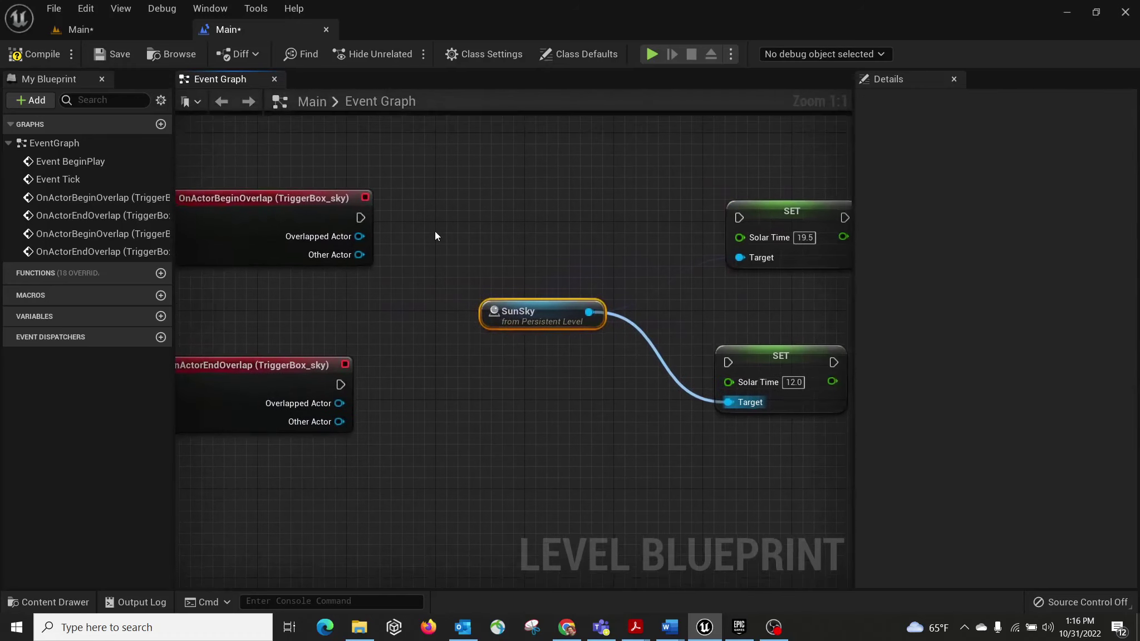
pyautogui.click(348, 187)
pyautogui.moveTo(280, 365); pyautogui.dragTo(359, 370)
pyautogui.moveTo(469, 246); pyautogui.dragTo(414, 253, button='right')
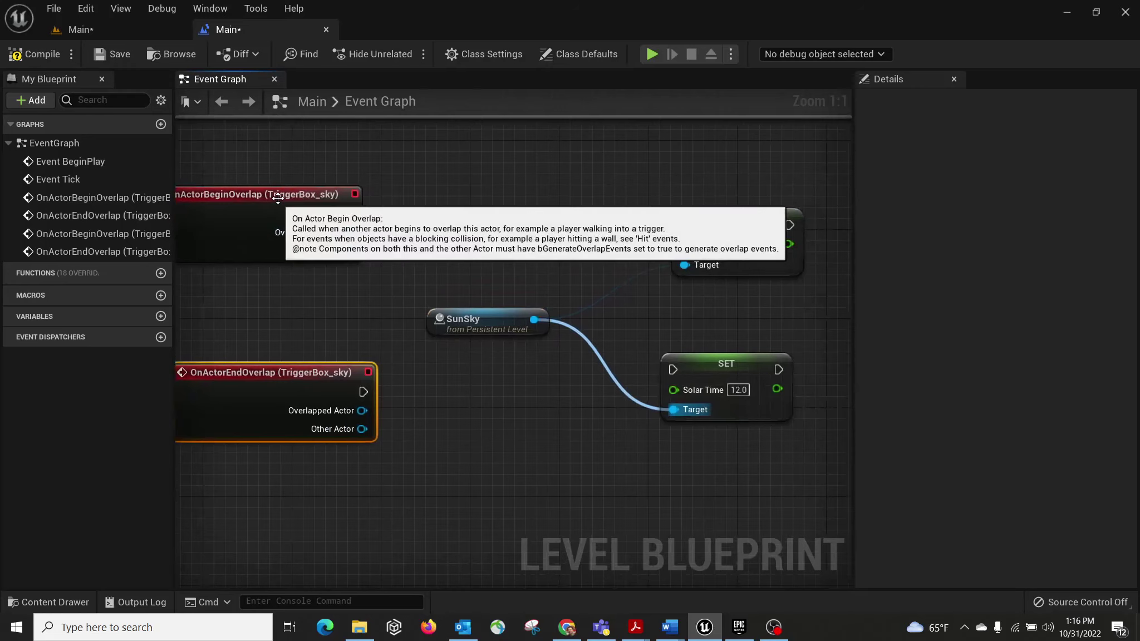
pyautogui.moveTo(277, 195); pyautogui.dragTo(289, 183)
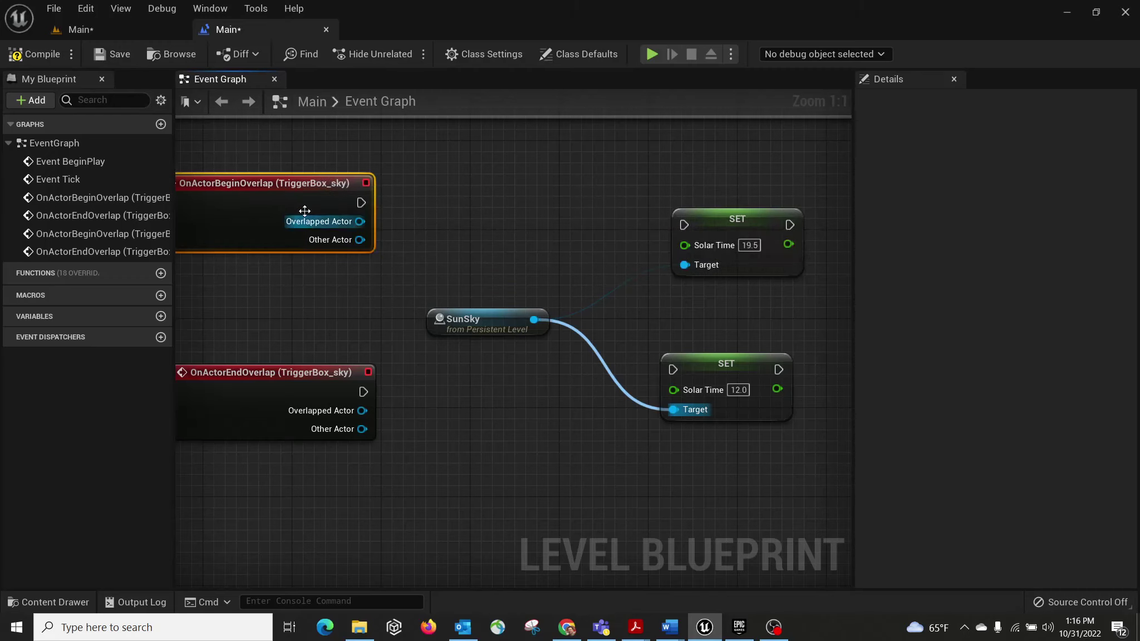
# Swap the overlap events' positions and wire OnActorBeginOverlap to the 12.0 Solar Time SET node and OnActorEndOverlap to the 19.5 one.
pyautogui.moveTo(304, 184); pyautogui.dragTo(315, 454)
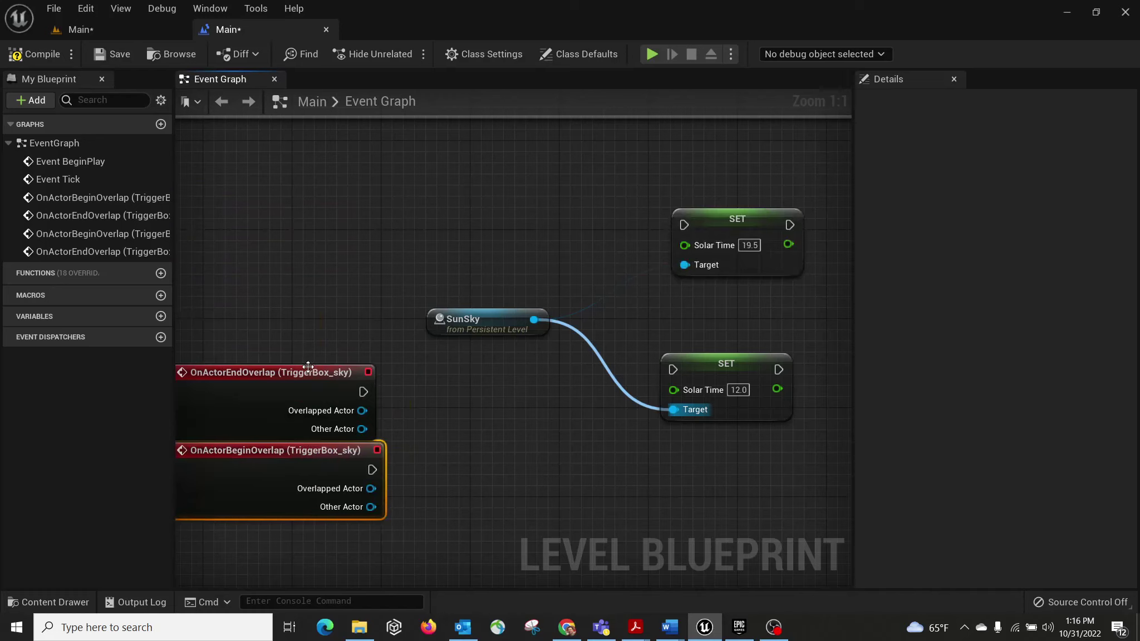
pyautogui.moveTo(307, 367); pyautogui.dragTo(329, 200)
pyautogui.moveTo(316, 448); pyautogui.dragTo(673, 370)
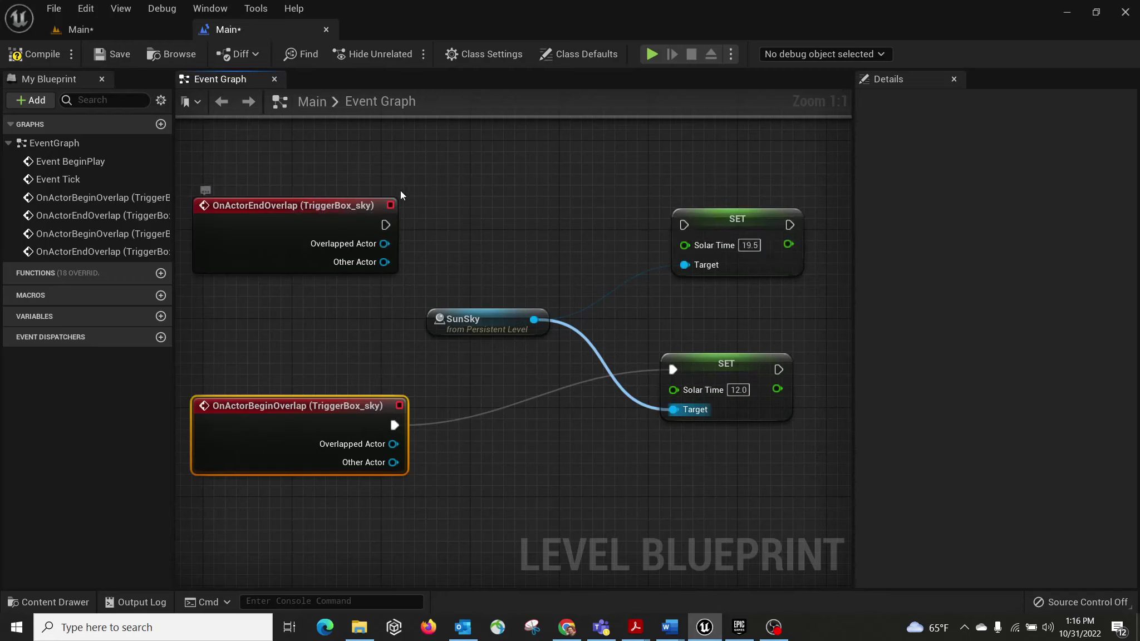
pyautogui.moveTo(384, 224); pyautogui.dragTo(691, 223)
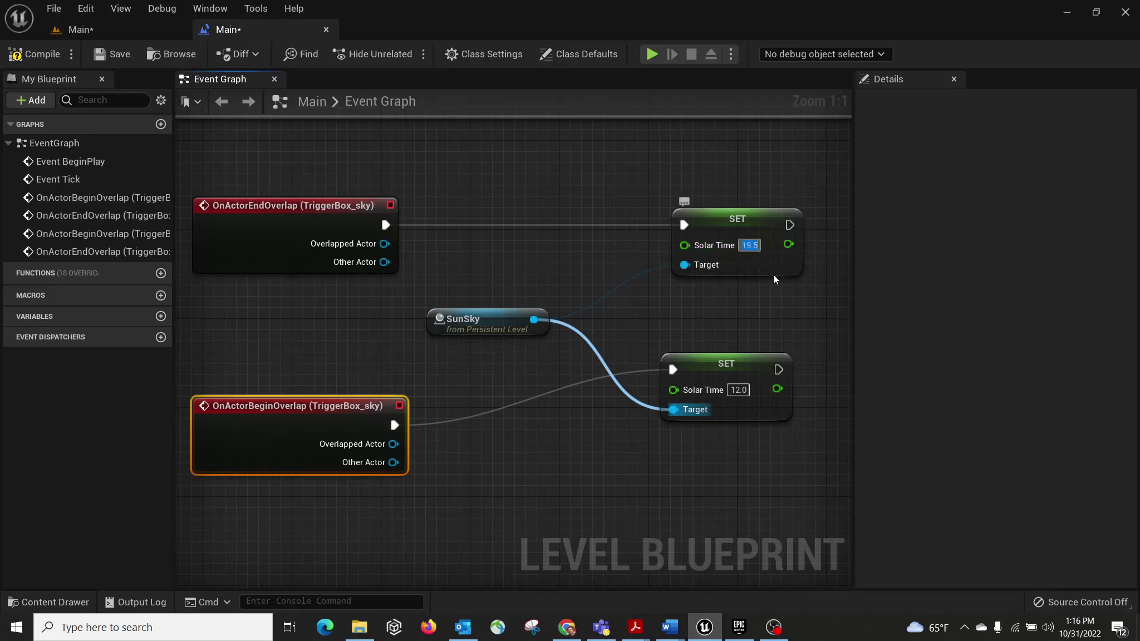
pyautogui.click(517, 280)
# Enclose the TriggerBox_sky events, SunSky reference and both SET nodes in a comment box titled "sky controll".
pyautogui.scroll(-2, 517, 279)
pyautogui.moveTo(223, 183); pyautogui.dragTo(765, 463)
pyautogui.press('c')
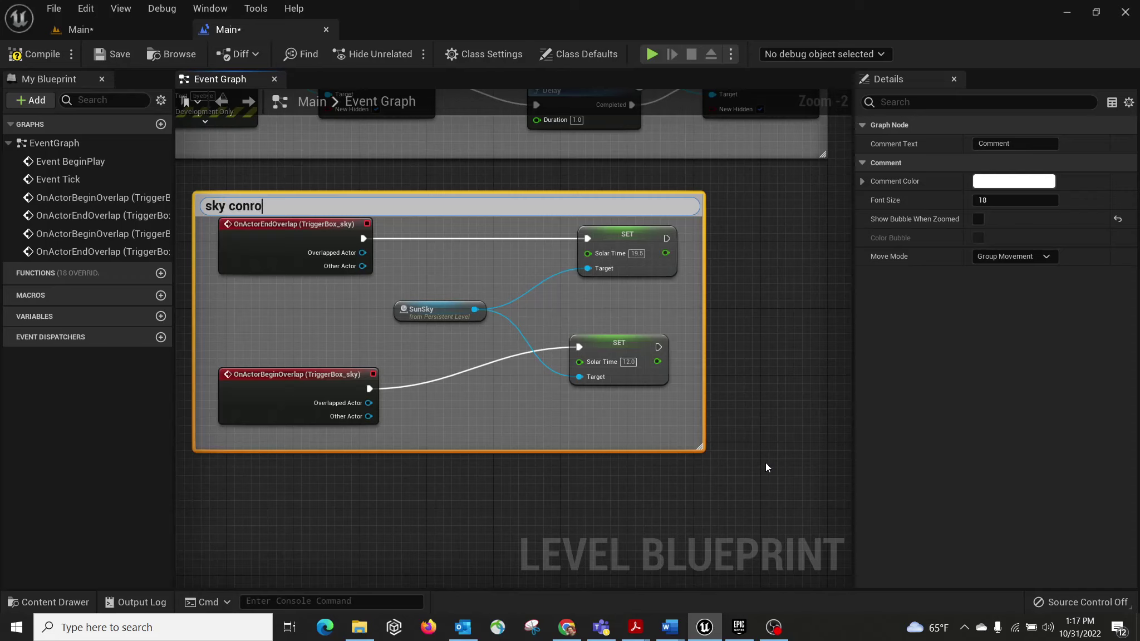
pyautogui.write('sky controll')
pyautogui.press('Return')
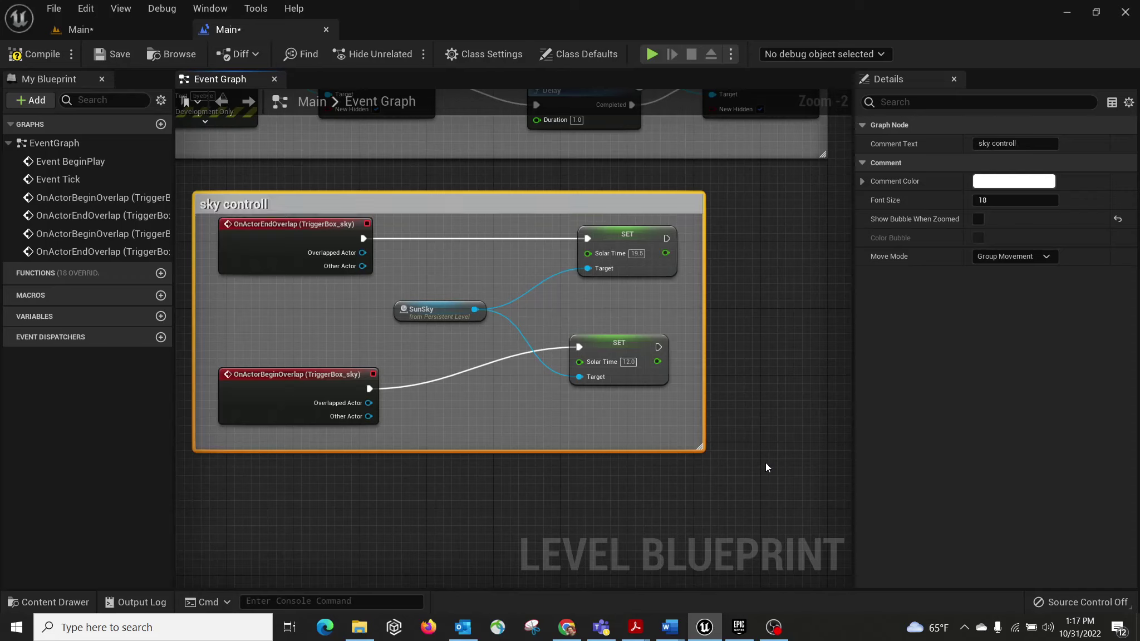
# Compile the level blueprint, play the level and run the character to the foot of the ramp inside TriggerBox_sky.
pyautogui.click(35, 54)
pyautogui.click(657, 54)
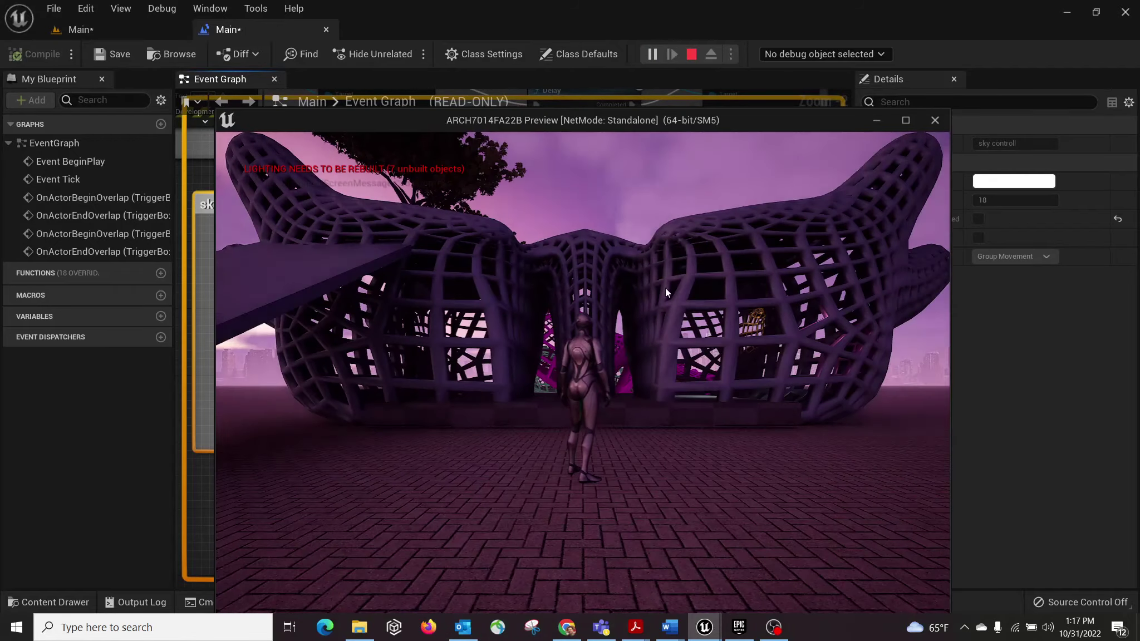
pyautogui.click(735, 408)
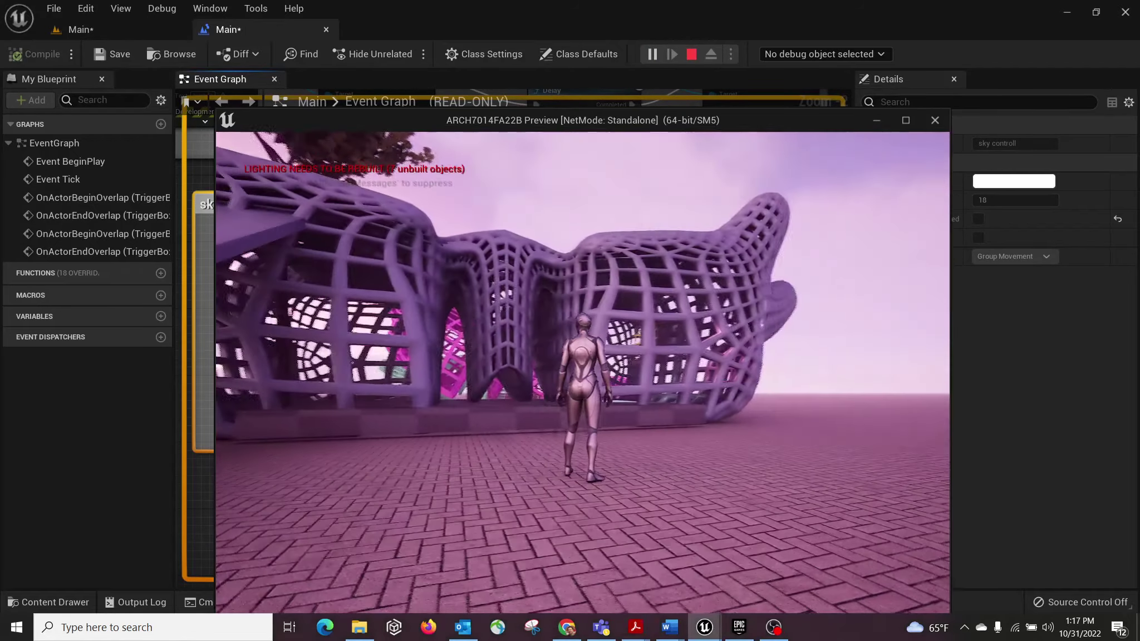
pyautogui.press('s')
pyautogui.press('a')
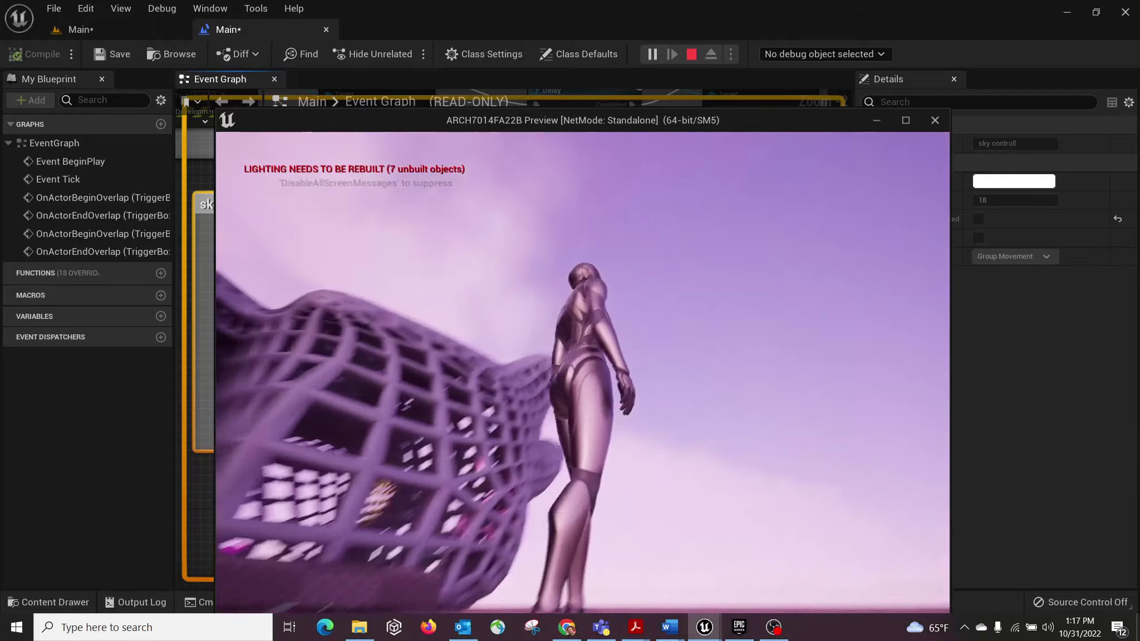
pyautogui.press('w')
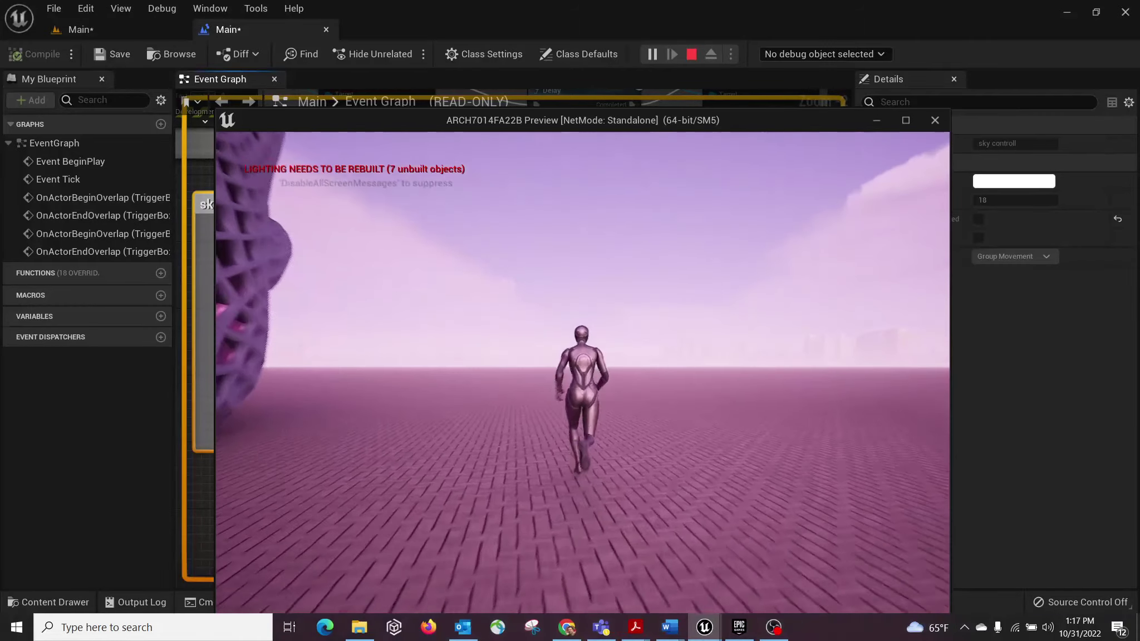
pyautogui.press('a')
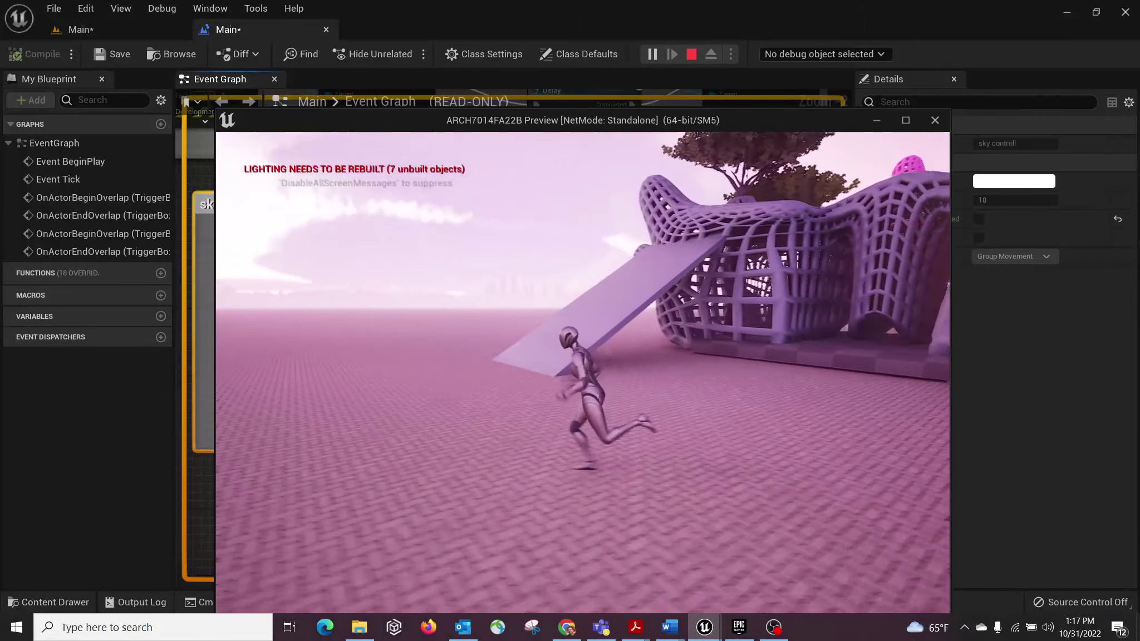
pyautogui.press('w')
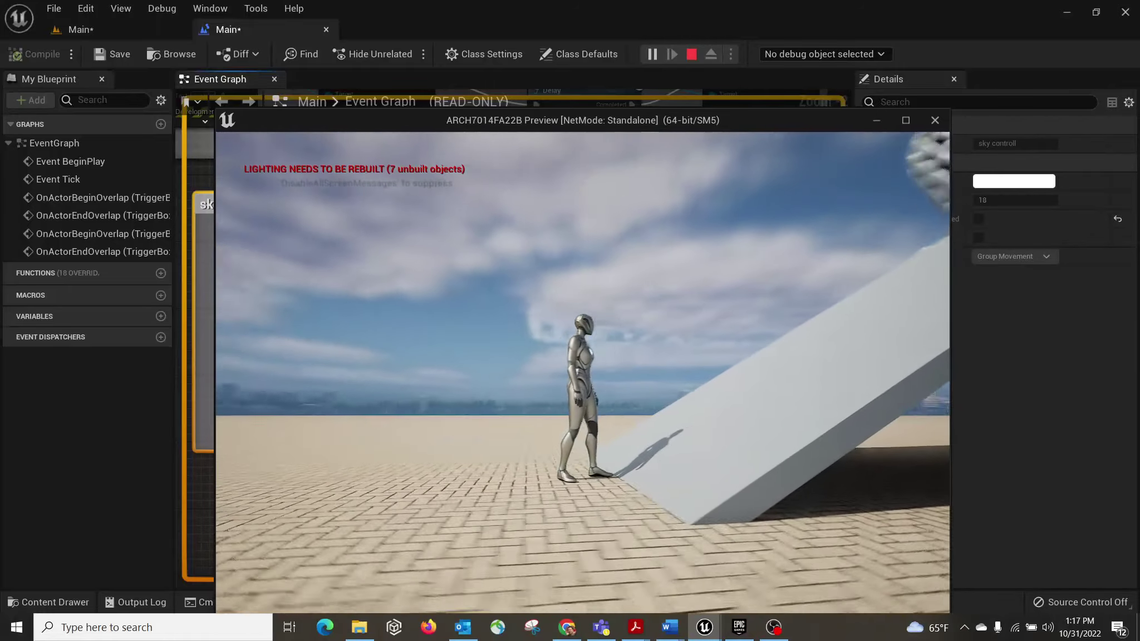
# Walk the character up the ramp out of the trigger area and look around at the sky lighting.
pyautogui.press('w')
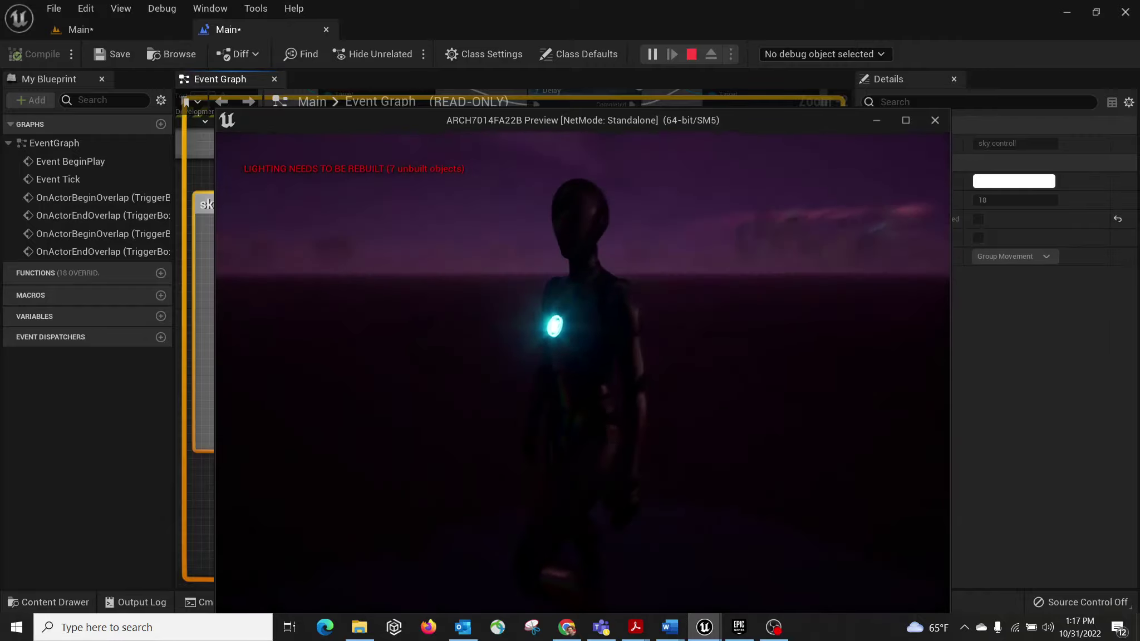
pyautogui.press('w')
pyautogui.press('w')
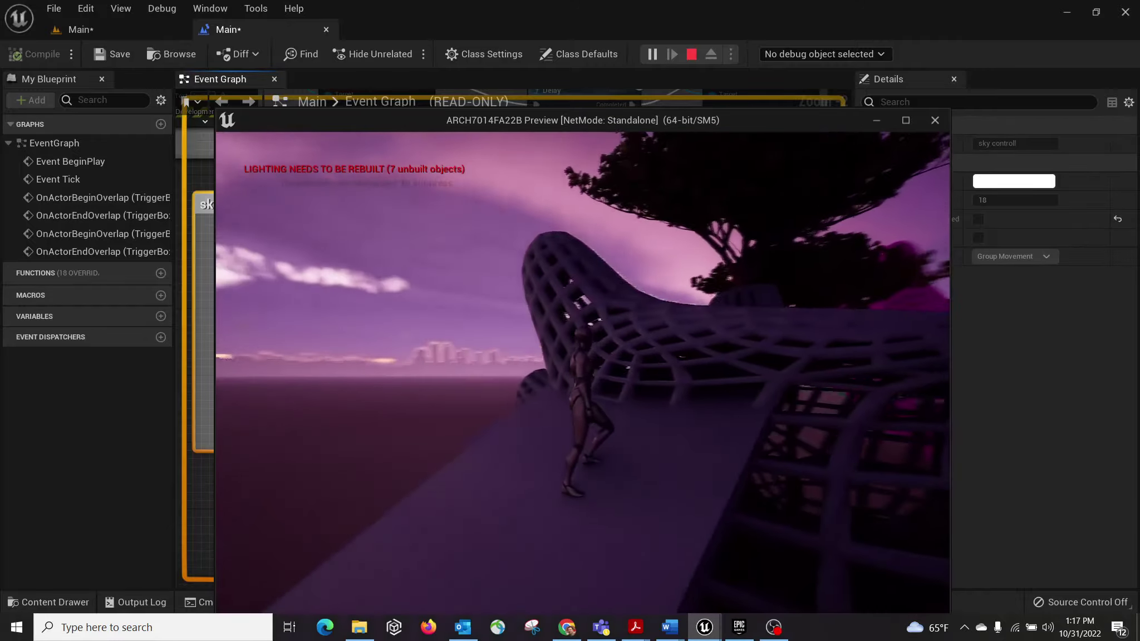
pyautogui.press('w')
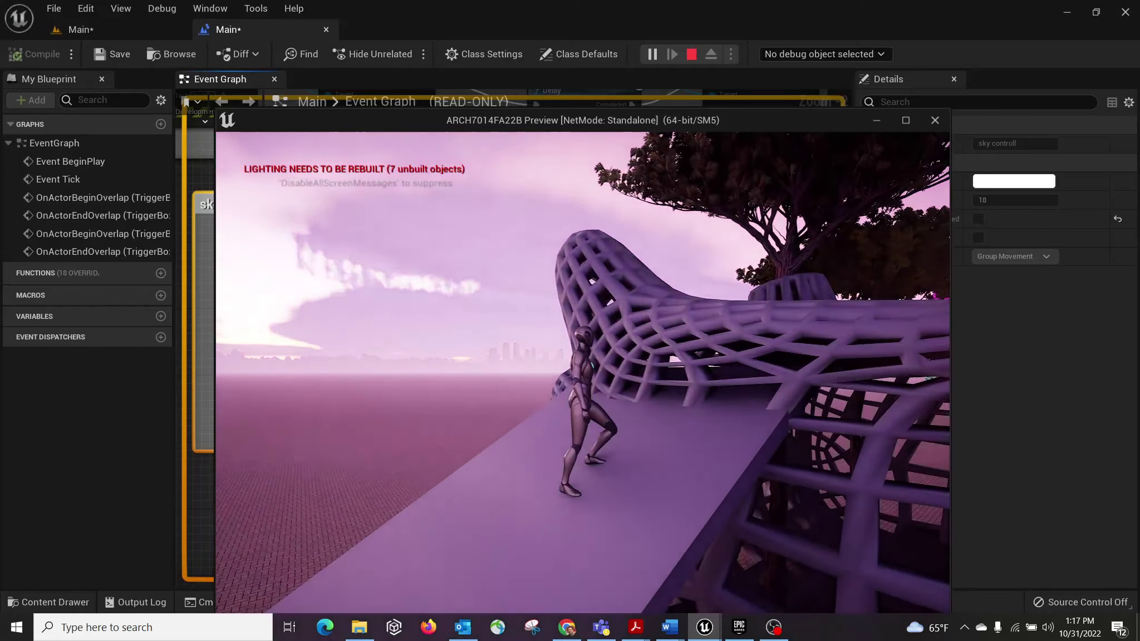
pyautogui.press('w')
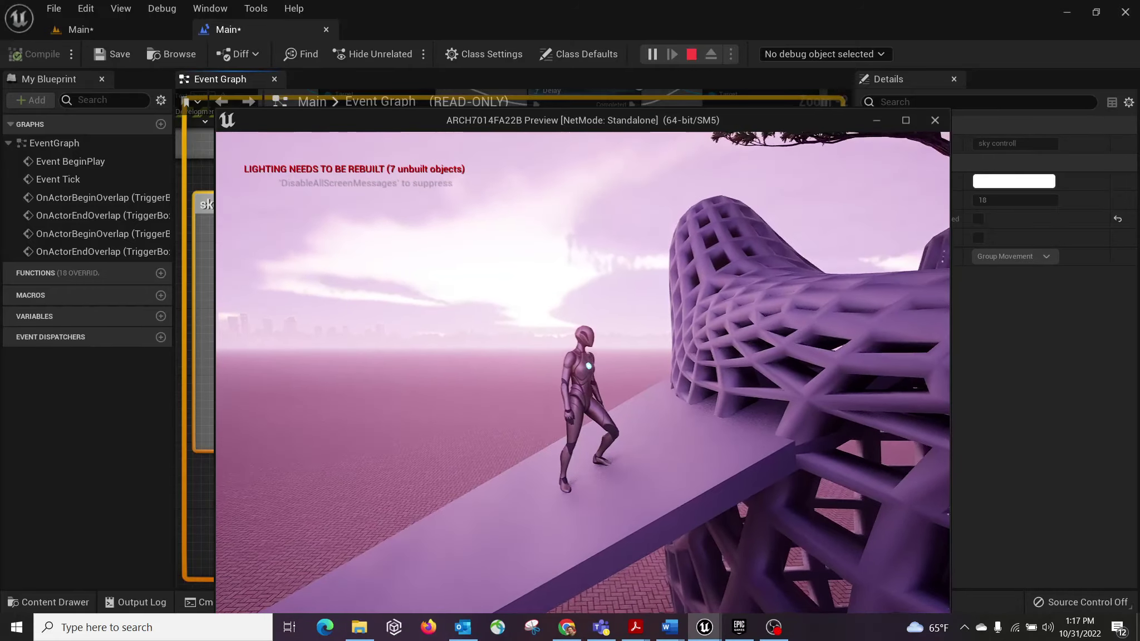
pyautogui.press('w')
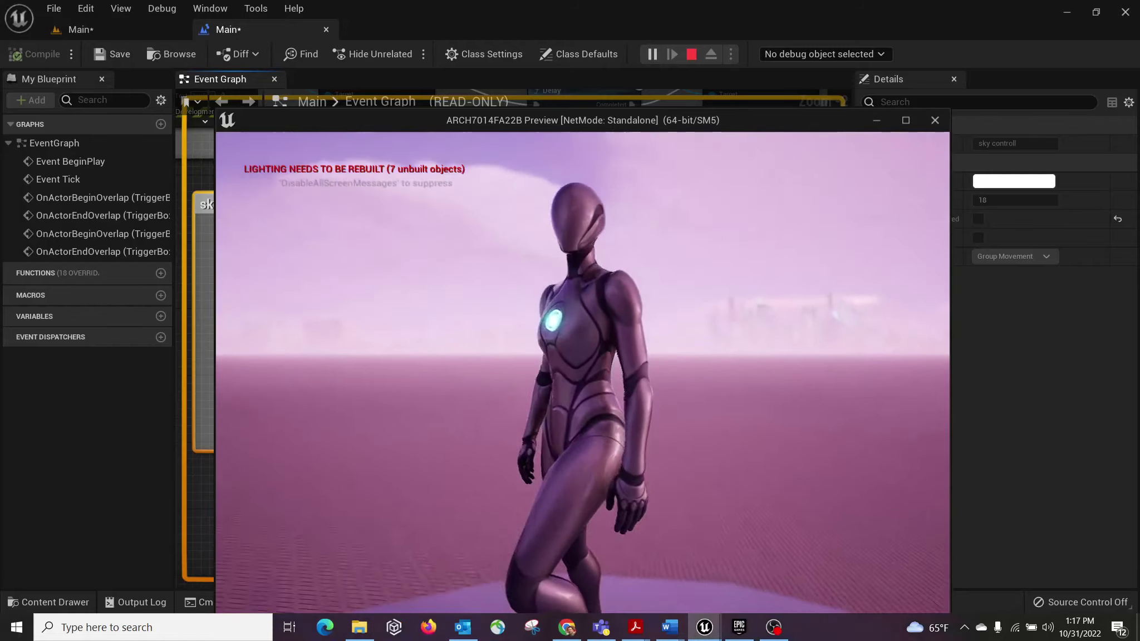
pyautogui.press('w')
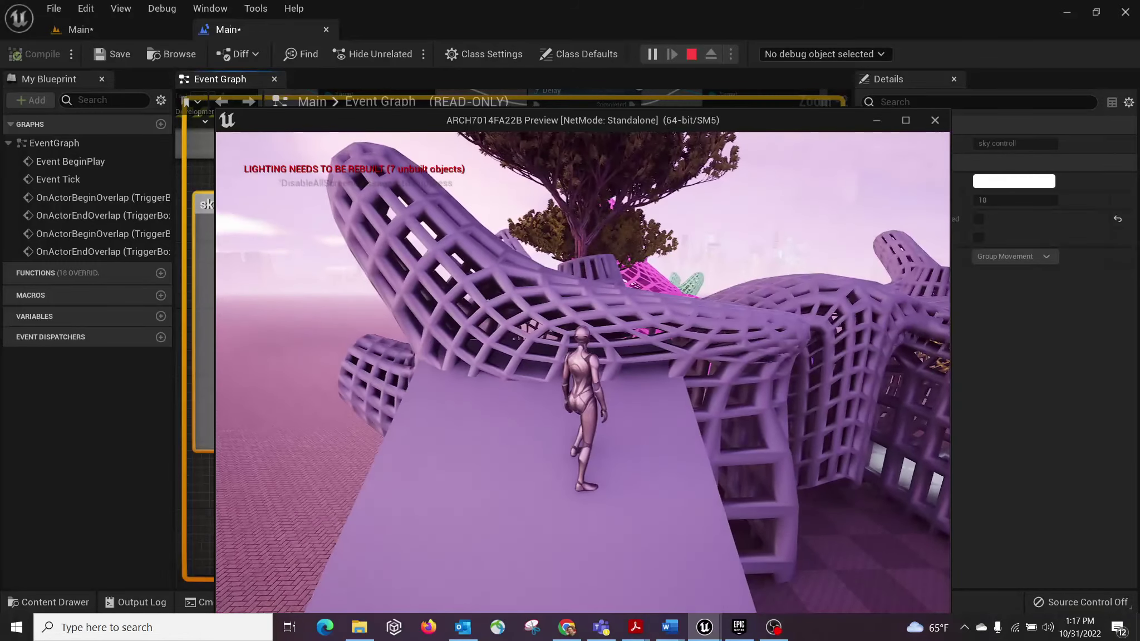
pyautogui.press('w')
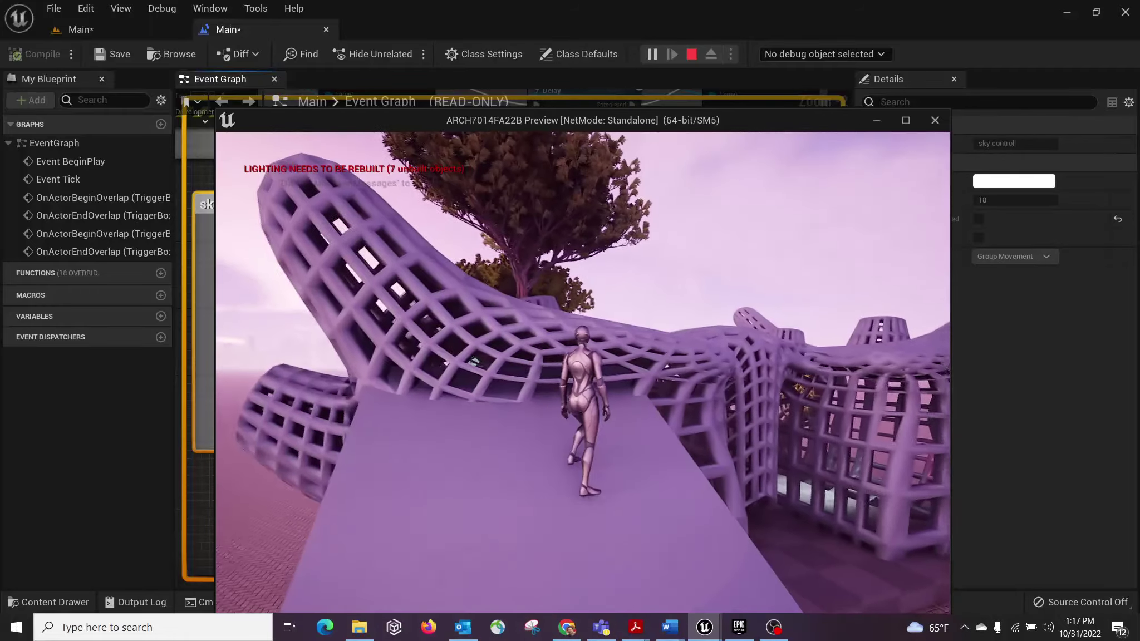
# Run the character back down the ramp into the trigger area, check the sky and end the play session.
pyautogui.press('w')
pyautogui.press('w')
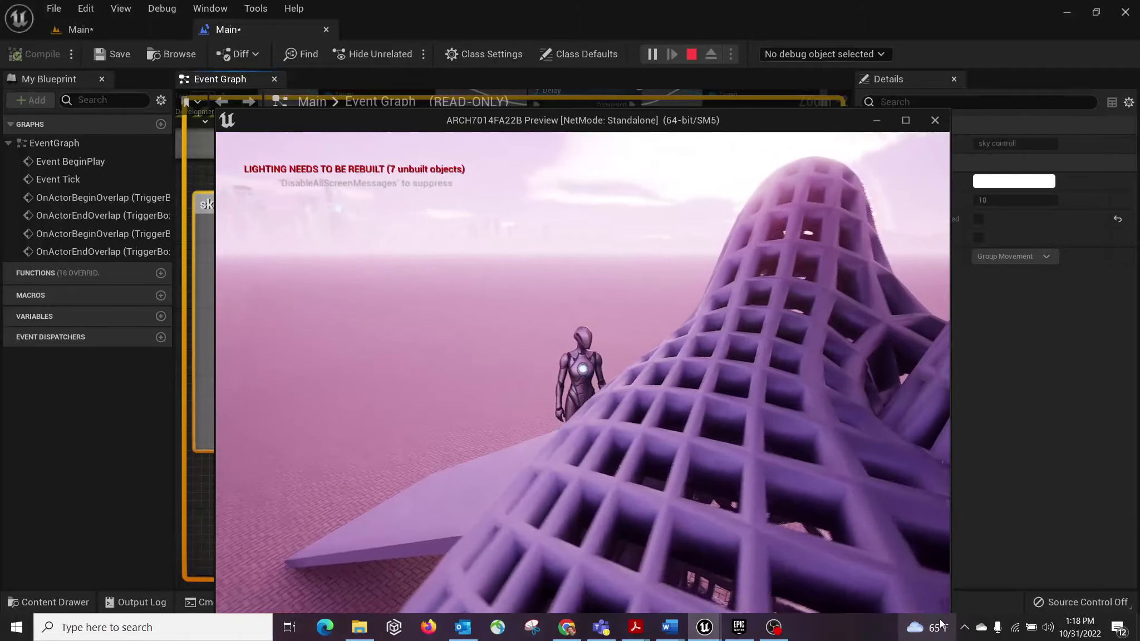
pyautogui.press('w')
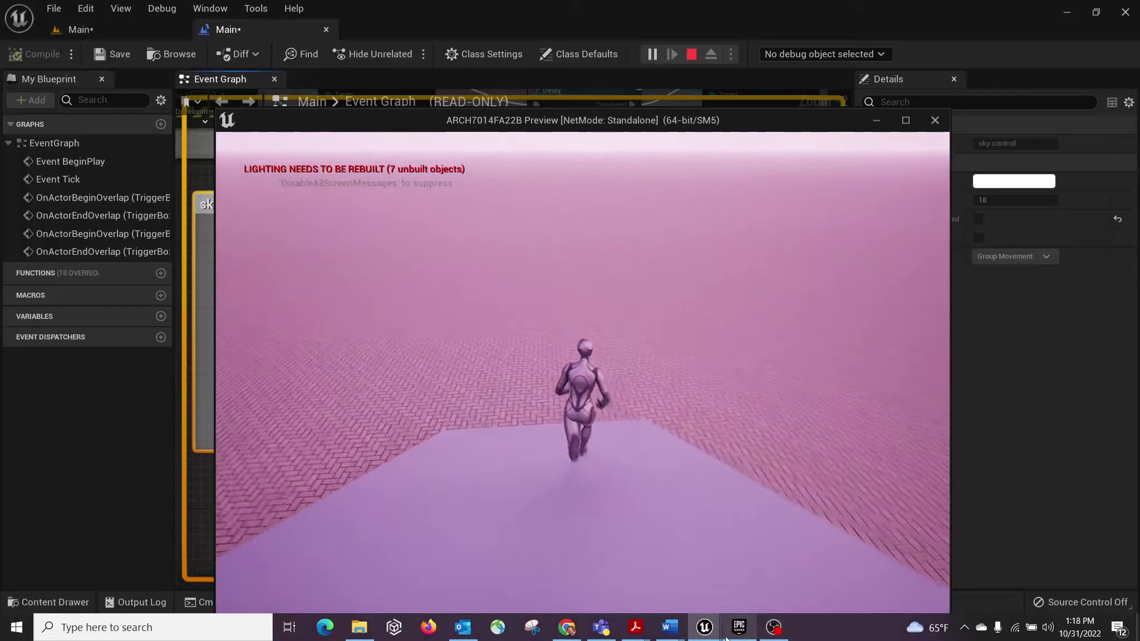
pyautogui.moveTo(688, 636)
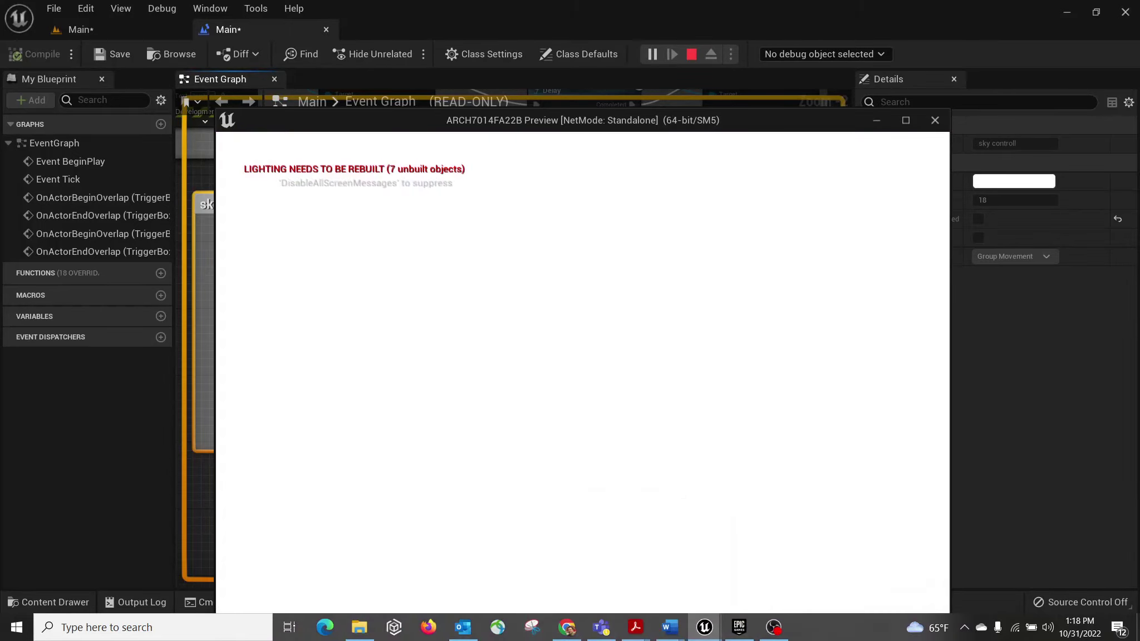
pyautogui.press('w')
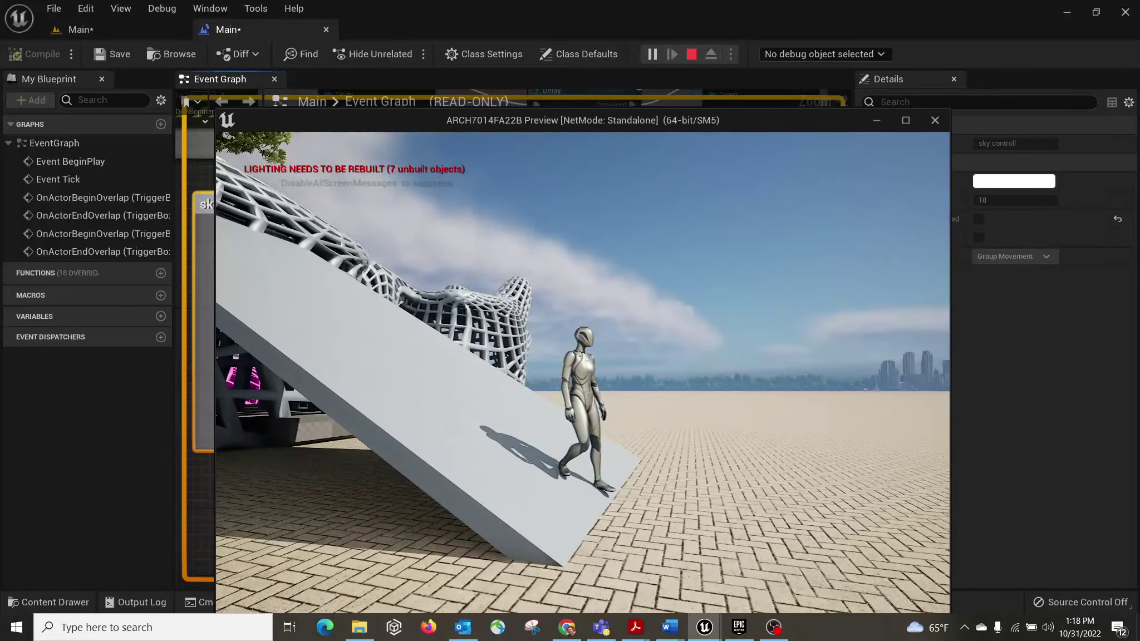
pyautogui.press('Escape')
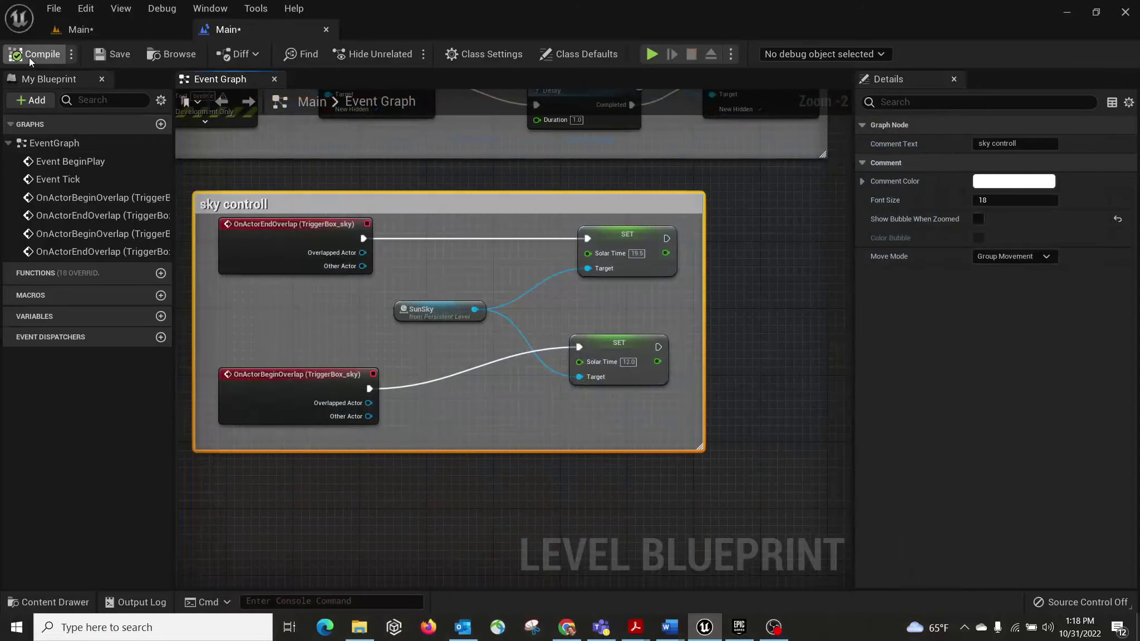
# In the Main level, select TriggerBox_sky and move it from the foot of the ramp up to the trees on the roof.
pyautogui.click(78, 29)
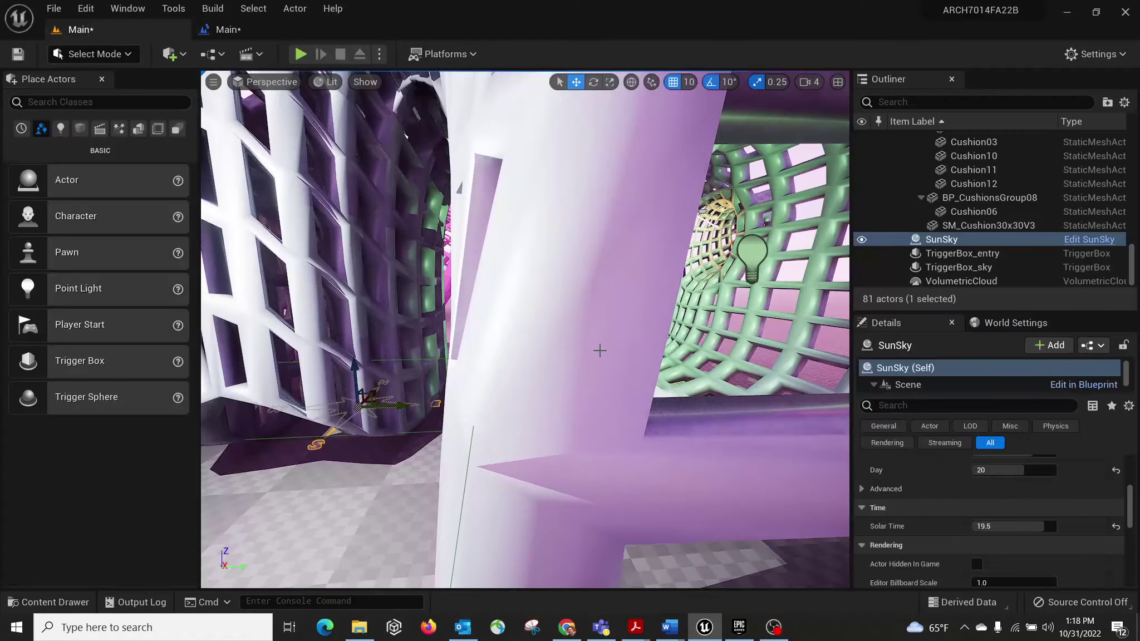
pyautogui.press('f')
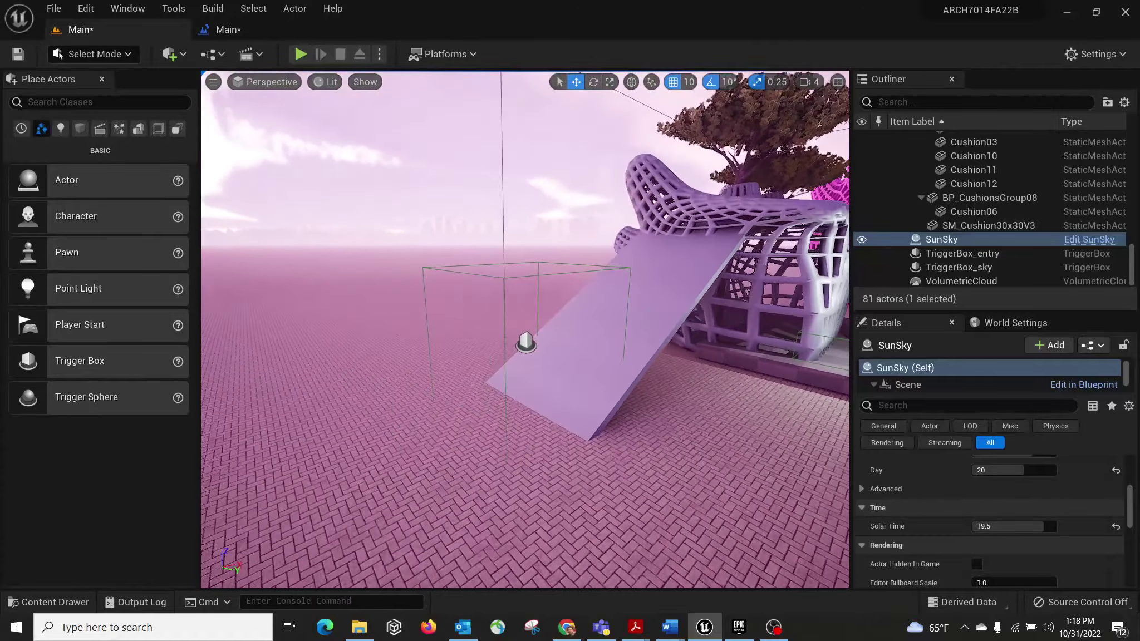
pyautogui.moveTo(586, 408)
pyautogui.mouseDown(button='right')
pyautogui.moveTo(717, 409)
pyautogui.moveTo(586, 409)
pyautogui.mouseUp(button='right')
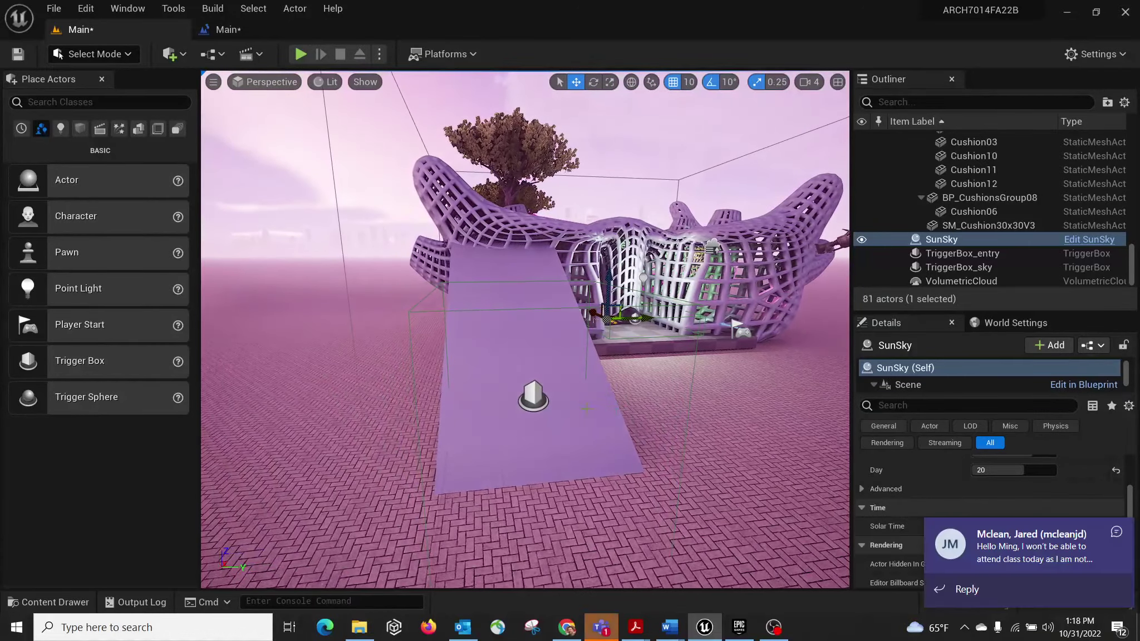
pyautogui.click(531, 397)
pyautogui.press('f')
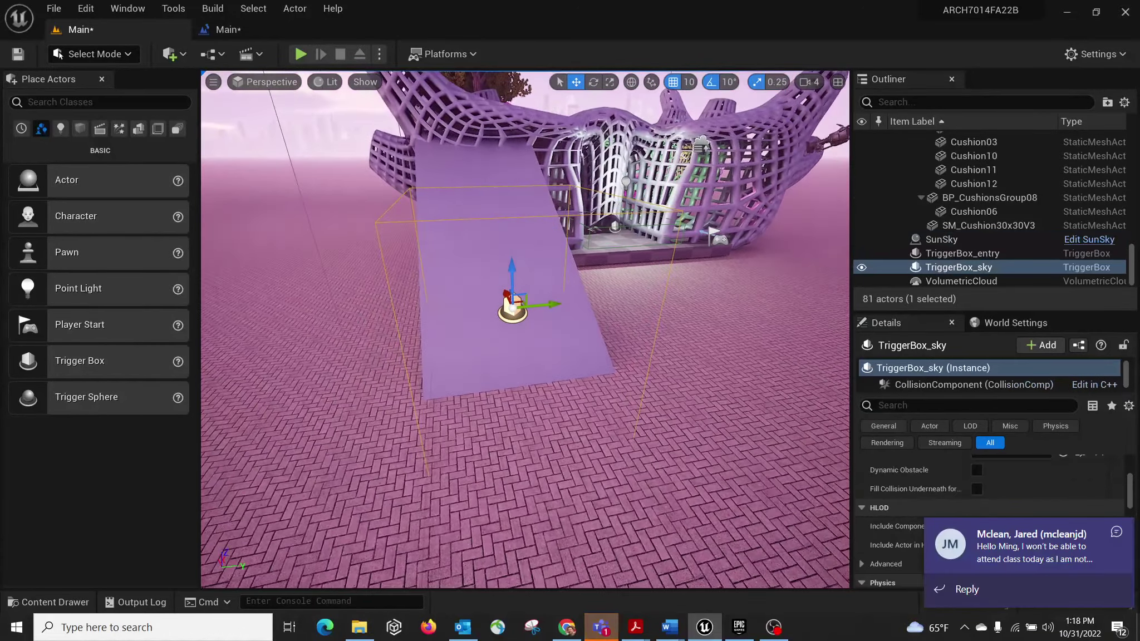
pyautogui.press('r')
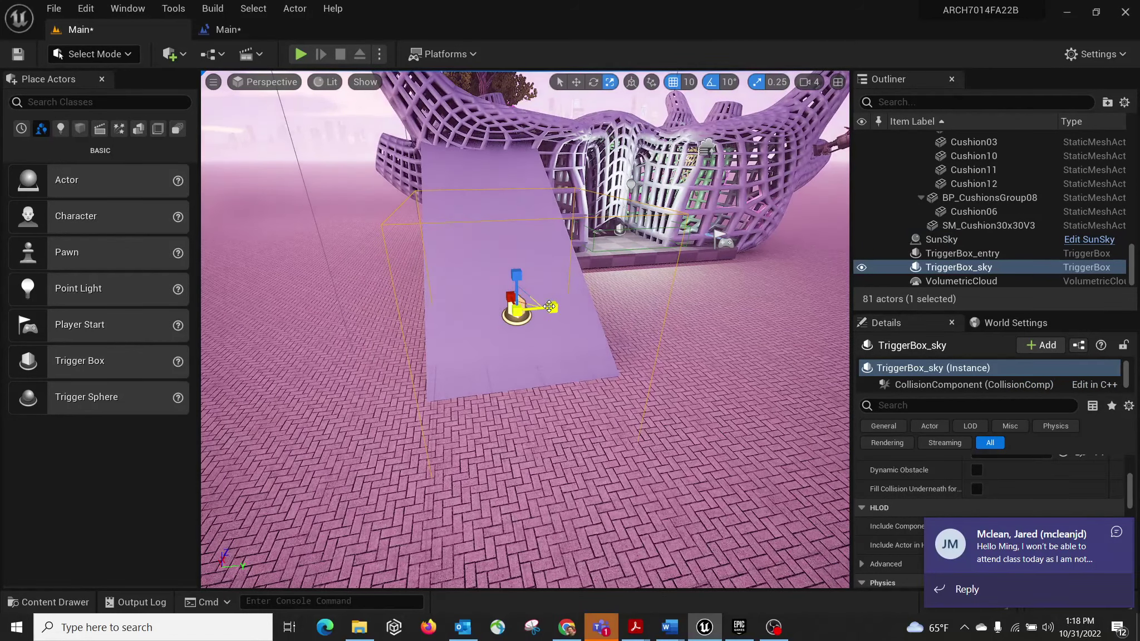
pyautogui.moveTo(648, 287)
pyautogui.mouseDown(button='right')
pyautogui.moveTo(585, 268)
pyautogui.moveTo(640, 286)
pyautogui.mouseUp(button='right')
pyautogui.press('w')
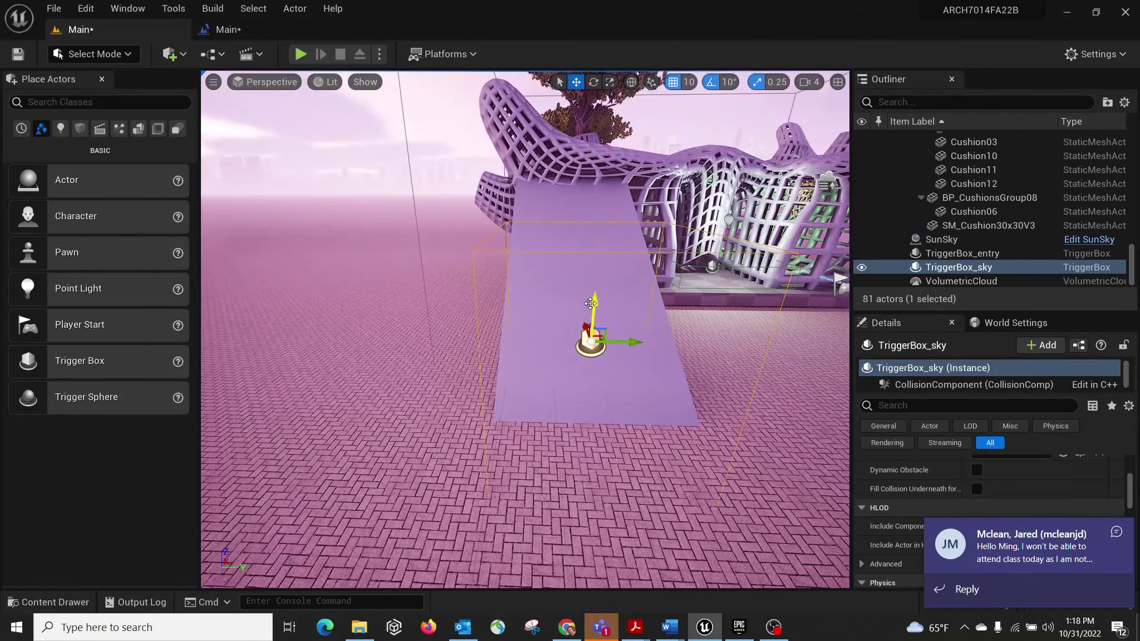
pyautogui.moveTo(590, 303); pyautogui.dragTo(611, 75)
pyautogui.moveTo(667, 196); pyautogui.dragTo(638, 223, button='right')
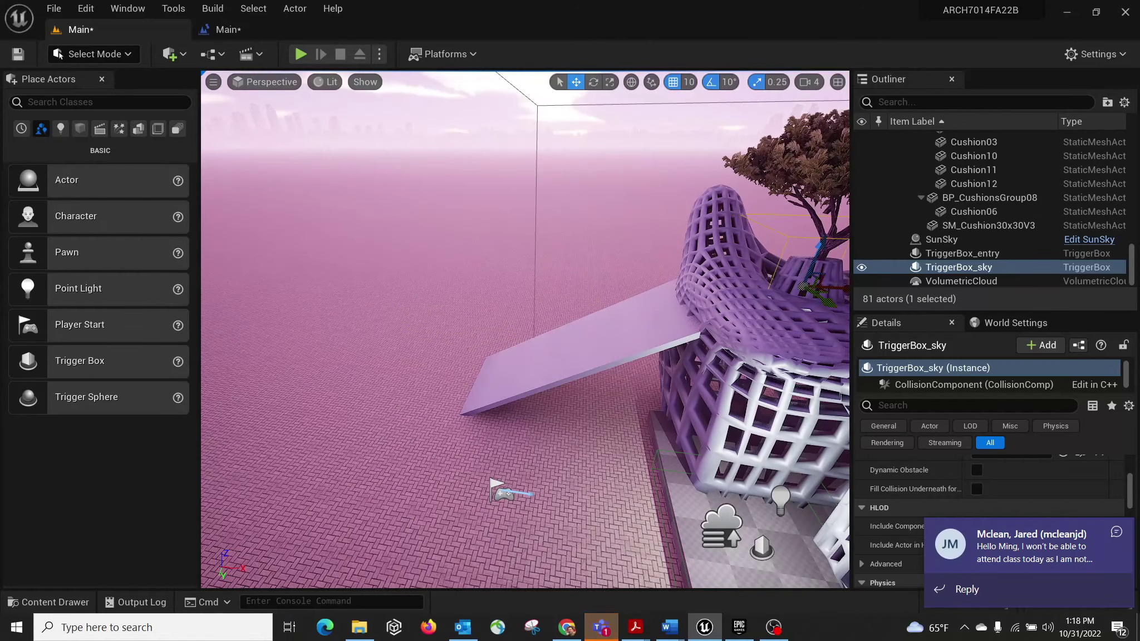
pyautogui.moveTo(691, 301); pyautogui.dragTo(731, 276, button='right')
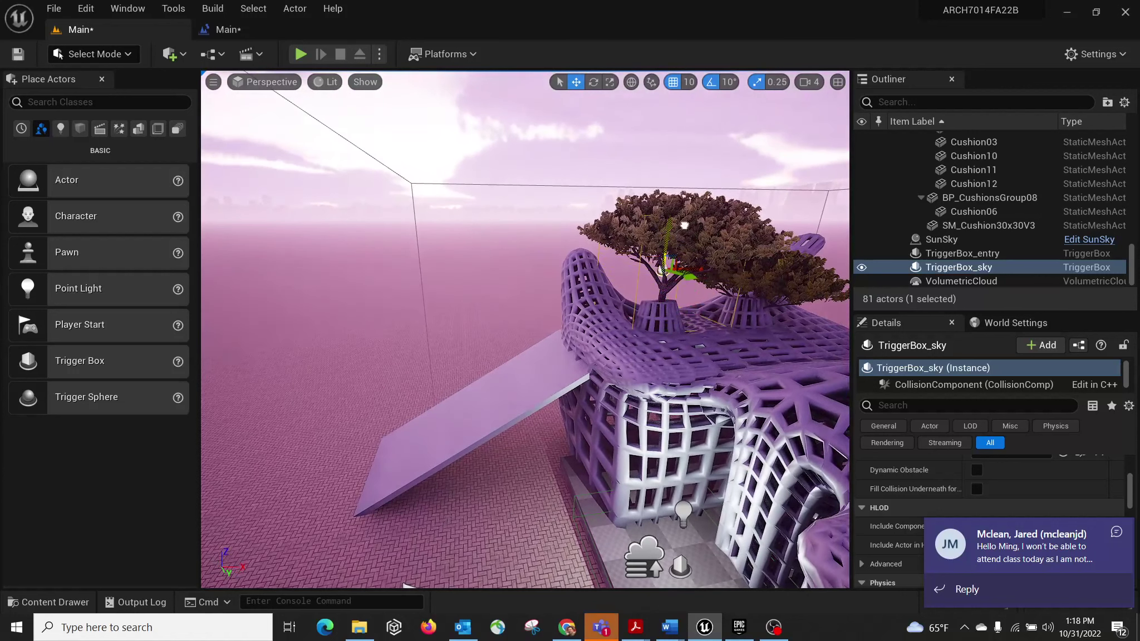
# Scale up TriggerBox_sky uniformly so it encloses the rooftop trees and the upper end of the ramp.
pyautogui.press('r')
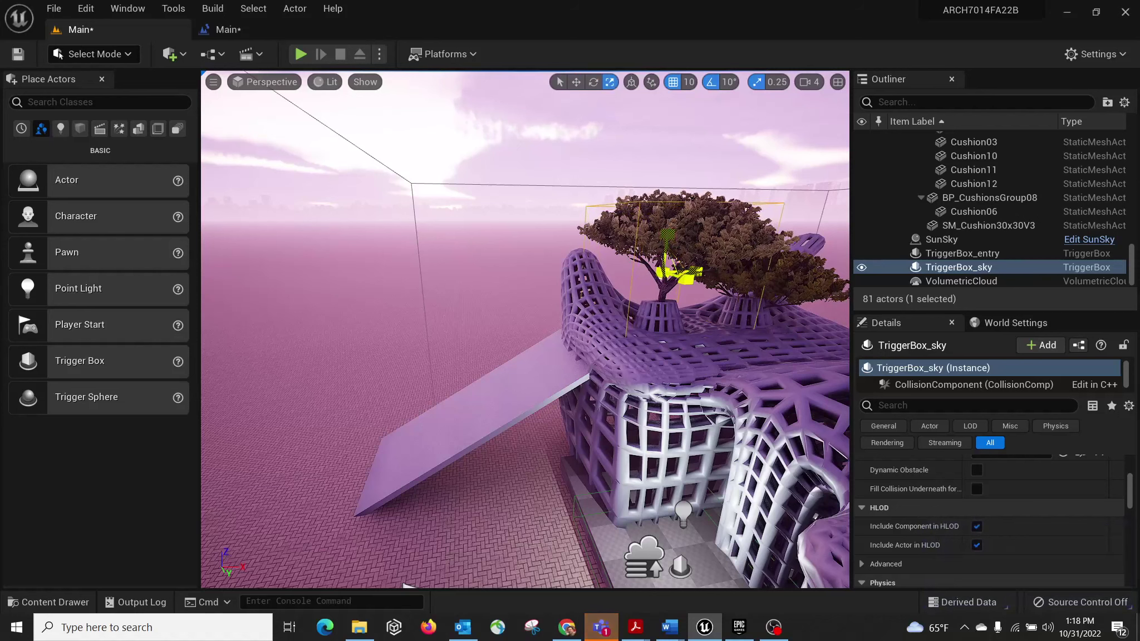
pyautogui.moveTo(670, 273); pyautogui.dragTo(670, 211)
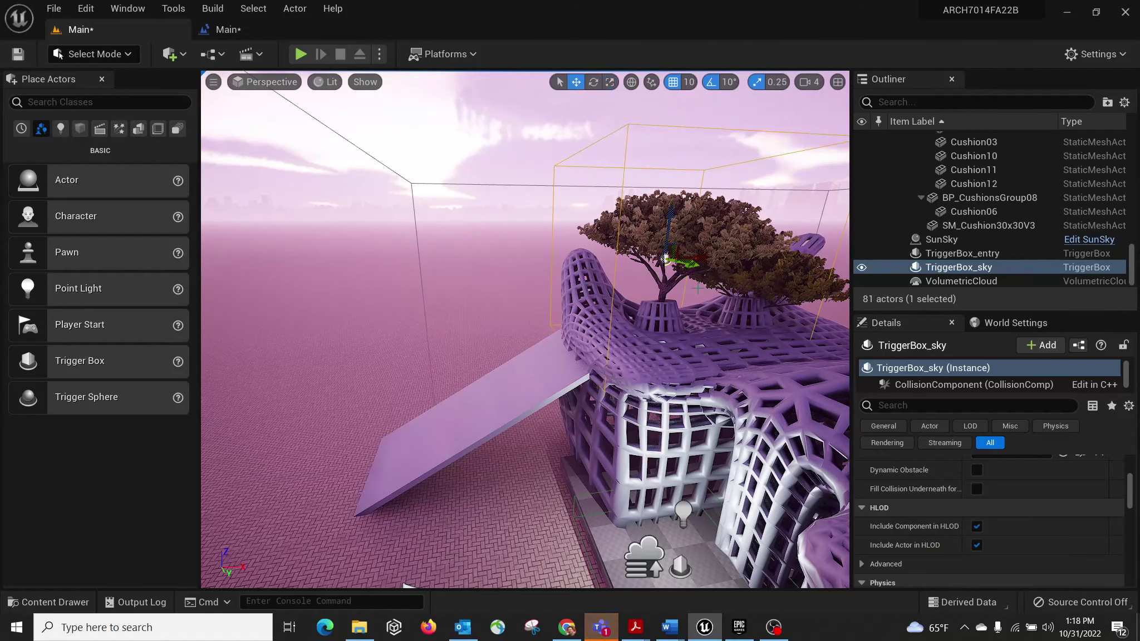
pyautogui.moveTo(670, 211); pyautogui.dragTo(629, 206, button='right')
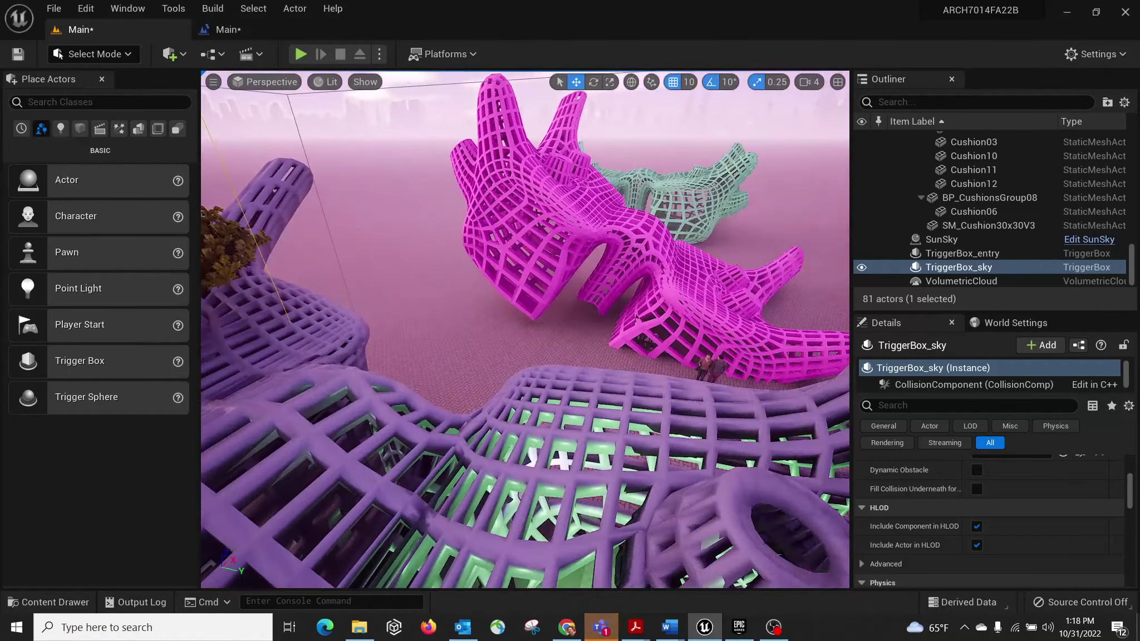
pyautogui.moveTo(637, 318); pyautogui.dragTo(496, 372, button='right')
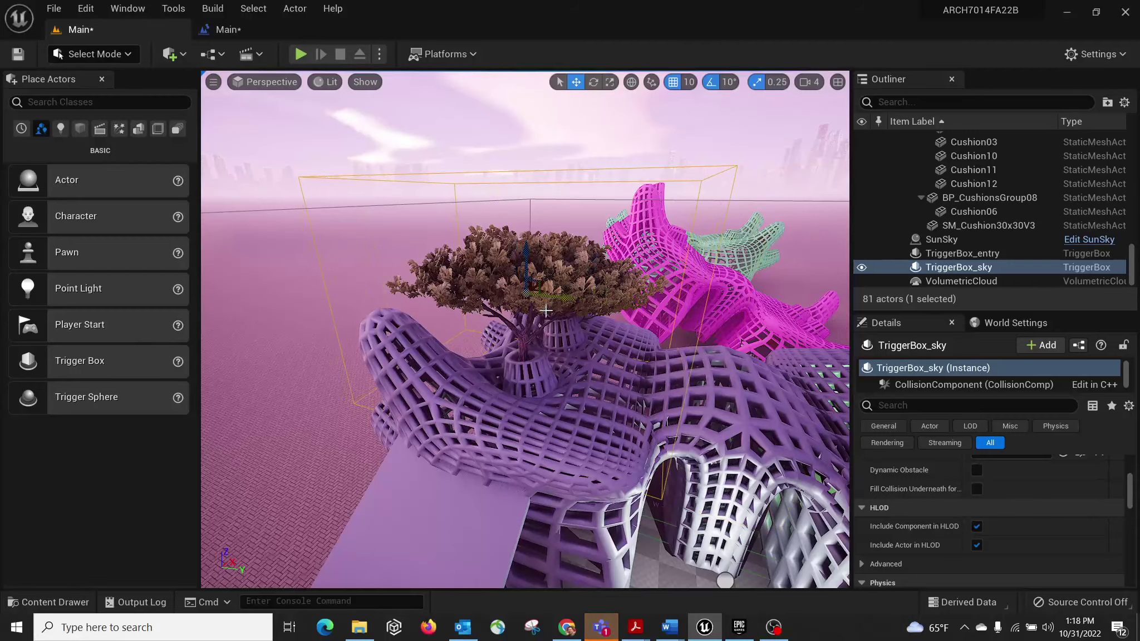
pyautogui.moveTo(538, 283); pyautogui.dragTo(695, 258, button='right')
pyautogui.keyDown('alt'); pyautogui.moveTo(694, 259); pyautogui.dragTo(688, 265); pyautogui.keyUp('alt')
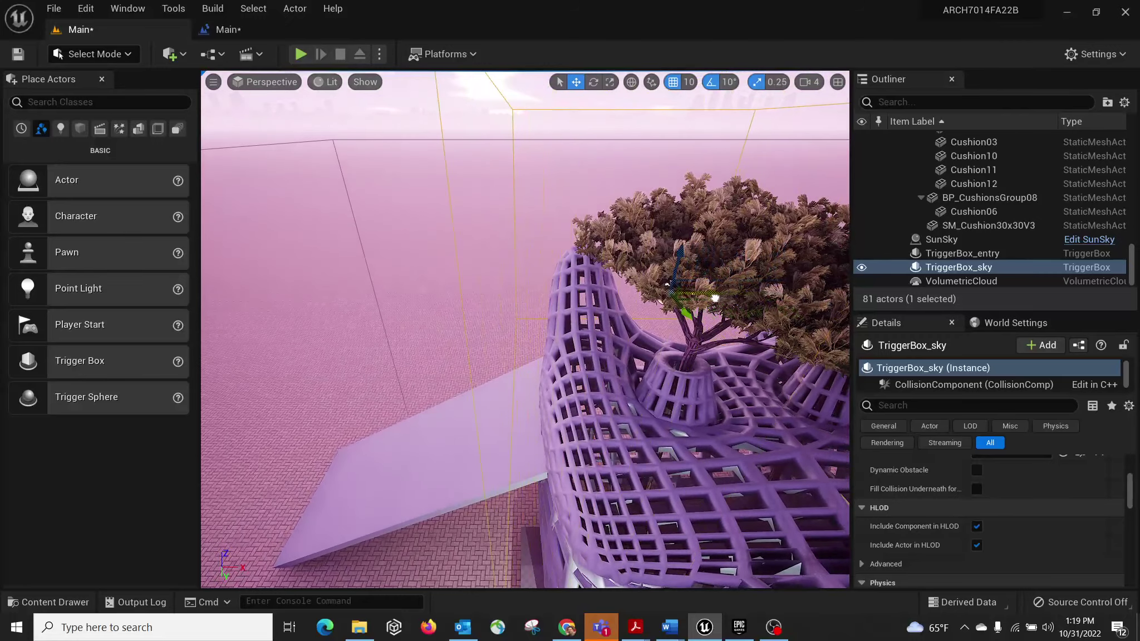
pyautogui.moveTo(658, 440); pyautogui.dragTo(674, 381, button='right')
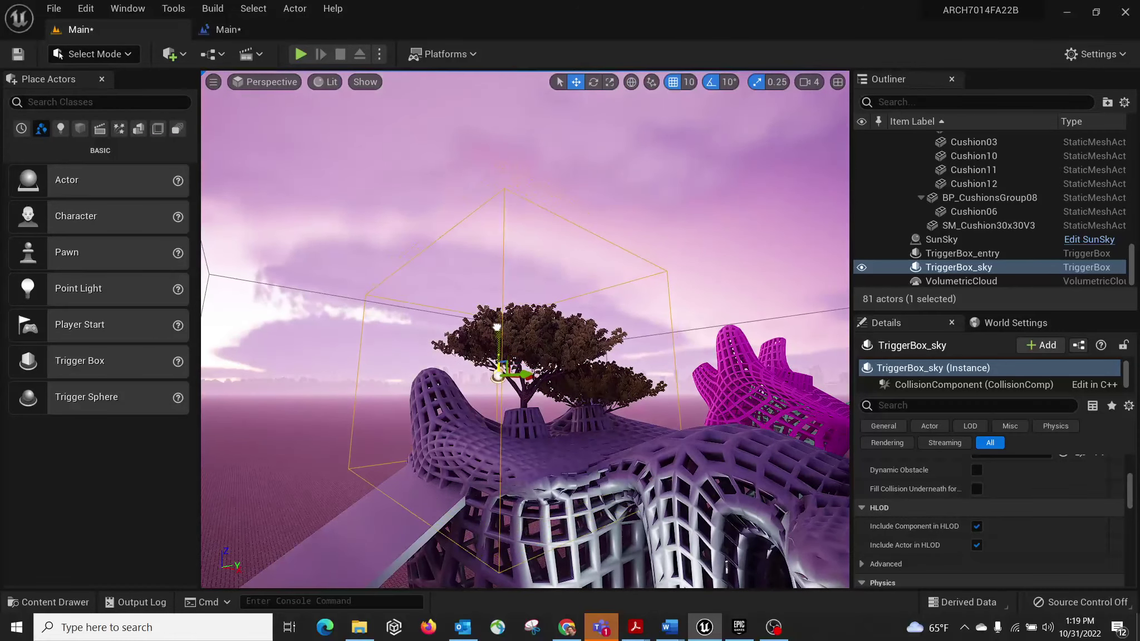
pyautogui.moveTo(497, 328); pyautogui.dragTo(523, 340, button='right')
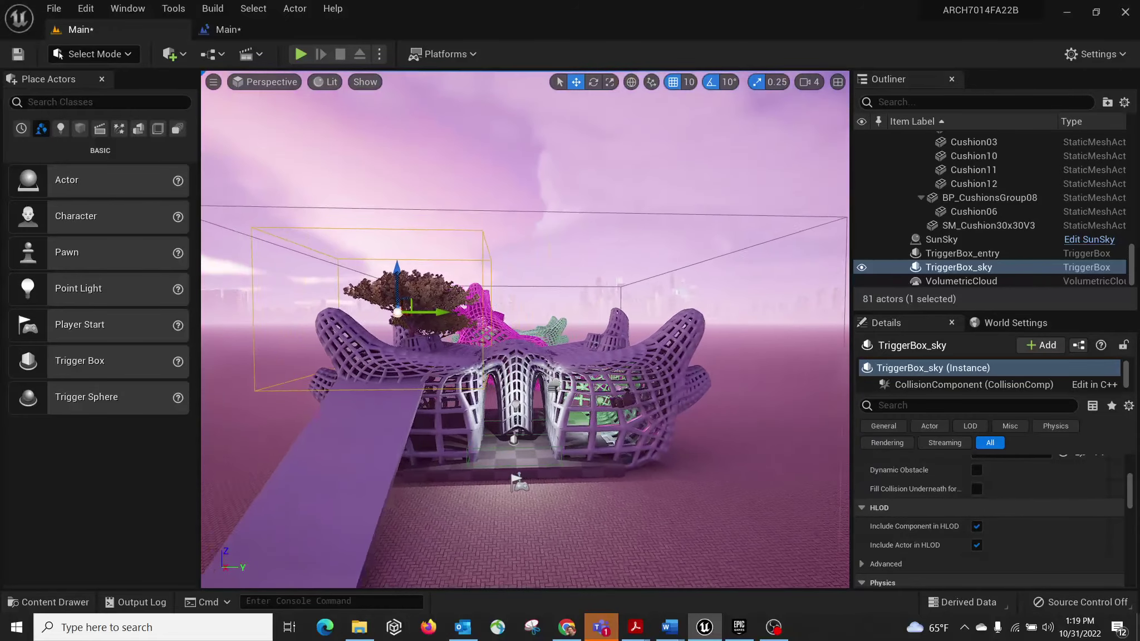
pyautogui.keyDown('alt'); pyautogui.moveTo(453, 335); pyautogui.dragTo(422, 334); pyautogui.keyUp('alt')
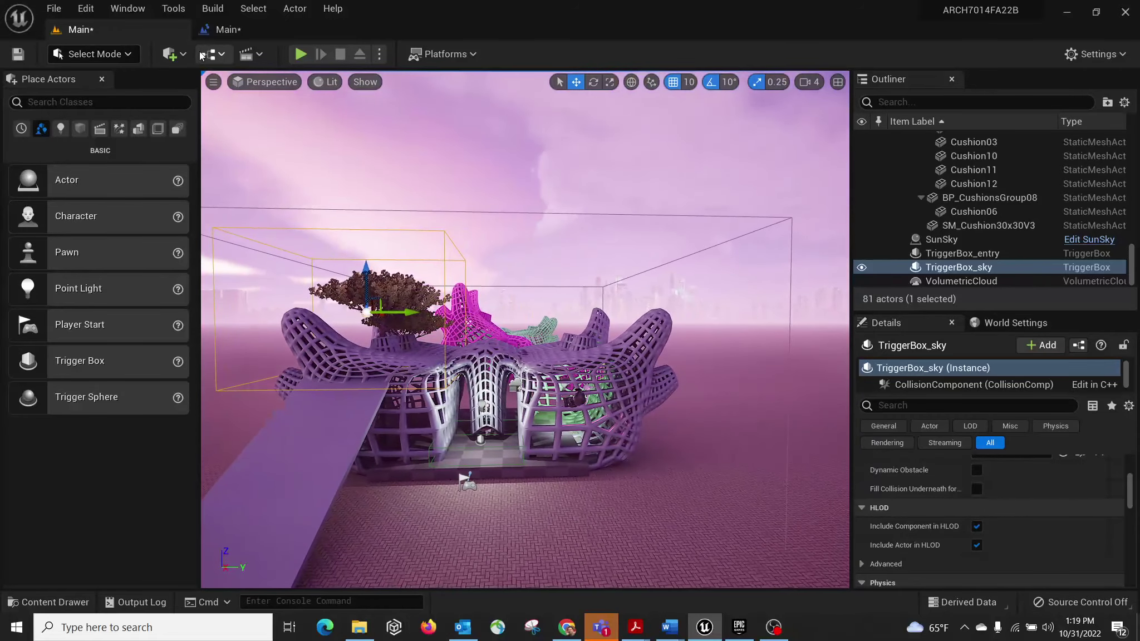
# Start a play session and run the character up the ramp onto the roof to test TriggerBox_sky.
pyautogui.click(303, 55)
pyautogui.press('a')
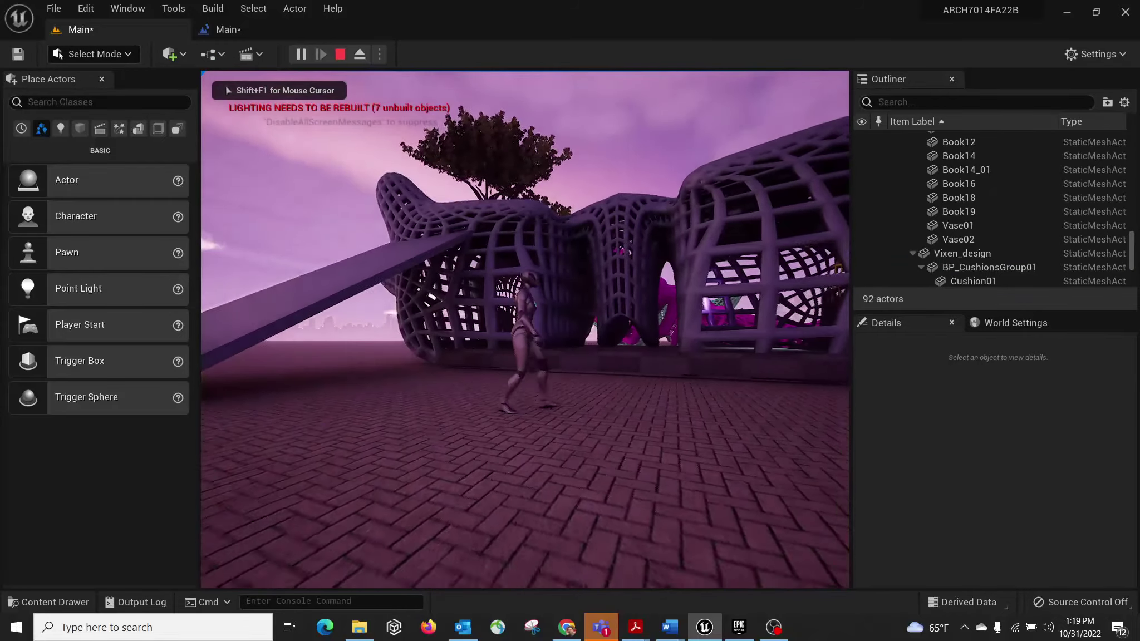
pyautogui.press('s')
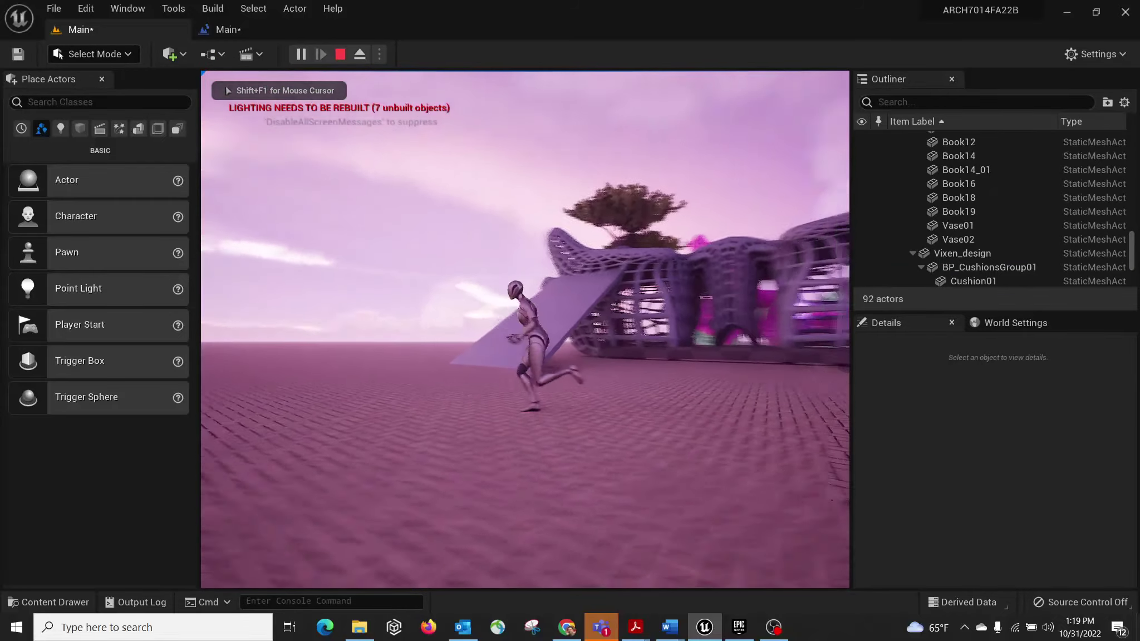
pyautogui.press('w')
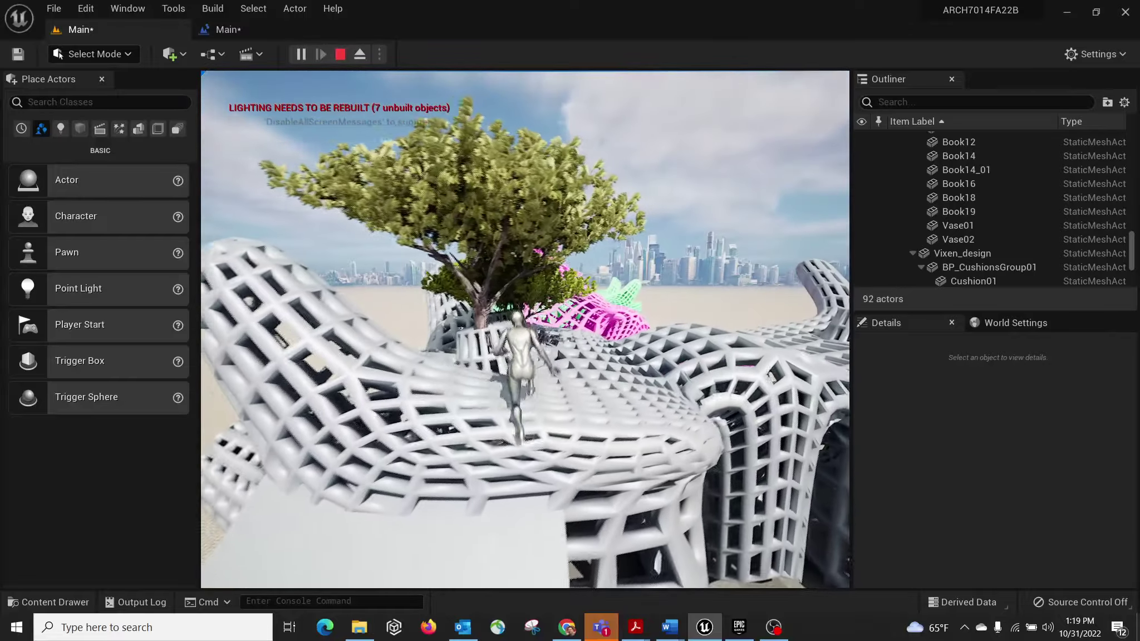
pyautogui.press('w')
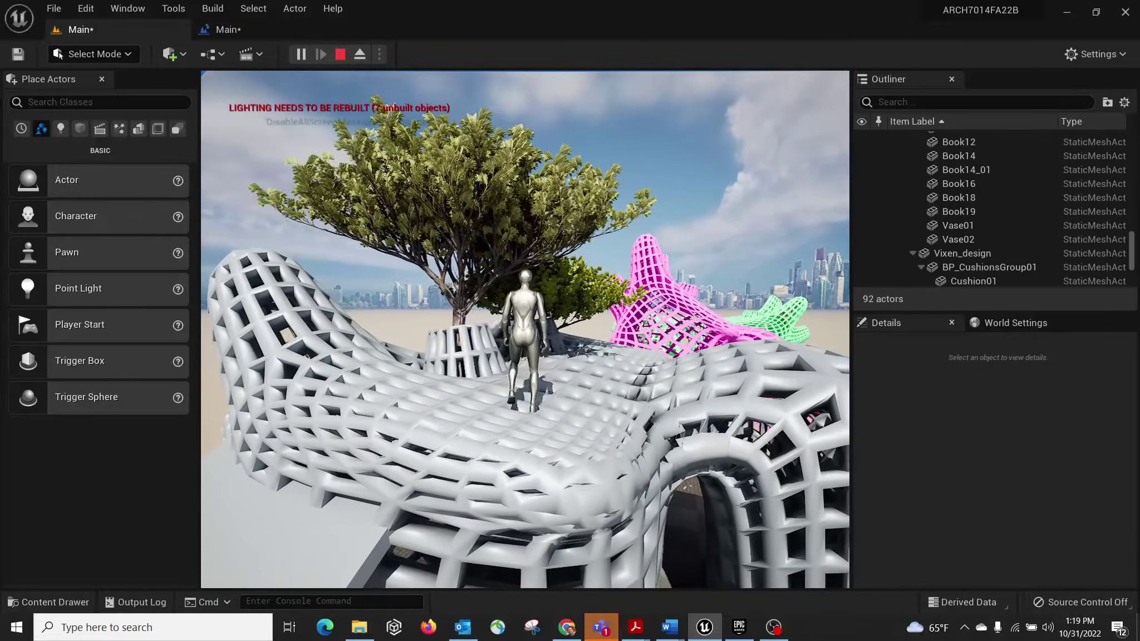
pyautogui.press('w')
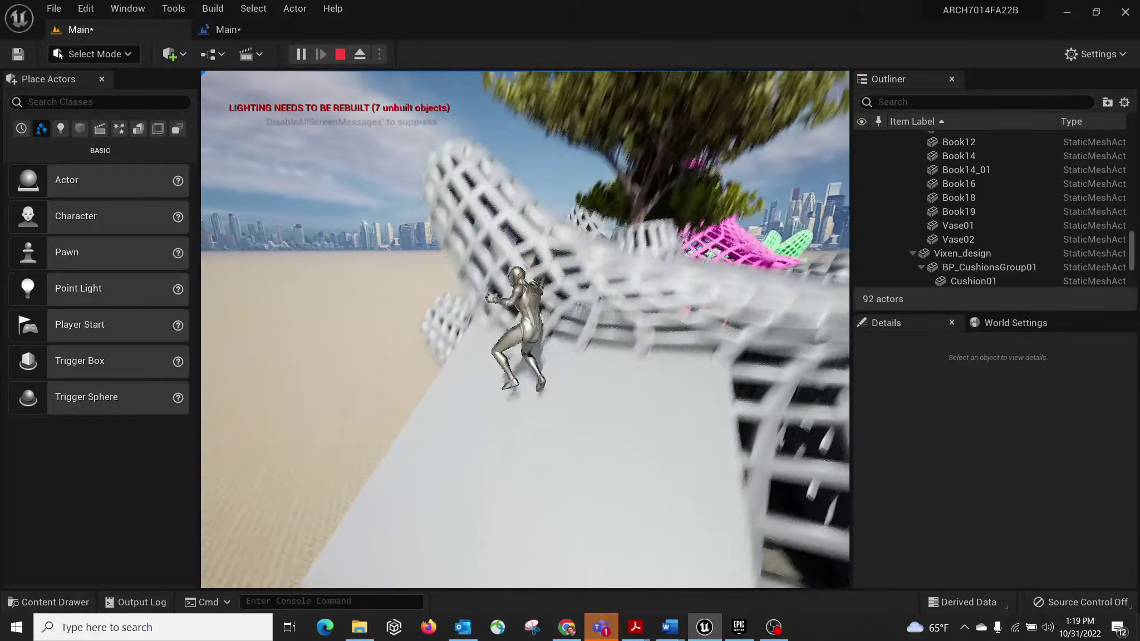
# Run the character back down the ramp out of the rooftop trigger area and check the sky around the building.
pyautogui.press('s')
pyautogui.press('w')
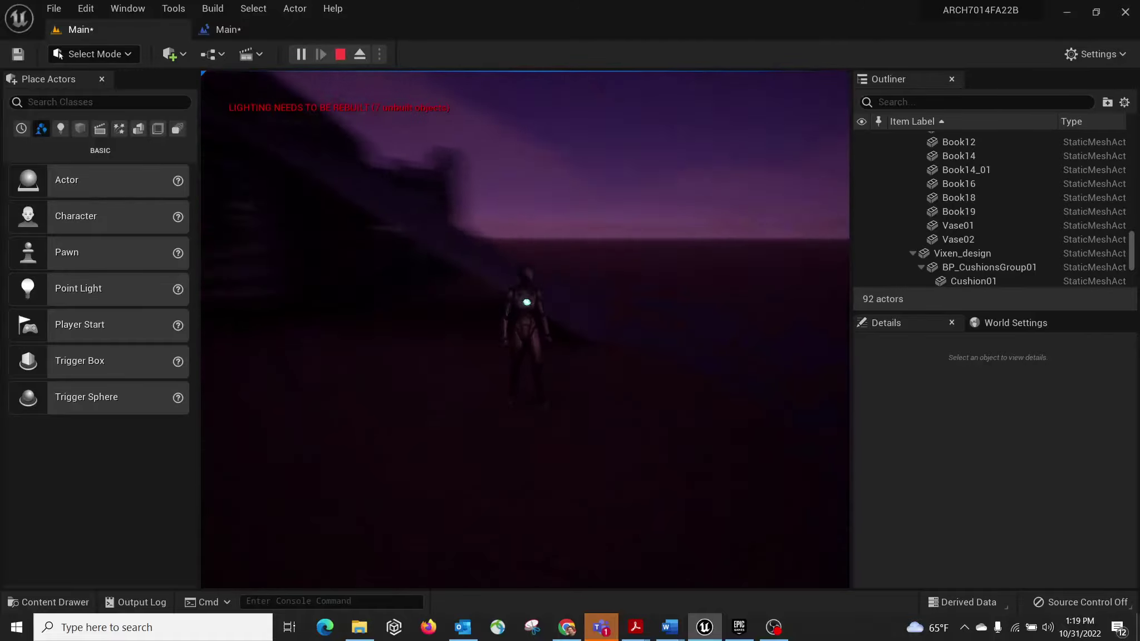
pyautogui.press('s')
pyautogui.press('d')
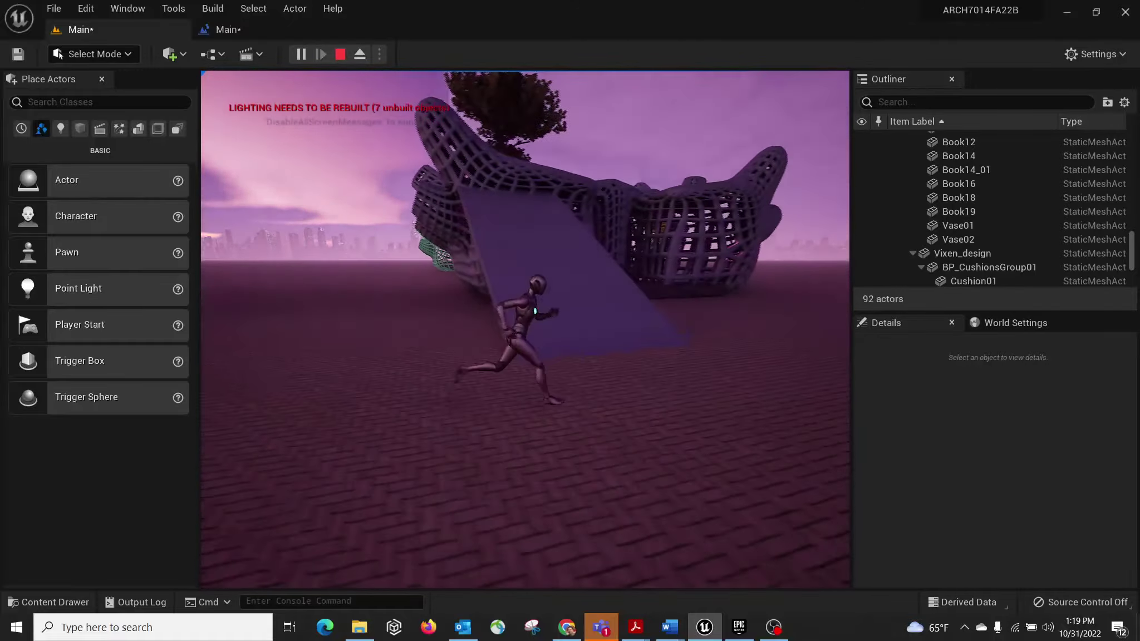
pyautogui.press('w')
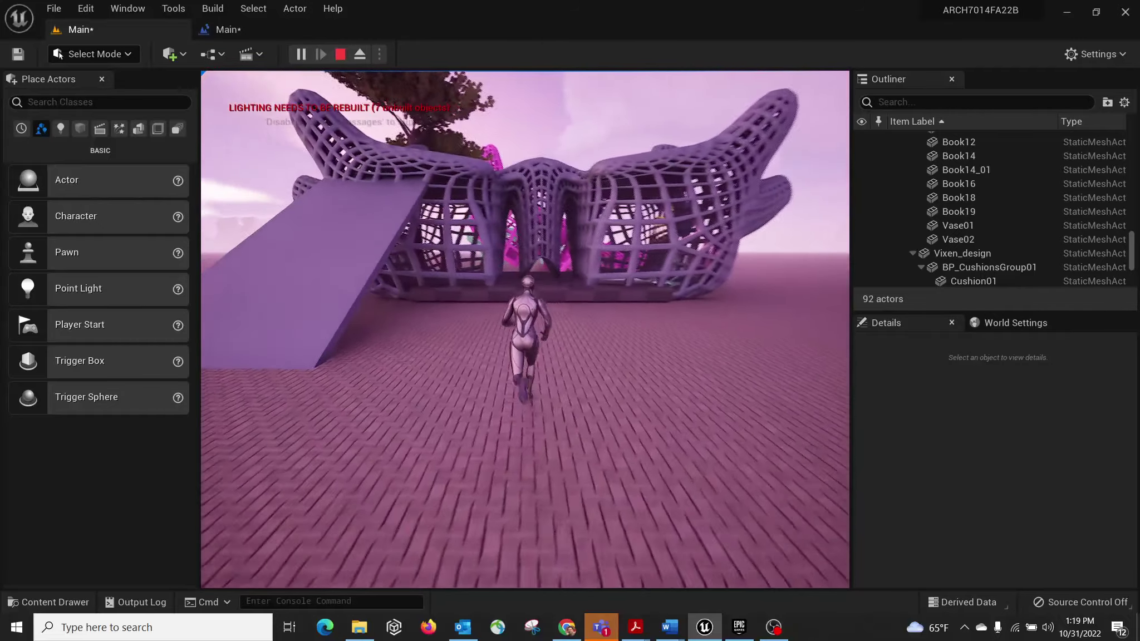
# Run the character up the ramp again and cross into the rooftop trigger area to recheck the sky change.
pyautogui.press('w')
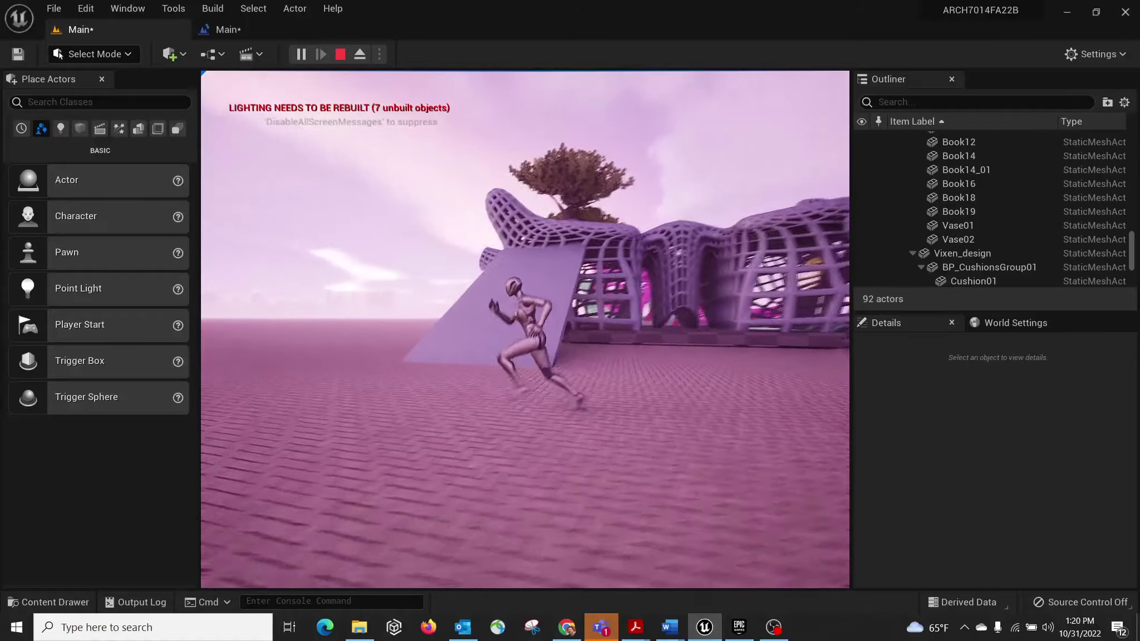
pyautogui.press('w')
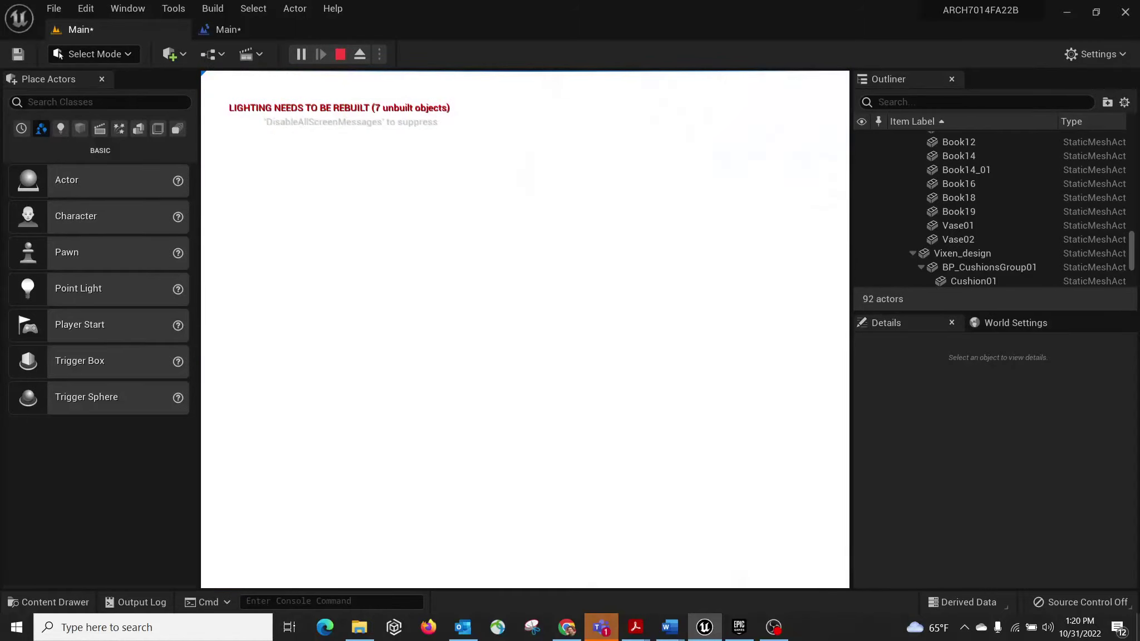
pyautogui.press('w')
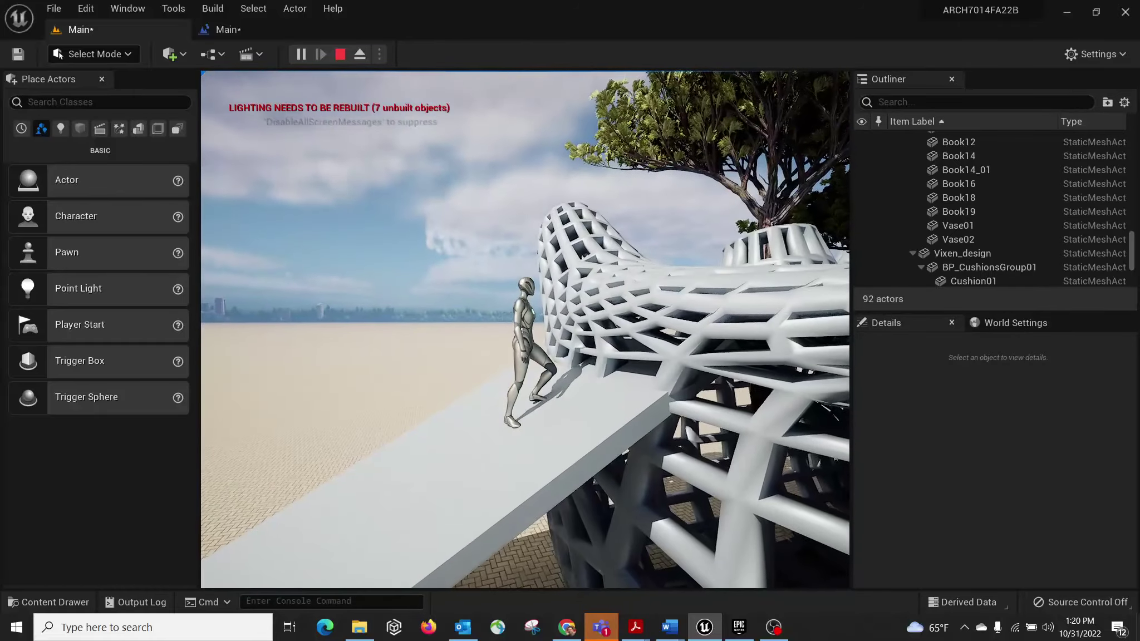
pyautogui.press('w')
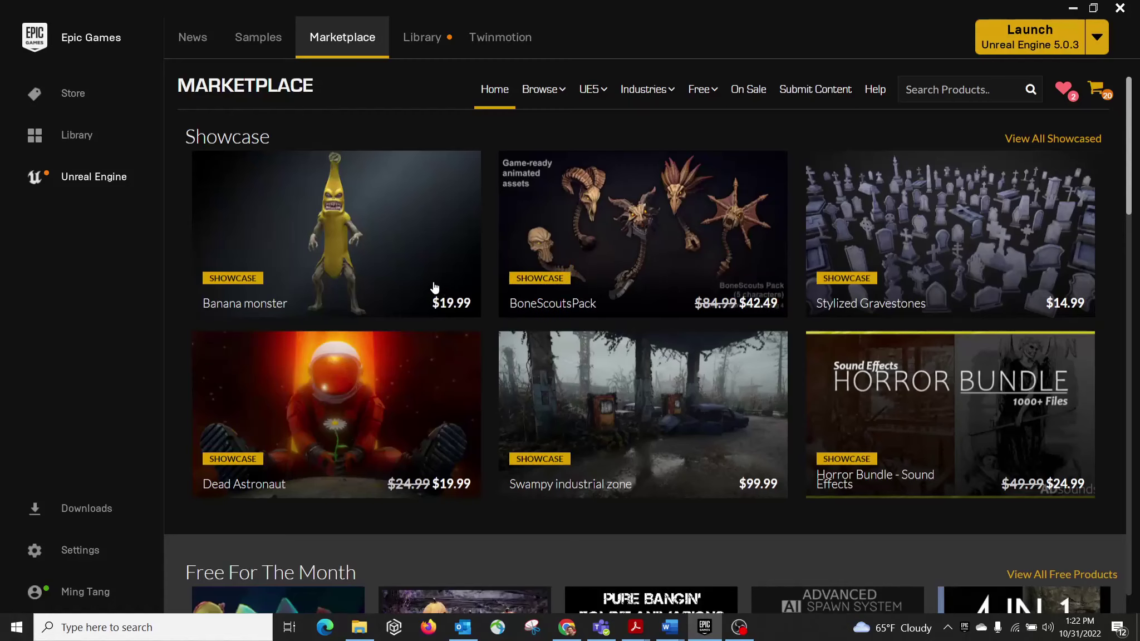
# In the Epic Games Launcher, search the Marketplace for "light" and look through the first page of products.
pyautogui.moveTo(416, 278)
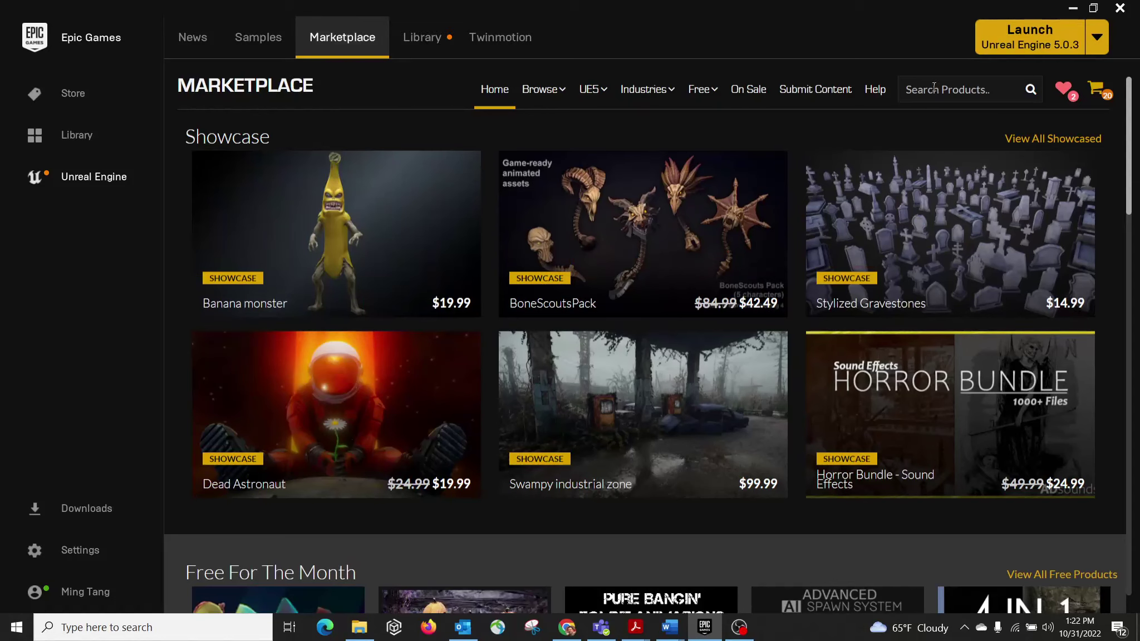
pyautogui.write('light')
pyautogui.press('Return')
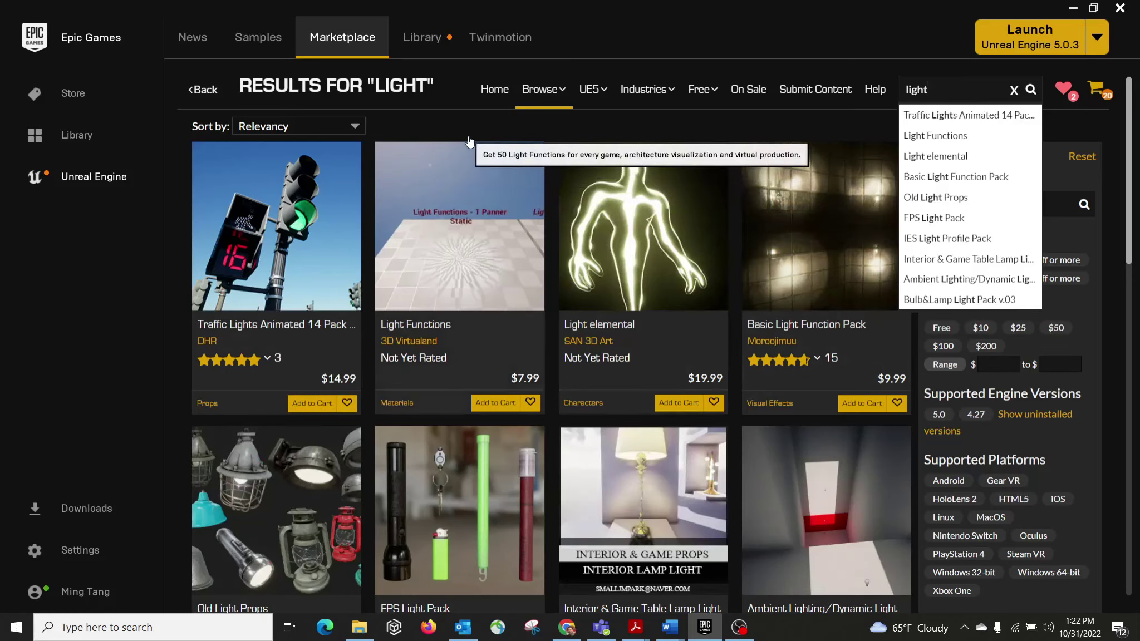
pyautogui.click(462, 119)
pyautogui.scroll(-1, 701, 410)
pyautogui.scroll(-10, 700, 410)
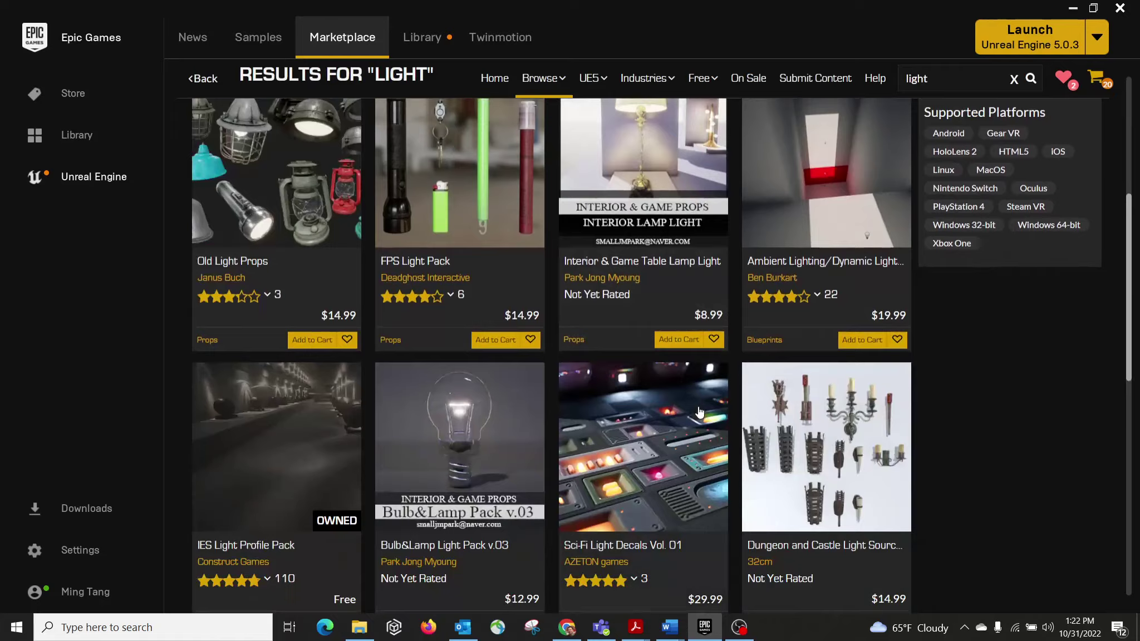
pyautogui.scroll(-4, 700, 411)
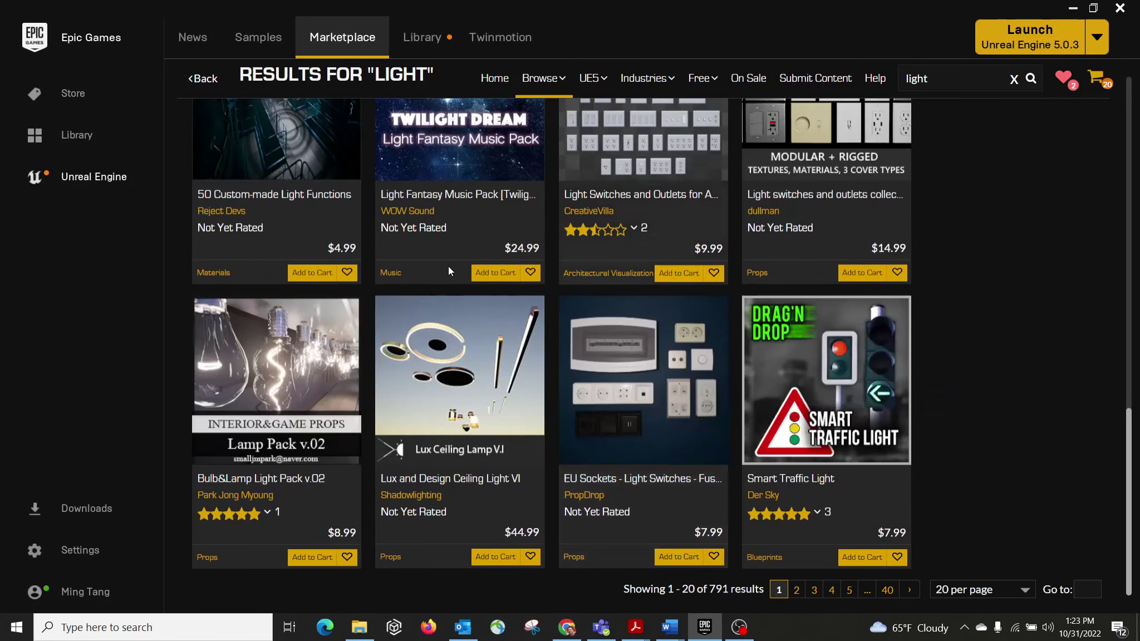
pyautogui.scroll(8, 519, 464)
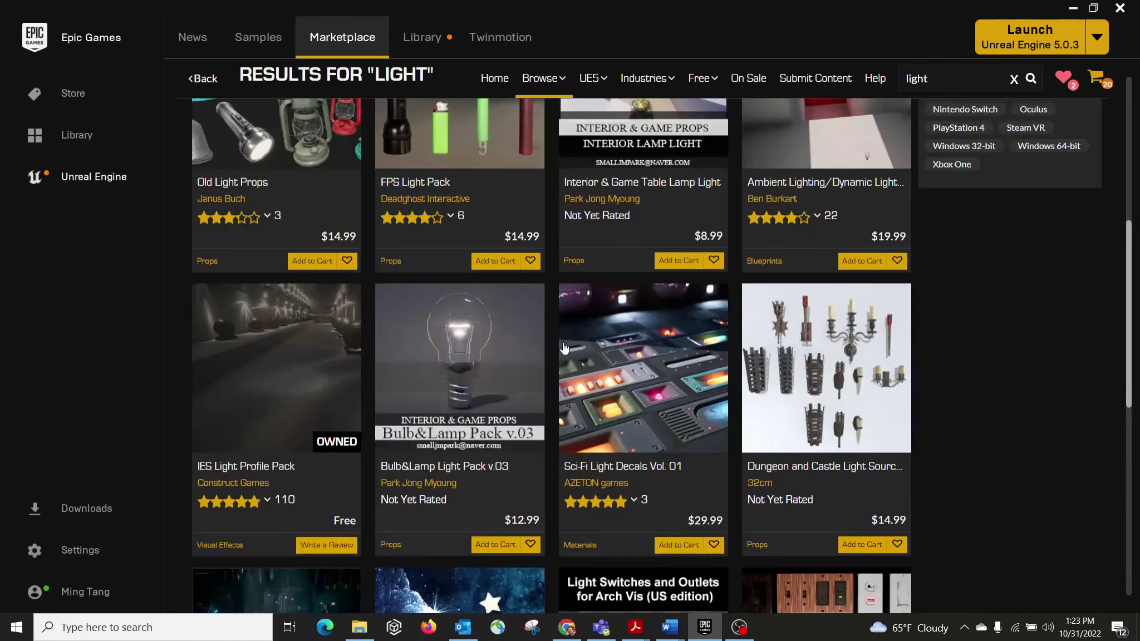
pyautogui.scroll(6, 556, 361)
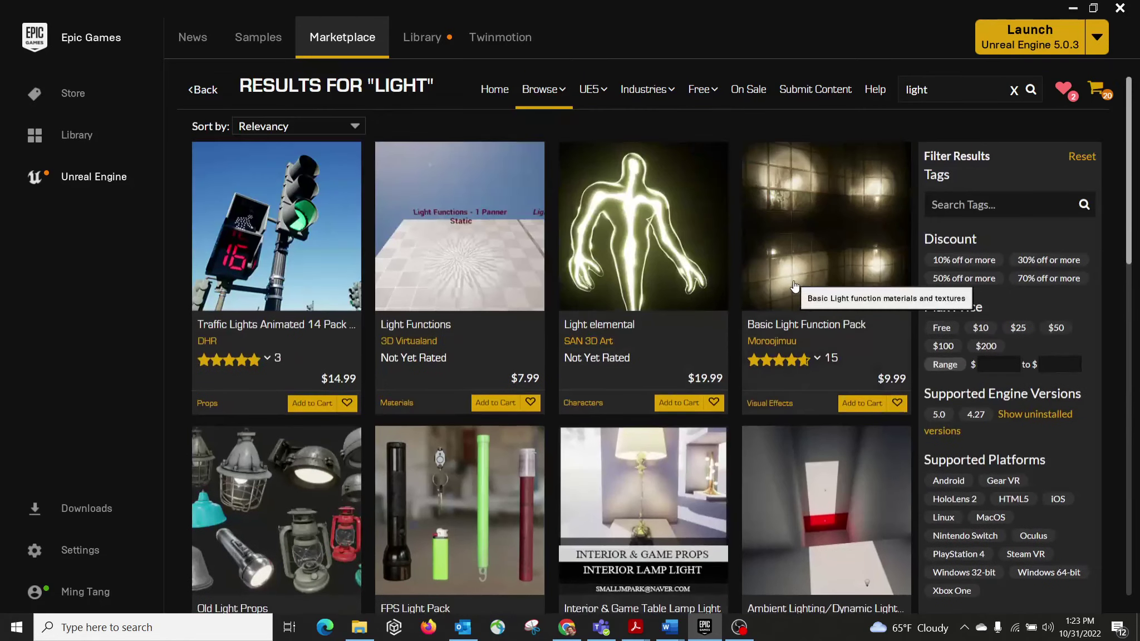
# Filter the light products to a maximum price of Free and open the IES Light Profile Pack details.
pyautogui.click(944, 331)
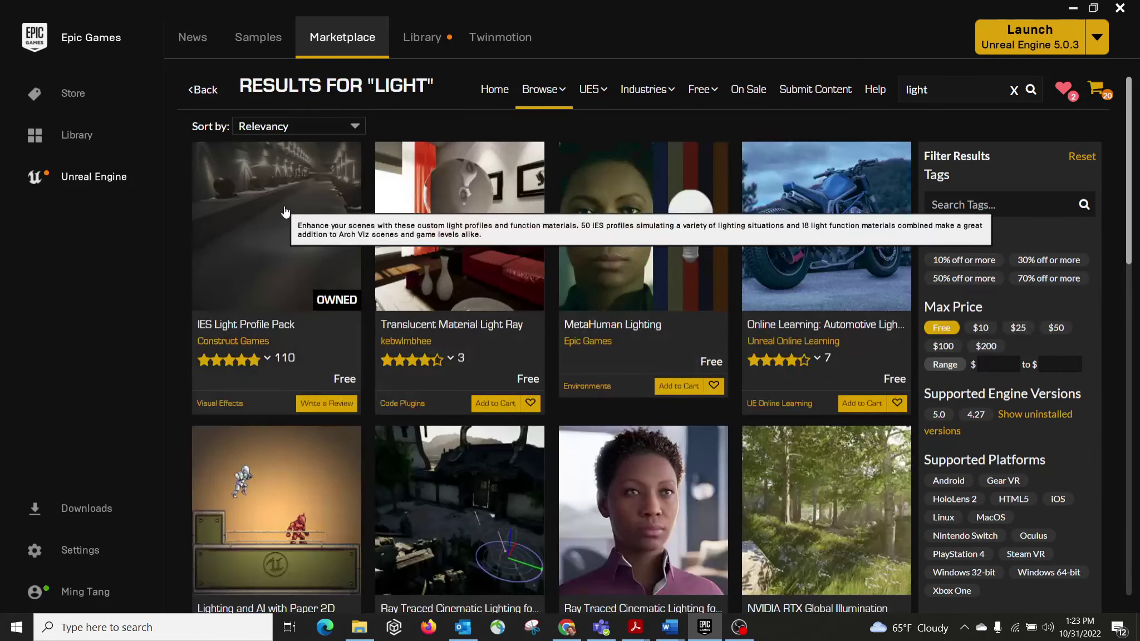
pyautogui.click(262, 238)
pyautogui.scroll(-3, 303, 376)
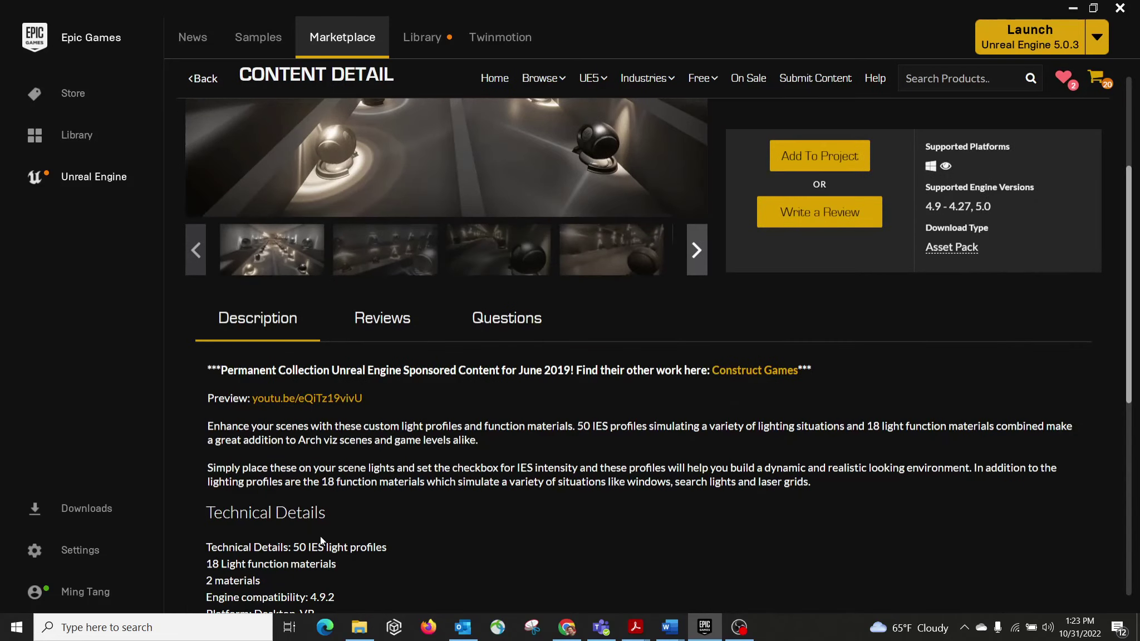
# Review the pack's technical details on IES light profiles and view its third preview image.
pyautogui.moveTo(284, 550); pyautogui.dragTo(382, 550)
pyautogui.scroll(-3, 373, 527)
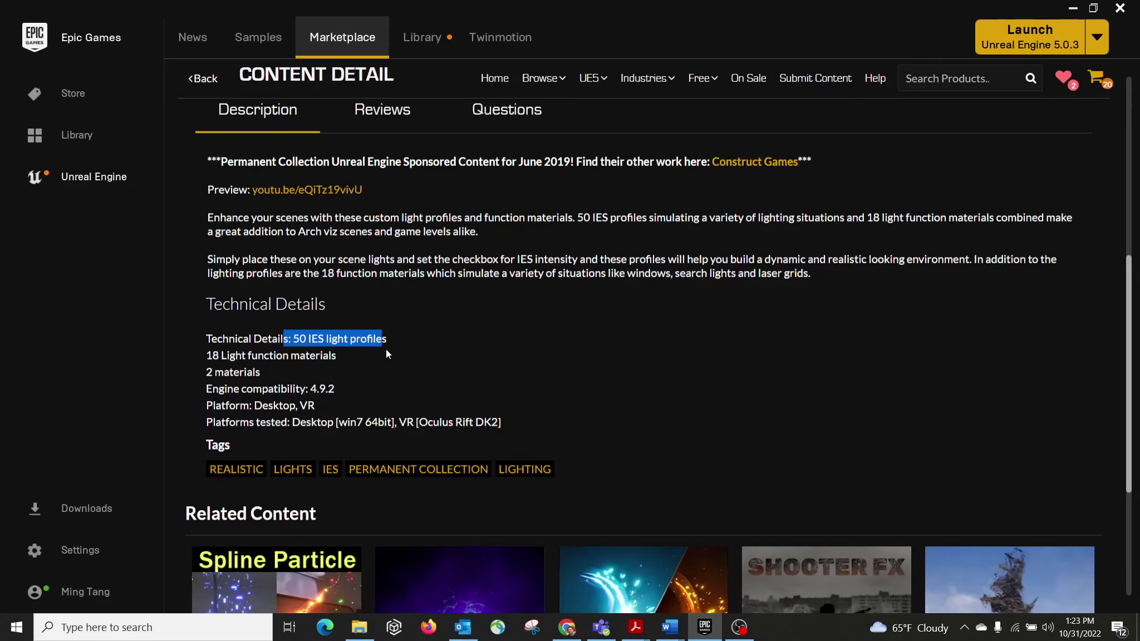
pyautogui.scroll(5, 385, 349)
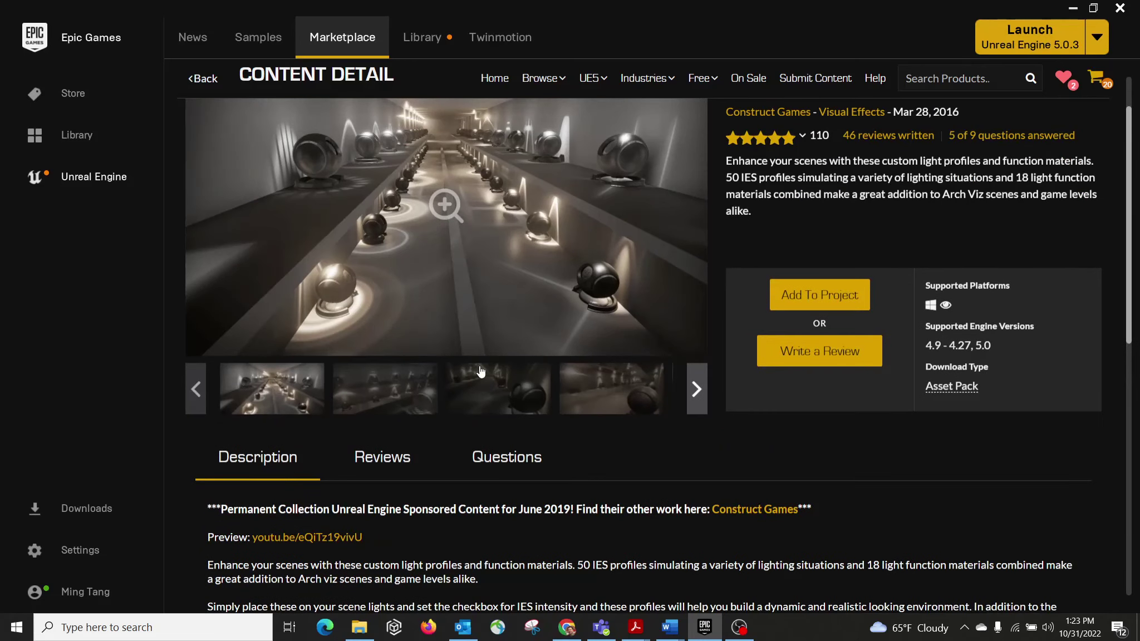
pyautogui.click(504, 392)
pyautogui.scroll(1, 547, 352)
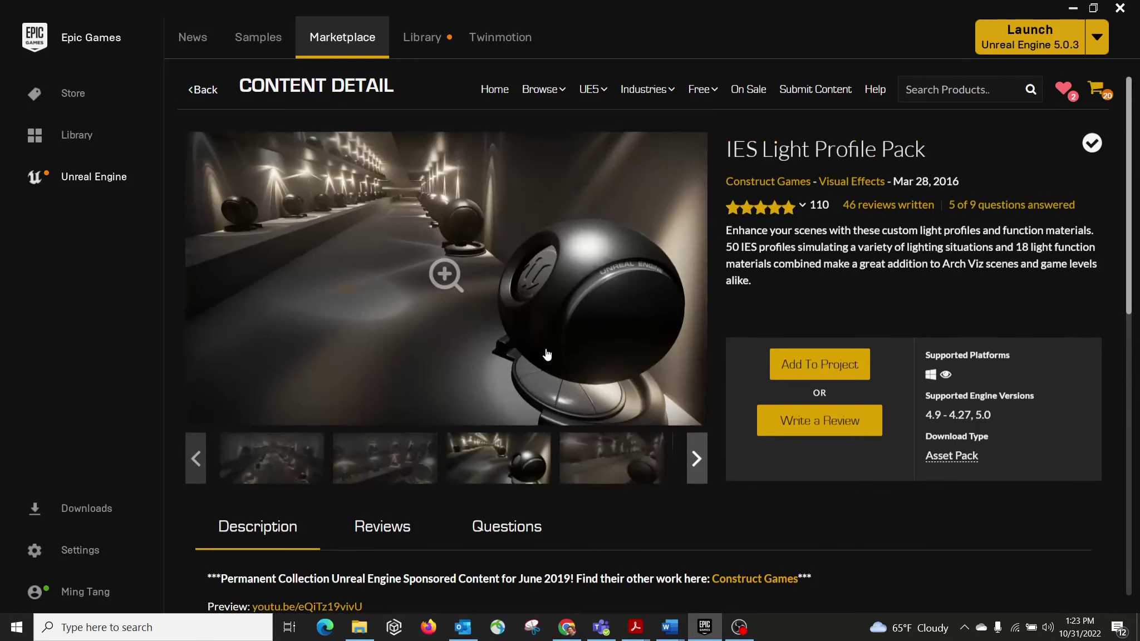
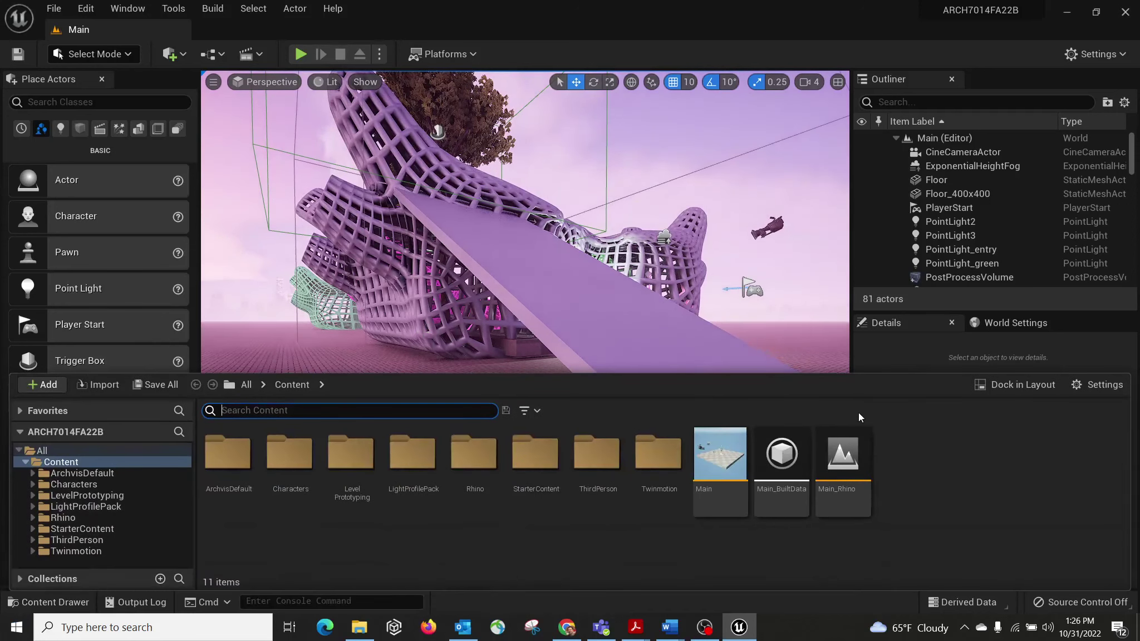
# In Unreal Editor, dock the content browser in the layout and open the Overview level from the LightProfilePack folder.
pyautogui.click(1037, 384)
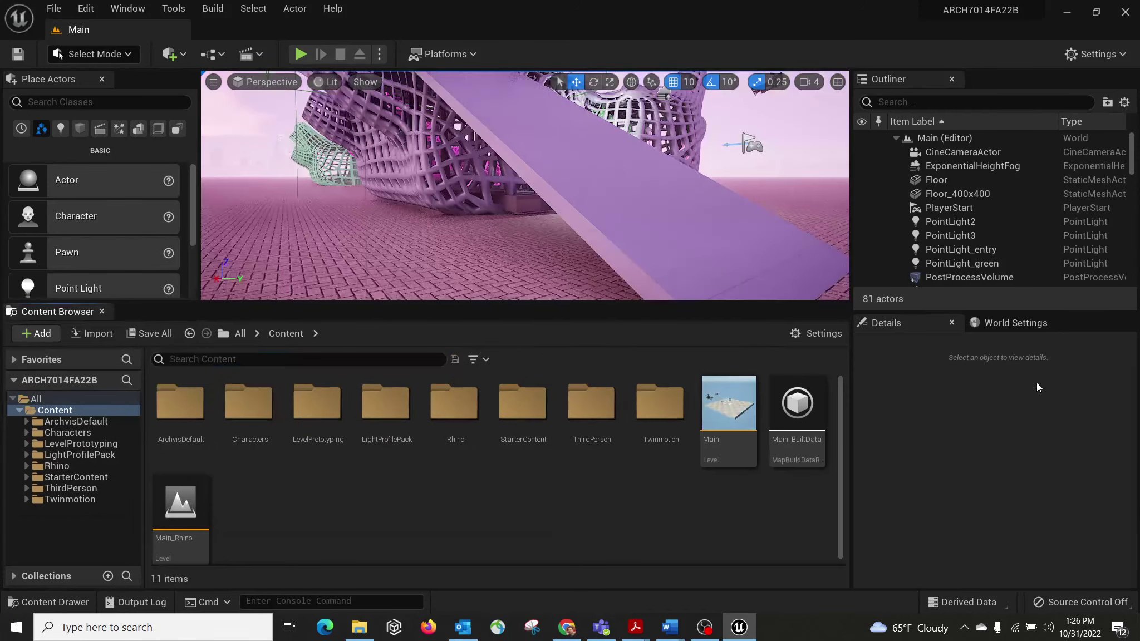
pyautogui.click(81, 457)
pyautogui.doubleClick(100, 457)
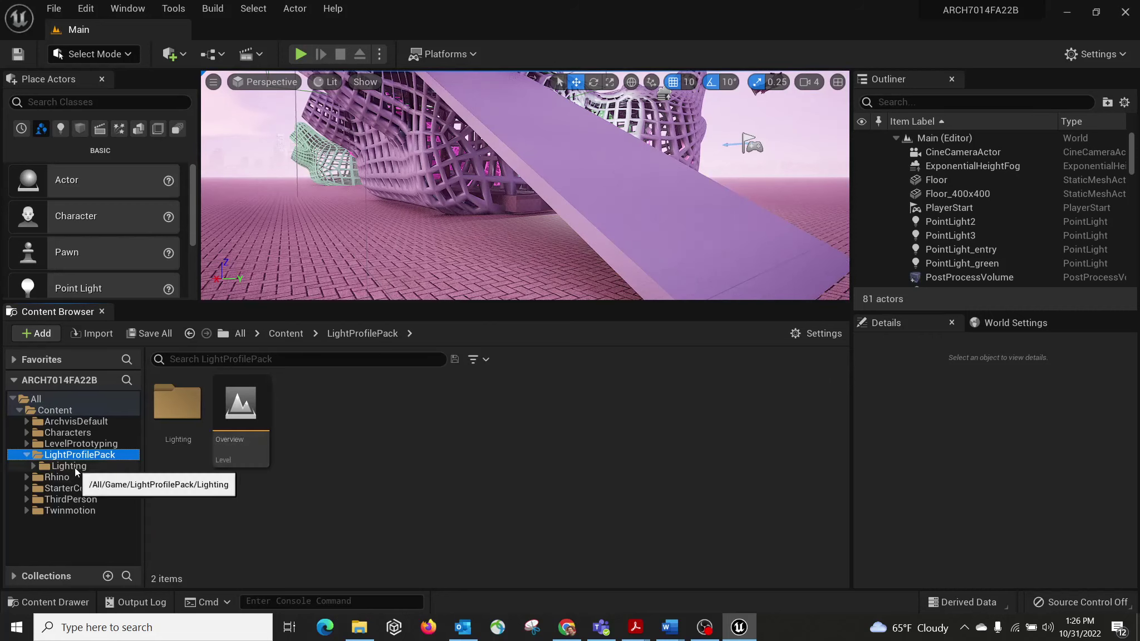
pyautogui.doubleClick(254, 410)
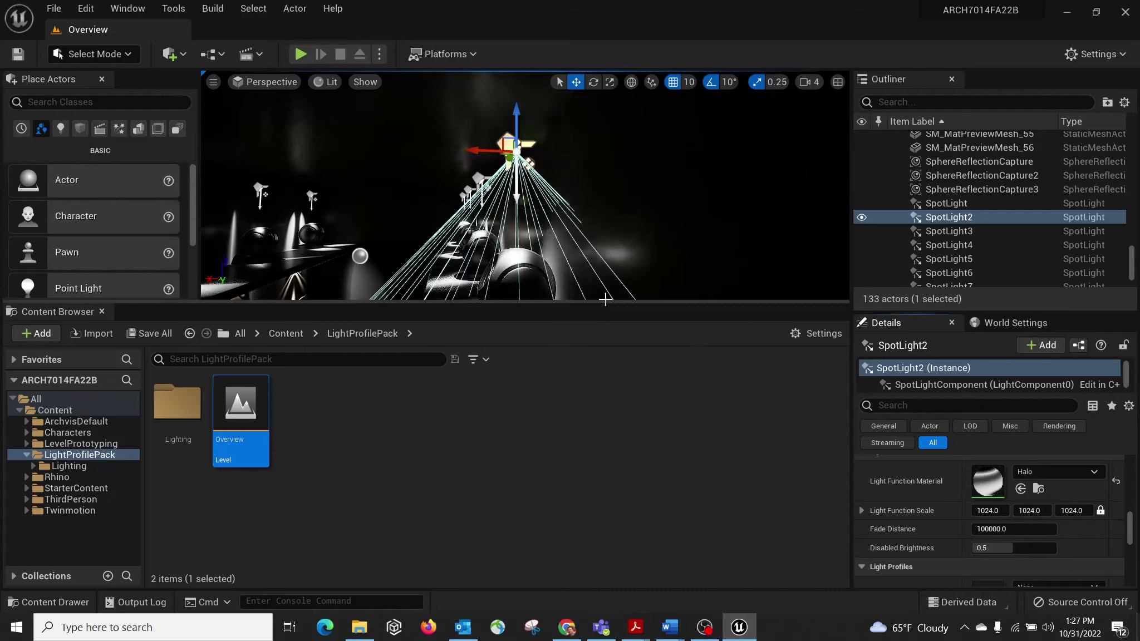
# Enlarge the viewport above the content browser and examine SpotLight2's Light Function settings.
pyautogui.moveTo(605, 303); pyautogui.dragTo(590, 381)
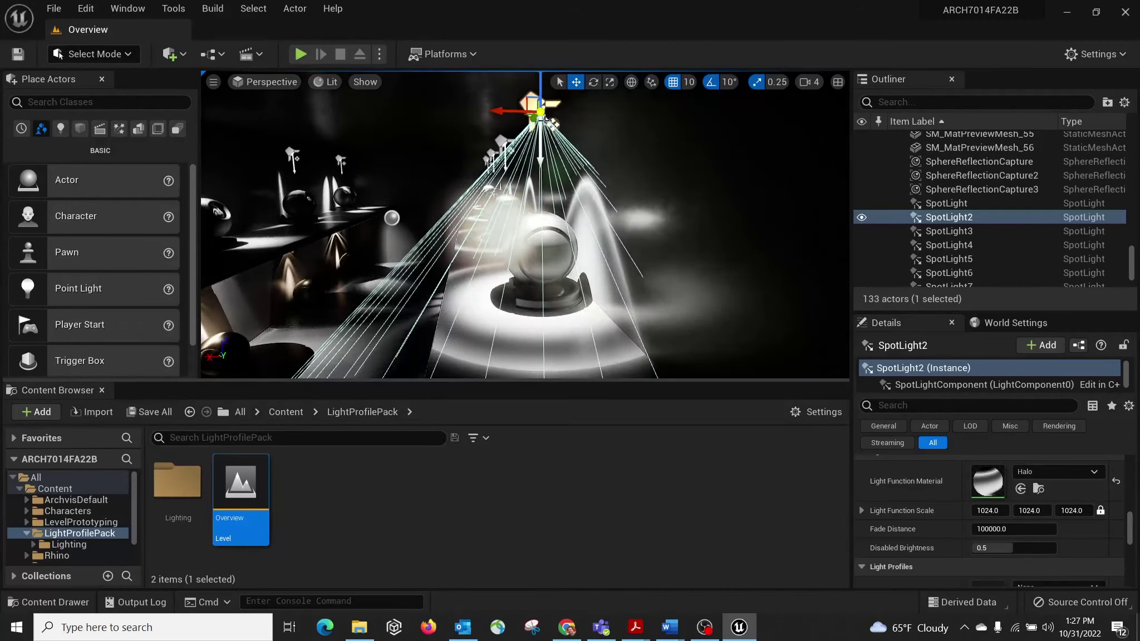
pyautogui.moveTo(1129, 527); pyautogui.dragTo(1129, 526)
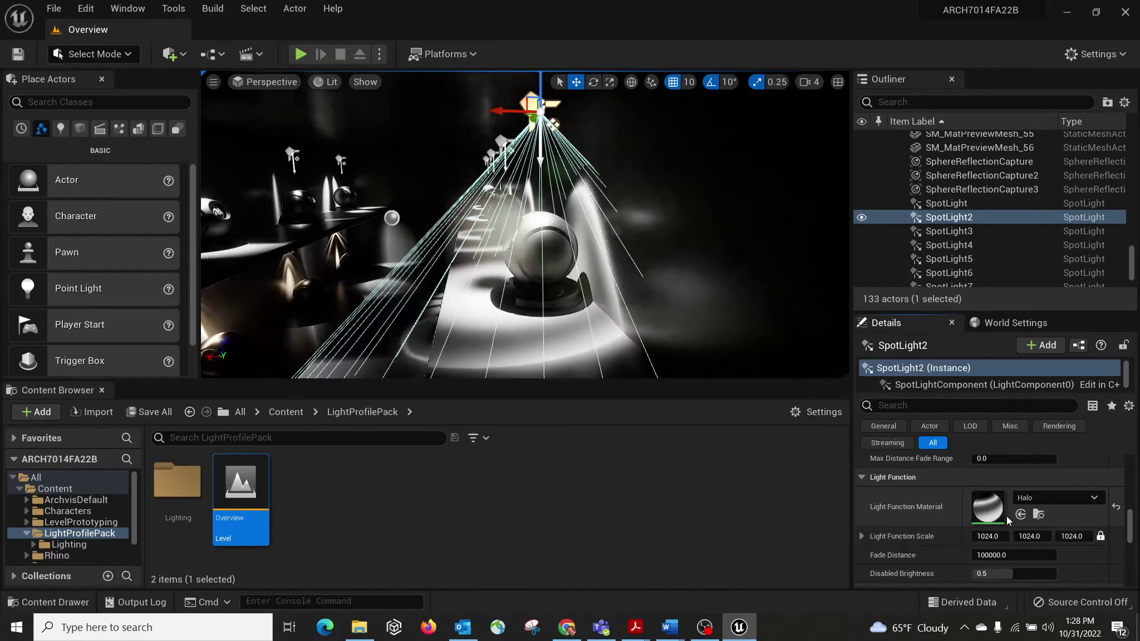
# Select PointLight19 on the wall, locate its IES texture in the content browser and look through the neighbouring light profiles.
pyautogui.moveTo(630, 256); pyautogui.dragTo(485, 219, button='right')
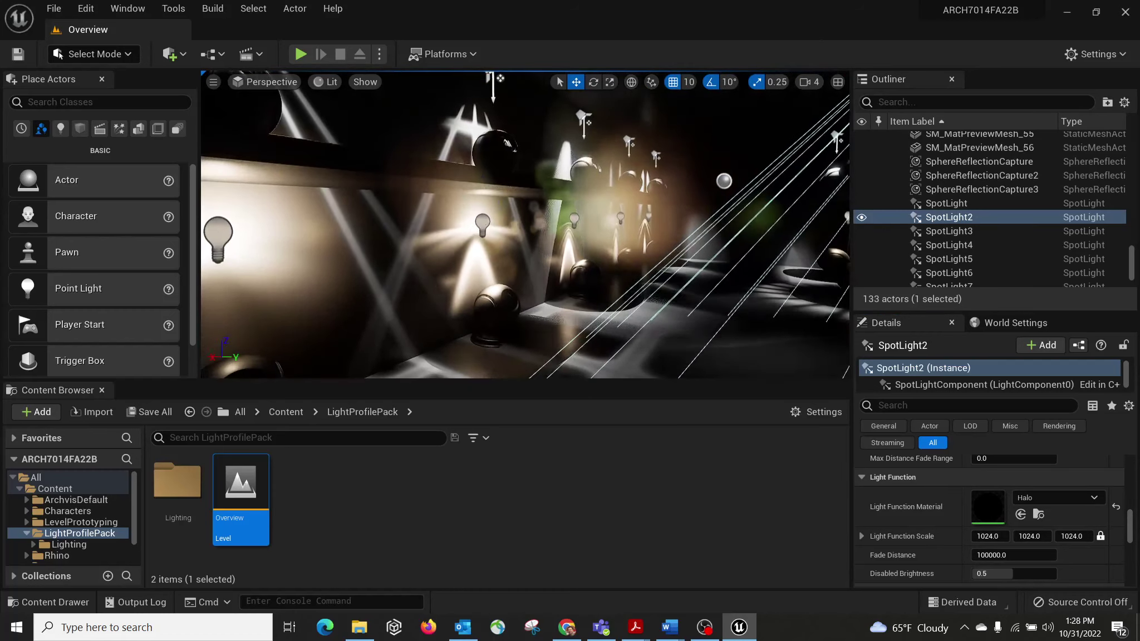
pyautogui.click(484, 221)
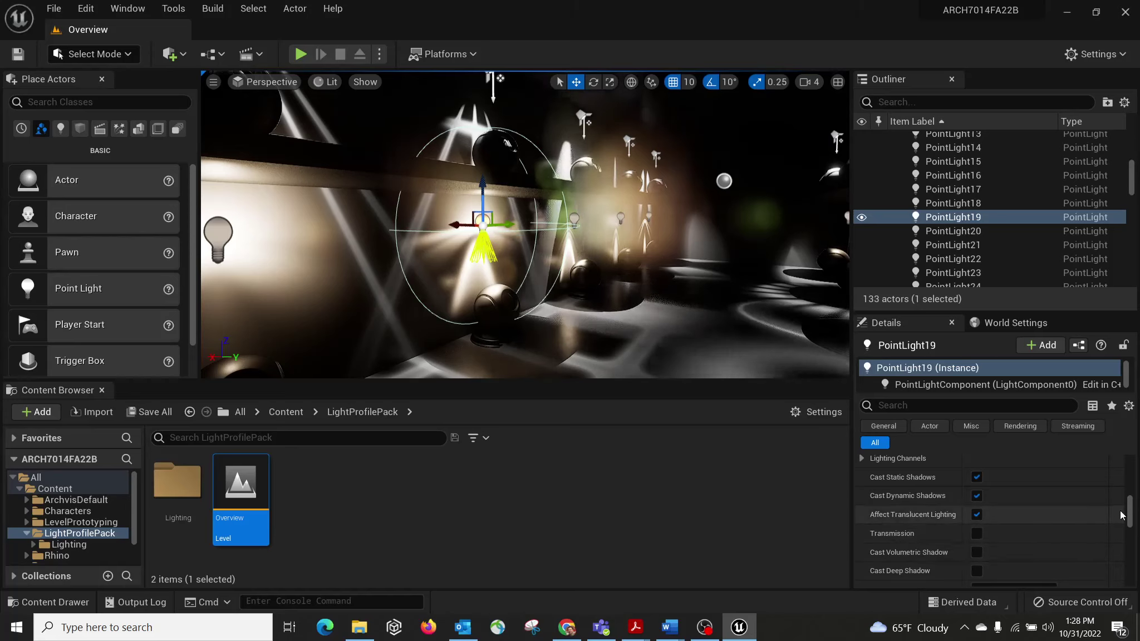
pyautogui.moveTo(1132, 509); pyautogui.dragTo(1136, 541)
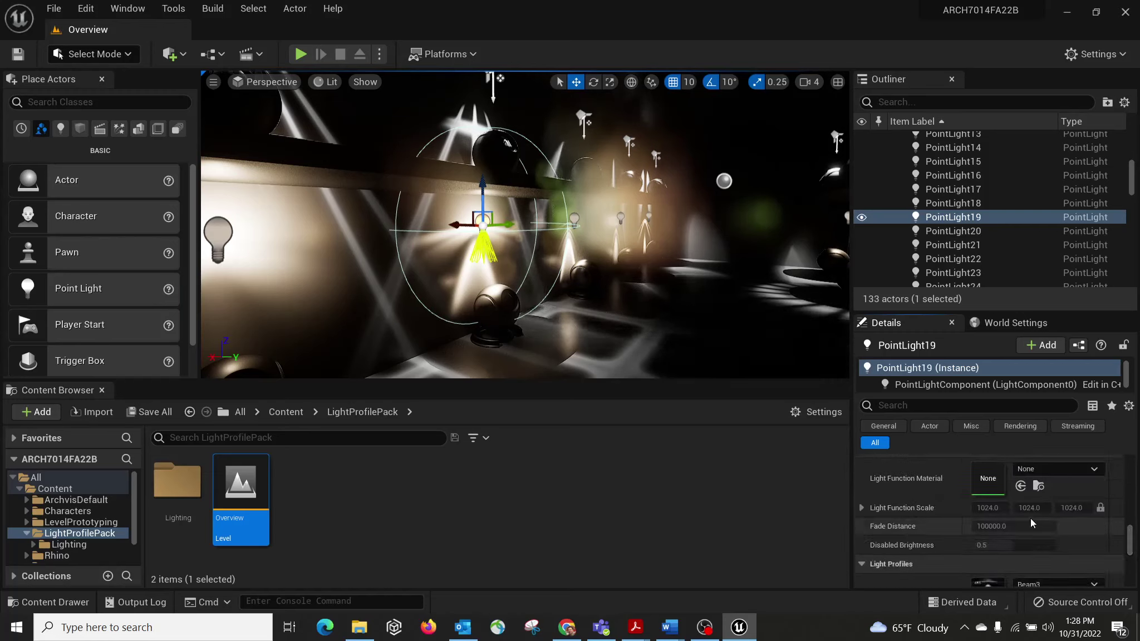
pyautogui.scroll(-4, 1005, 517)
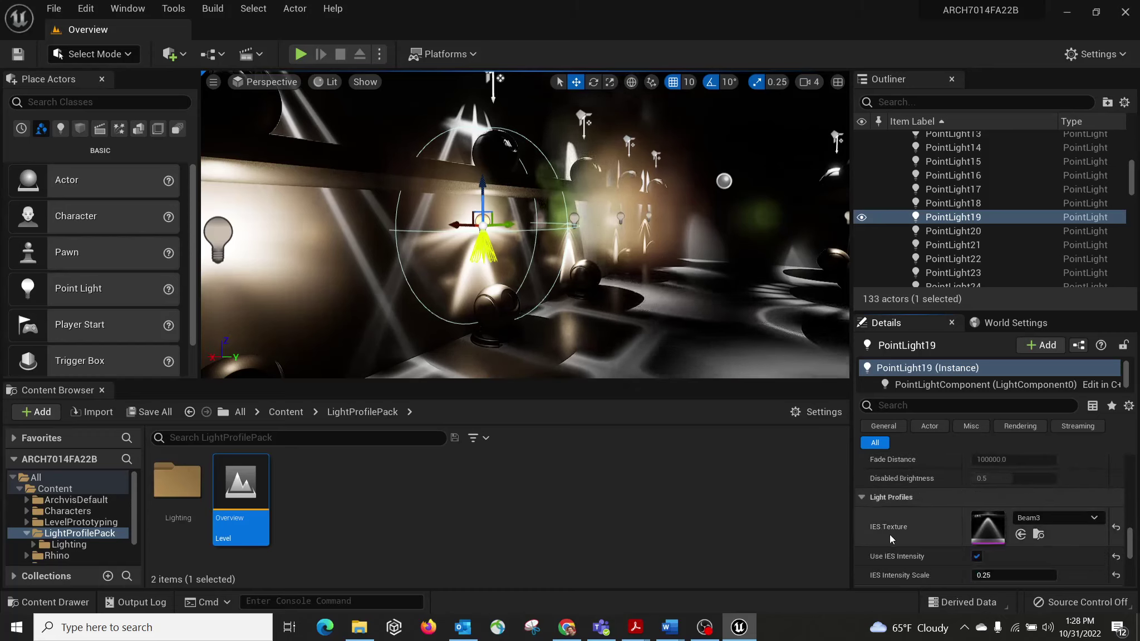
pyautogui.click(1038, 535)
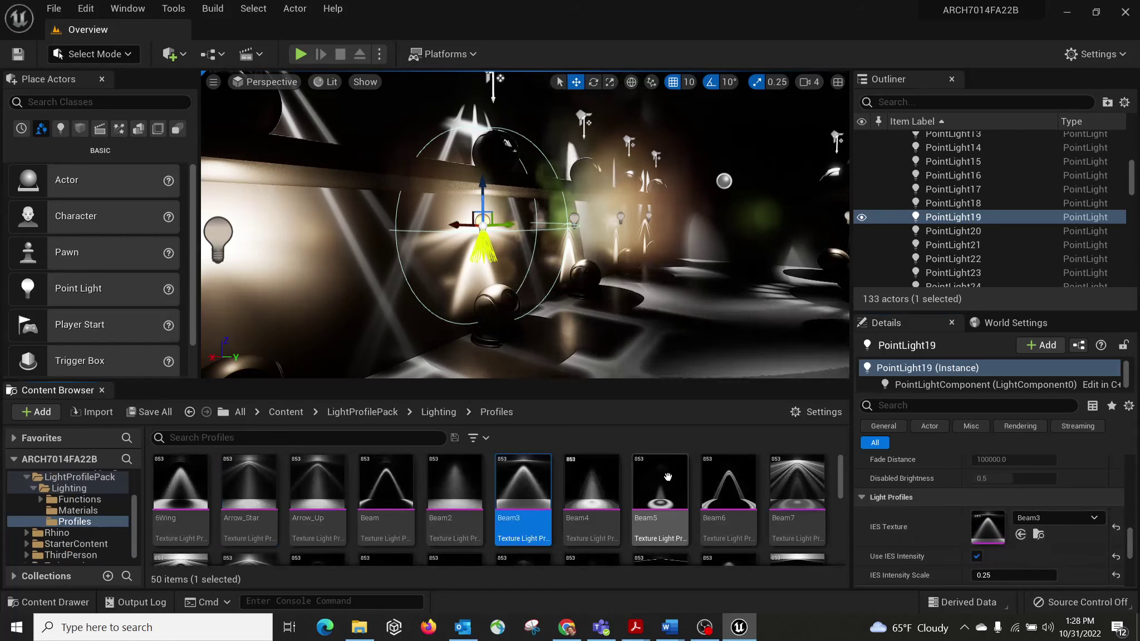
pyautogui.scroll(-1, 594, 533)
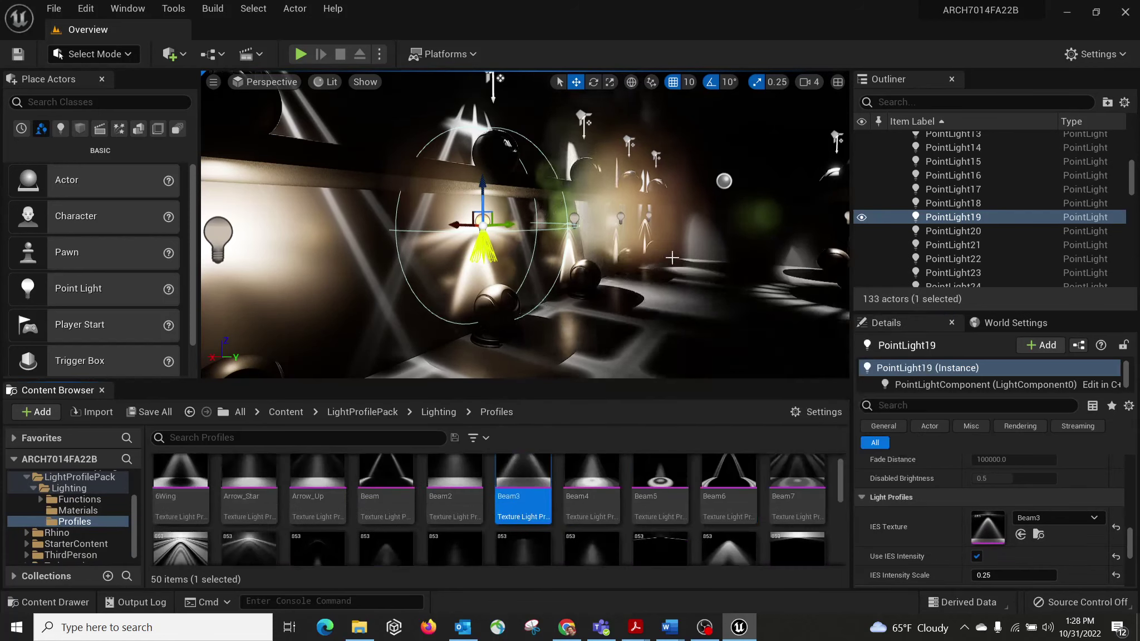
# Select SpotLight11 above the display sphere and locate its Lines light function material in the content browser.
pyautogui.moveTo(525, 224); pyautogui.dragTo(807, 264, button='right')
pyautogui.moveTo(591, 253); pyautogui.dragTo(618, 165, button='right')
pyautogui.moveTo(495, 250); pyautogui.dragTo(473, 240, button='right')
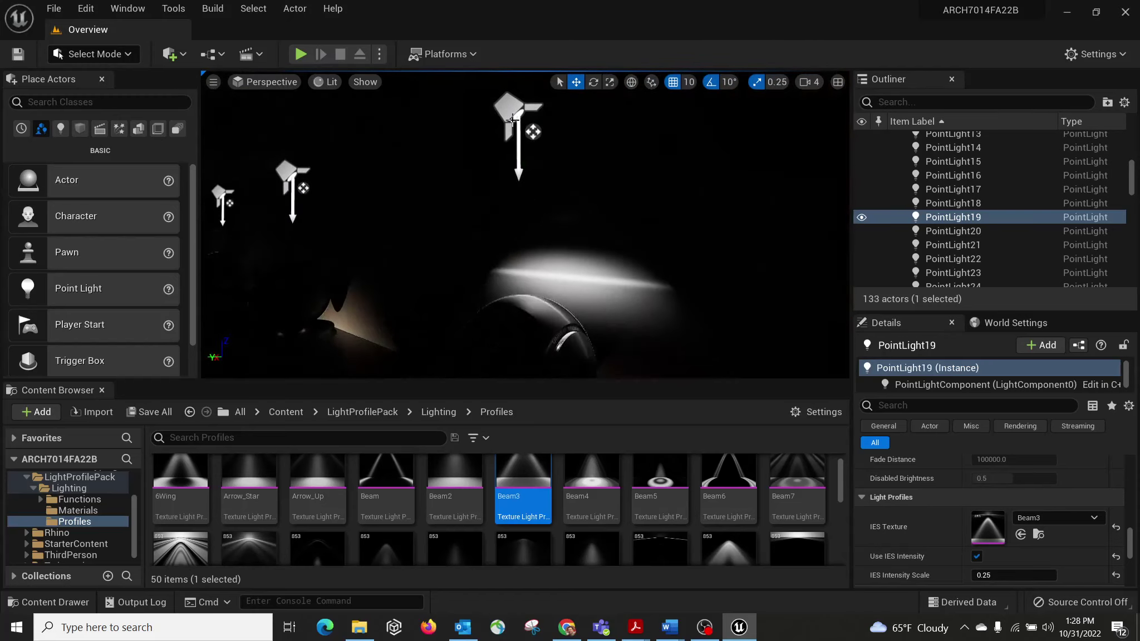
pyautogui.click(513, 119)
pyautogui.moveTo(583, 243); pyautogui.dragTo(579, 315, button='right')
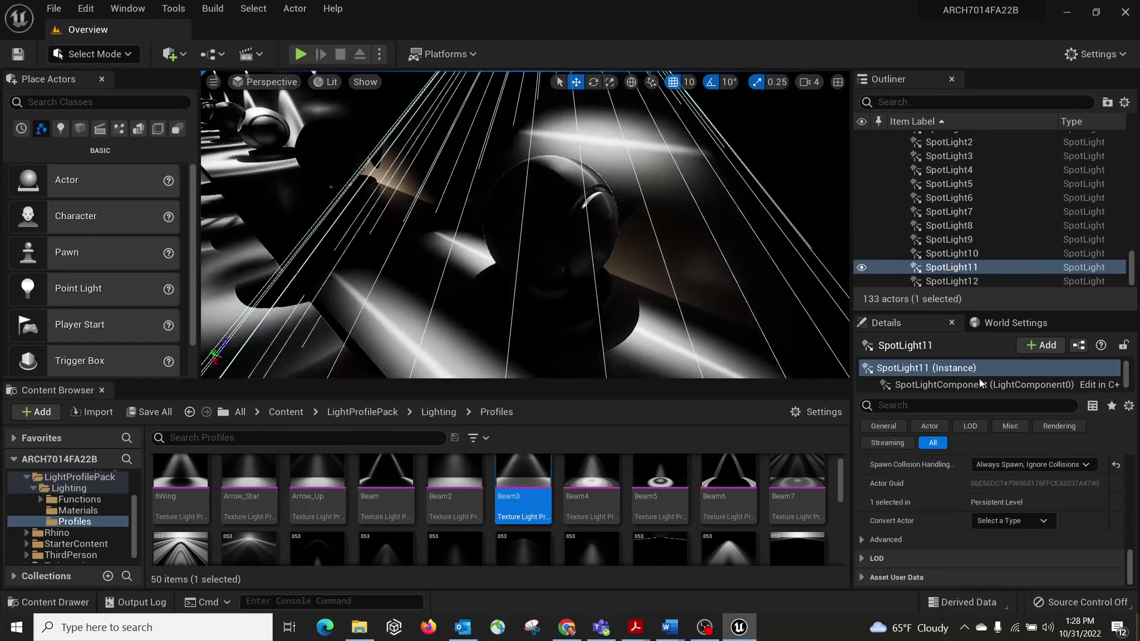
pyautogui.moveTo(1128, 576); pyautogui.dragTo(1129, 526)
pyautogui.scroll(-2, 1065, 531)
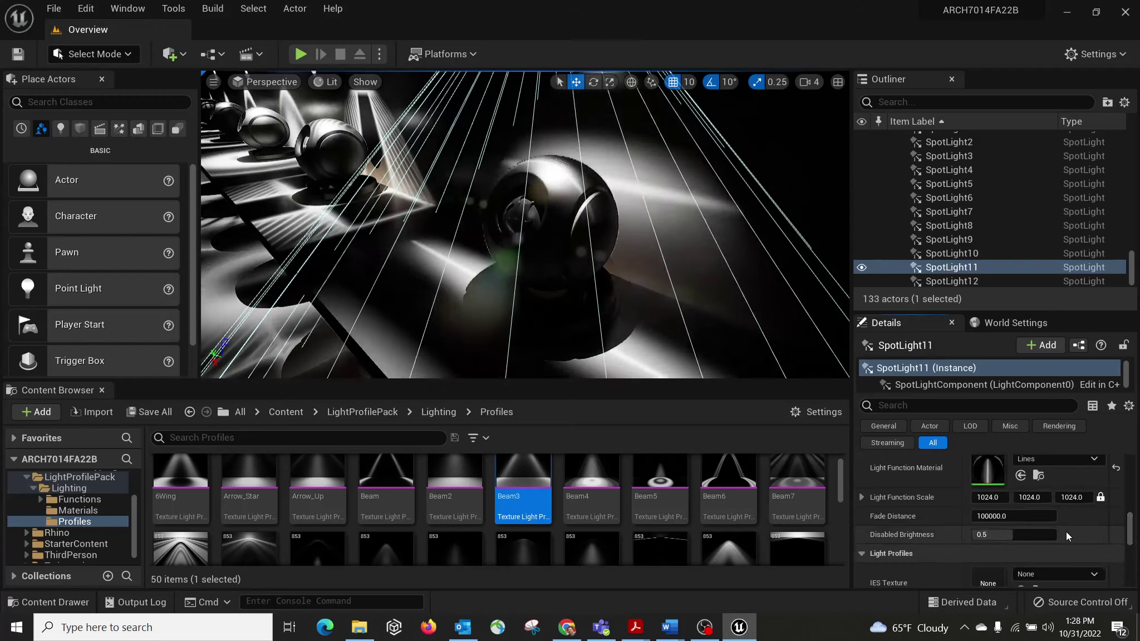
pyautogui.scroll(-2, 1065, 532)
pyautogui.scroll(2, 978, 534)
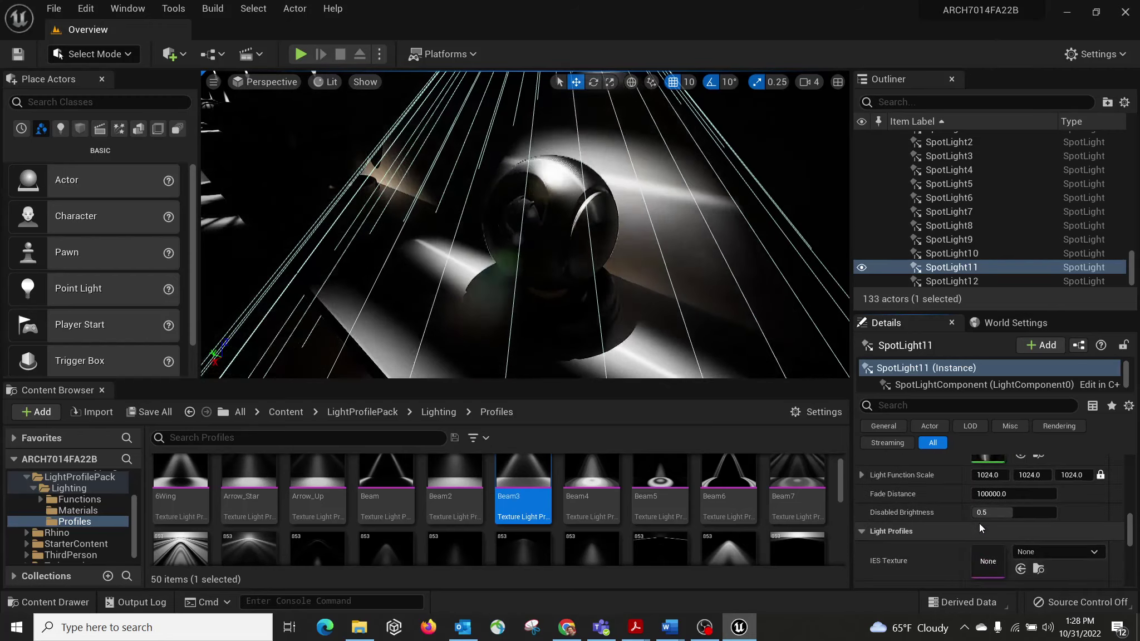
pyautogui.scroll(1, 946, 515)
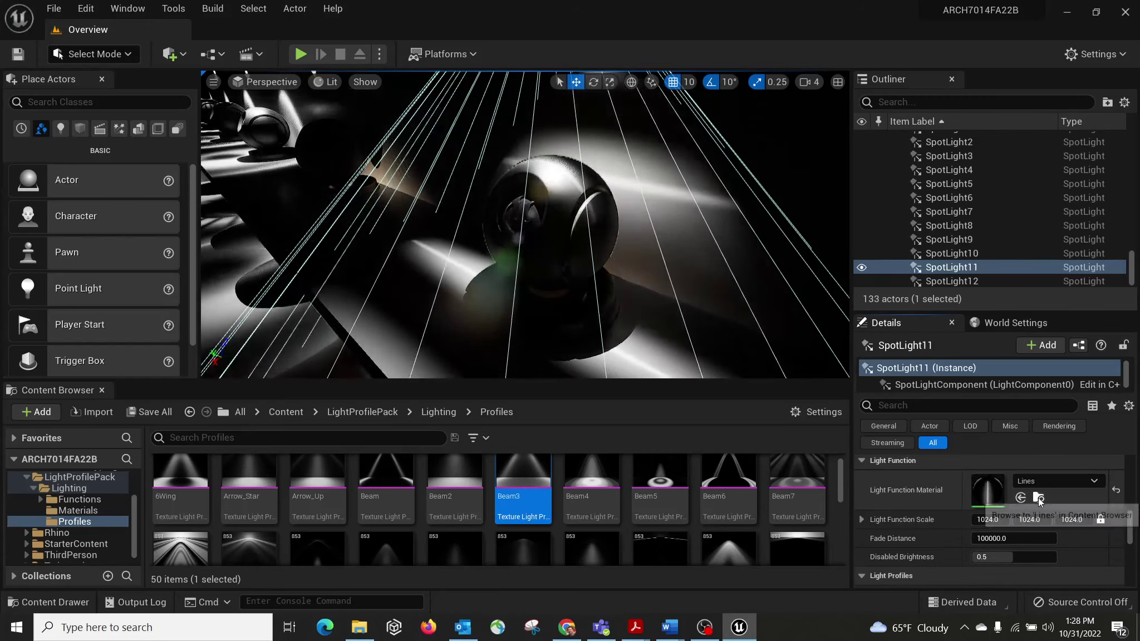
pyautogui.click(1039, 497)
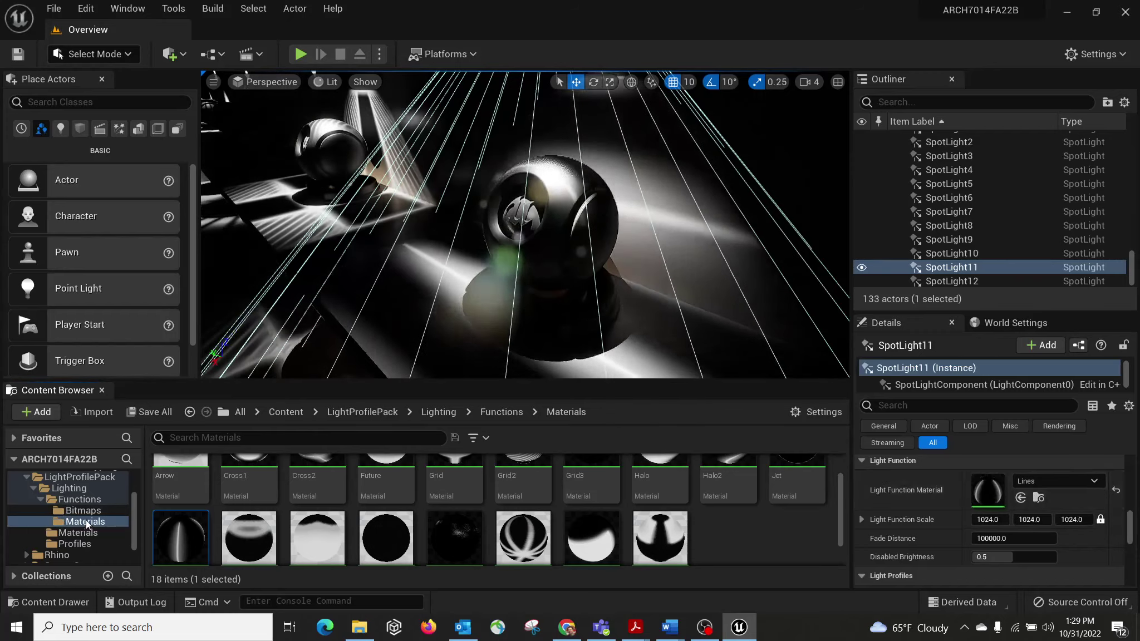
# Look through the neighbouring light function materials in the Functions > Materials folder, including Future, Cross1, Grid3, Halo and Halo2.
pyautogui.scroll(1, 639, 497)
pyautogui.scroll(1, 639, 497)
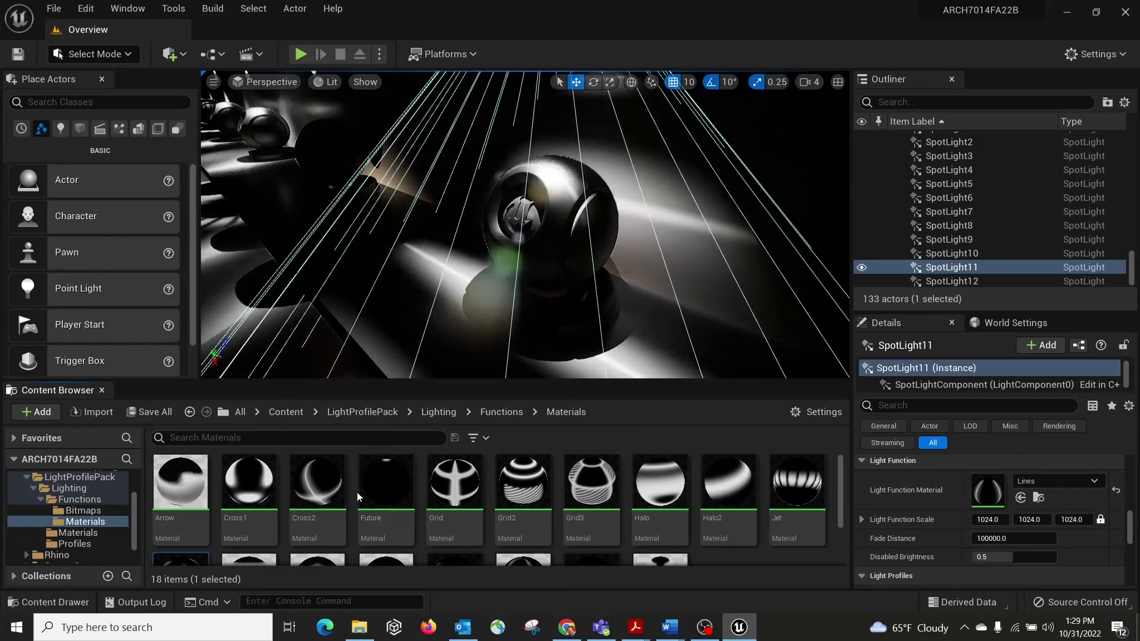
pyautogui.moveTo(378, 485)
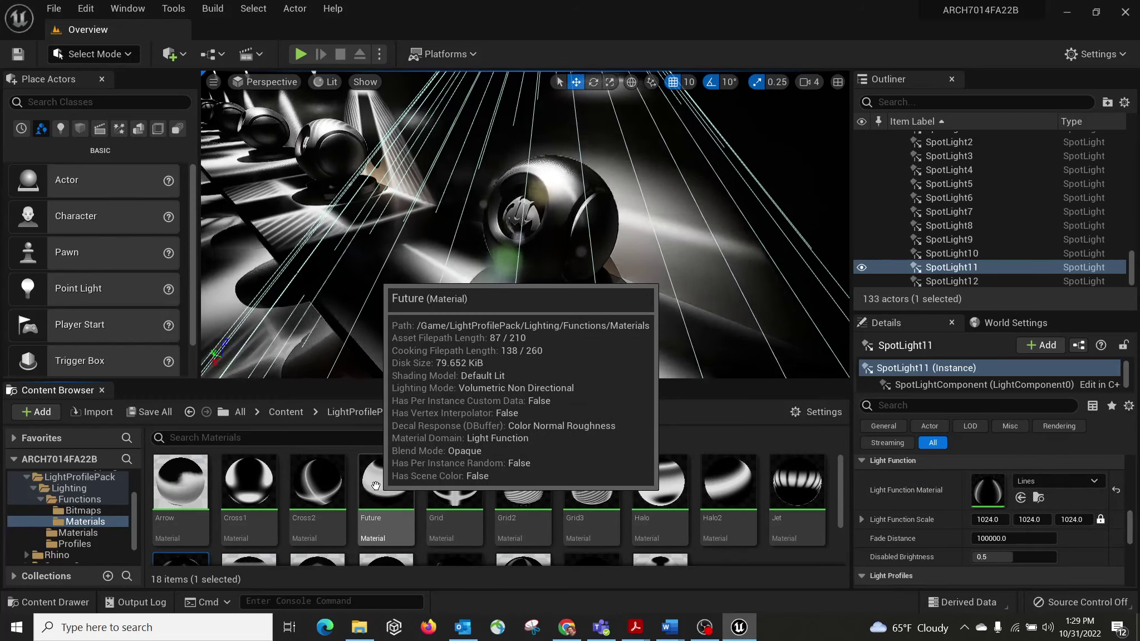
pyautogui.moveTo(319, 483)
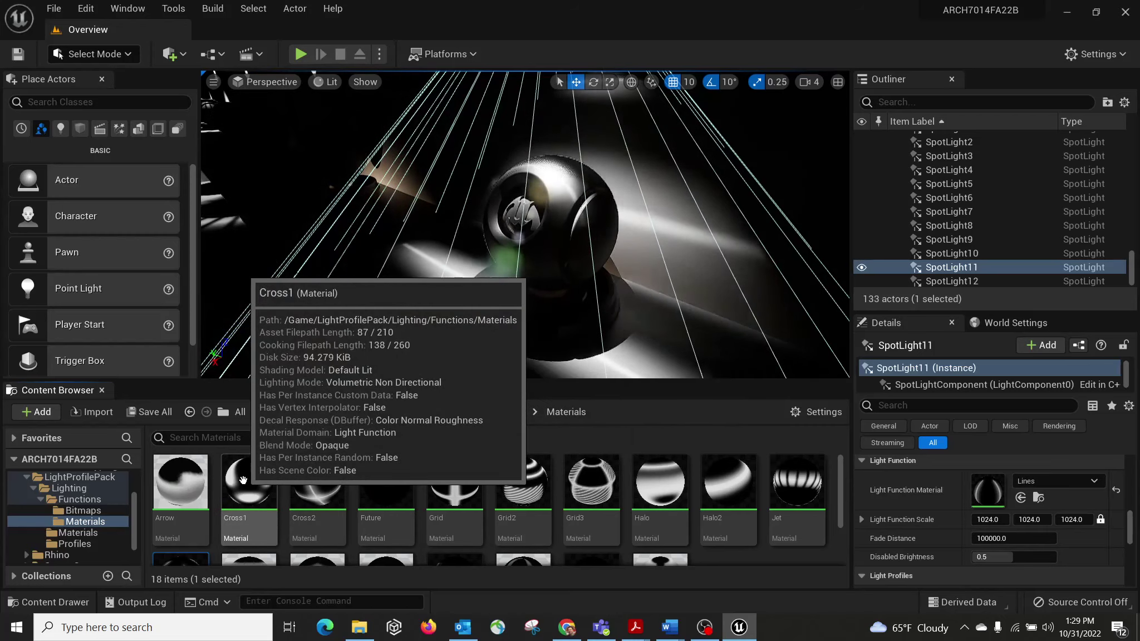
pyautogui.moveTo(584, 467)
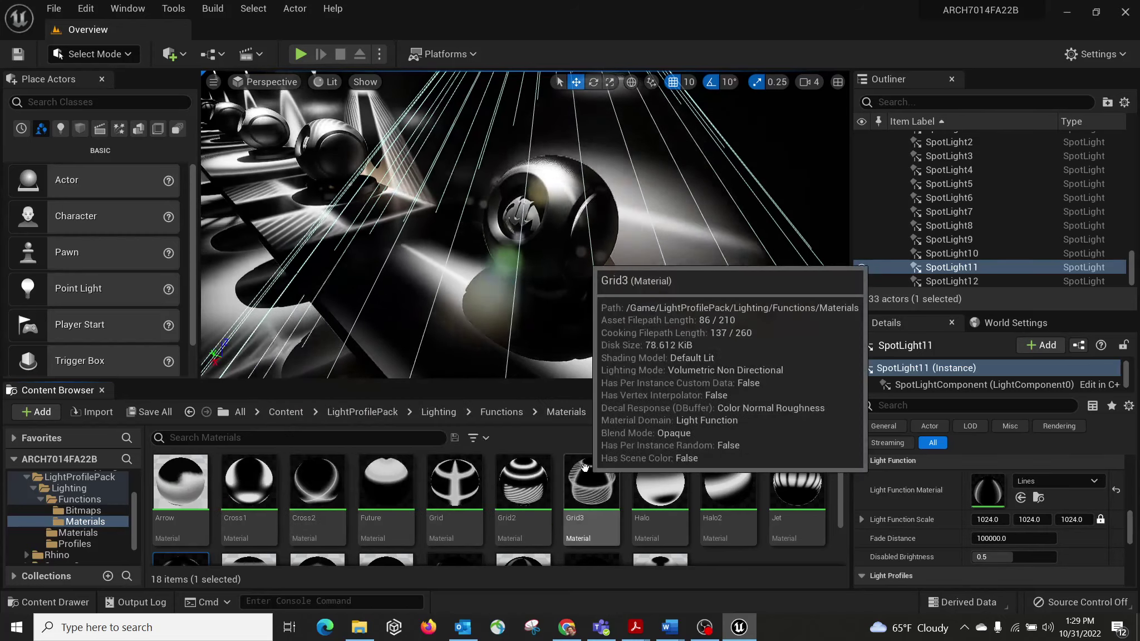
pyautogui.moveTo(535, 473)
pyautogui.moveTo(660, 488)
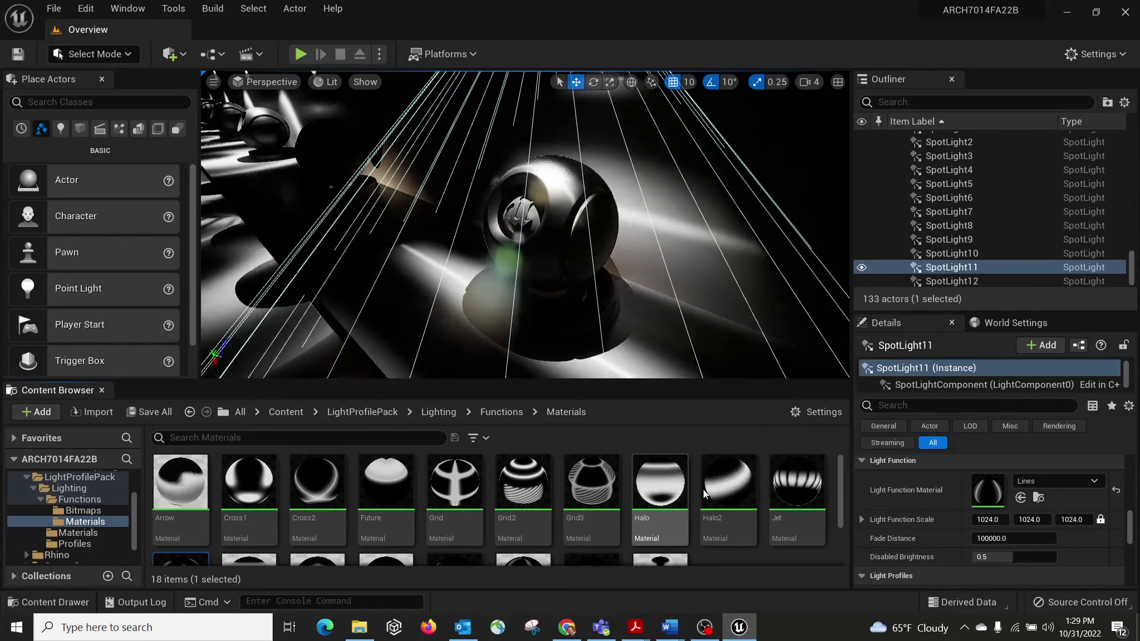
pyautogui.moveTo(713, 488)
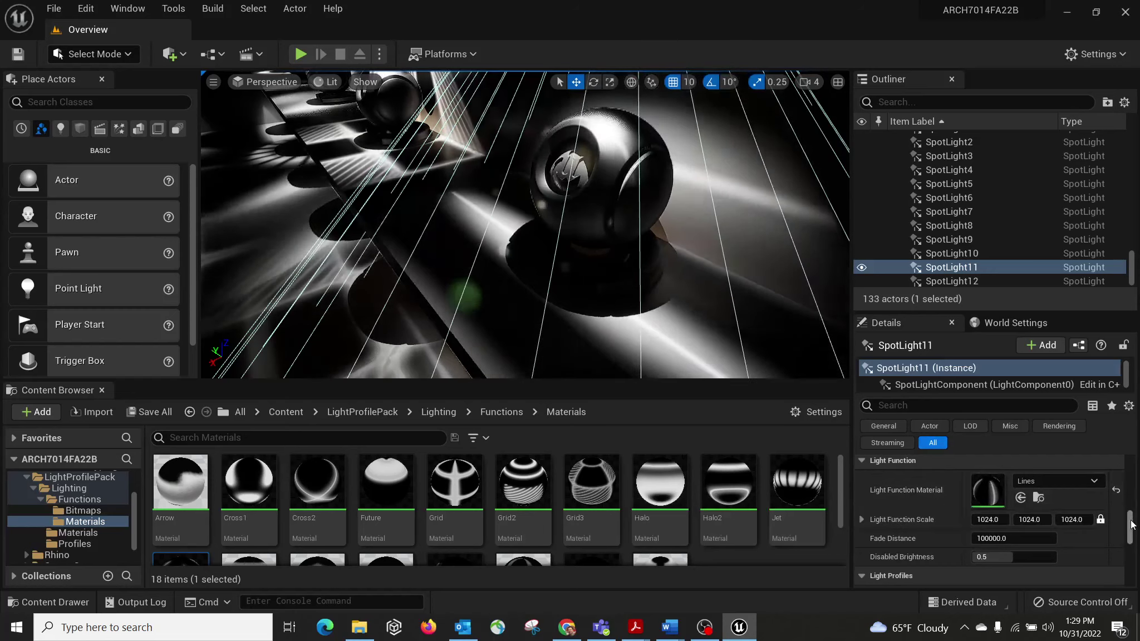
# Try Stationary and Movable mobility on SpotLight11, ending with Static.
pyautogui.moveTo(1131, 525); pyautogui.dragTo(1132, 453)
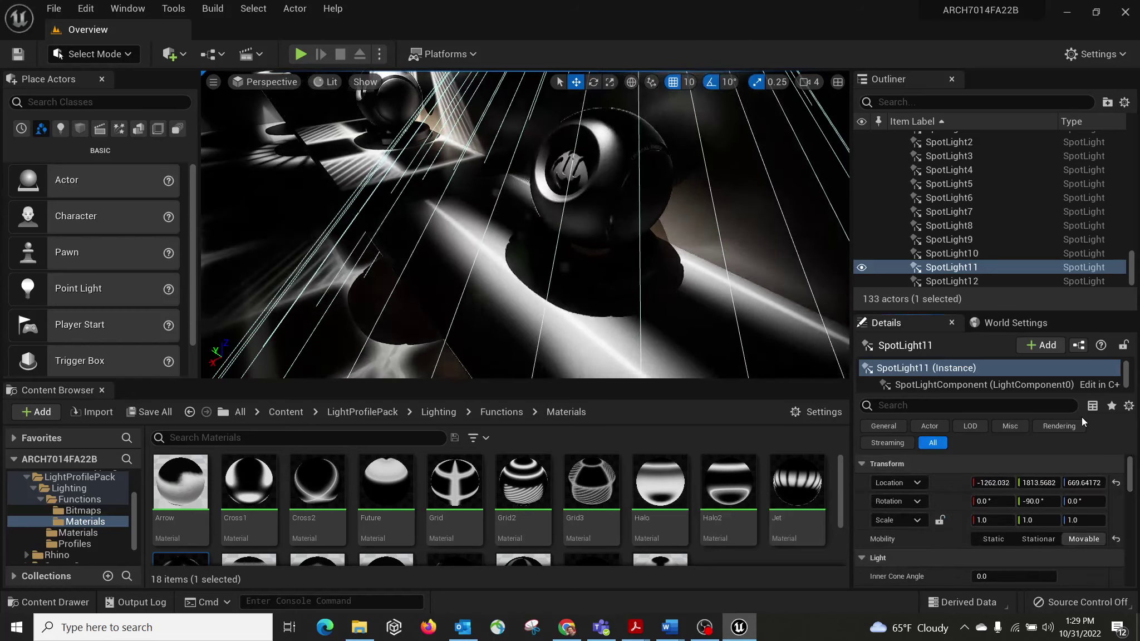
pyautogui.click(964, 268)
pyautogui.click(954, 254)
pyautogui.click(951, 267)
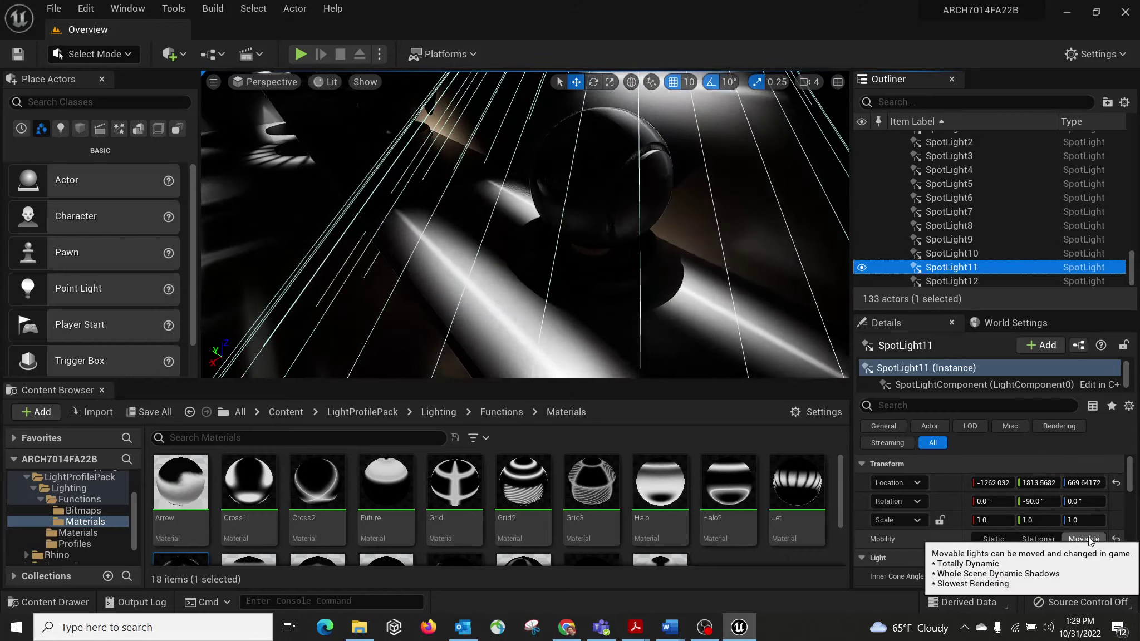
pyautogui.click(979, 543)
pyautogui.click(1084, 539)
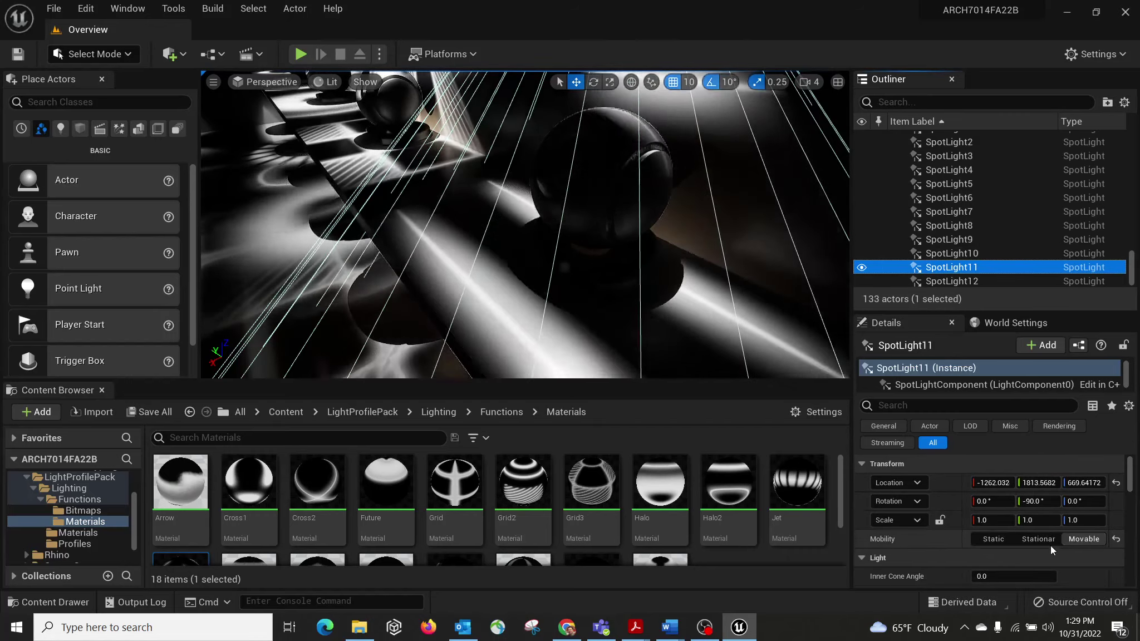
pyautogui.click(1036, 539)
pyautogui.click(1083, 539)
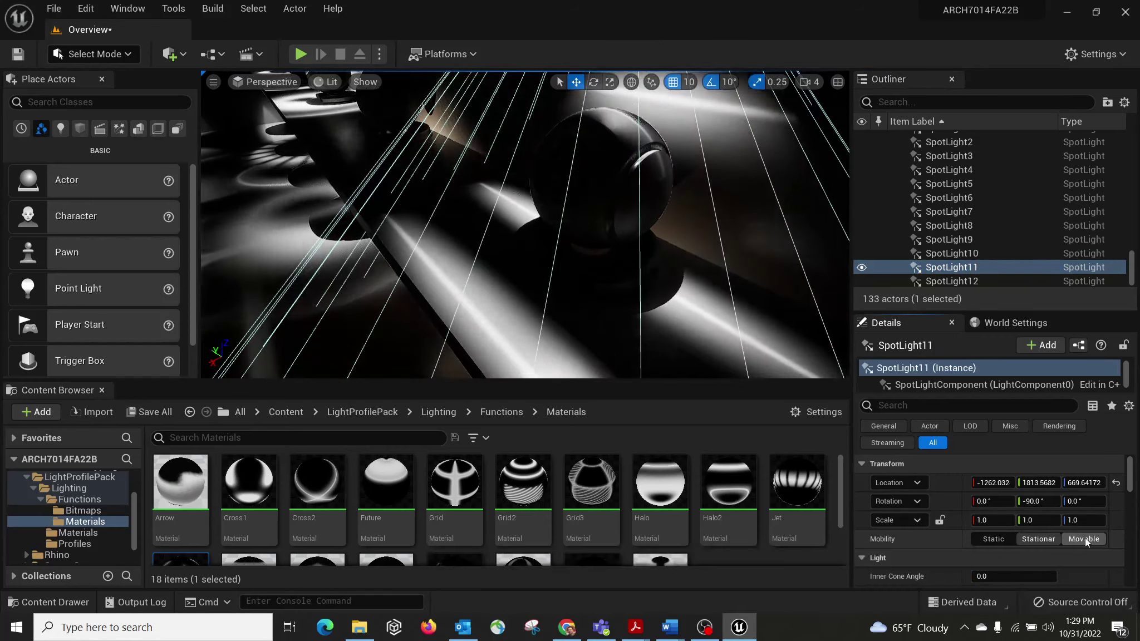
pyautogui.click(1000, 542)
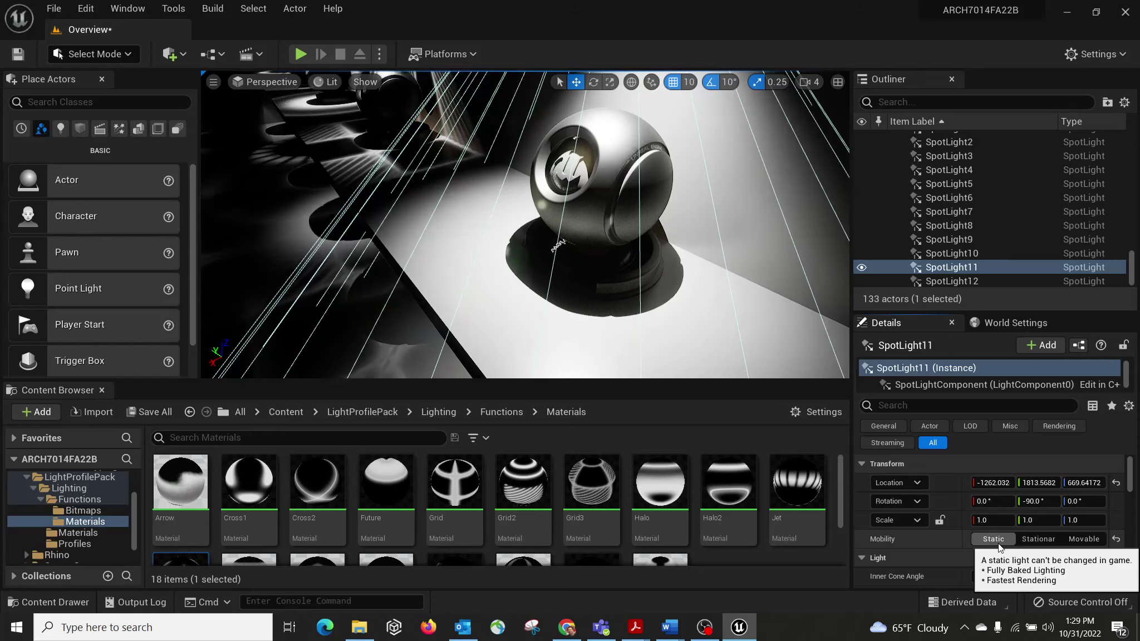
# Set SpotLight11's mobility to Stationary and reassign the Lines material as its light function.
pyautogui.moveTo(704, 255)
pyautogui.mouseDown(button='right')
pyautogui.moveTo(704, 145)
pyautogui.moveTo(704, 255)
pyautogui.mouseUp(button='right')
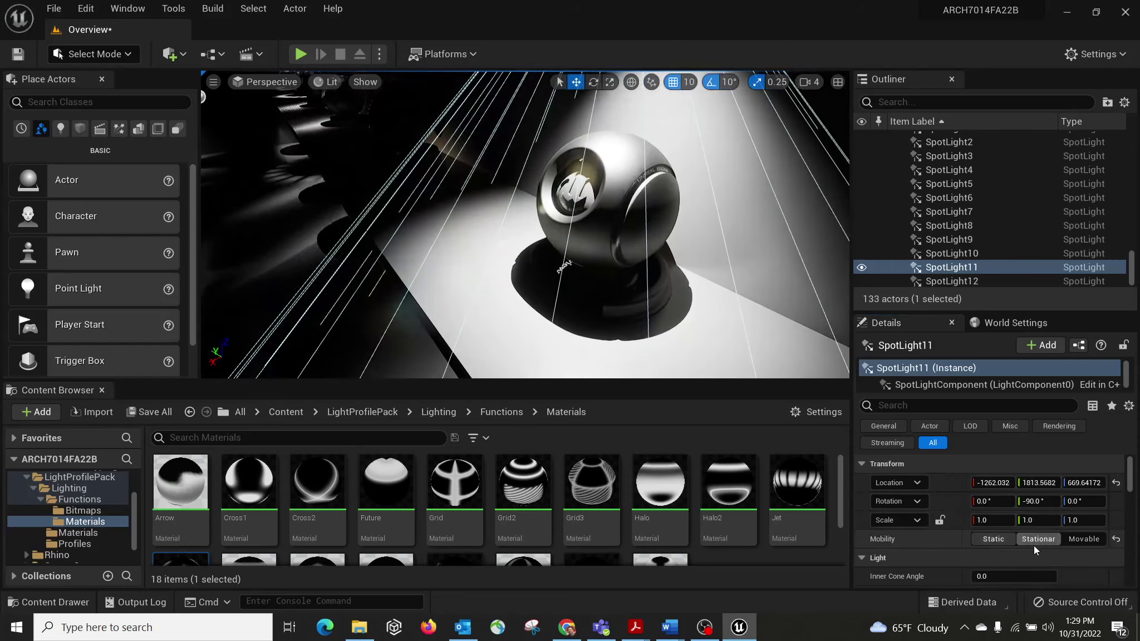
pyautogui.click(982, 541)
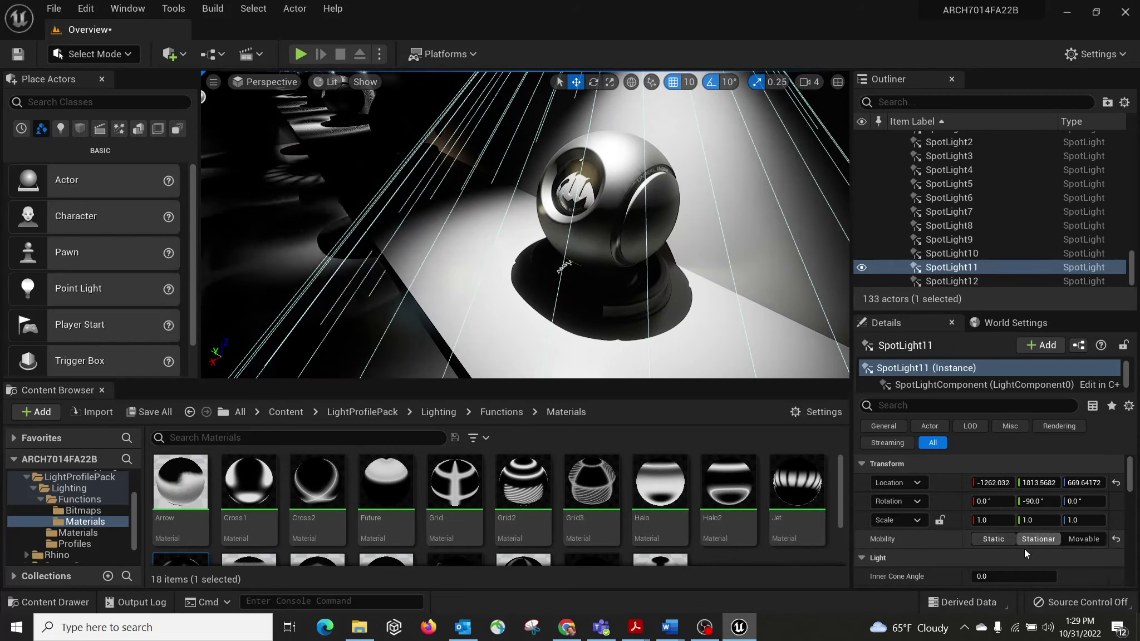
pyautogui.click(1039, 540)
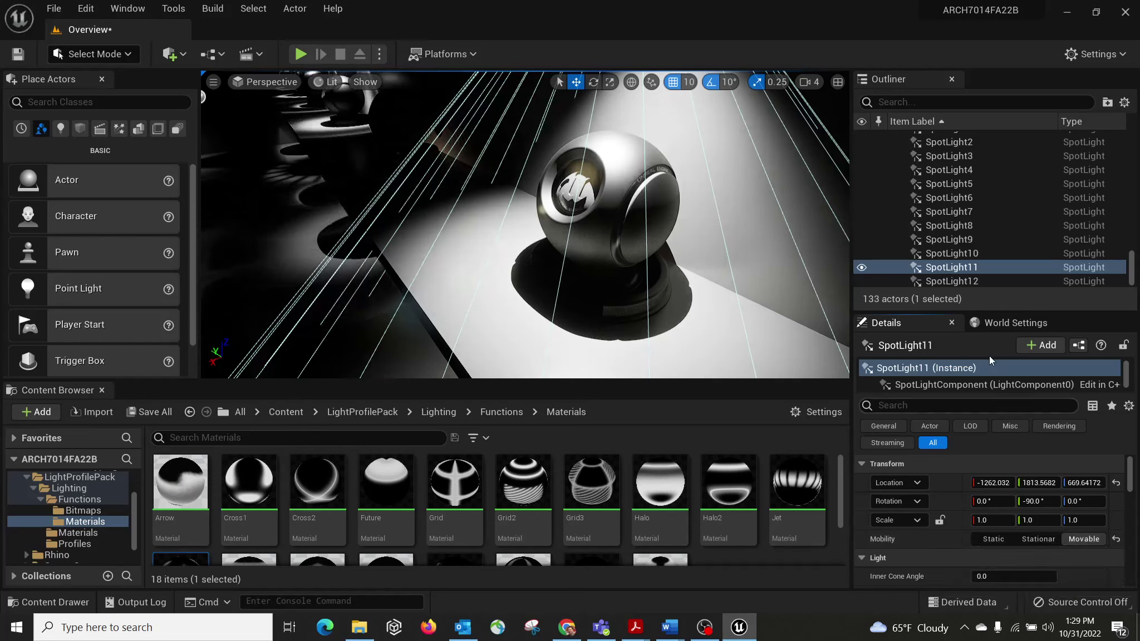
pyautogui.click(952, 253)
pyautogui.click(951, 267)
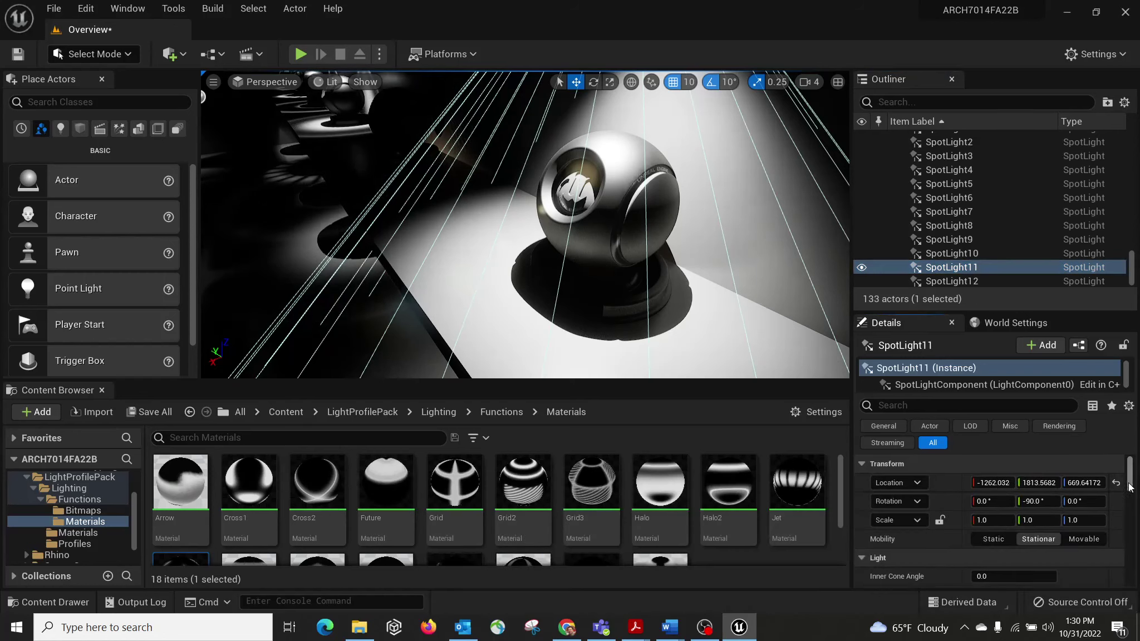
pyautogui.moveTo(1129, 469); pyautogui.dragTo(1129, 526)
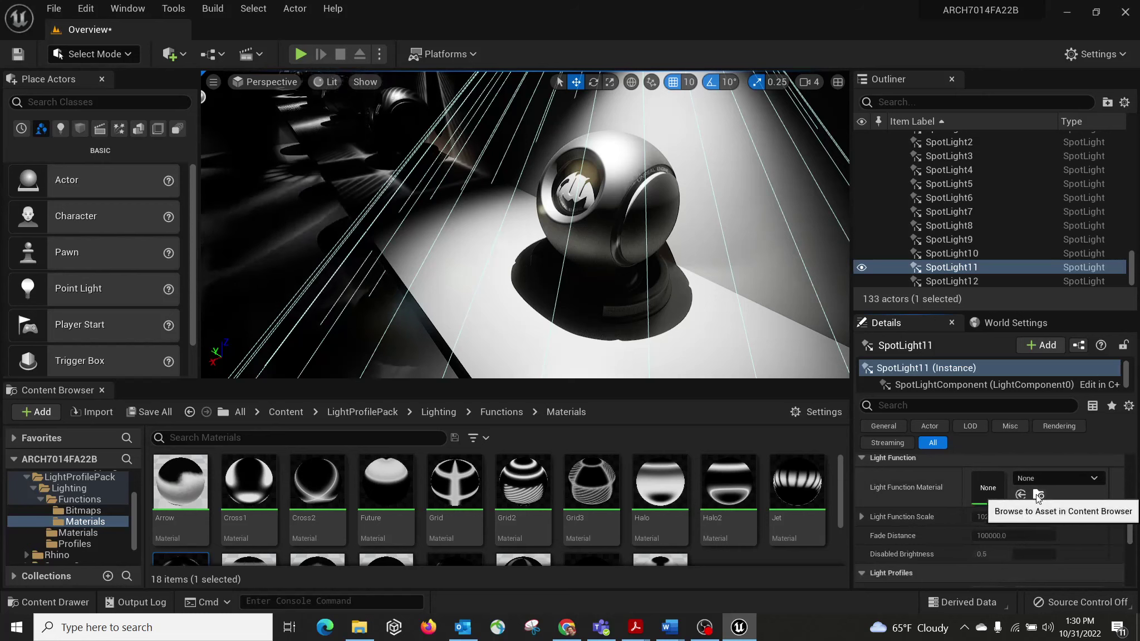
pyautogui.click(1020, 495)
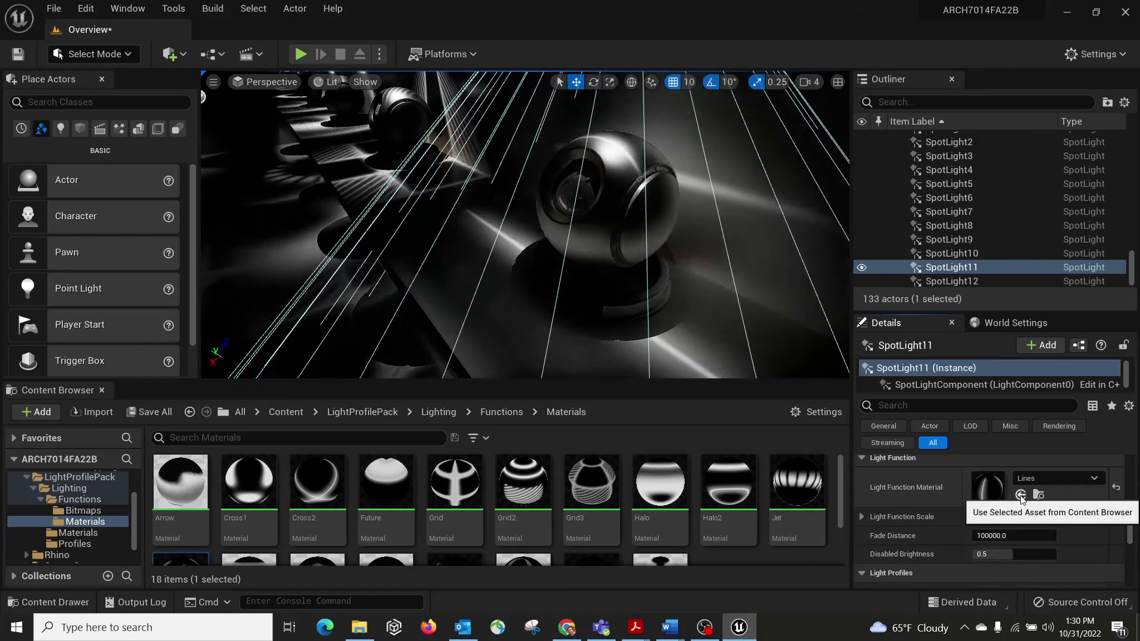
# Open the Main_Rhino level from the Content folder.
pyautogui.click(54, 9)
pyautogui.click(79, 61)
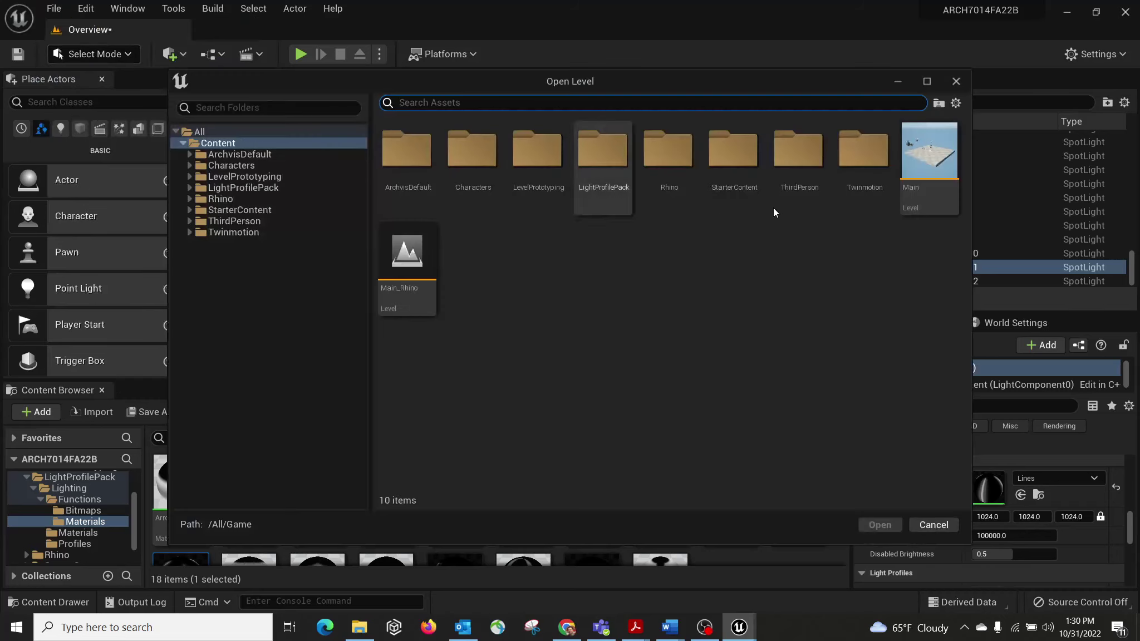
pyautogui.click(414, 246)
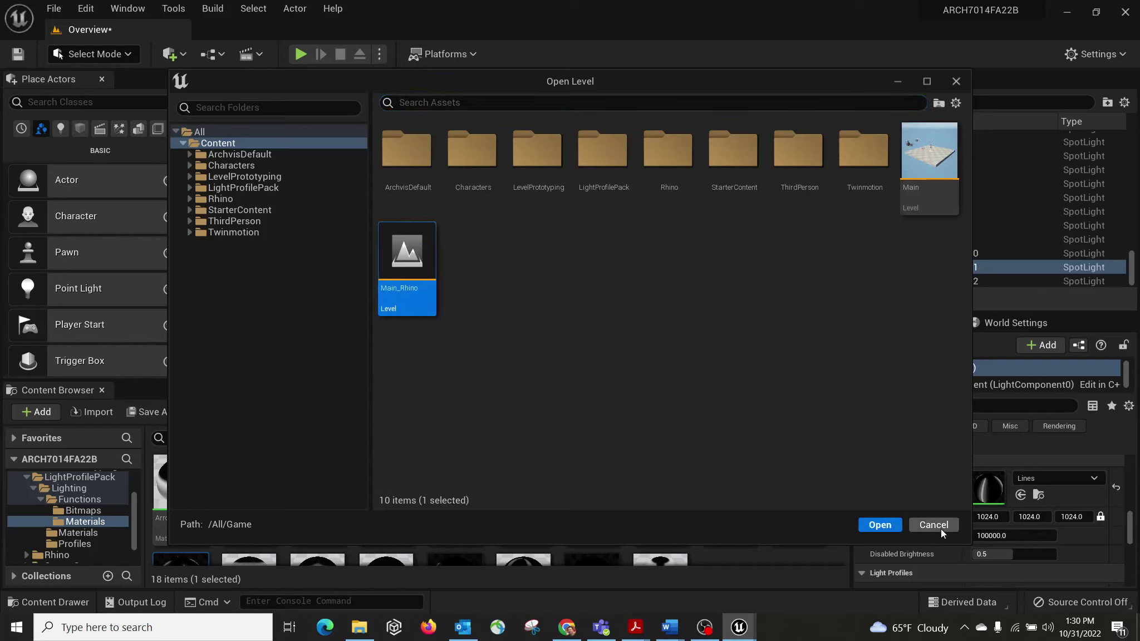
pyautogui.click(891, 526)
pyautogui.click(695, 470)
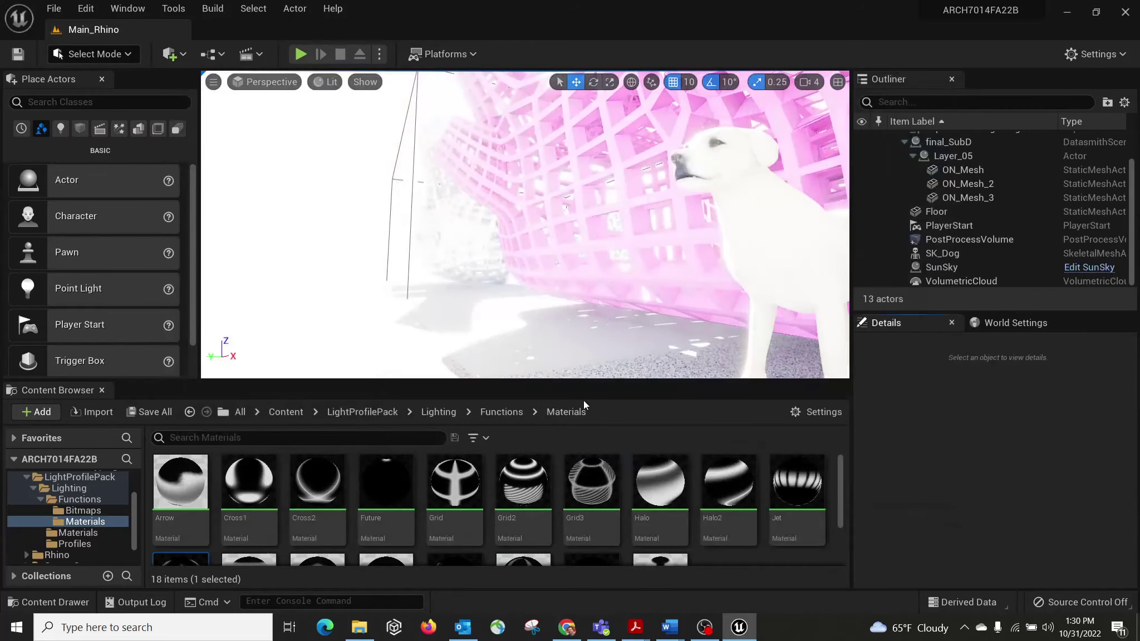
# Browse to the project's root Content folder and open the Main level.
pyautogui.moveTo(575, 282); pyautogui.dragTo(796, 276, button='right')
pyautogui.click(71, 478)
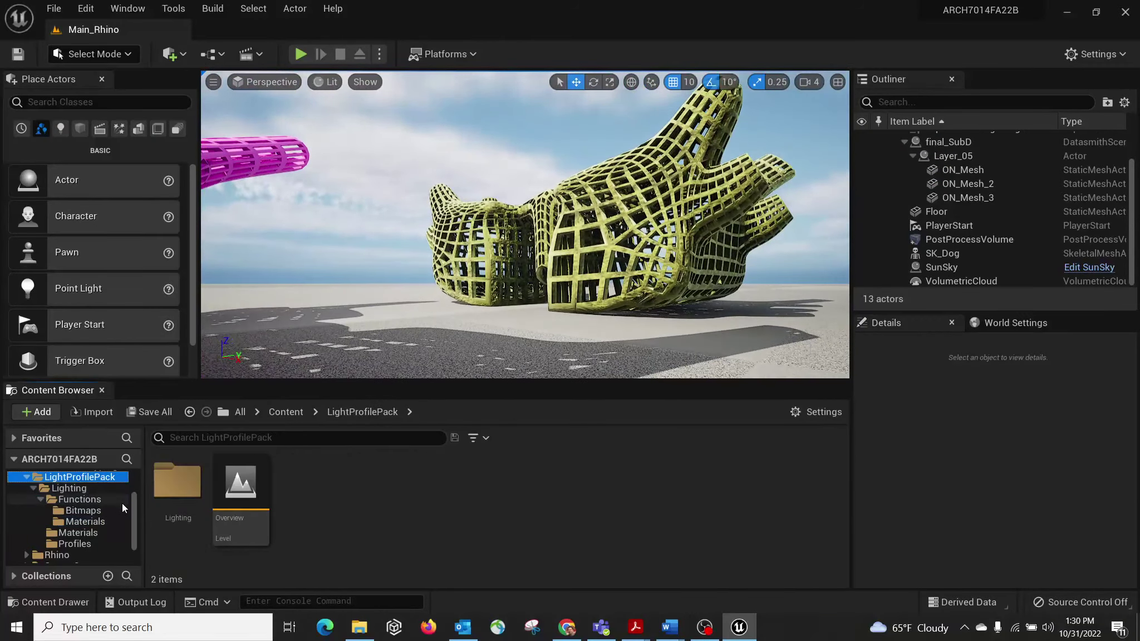
pyautogui.moveTo(133, 506); pyautogui.dragTo(132, 487)
pyautogui.click(70, 489)
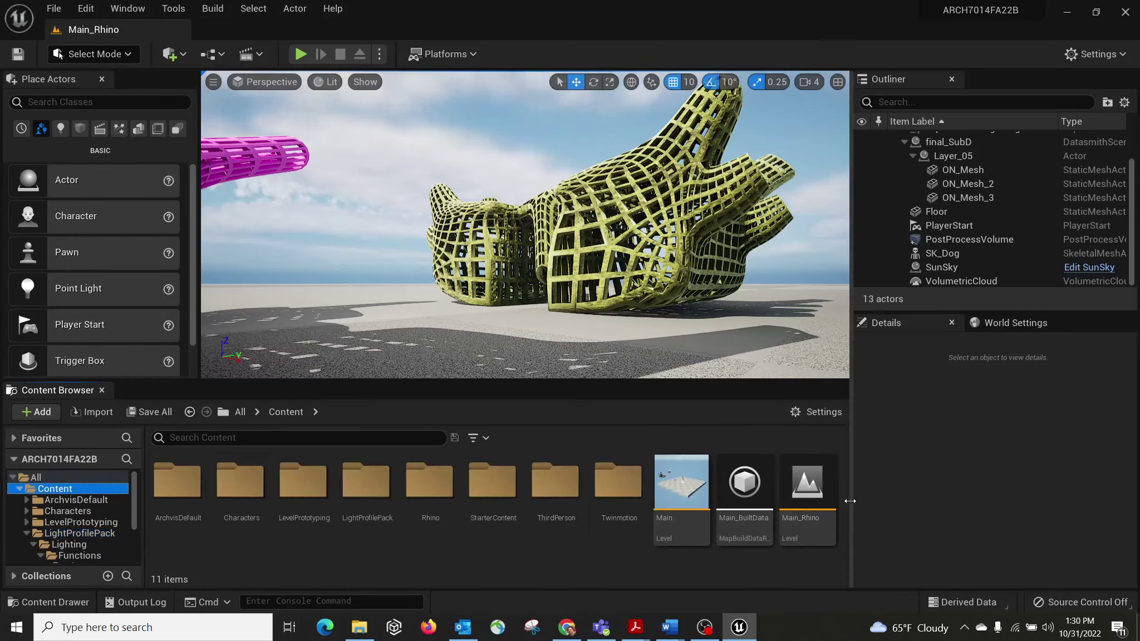
pyautogui.doubleClick(700, 489)
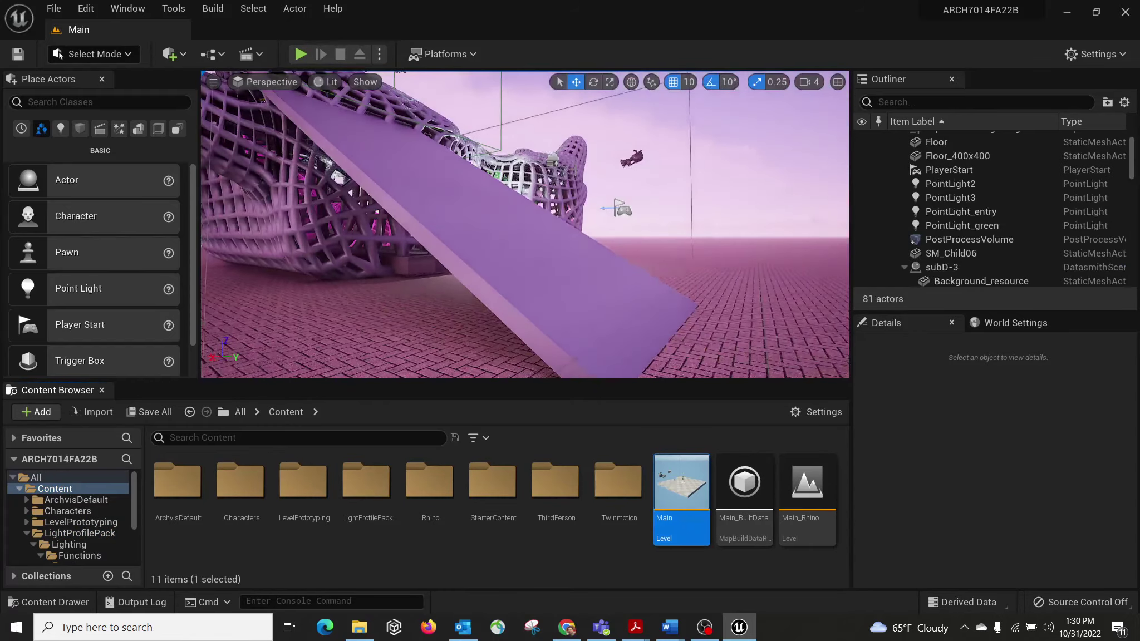
# Select PointLight_entry at the pavilion's entrance and frame it in the viewport.
pyautogui.moveTo(525, 224); pyautogui.dragTo(471, 234, button='right')
pyautogui.moveTo(525, 225); pyautogui.dragTo(474, 227, button='right')
pyautogui.click(466, 222)
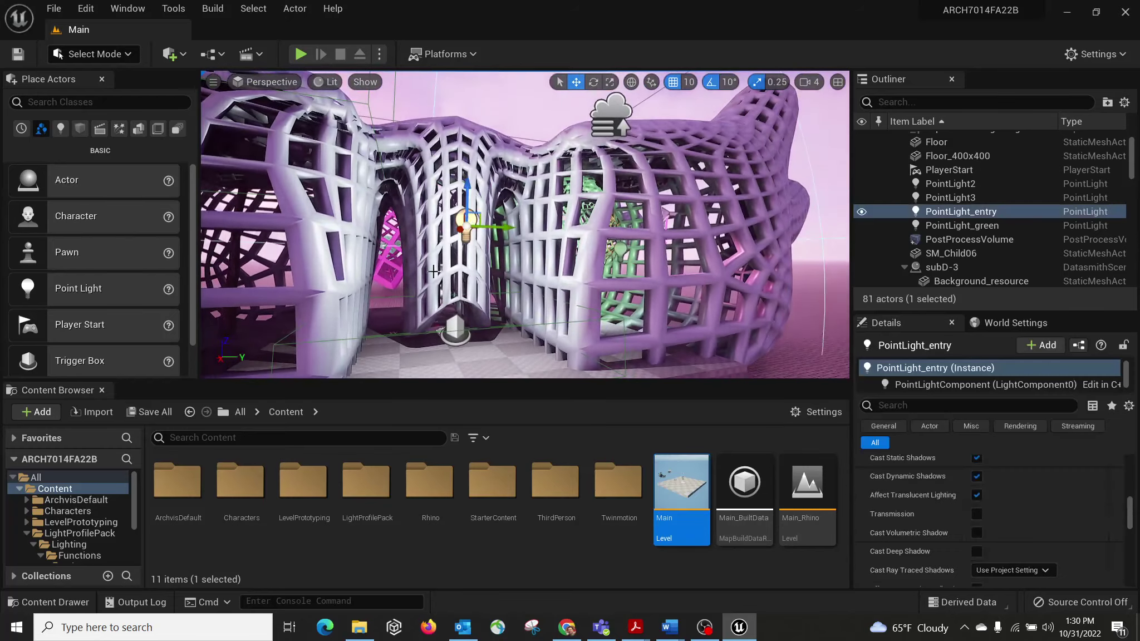
pyautogui.press('f')
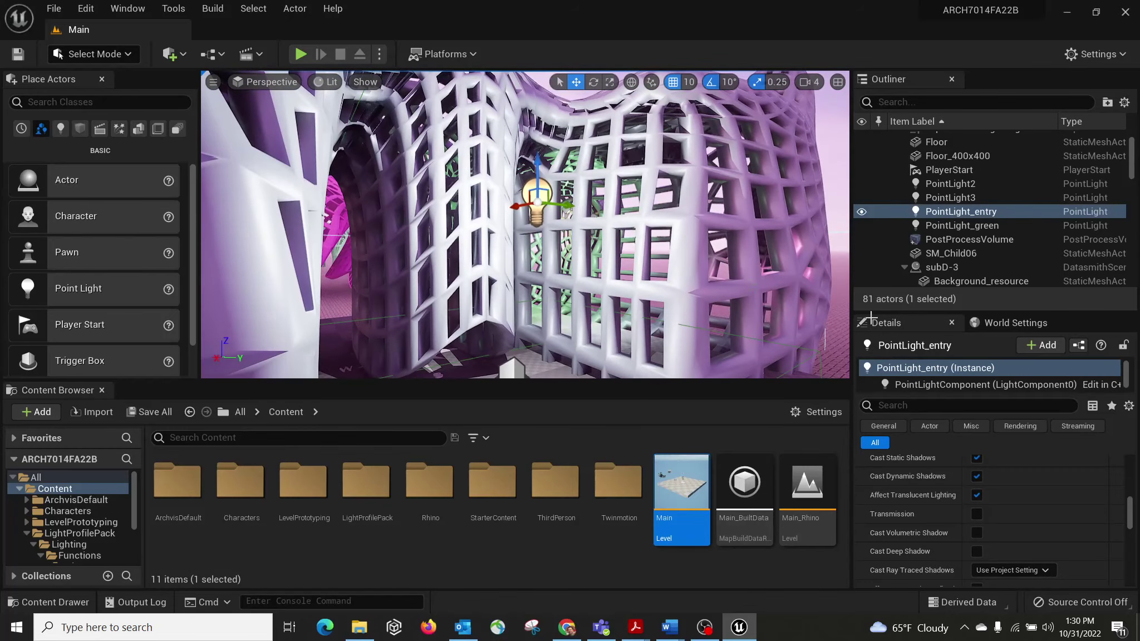
# Check PointLight_entry's mobility, bring up its light function settings, and open LightProfilePack's Lighting/Functions/Materials folder.
pyautogui.moveTo(1130, 477); pyautogui.dragTo(1134, 441)
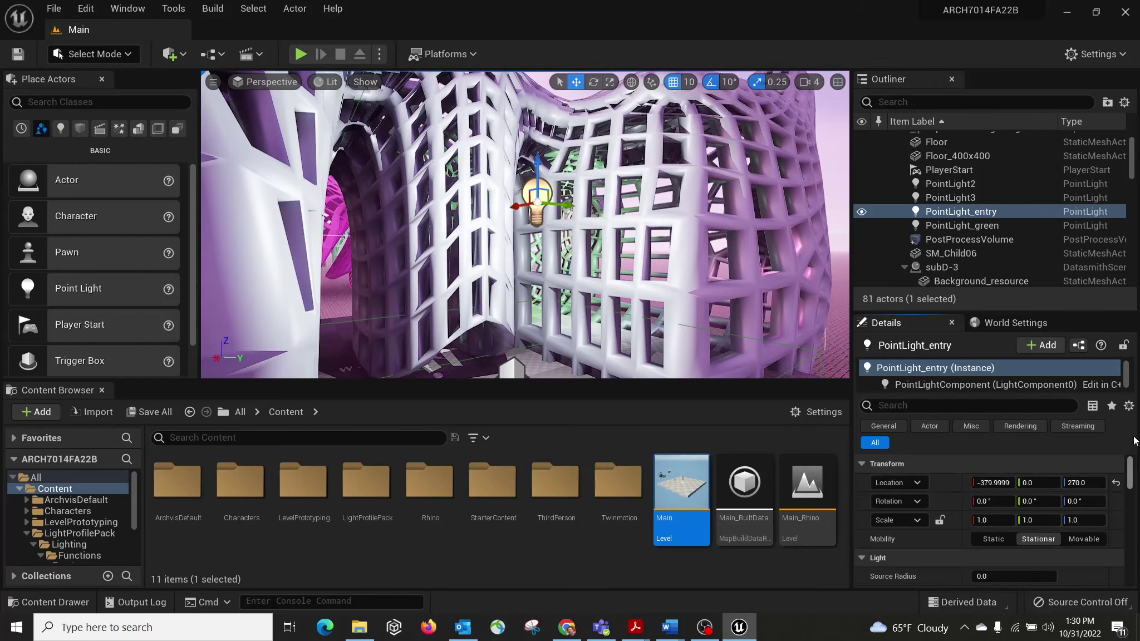
pyautogui.scroll(-1, 1069, 495)
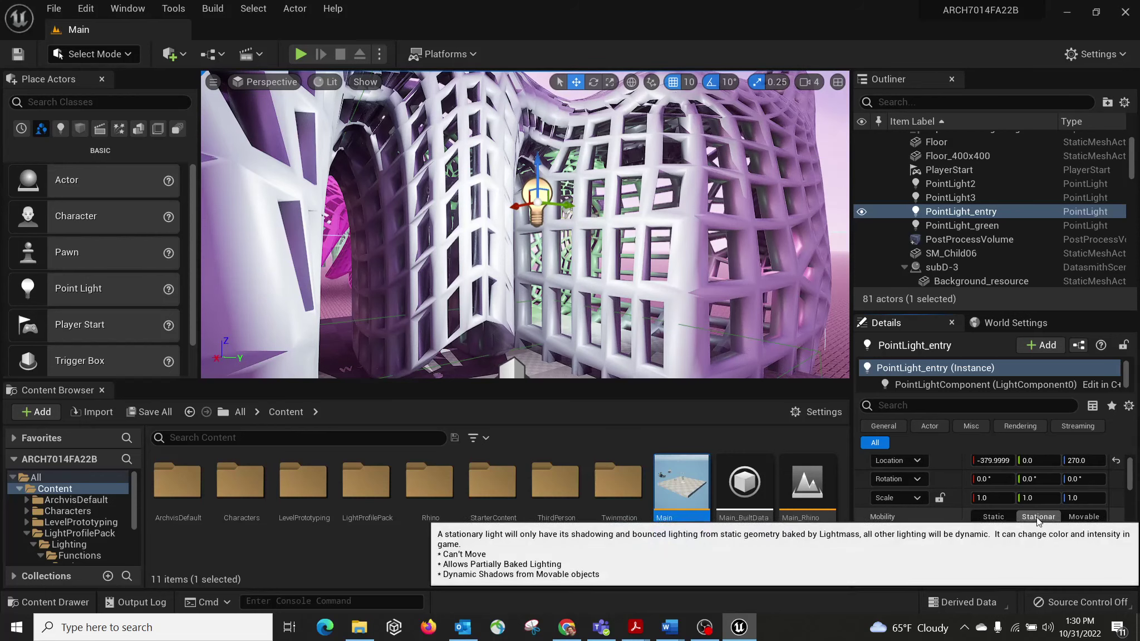
pyautogui.scroll(-10, 1072, 524)
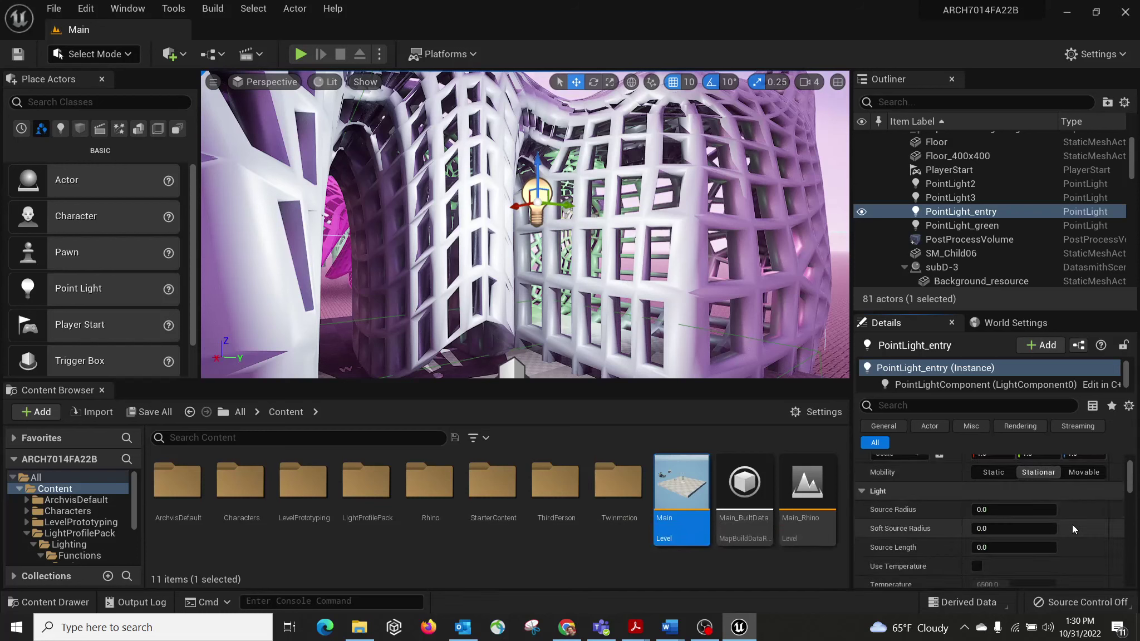
pyautogui.scroll(-5, 1072, 524)
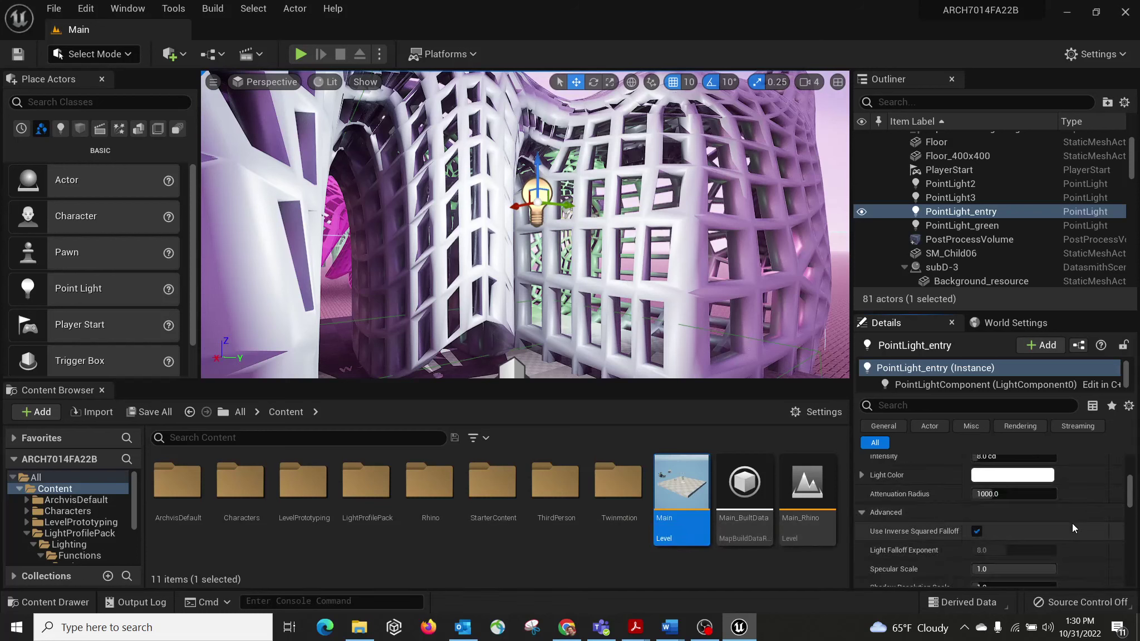
pyautogui.scroll(-6, 1061, 529)
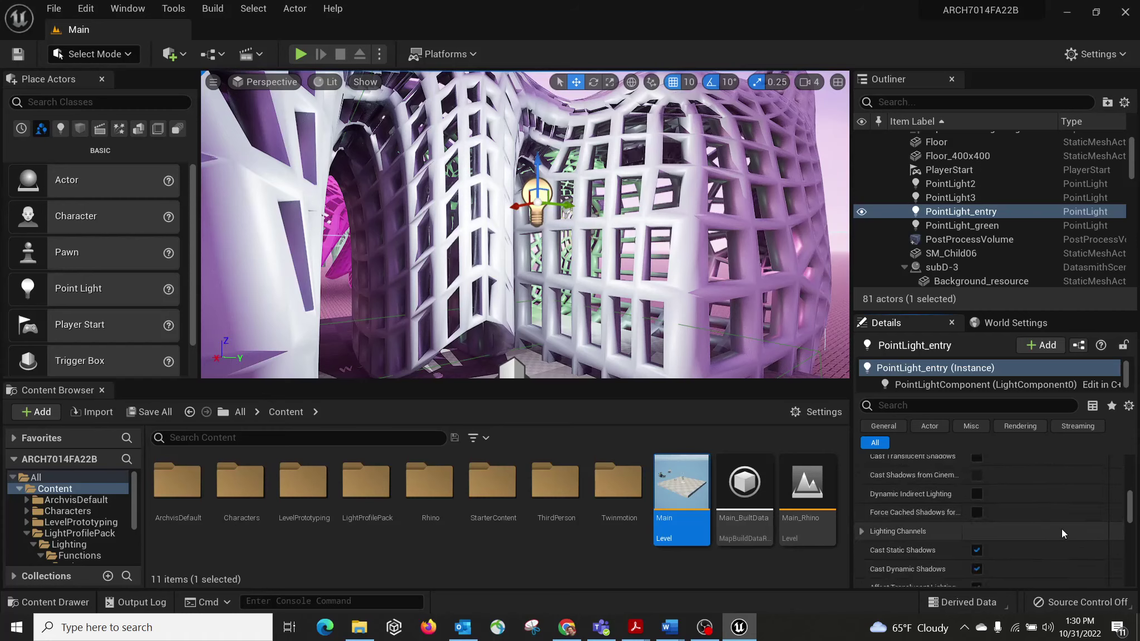
pyautogui.scroll(-8, 1061, 529)
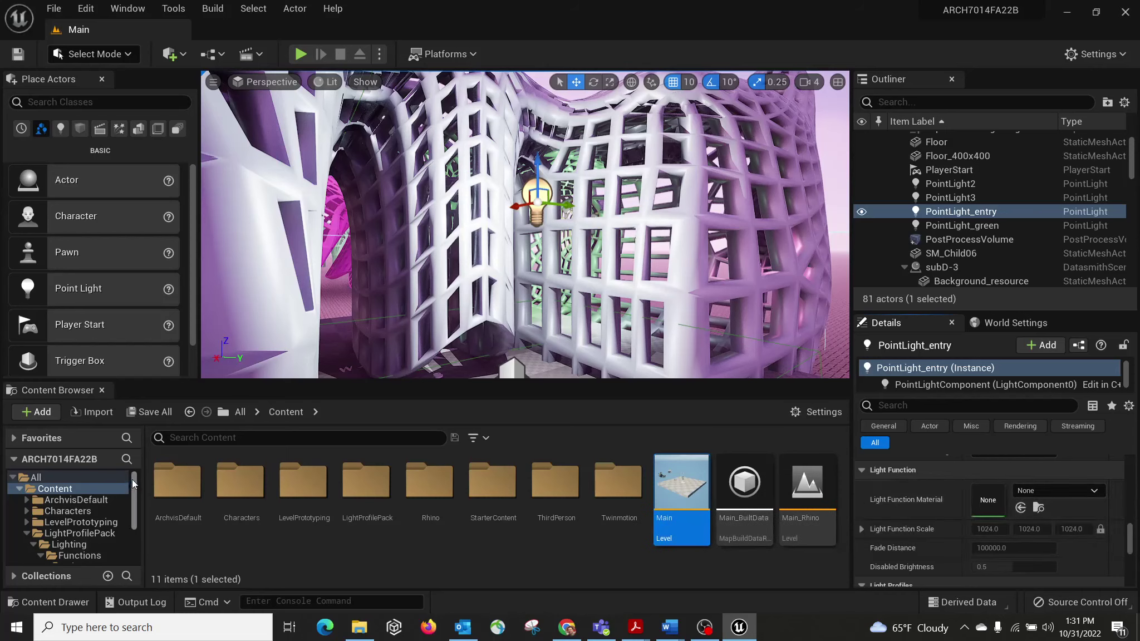
pyautogui.moveTo(135, 479); pyautogui.dragTo(136, 494)
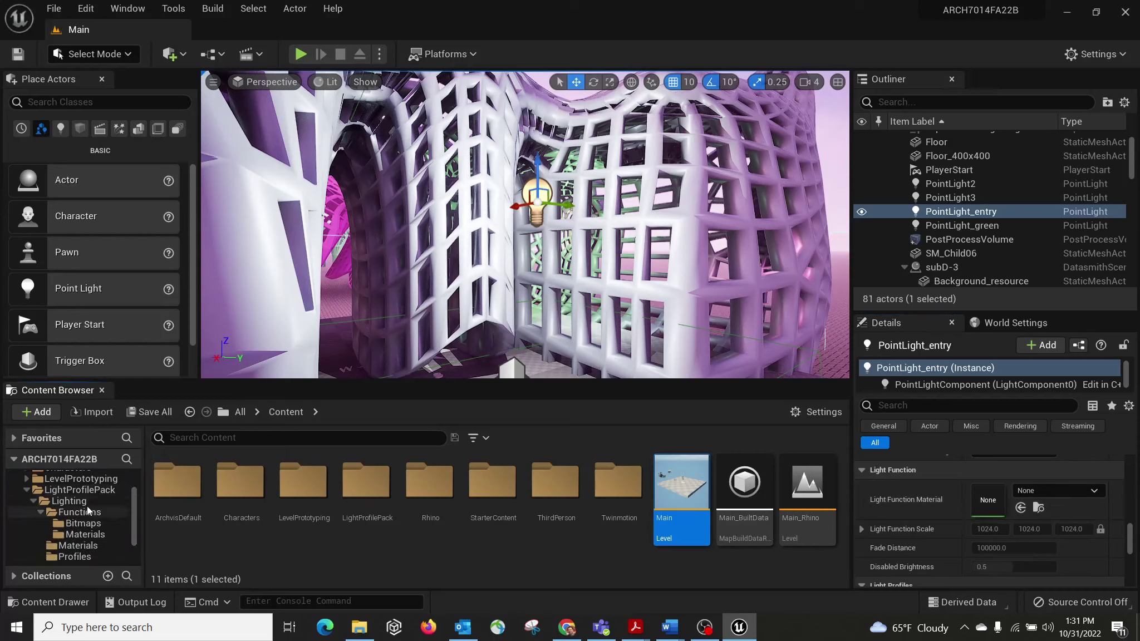
pyautogui.click(100, 533)
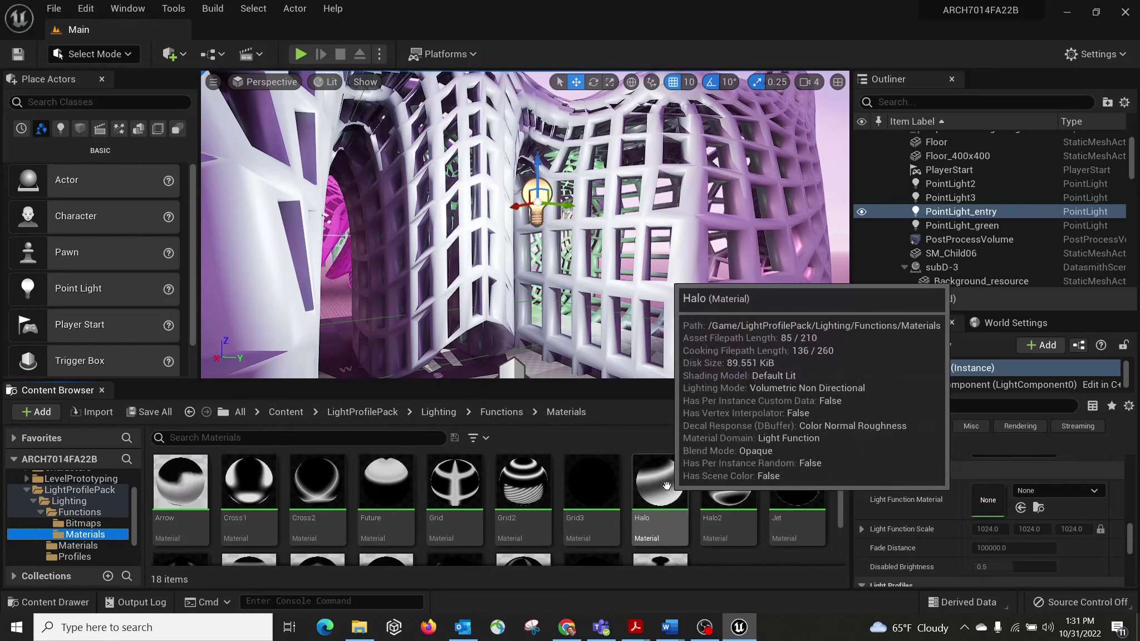
# Try the Halo2 material as PointLight_entry's light function.
pyautogui.click(738, 490)
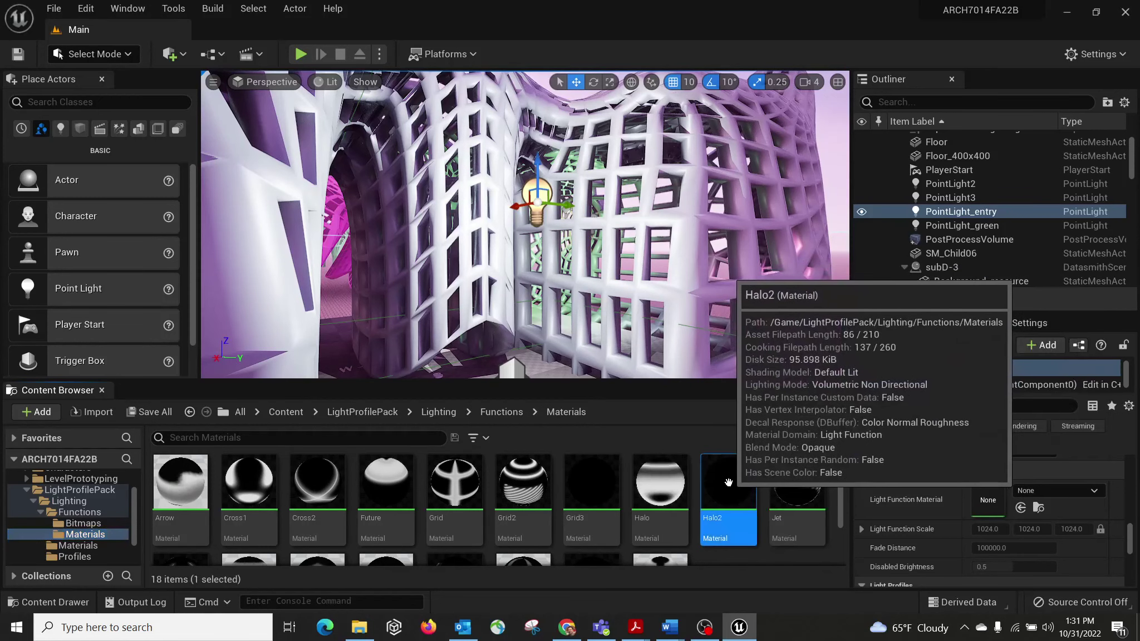
pyautogui.moveTo(729, 483); pyautogui.dragTo(894, 487)
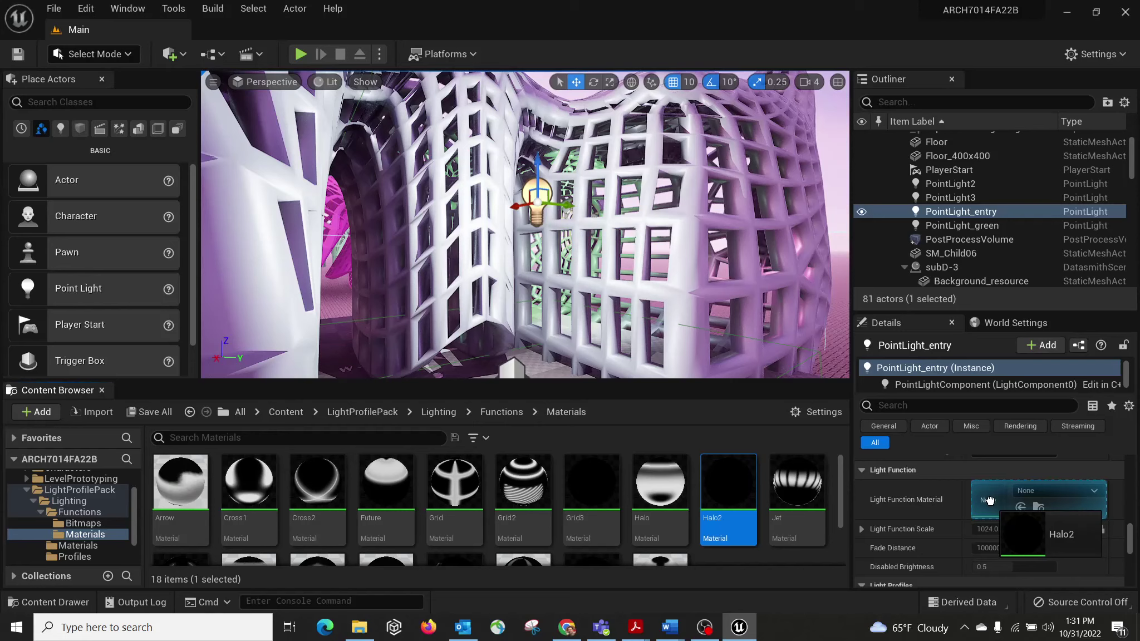
pyautogui.moveTo(989, 501); pyautogui.dragTo(989, 501)
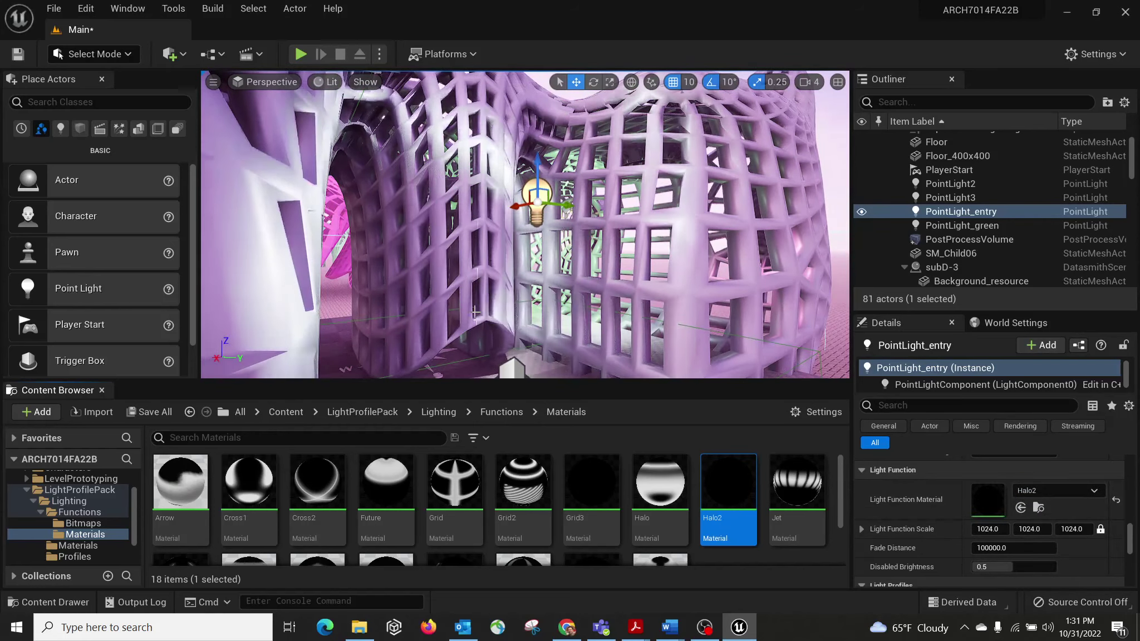
# Try the Cross2 material as PointLight_entry's light function and inspect the floor and walls around the entrance.
pyautogui.click(476, 473)
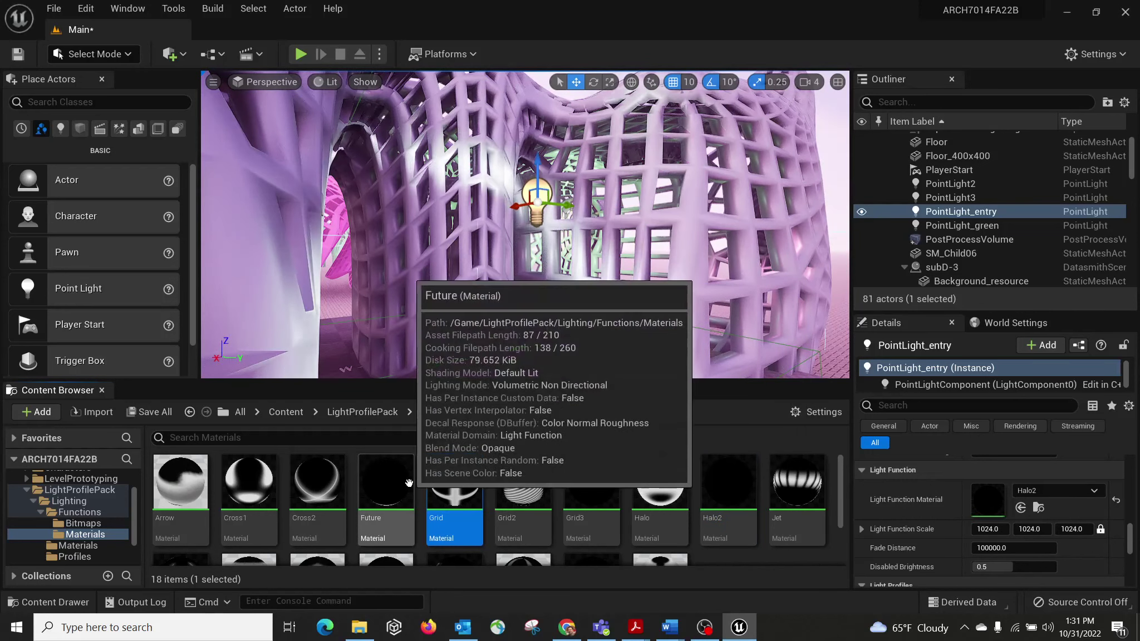
pyautogui.click(319, 484)
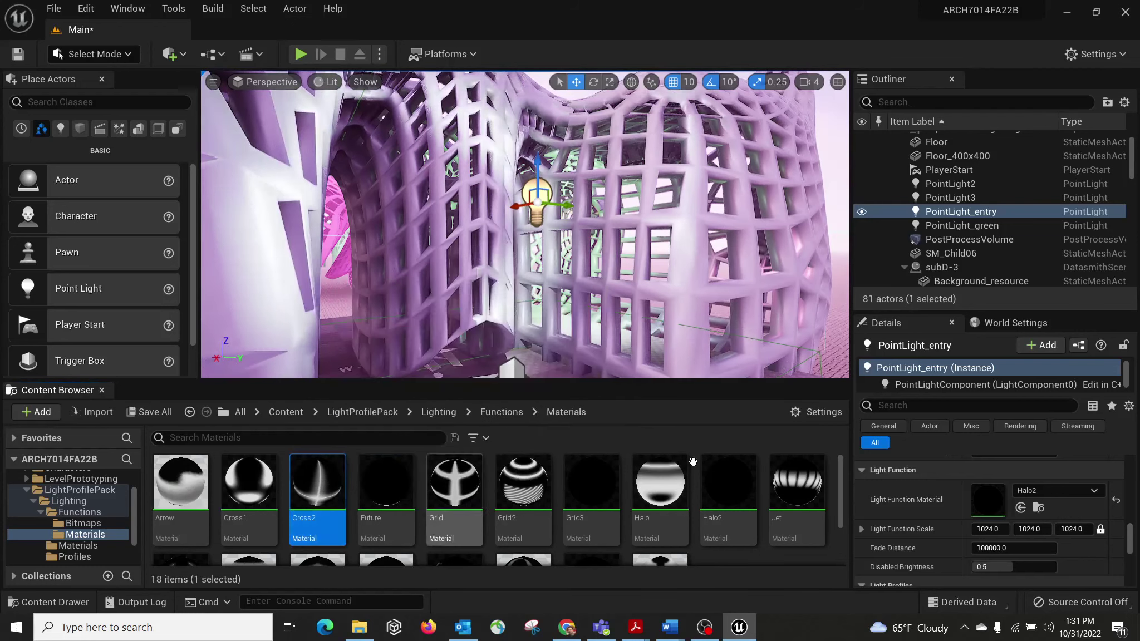
pyautogui.click(1021, 507)
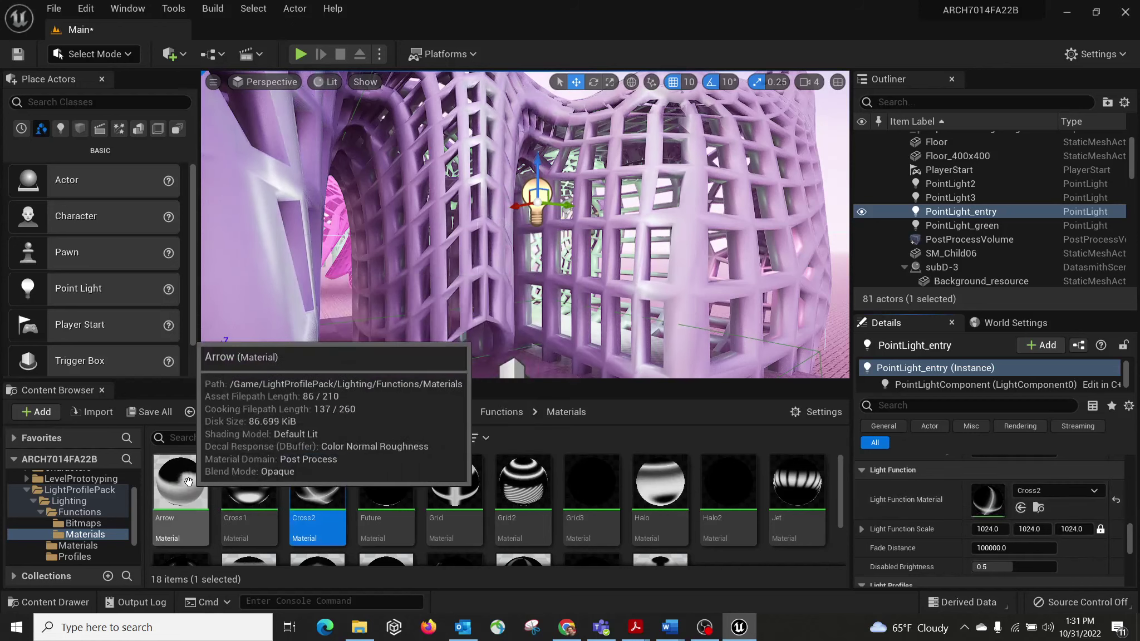
pyautogui.moveTo(548, 312); pyautogui.dragTo(434, 367, button='right')
pyautogui.moveTo(596, 281); pyautogui.dragTo(593, 292, button='right')
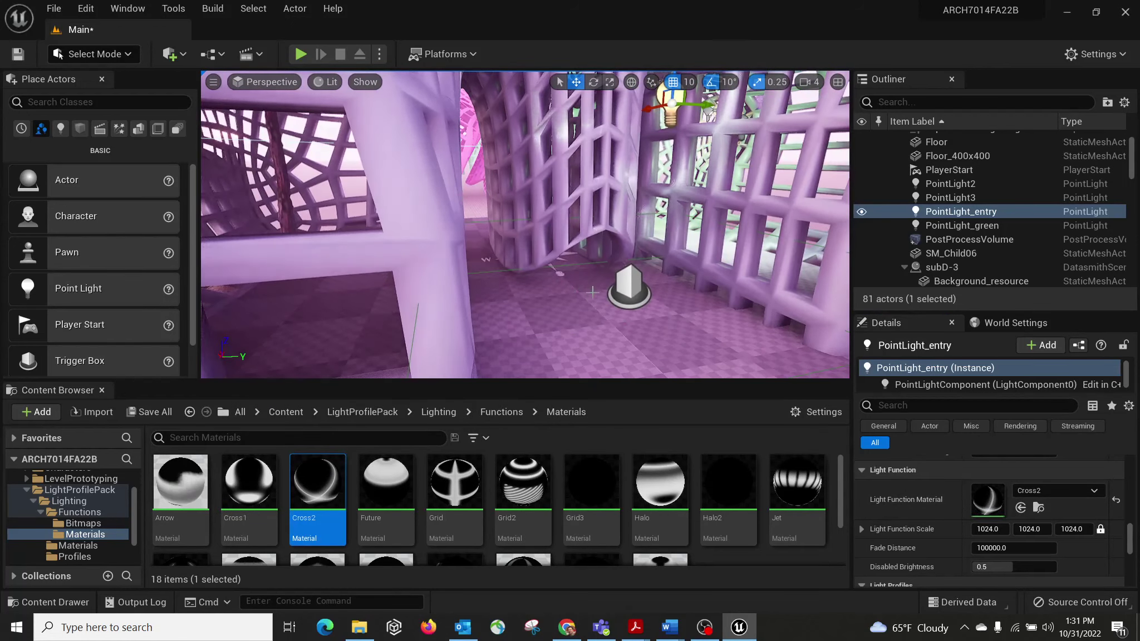
# Assign the Lines material from the Functions/Materials folder as PointLight_entry's light function.
pyautogui.click(521, 478)
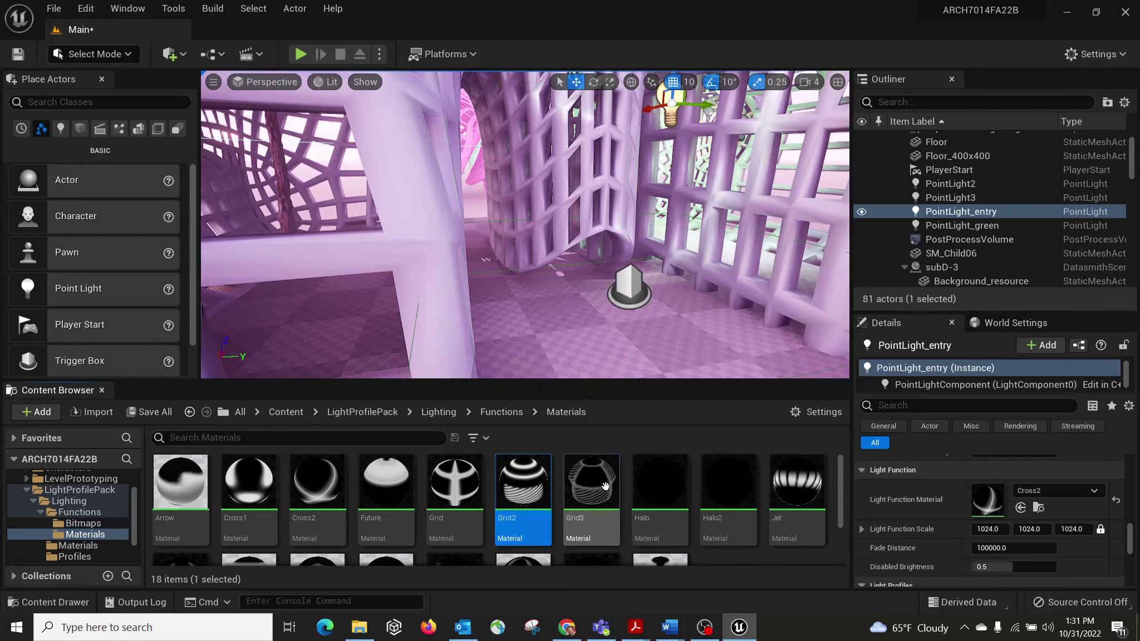
pyautogui.scroll(-1, 571, 514)
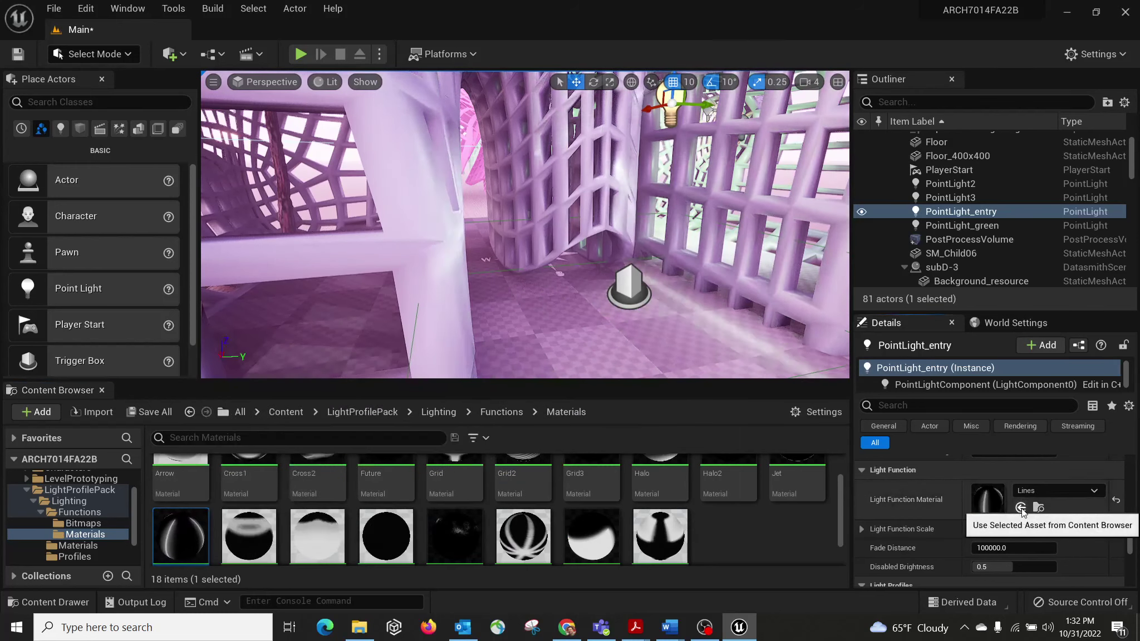
pyautogui.click(1021, 507)
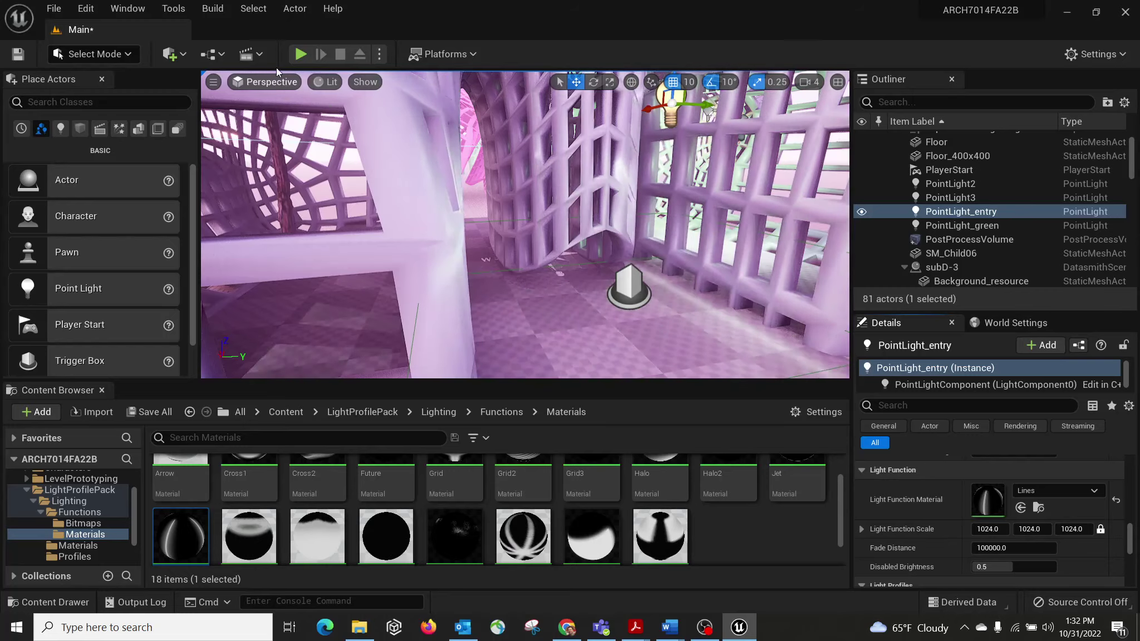
# Play the level and run the character to the pavilion entrance to examine the moving light, ending the play session.
pyautogui.click(301, 54)
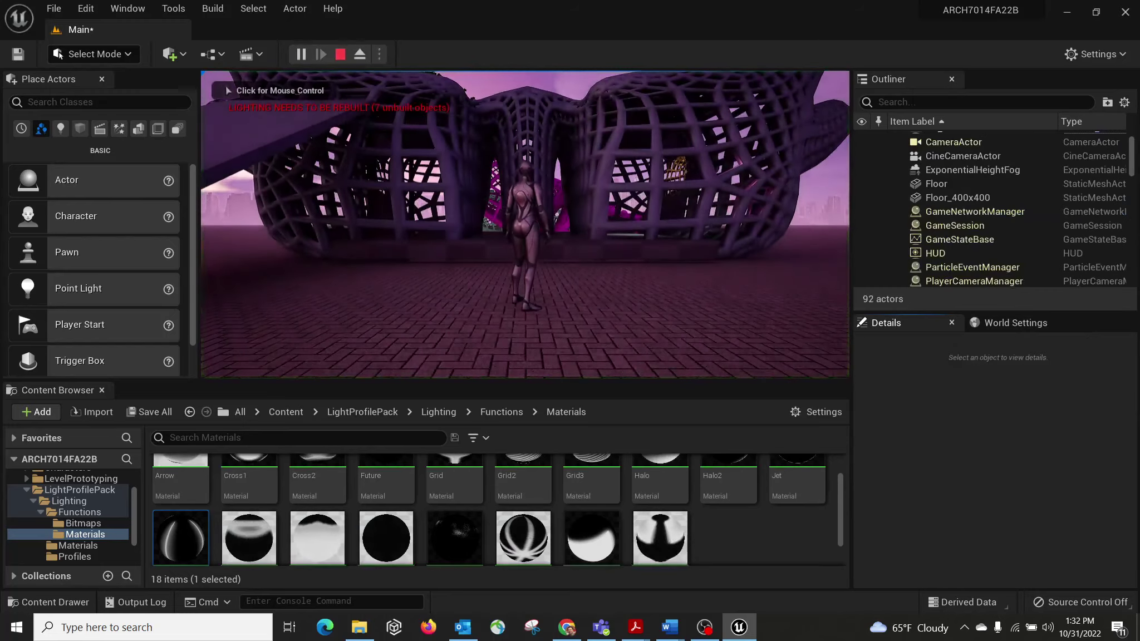
pyautogui.click(596, 289)
pyautogui.press('w')
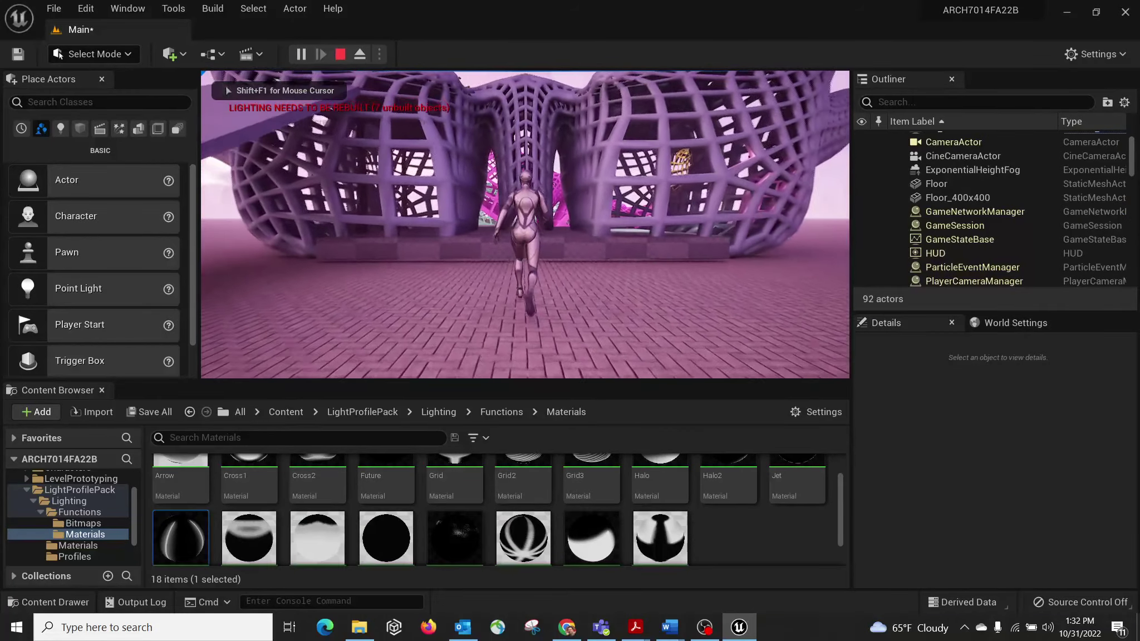
pyautogui.press('w')
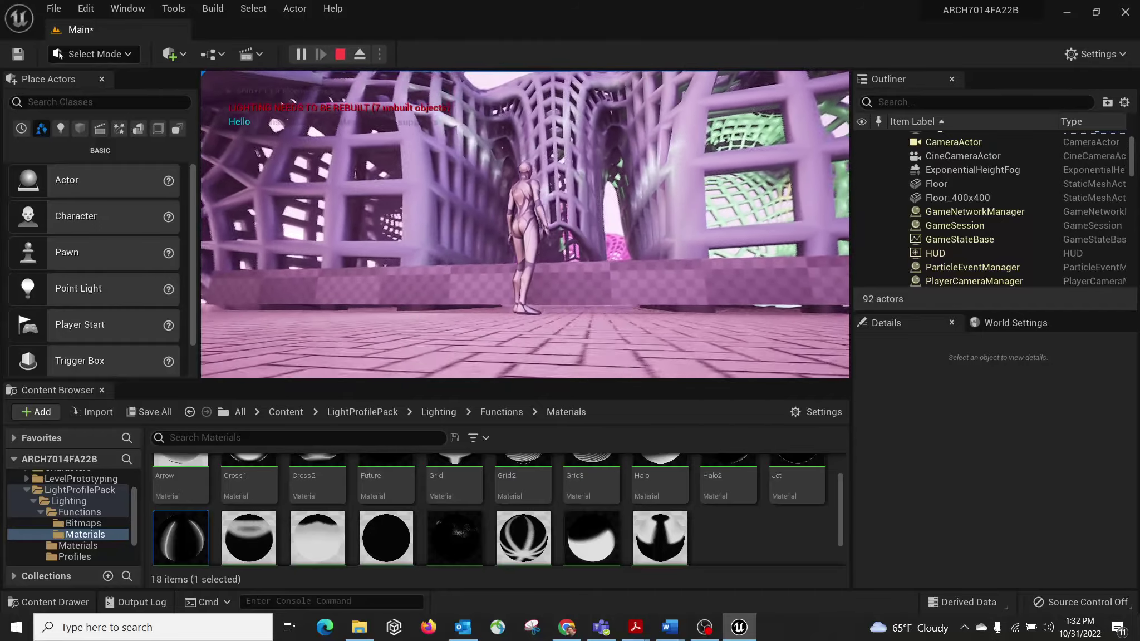
pyautogui.press('w')
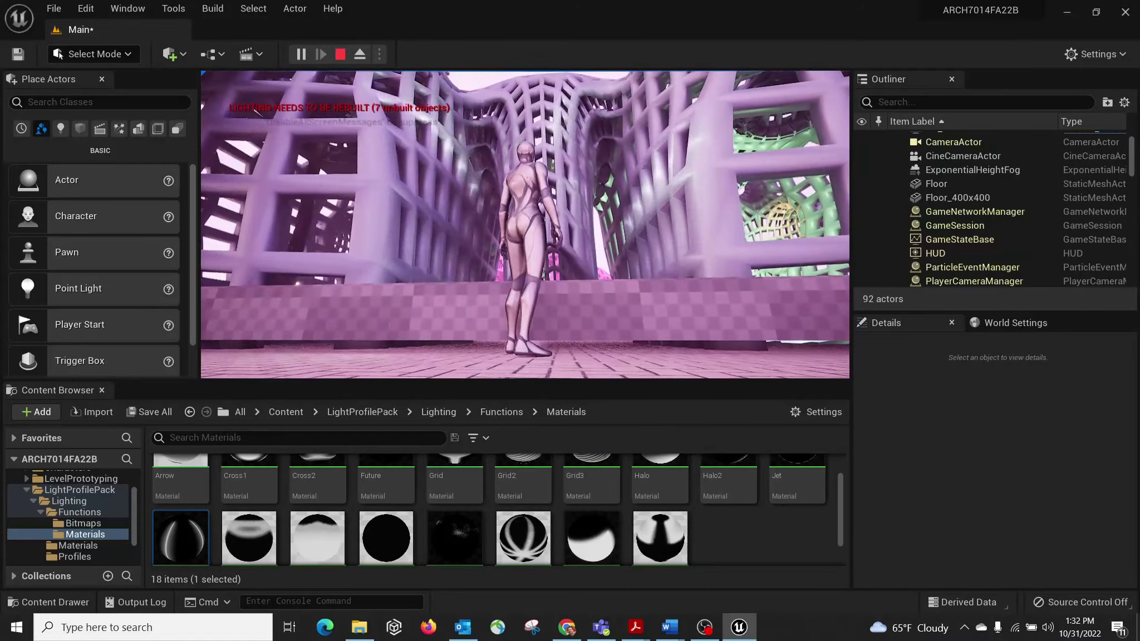
pyautogui.press('s')
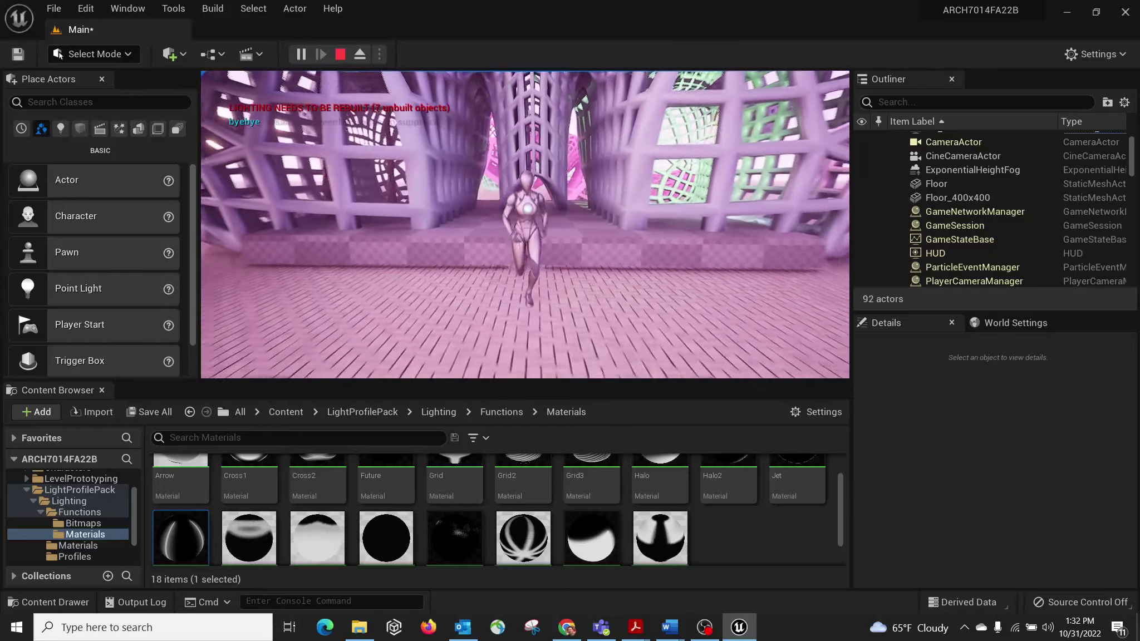
pyautogui.press('w')
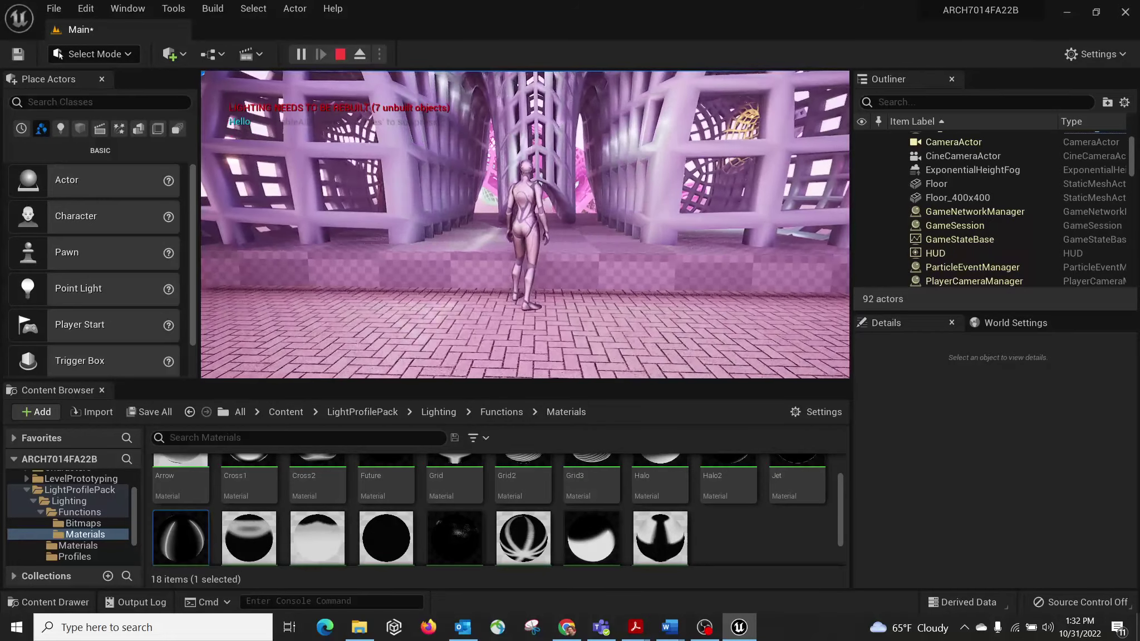
pyautogui.press('w')
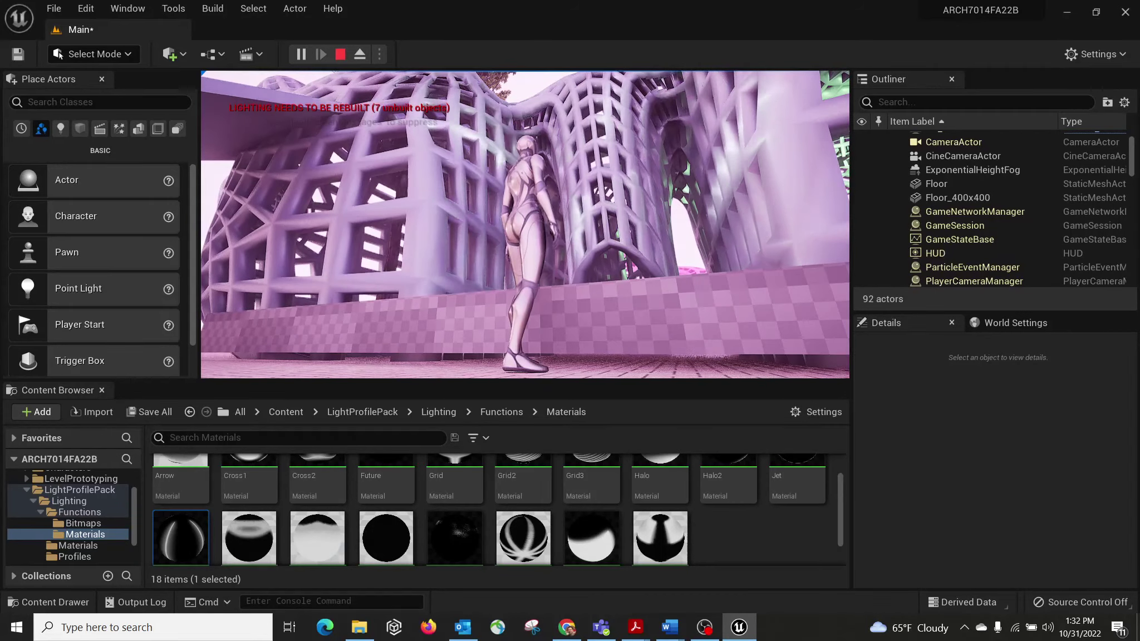
pyautogui.press('Escape')
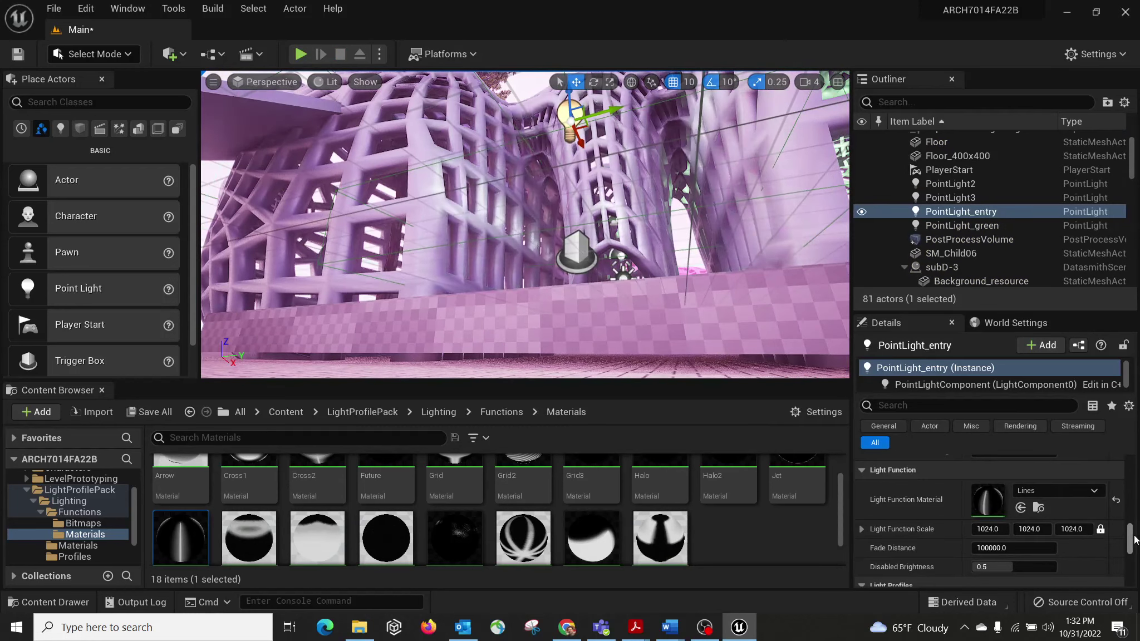
# Set PointLight_entry's intensity to 80 cd.
pyautogui.moveTo(1129, 543); pyautogui.dragTo(1128, 495)
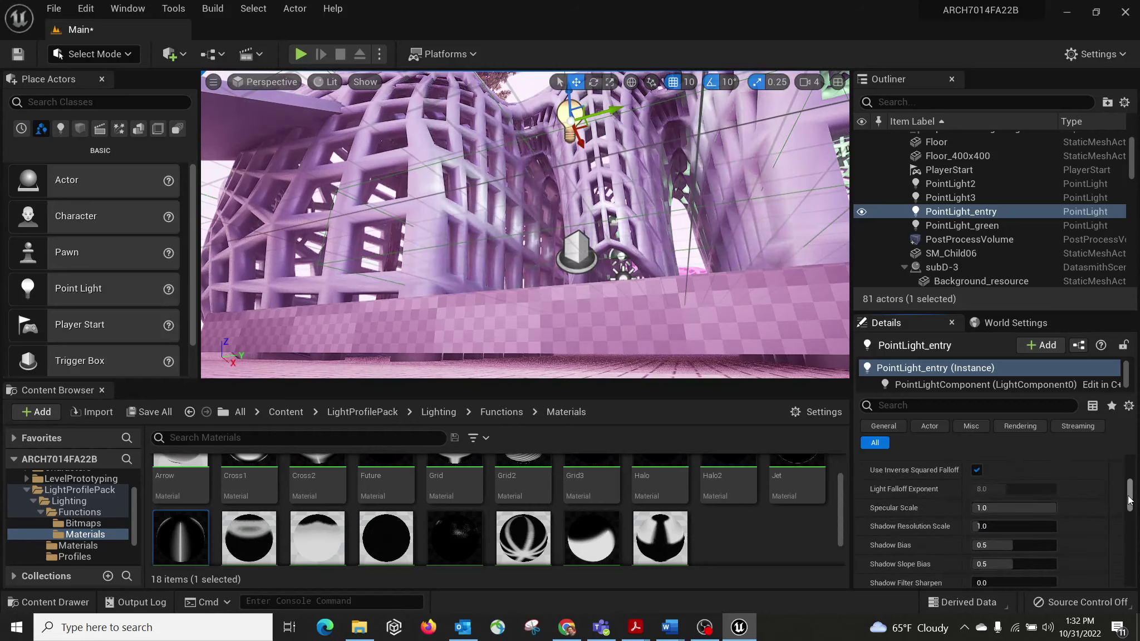
pyautogui.scroll(5, 1082, 506)
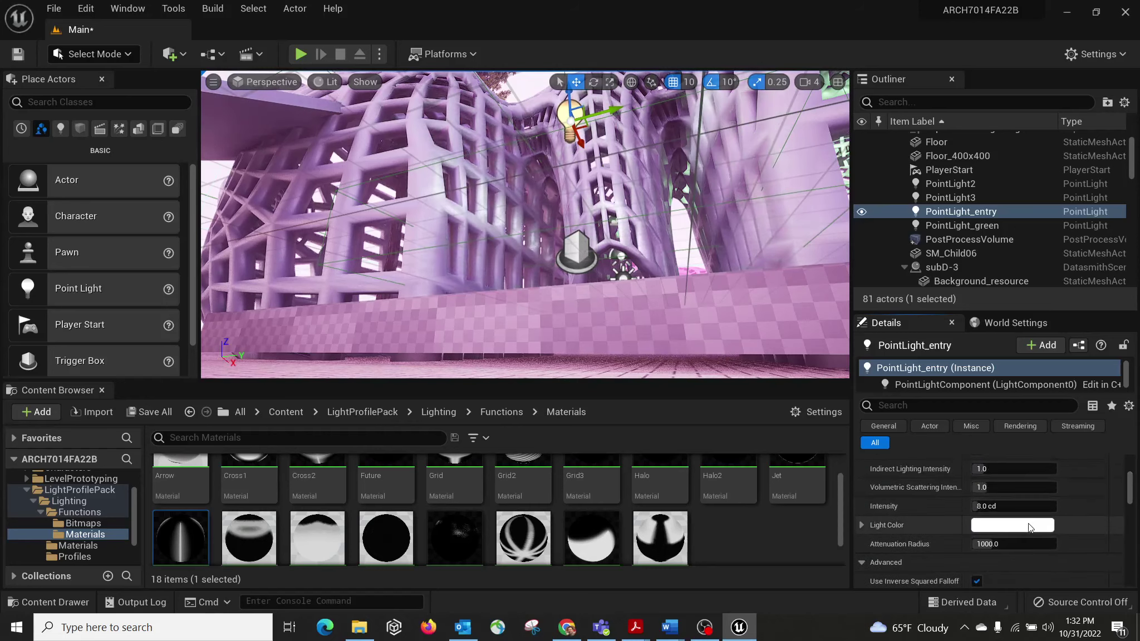
pyautogui.scroll(2, 1017, 532)
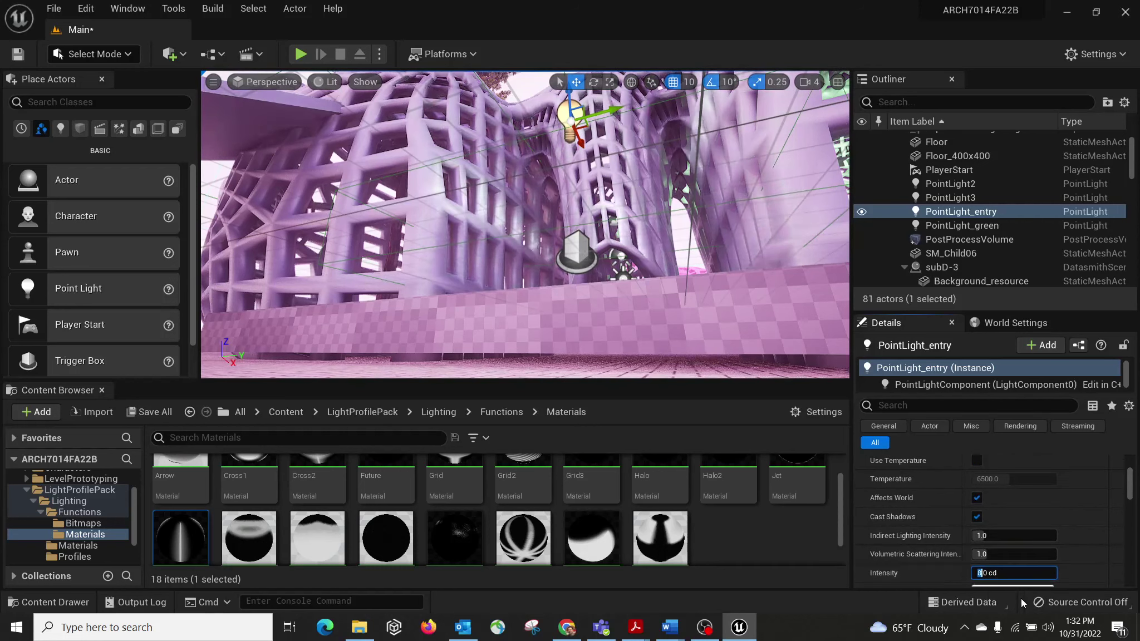
pyautogui.write('0')
pyautogui.press('Return')
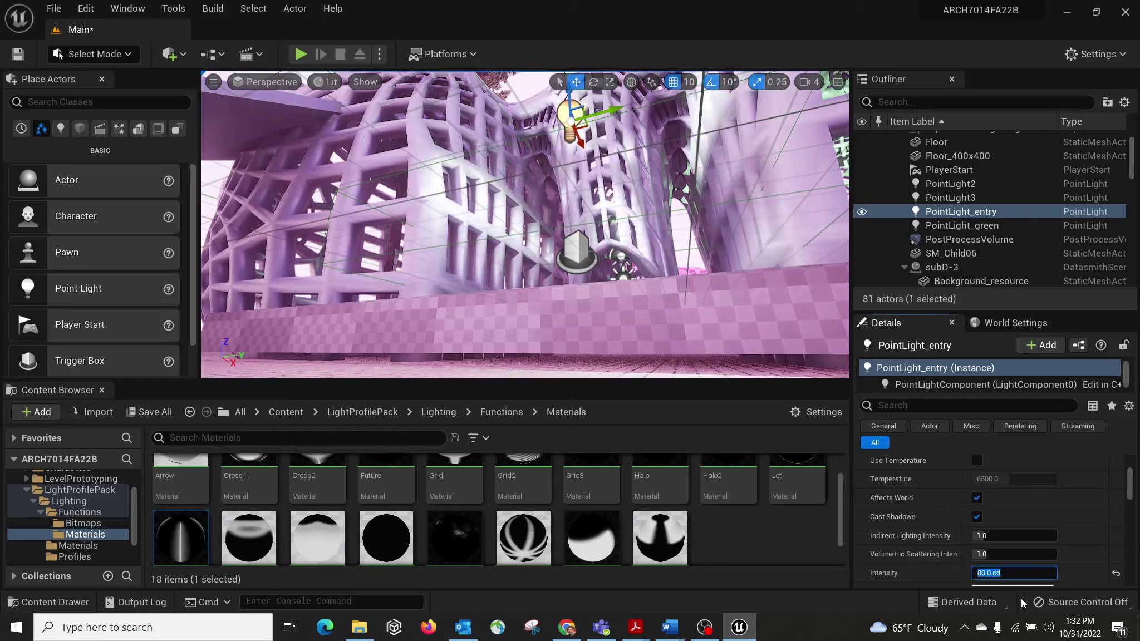
# Set PointLight_entry's light color to magenta, with a hue of about 308 and a saturation of about 0.86.
pyautogui.scroll(5, 1134, 454)
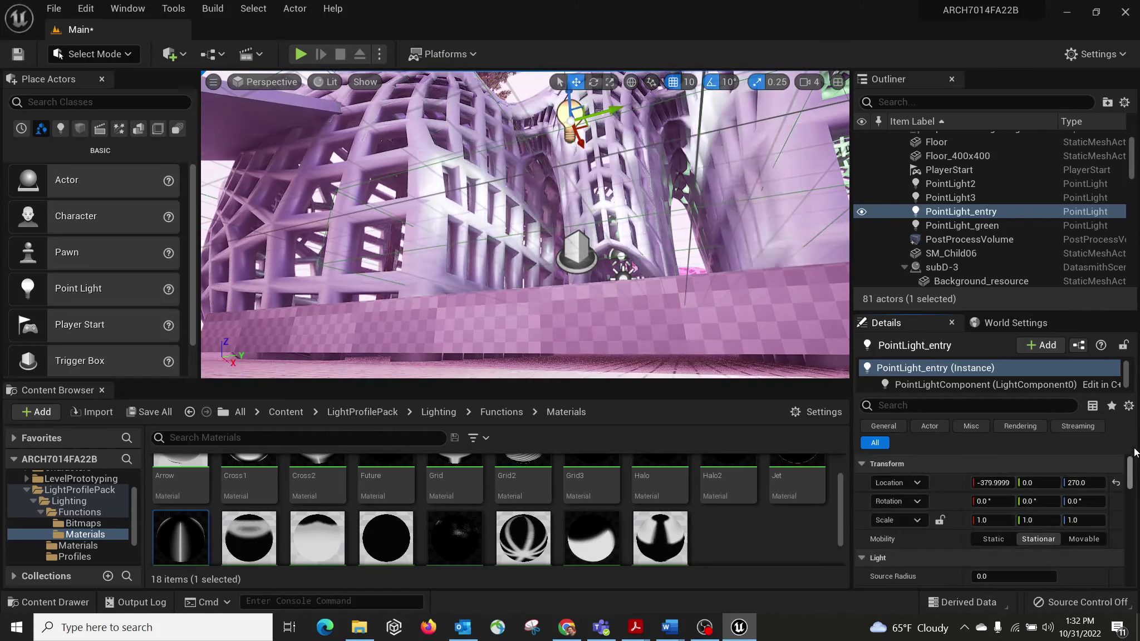
pyautogui.scroll(-3, 1001, 501)
pyautogui.click(1002, 551)
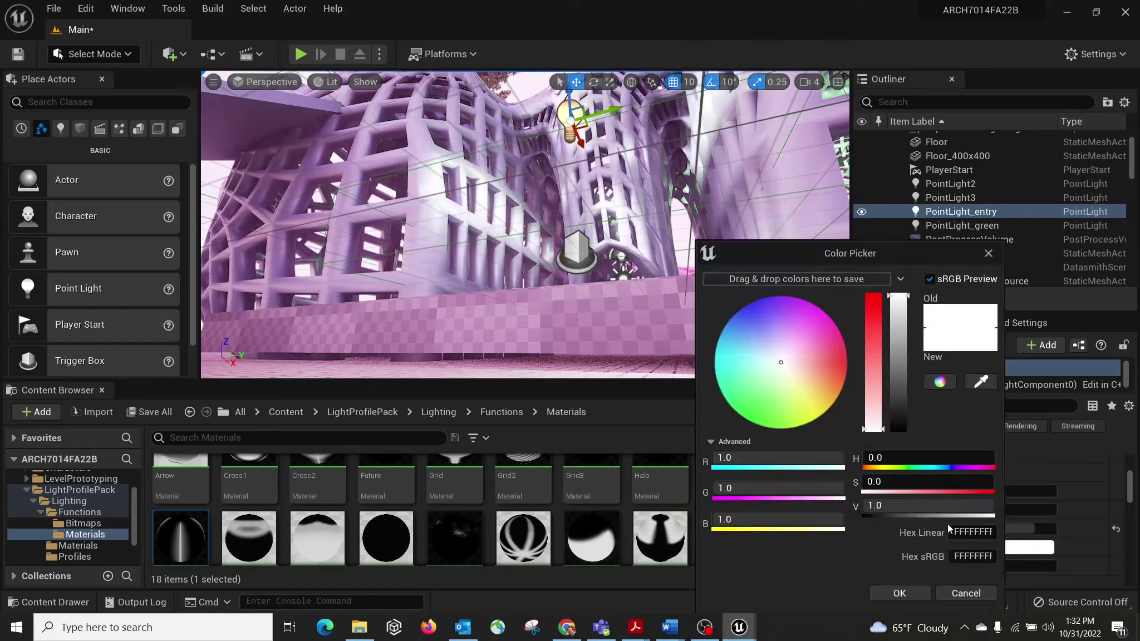
pyautogui.click(803, 304)
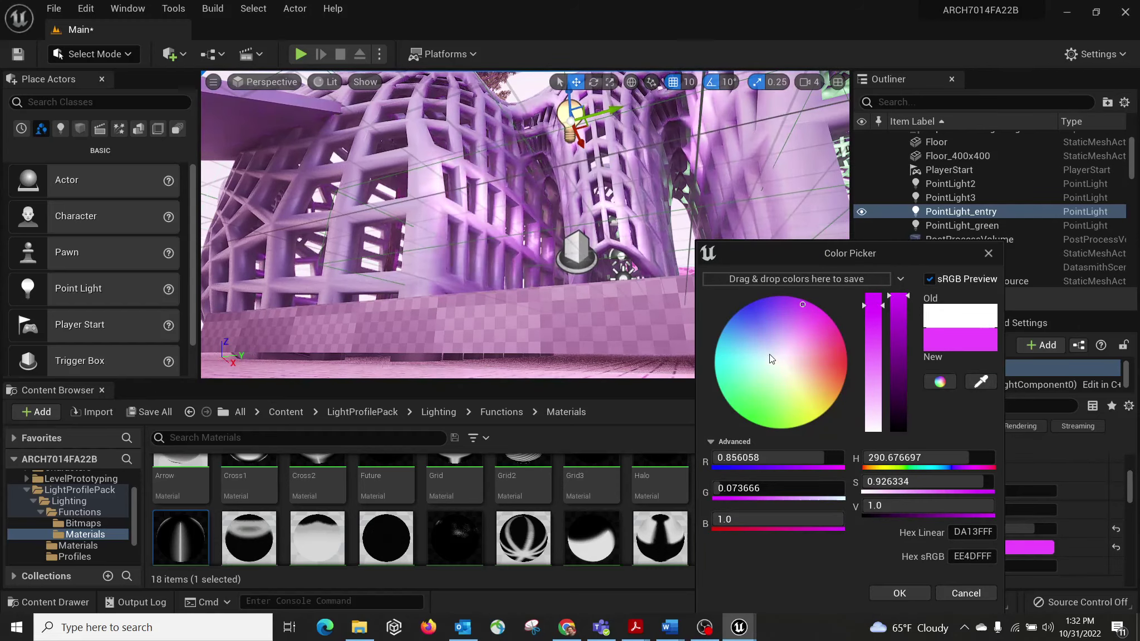
pyautogui.moveTo(771, 359); pyautogui.dragTo(761, 416)
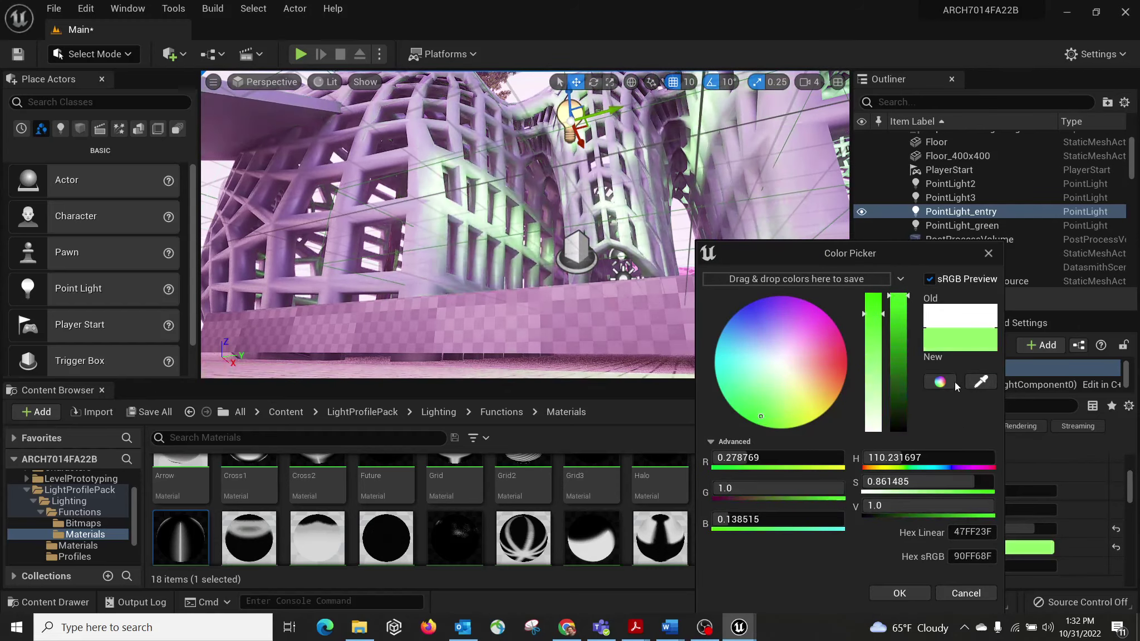
pyautogui.moveTo(803, 319); pyautogui.dragTo(816, 318)
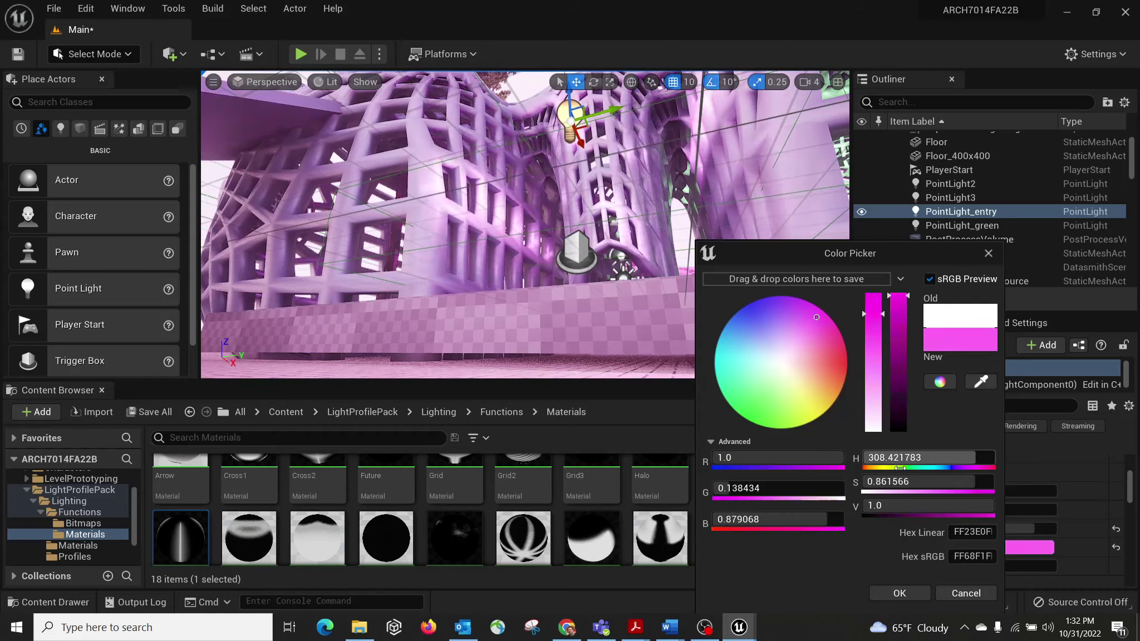
pyautogui.click(889, 591)
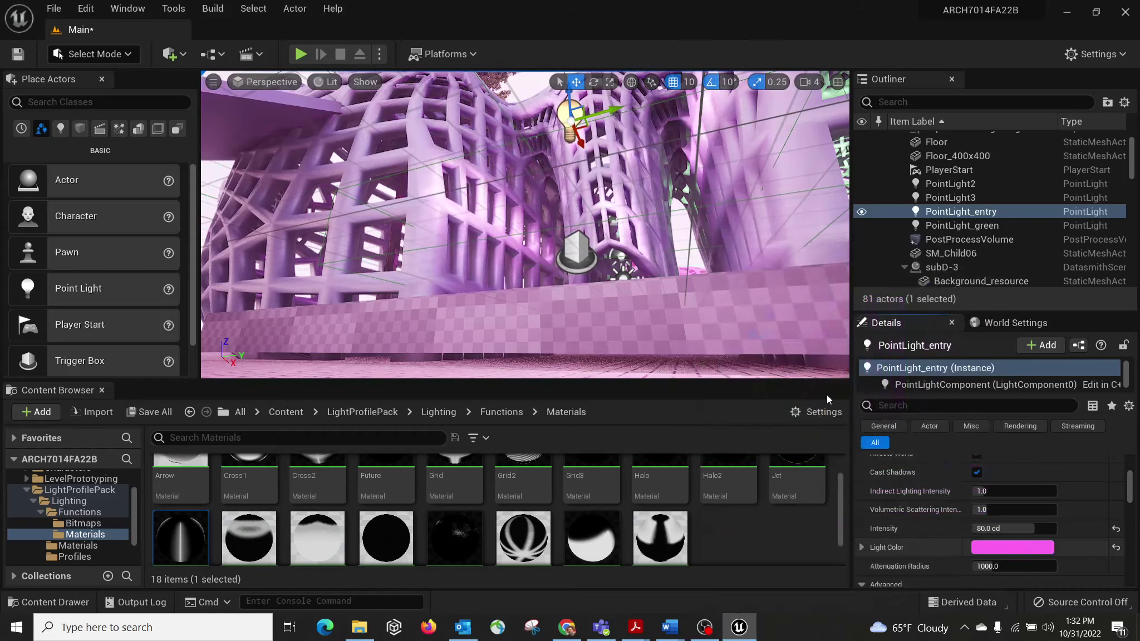
# Play the level and run the character to the pavilion entrance to examine the magenta light, ending the play session.
pyautogui.click(301, 54)
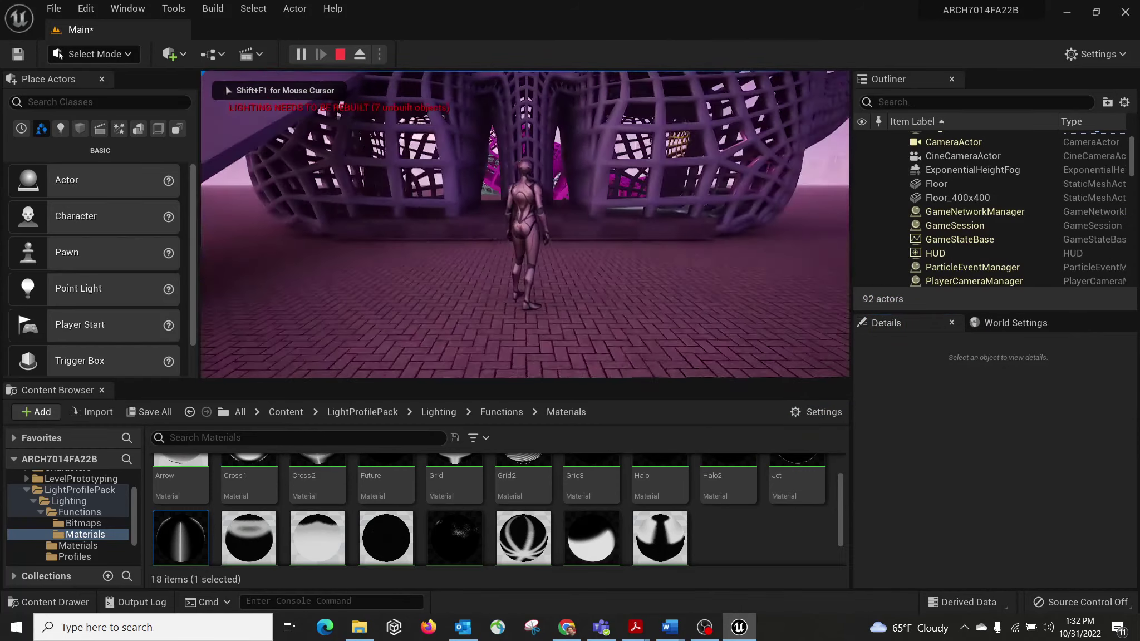
pyautogui.press('w')
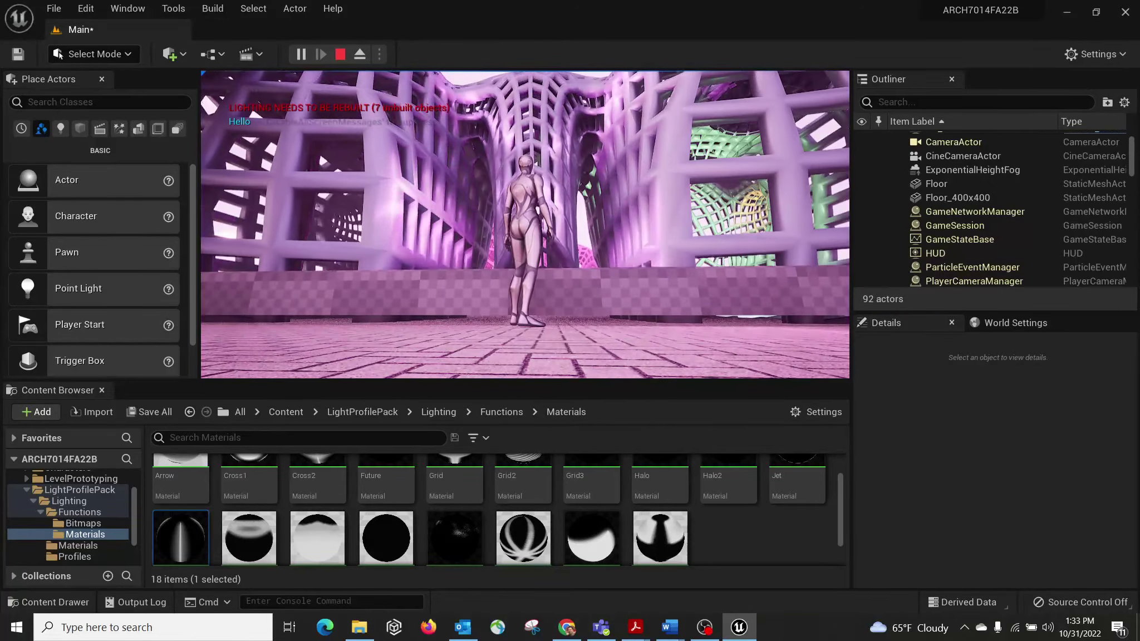
pyautogui.press('a')
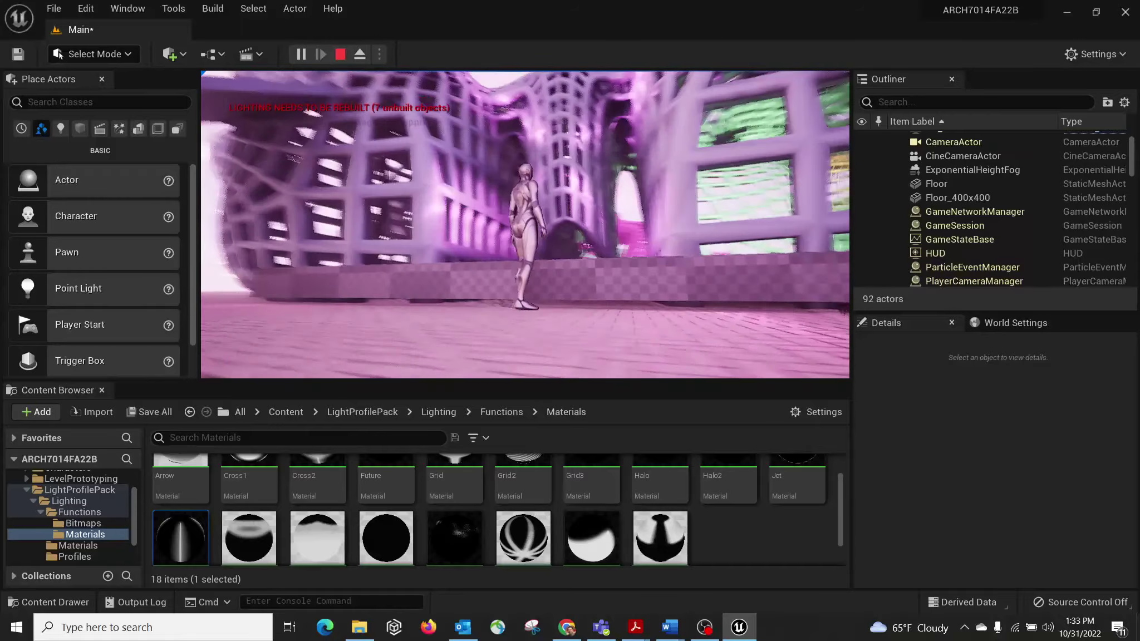
pyautogui.press('s')
pyautogui.press('w')
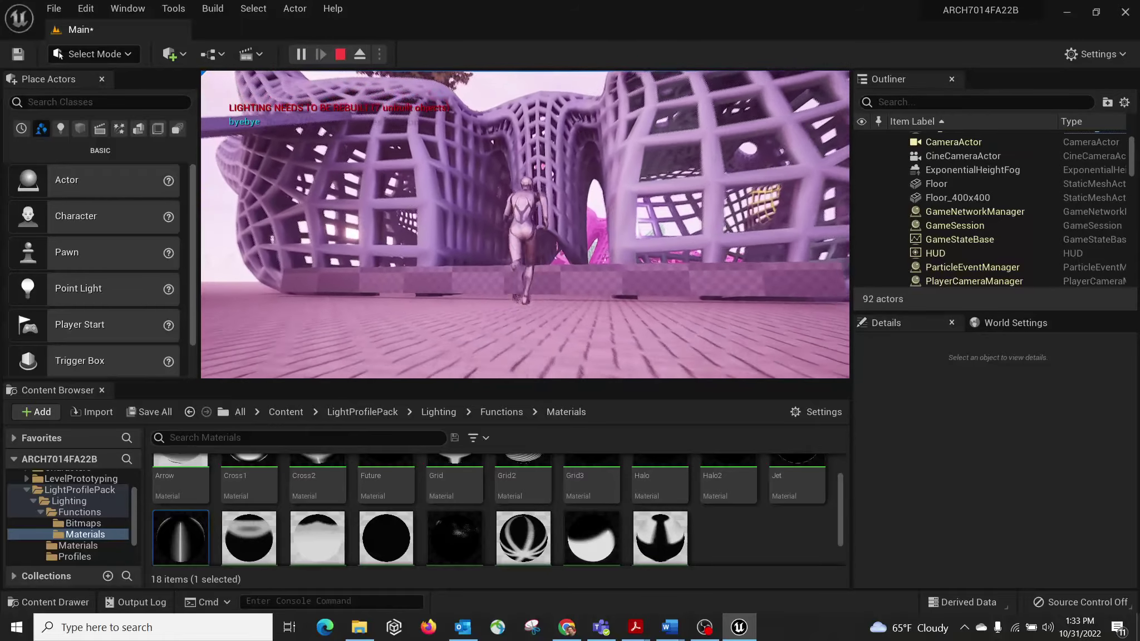
pyautogui.press('Escape')
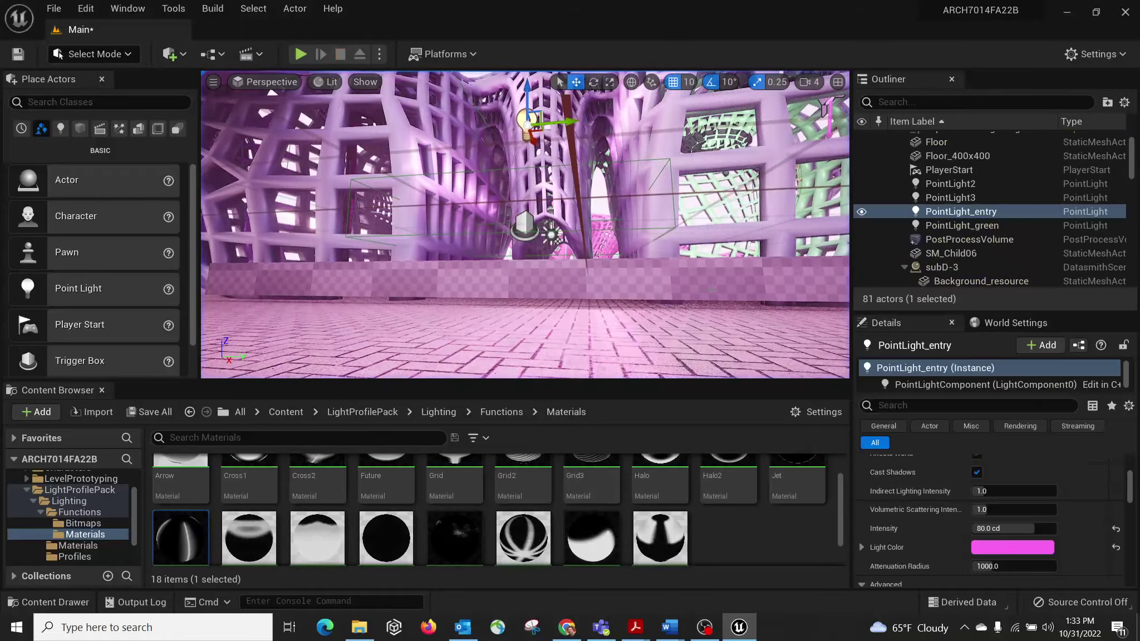
# Select PointLight_green inside the pavilion and assign the Cross2 material as its light function.
pyautogui.moveTo(565, 253)
pyautogui.mouseDown(button='right')
pyautogui.moveTo(583, 233)
pyautogui.moveTo(584, 209)
pyautogui.moveTo(562, 236)
pyautogui.mouseUp(button='right')
pyautogui.press('w')
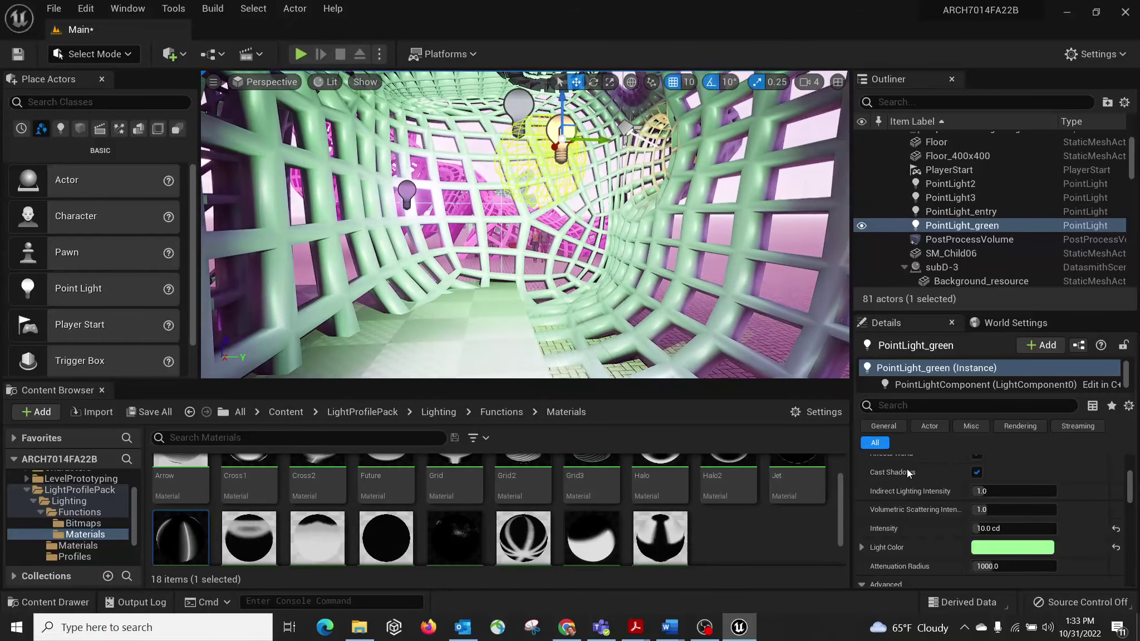
pyautogui.scroll(-10, 1079, 511)
pyautogui.scroll(-10, 1057, 516)
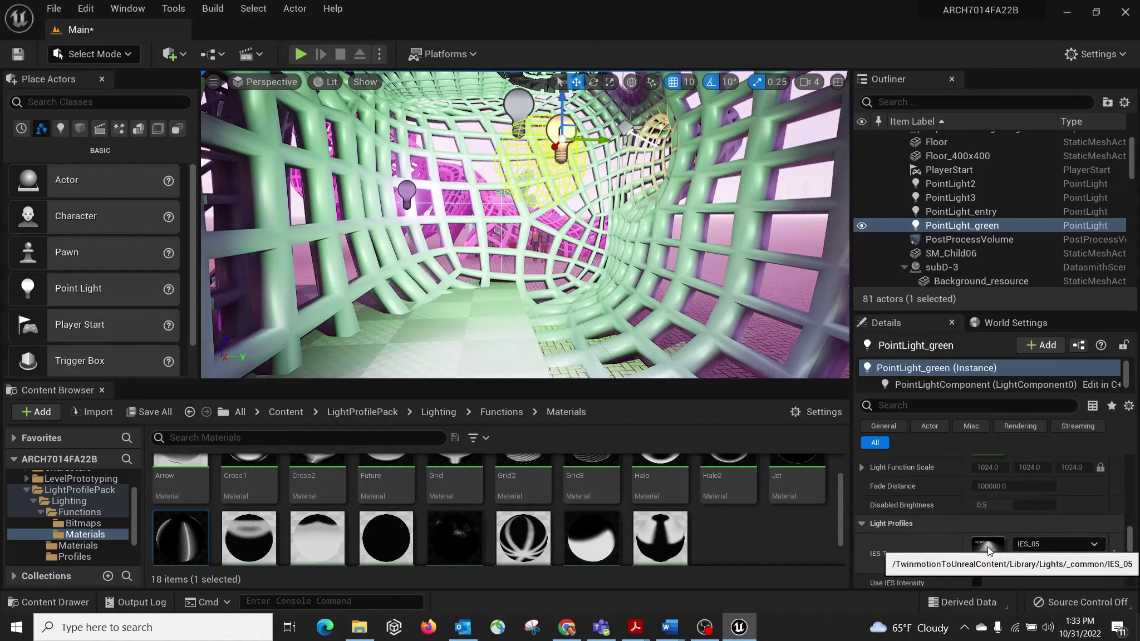
pyautogui.scroll(1, 987, 548)
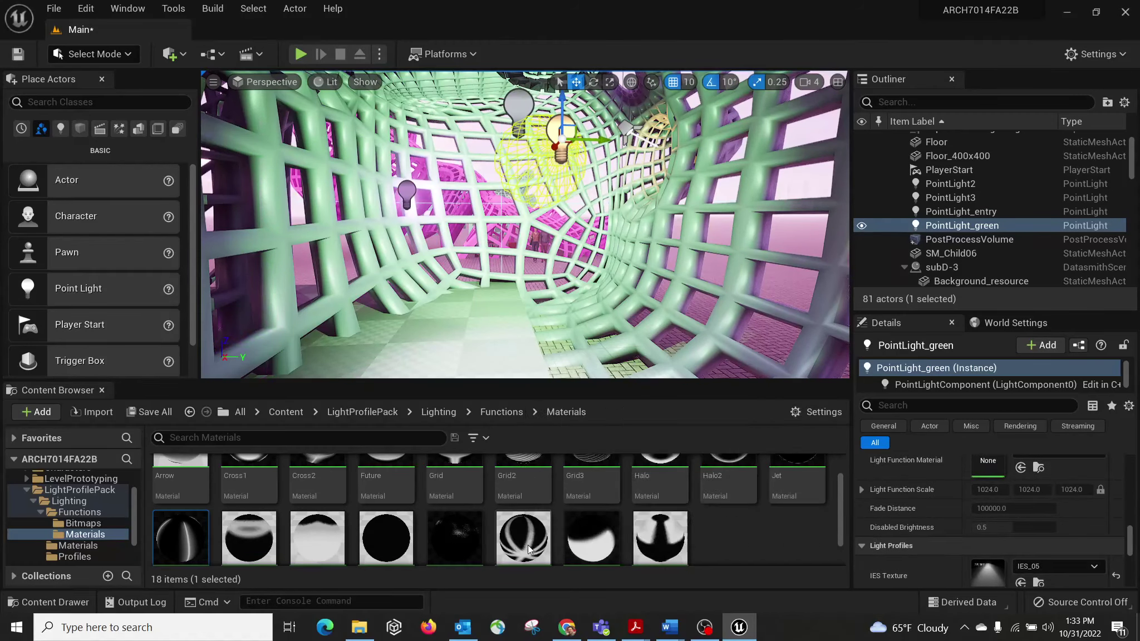
pyautogui.scroll(1, 640, 501)
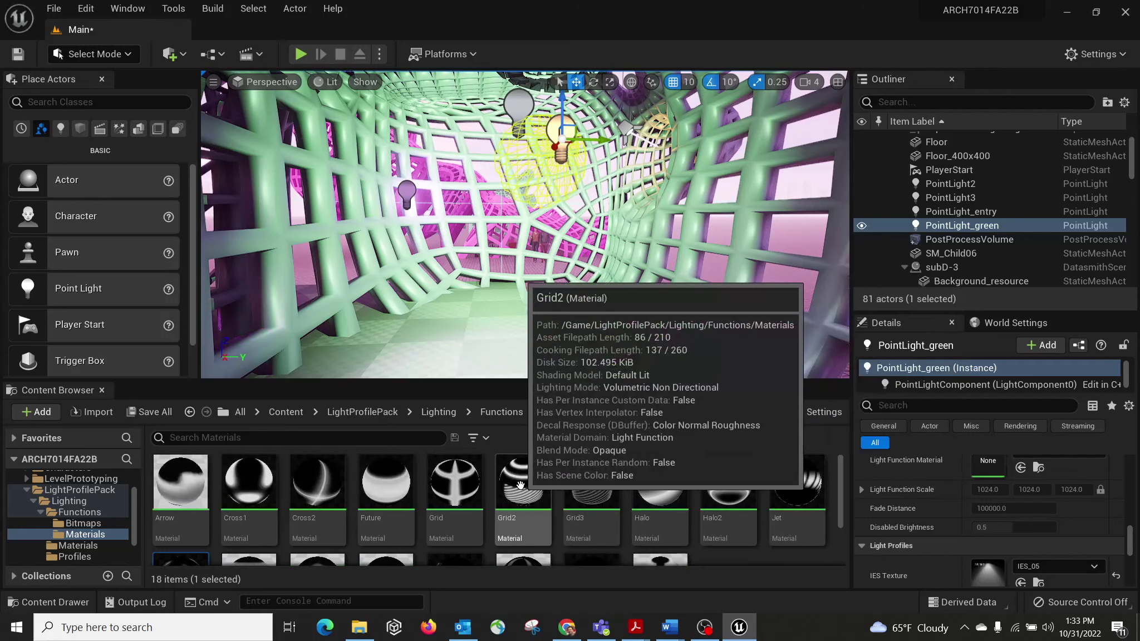
pyautogui.click(322, 492)
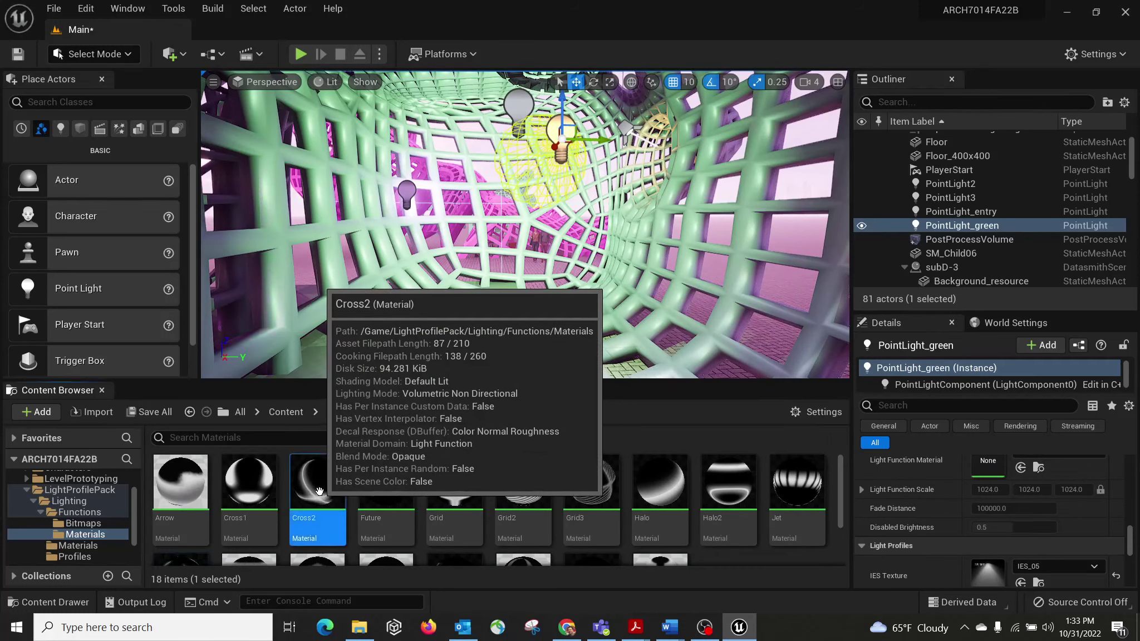
pyautogui.click(1021, 468)
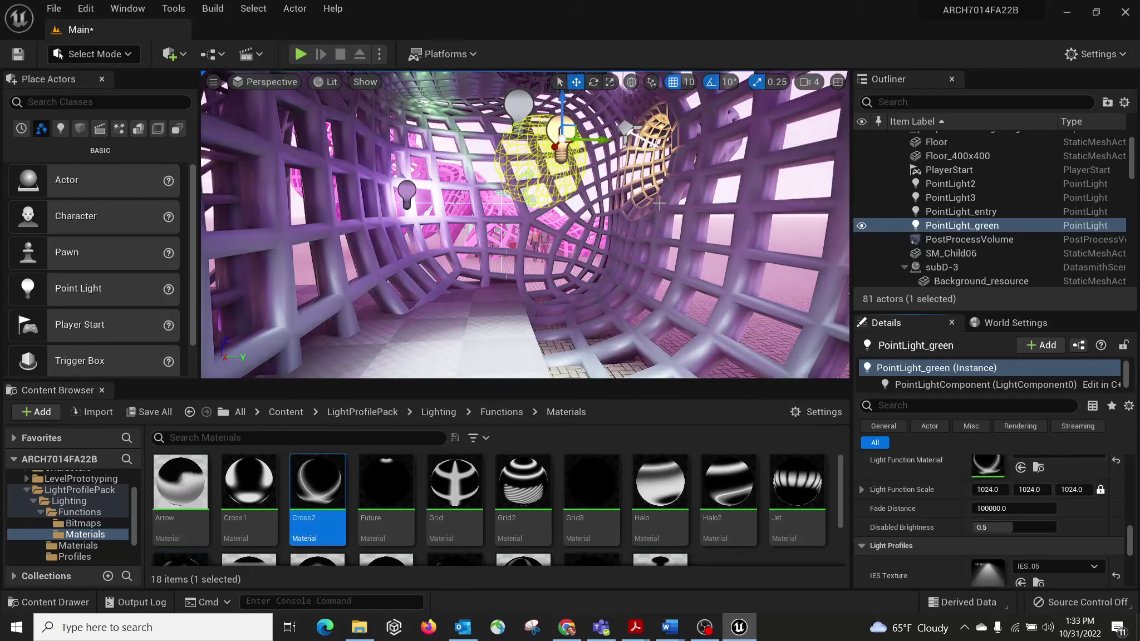
# Examine the light pattern on the pavilion's ceiling and inspect the node graph of the Starburst material, closing it again.
pyautogui.moveTo(525, 225); pyautogui.dragTo(524, 165, button='right')
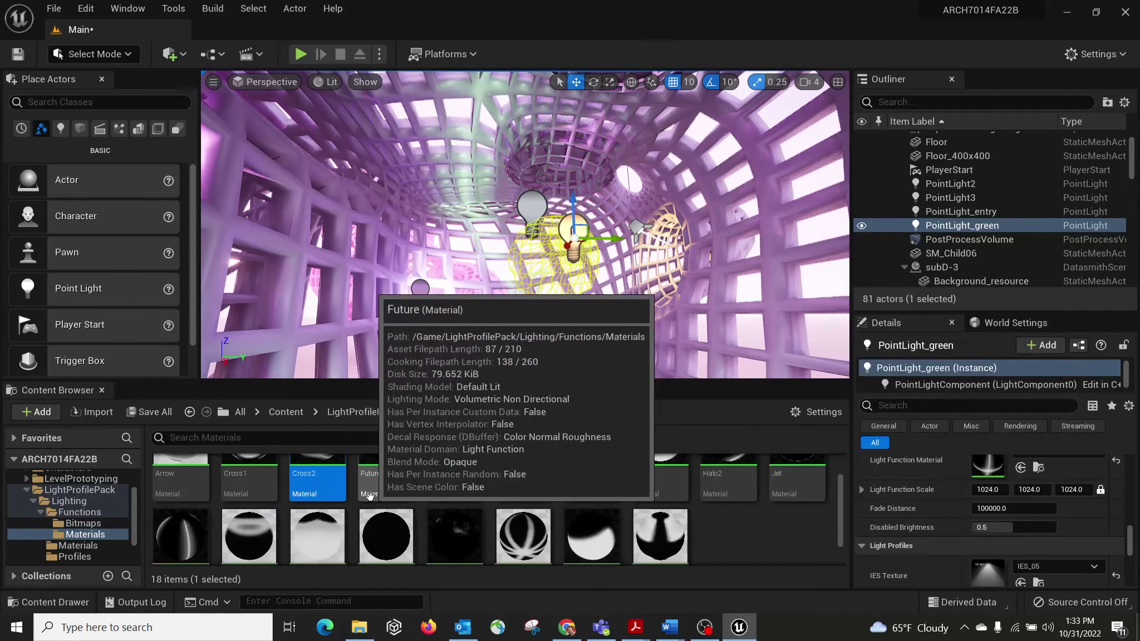
pyautogui.scroll(-2, 389, 490)
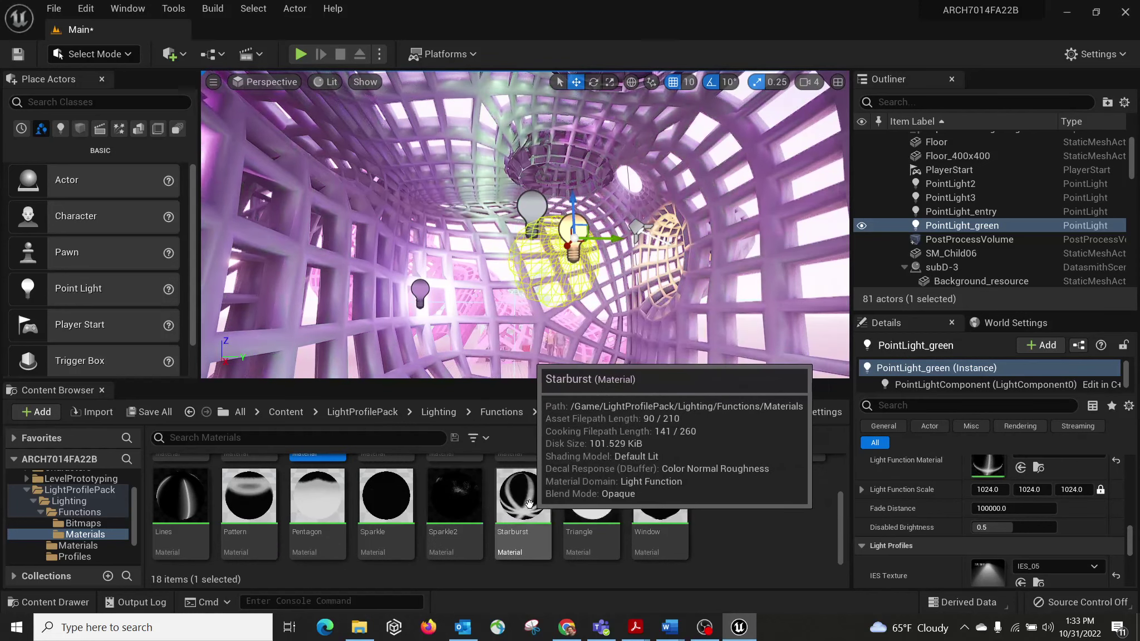
pyautogui.doubleClick(529, 503)
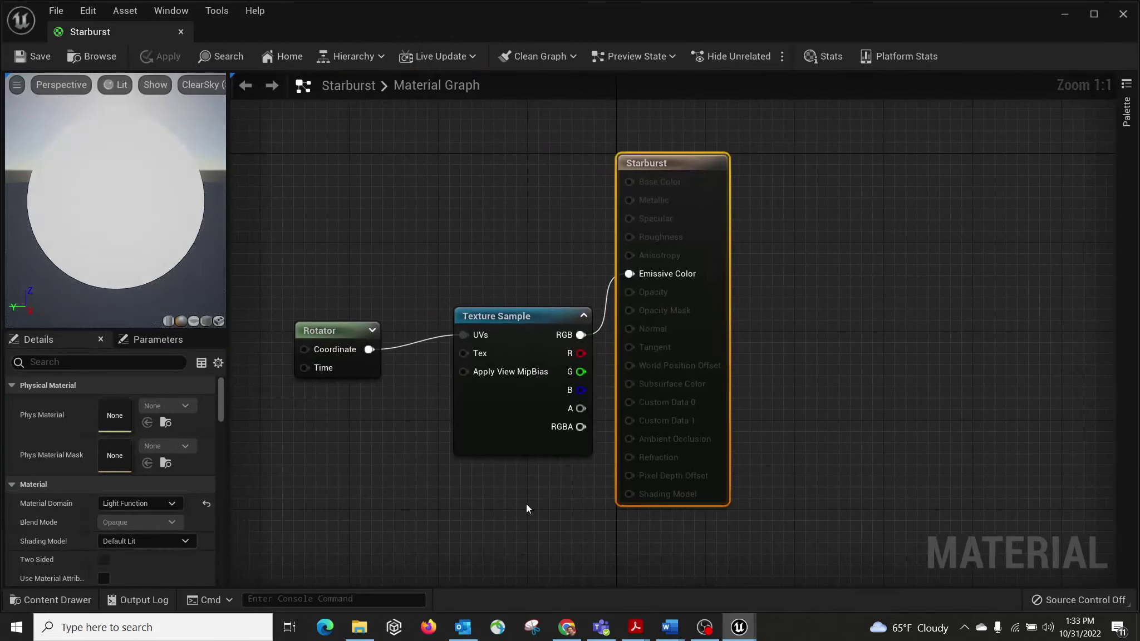
pyautogui.click(181, 32)
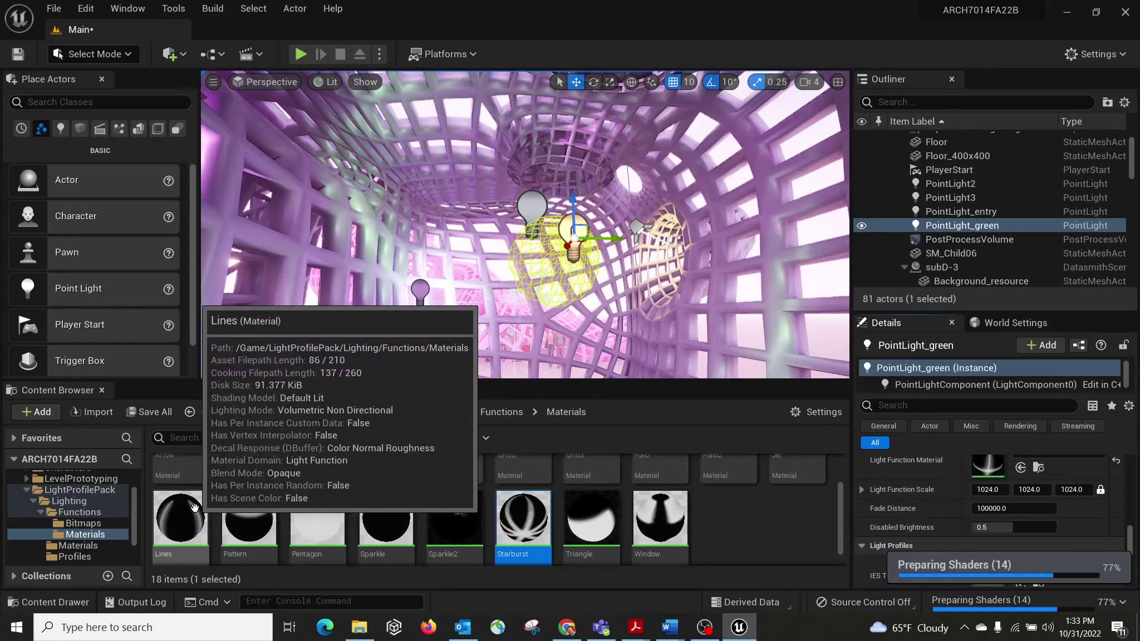
pyautogui.scroll(2, 187, 510)
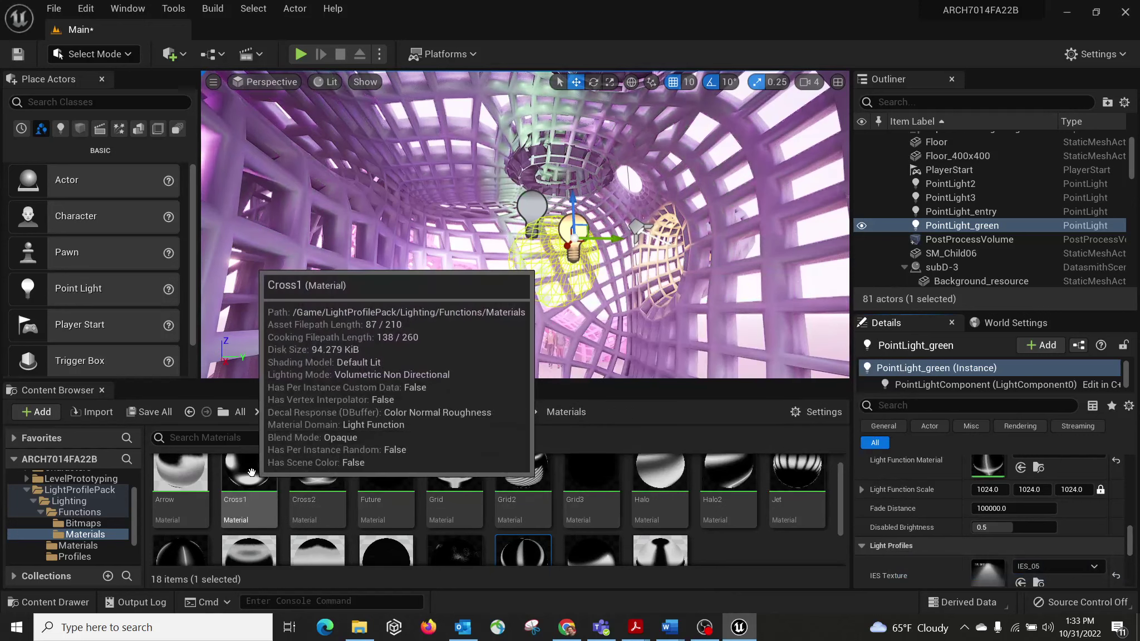
pyautogui.scroll(1, 252, 472)
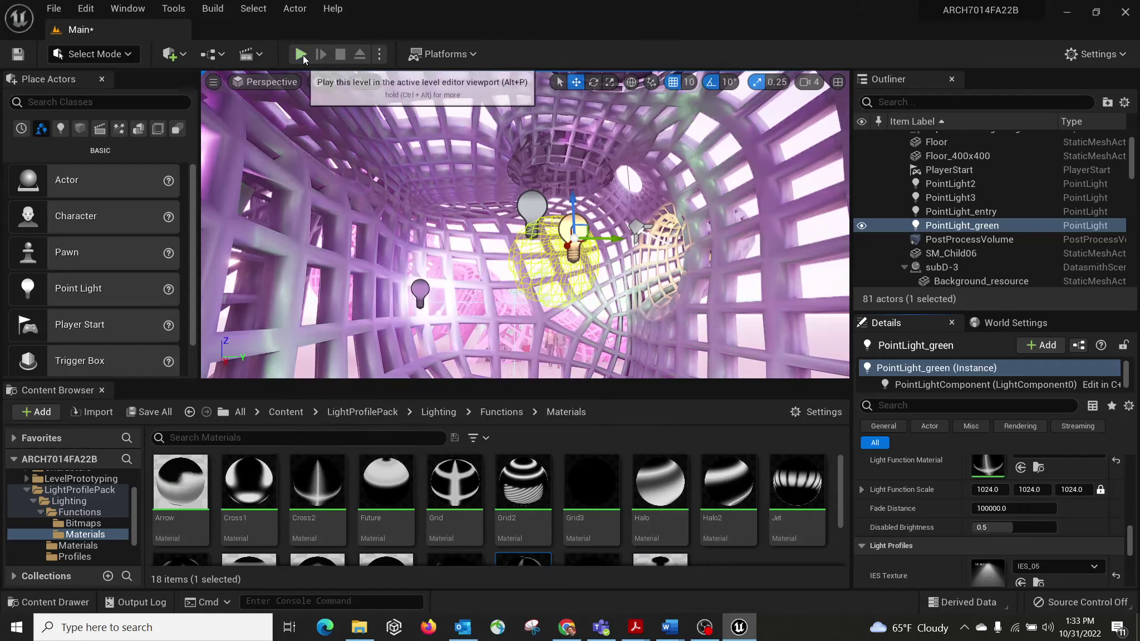
# Play the level and move the character around in front of the pavilion to examine both animated lights, ending the play session.
pyautogui.click(301, 54)
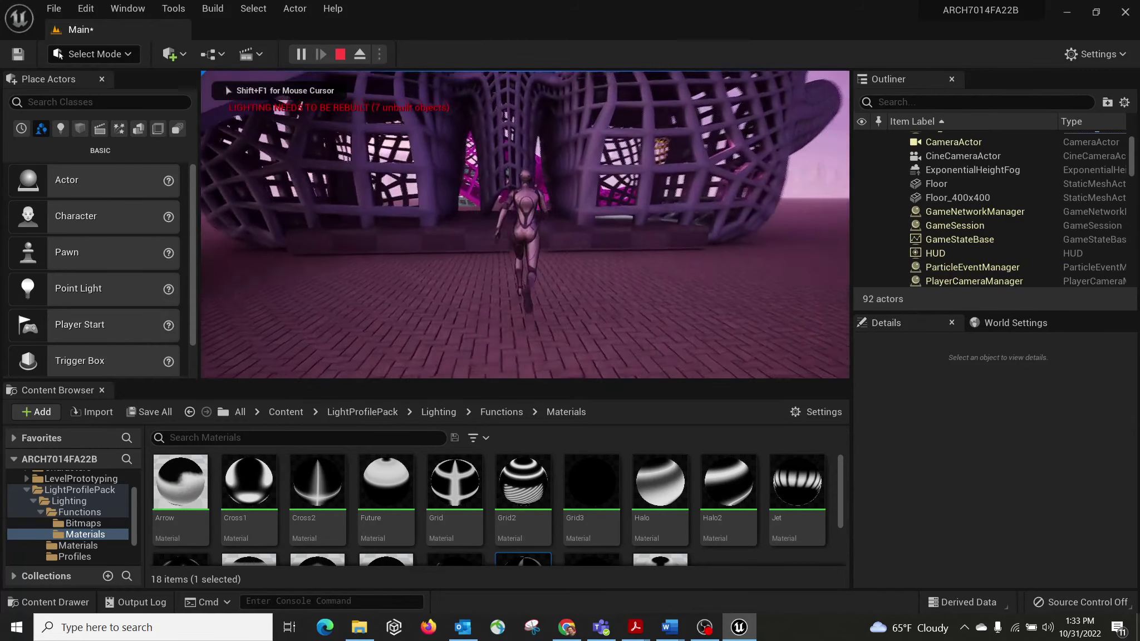
pyautogui.press('w')
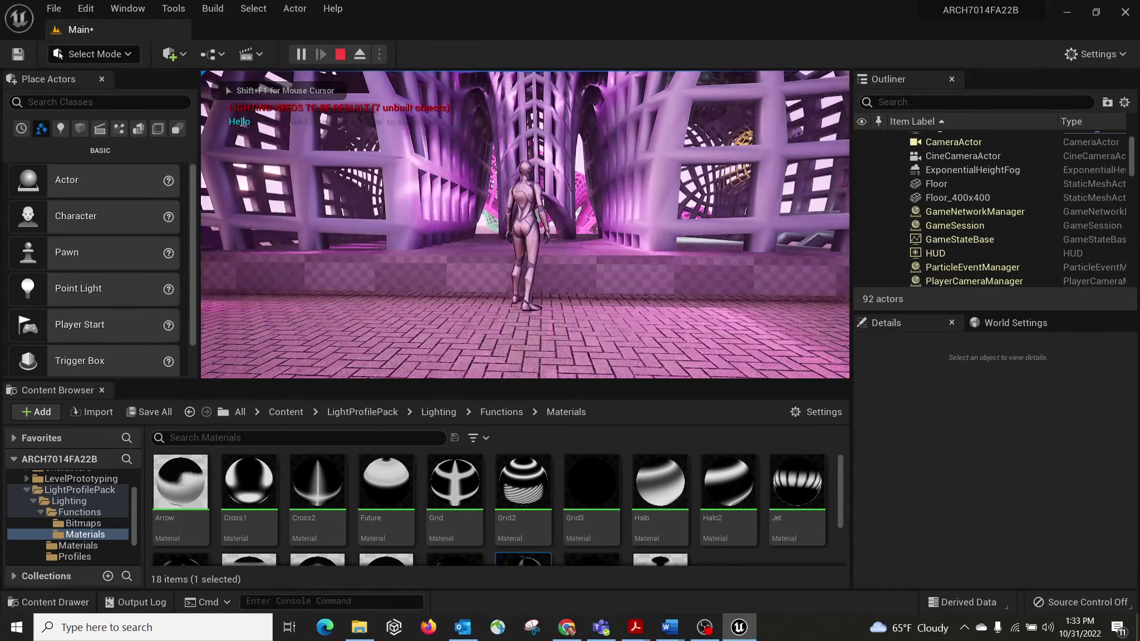
pyautogui.press('d')
pyautogui.press('a')
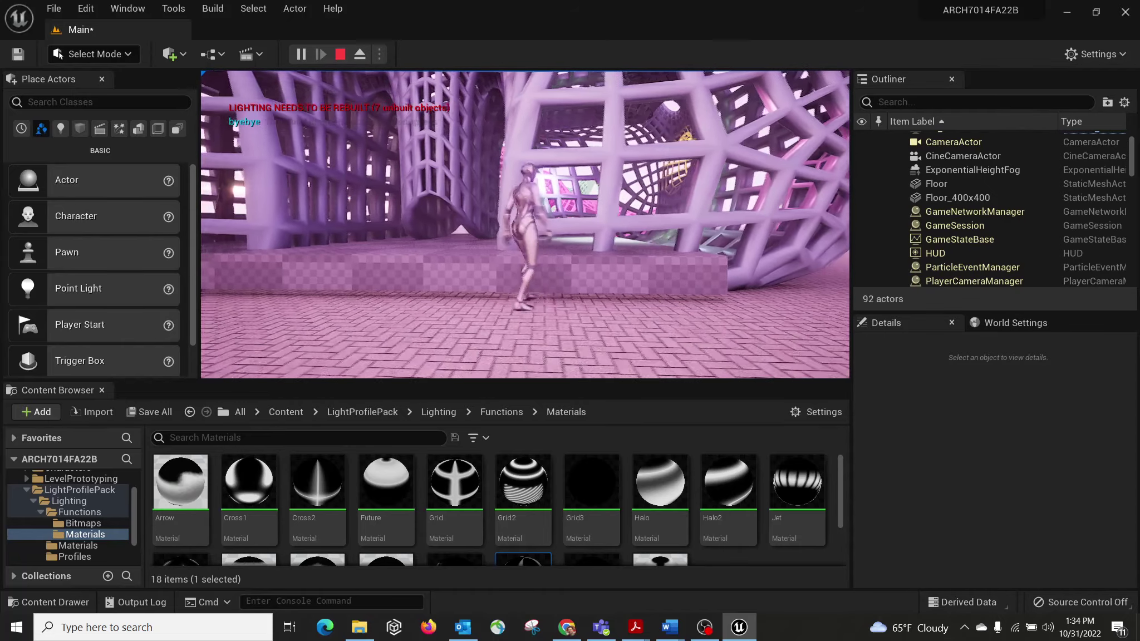
pyautogui.press('w')
pyautogui.press('d')
pyautogui.press('a')
pyautogui.press('w')
pyautogui.press('w')
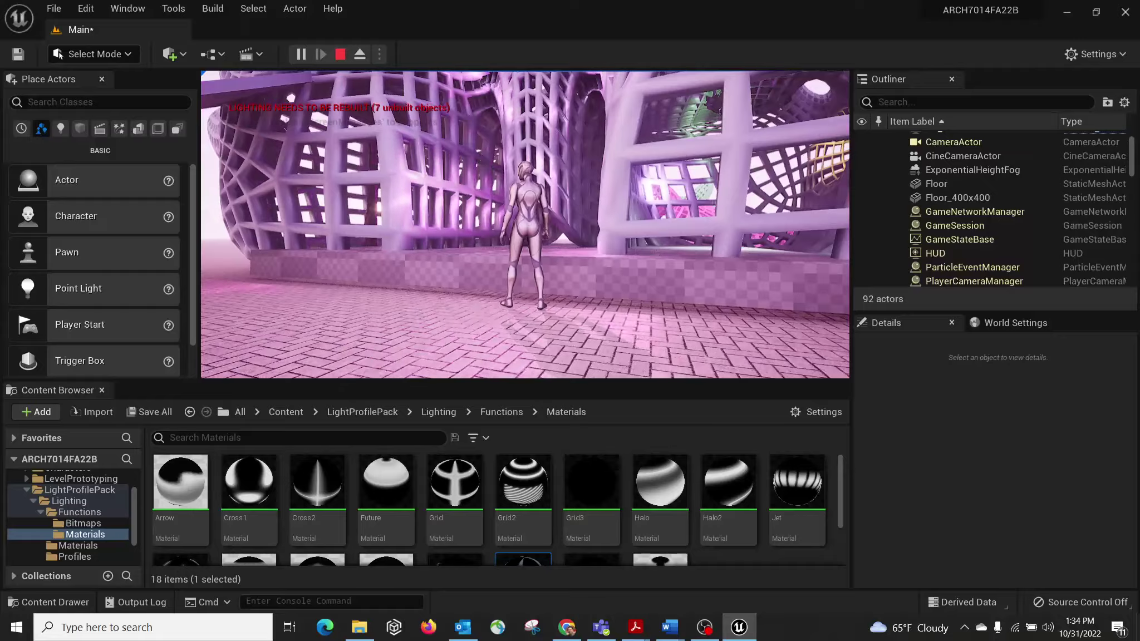
pyautogui.press('s')
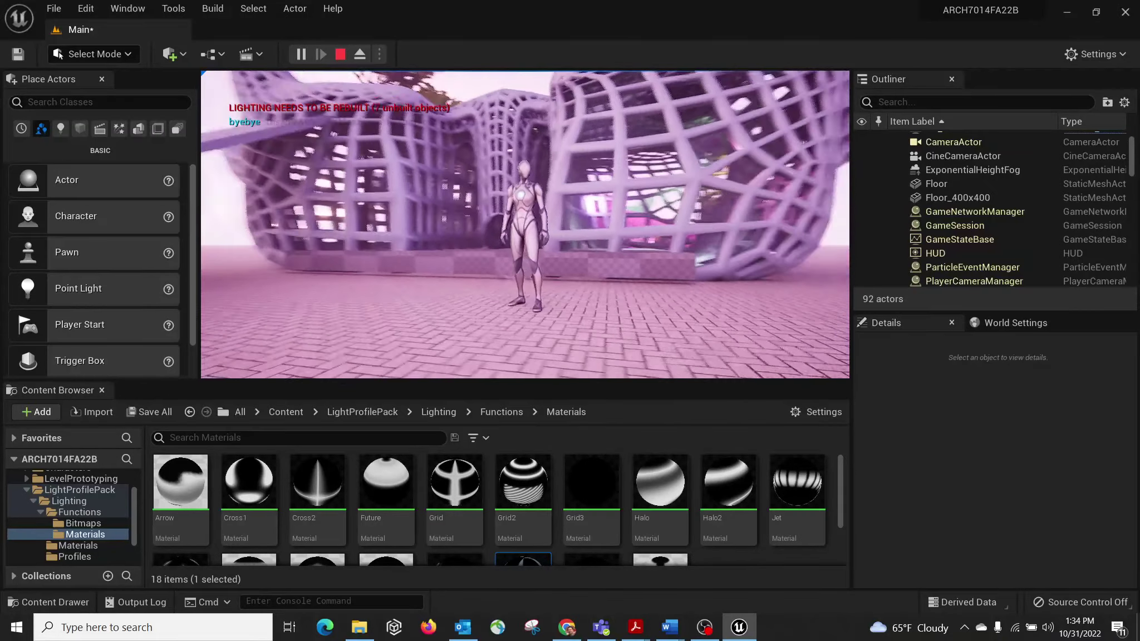
pyautogui.press('w')
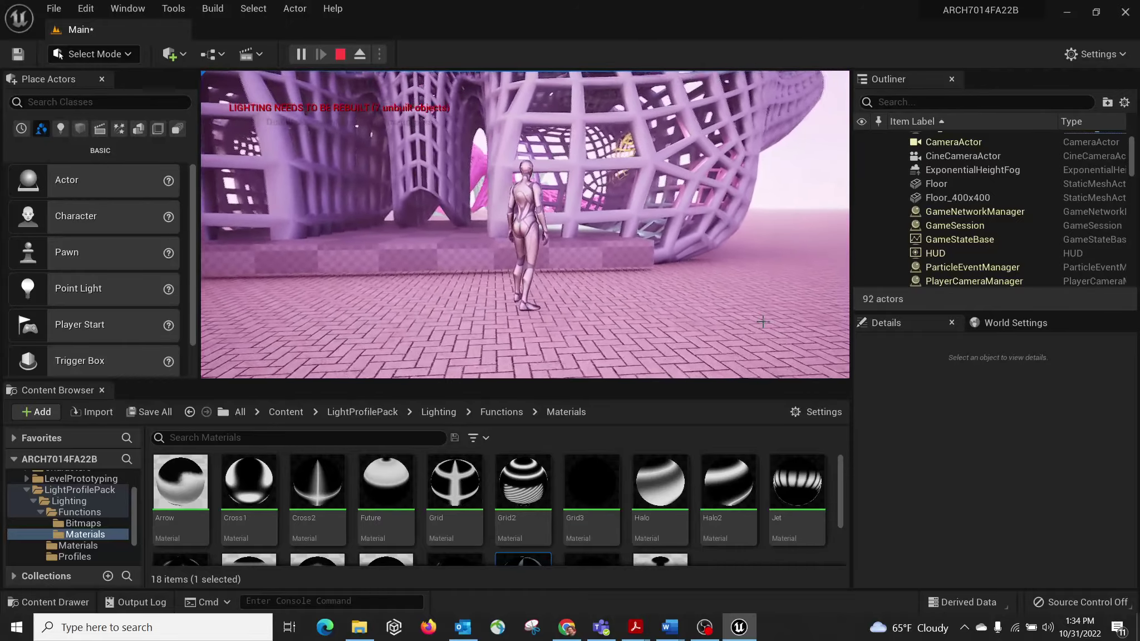
pyautogui.press('Escape')
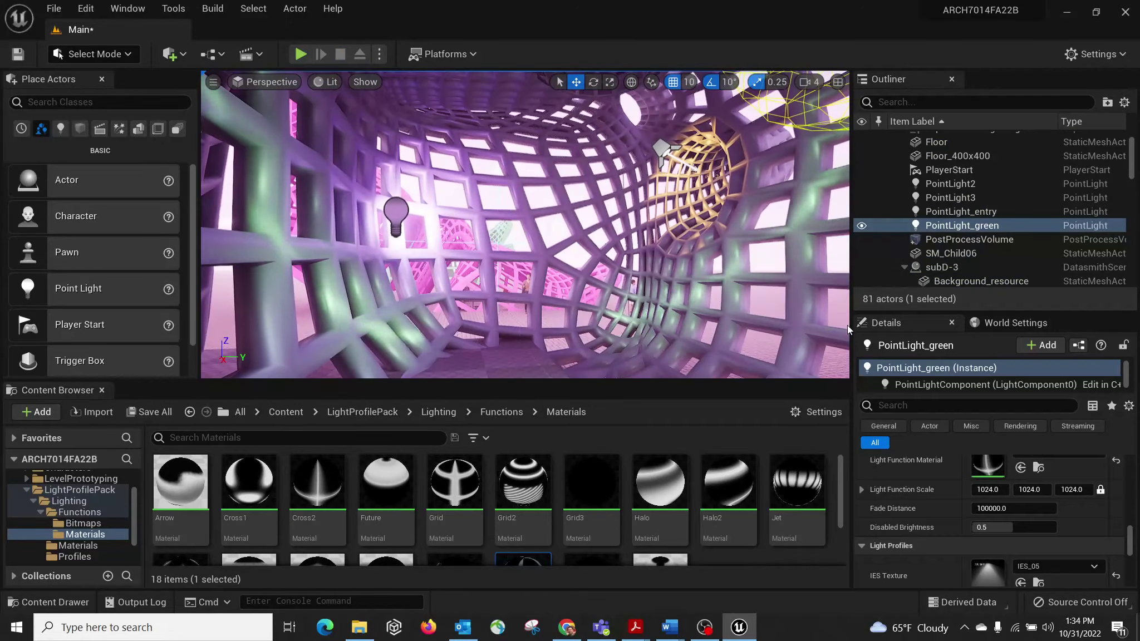
# Select PointLight3 near the pavilion's ceiling and open its attenuation radius for editing, keeping the existing value.
pyautogui.moveTo(655, 236); pyautogui.dragTo(673, 267, button='right')
pyautogui.press('Escape')
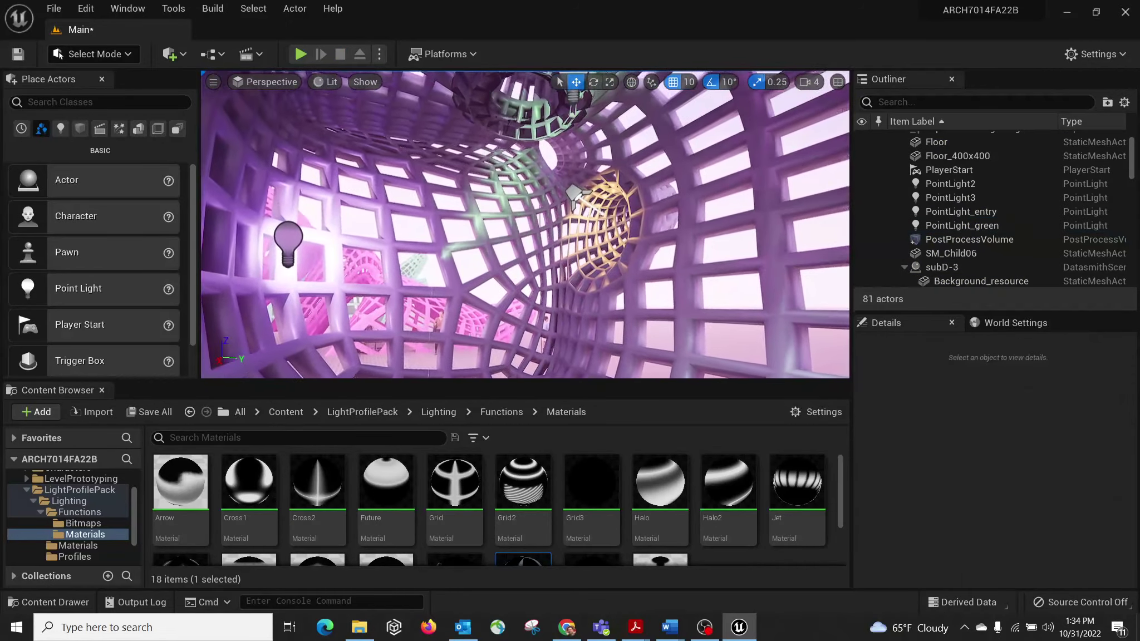
pyautogui.rightClick(631, 190)
pyautogui.moveTo(631, 190); pyautogui.dragTo(666, 84, button='right')
pyautogui.click(537, 222)
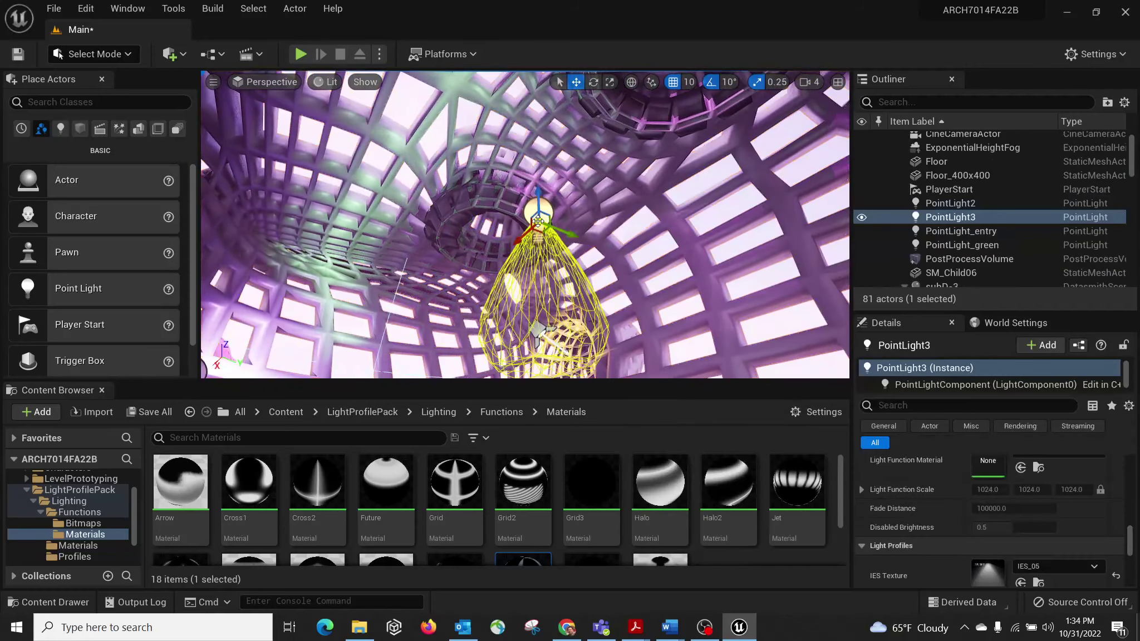
pyautogui.scroll(5, 1040, 536)
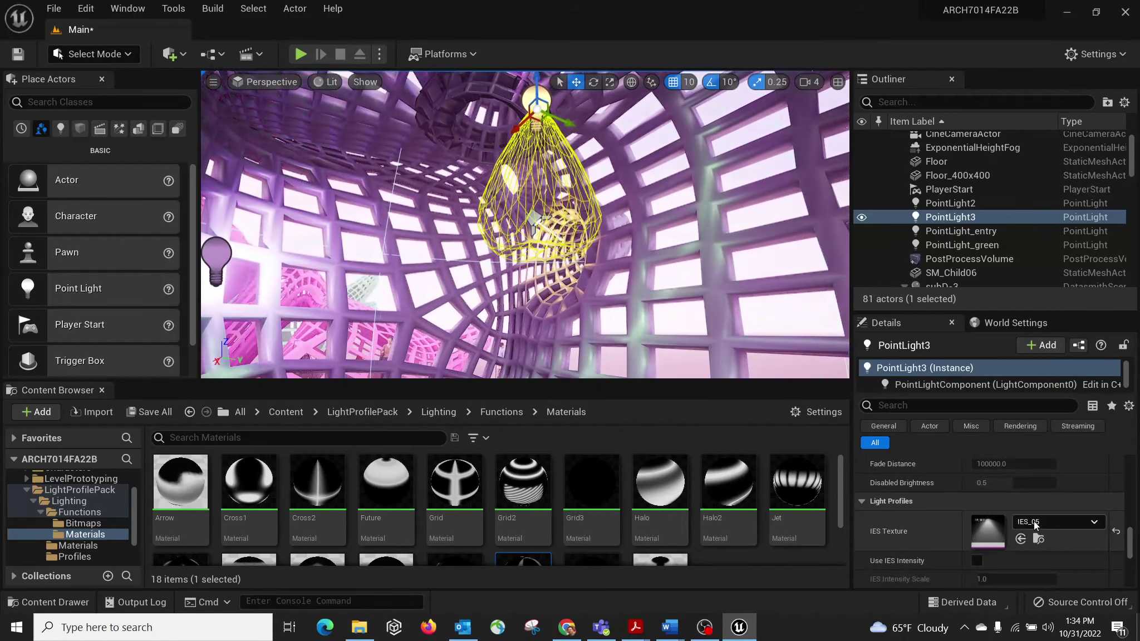
pyautogui.scroll(5, 1029, 506)
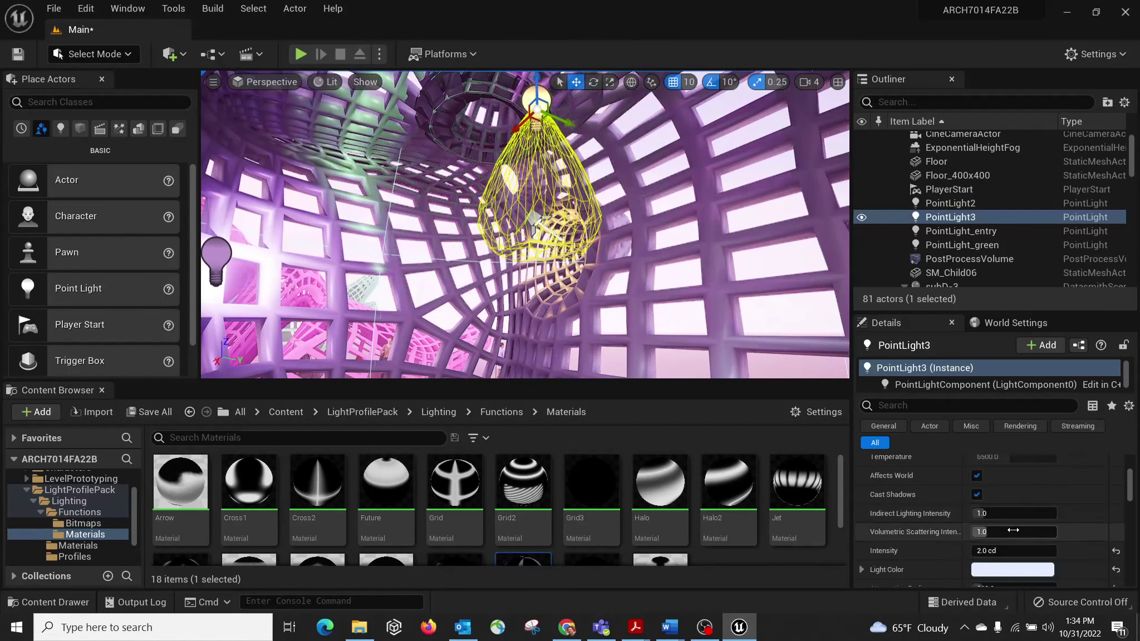
pyautogui.scroll(-2, 1013, 531)
pyautogui.click(1044, 545)
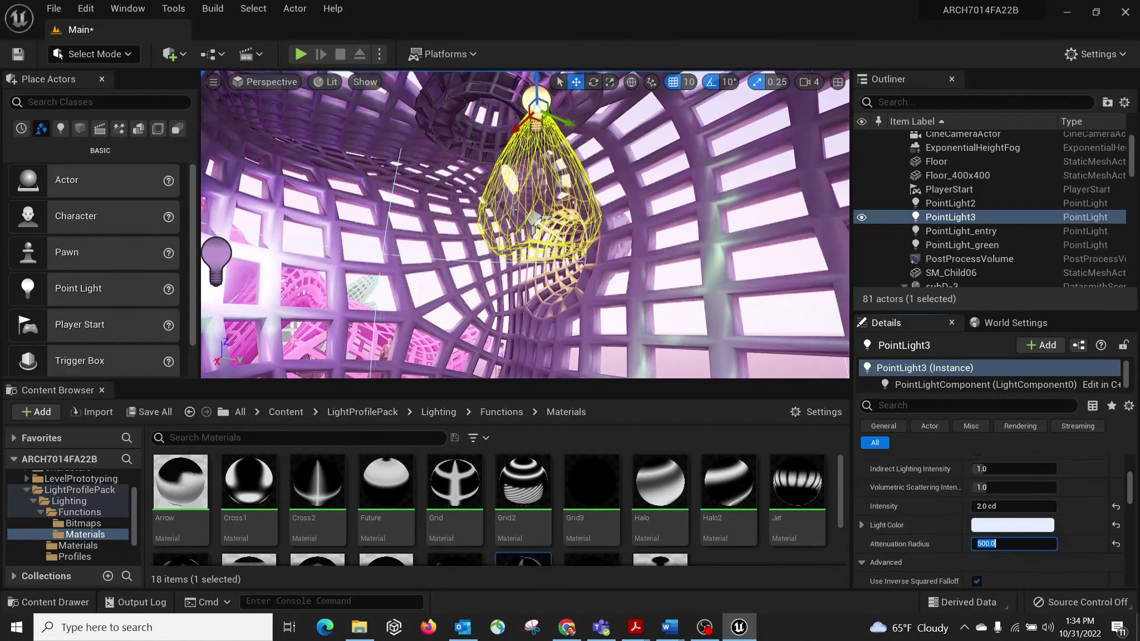
pyautogui.press('Return')
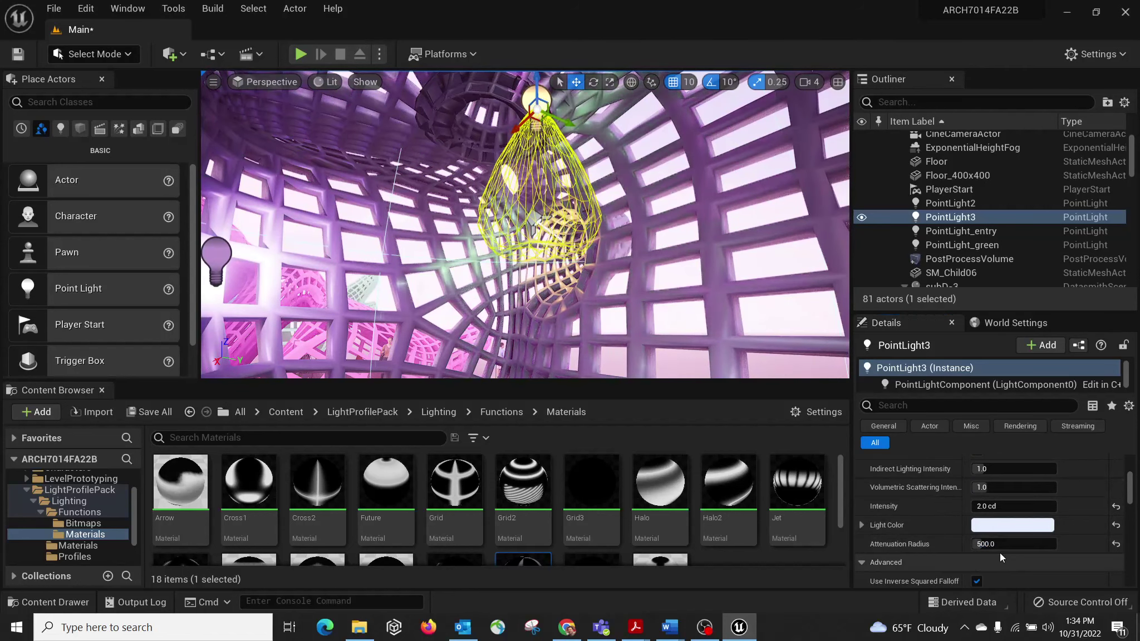
# Filter PointLight3's properties by "intensi" and set the light's intensity to 20 cd.
pyautogui.scroll(5, 1017, 517)
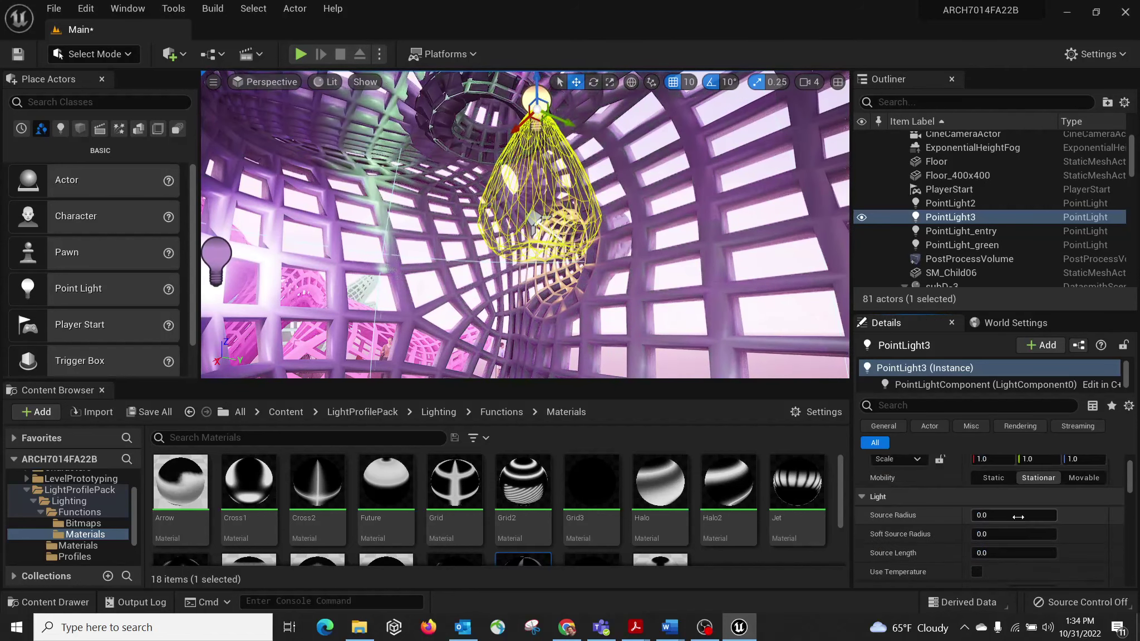
pyautogui.scroll(-3, 1014, 520)
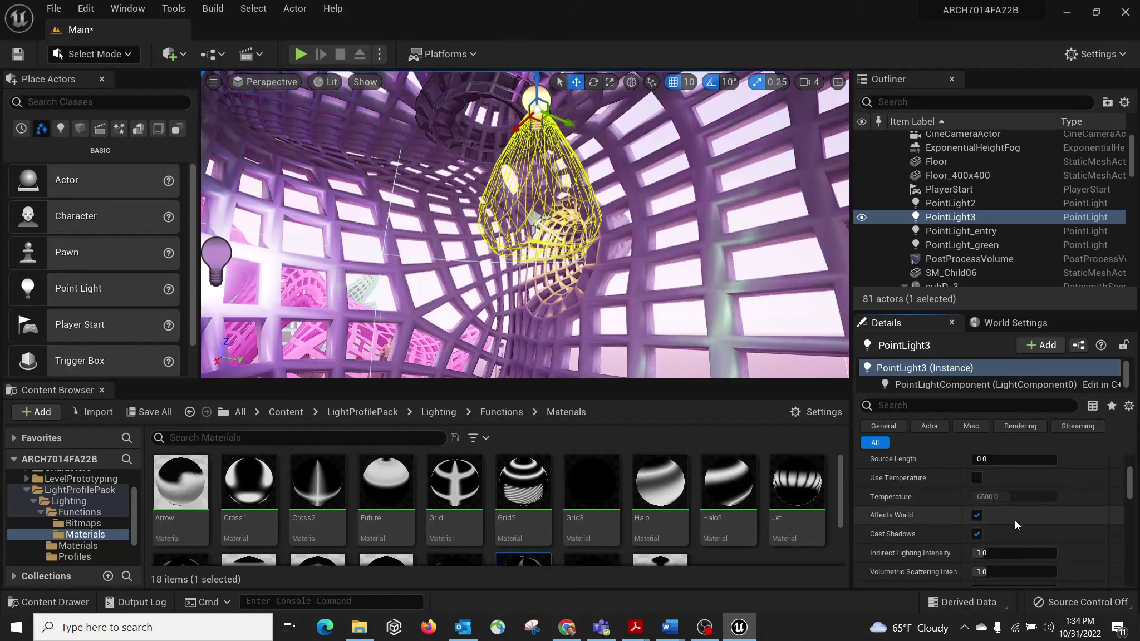
pyautogui.scroll(2, 1014, 520)
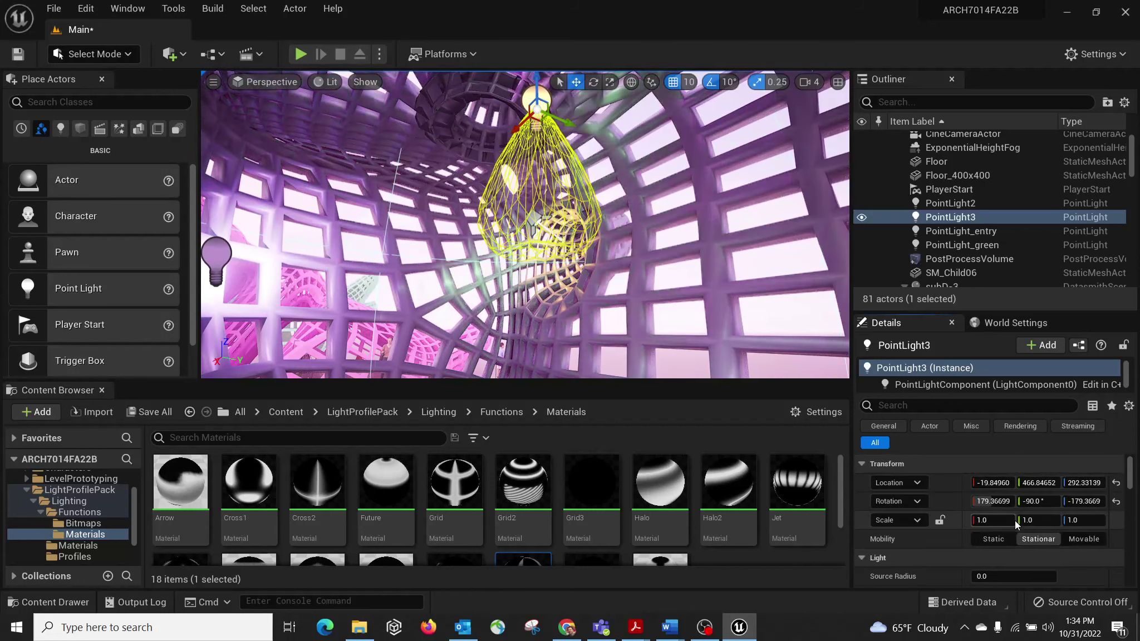
pyautogui.scroll(-2, 1014, 520)
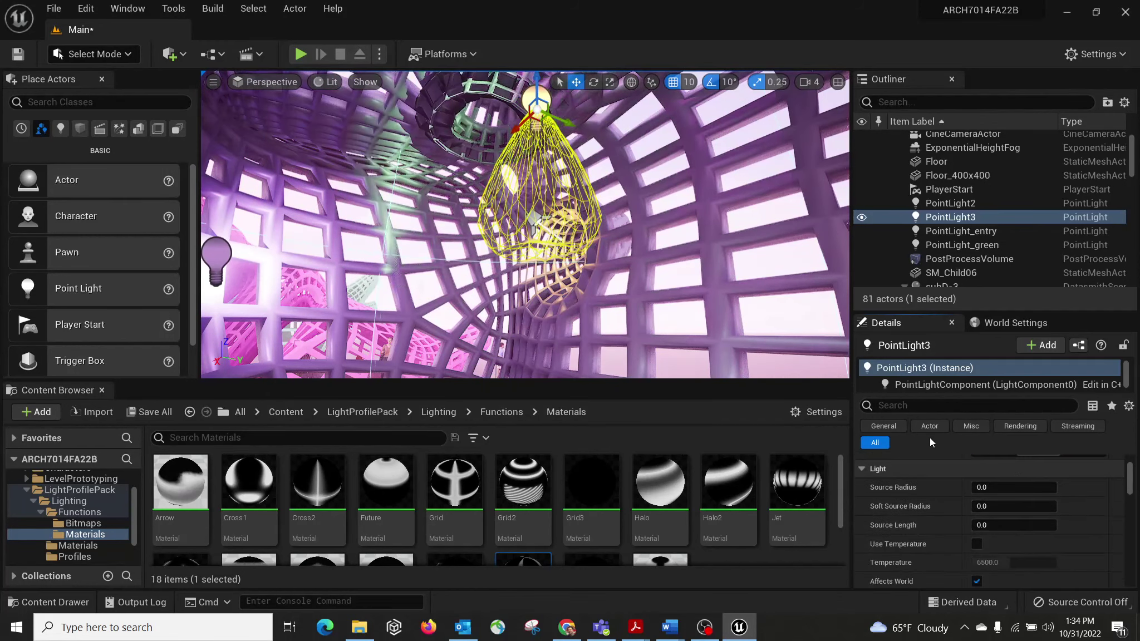
pyautogui.click(908, 406)
pyautogui.write('intensi')
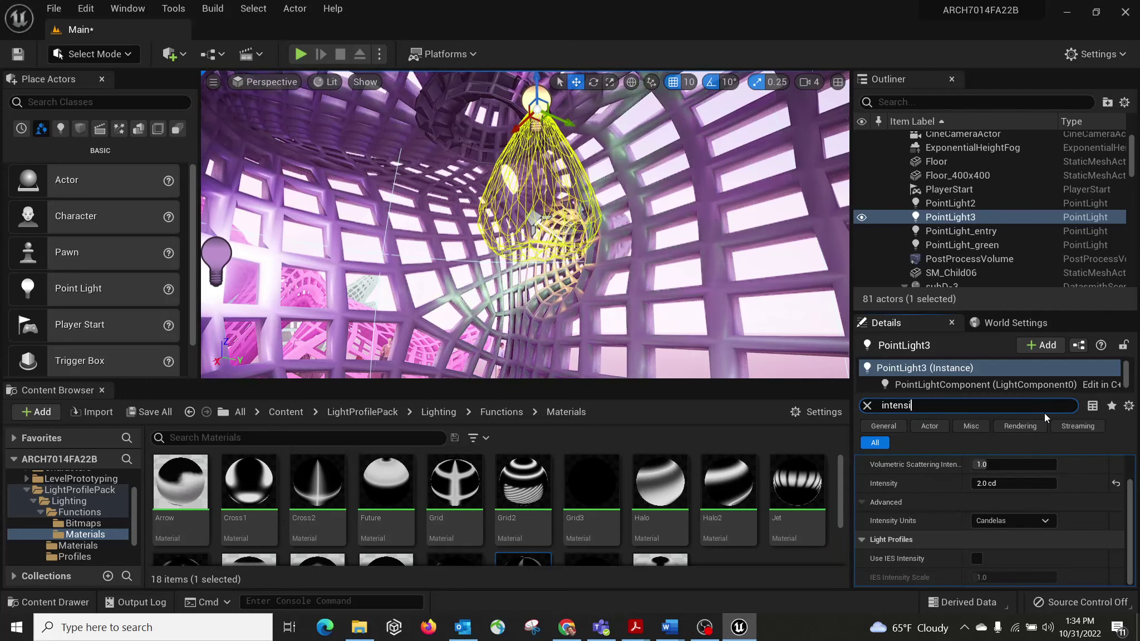
pyautogui.scroll(2, 1075, 519)
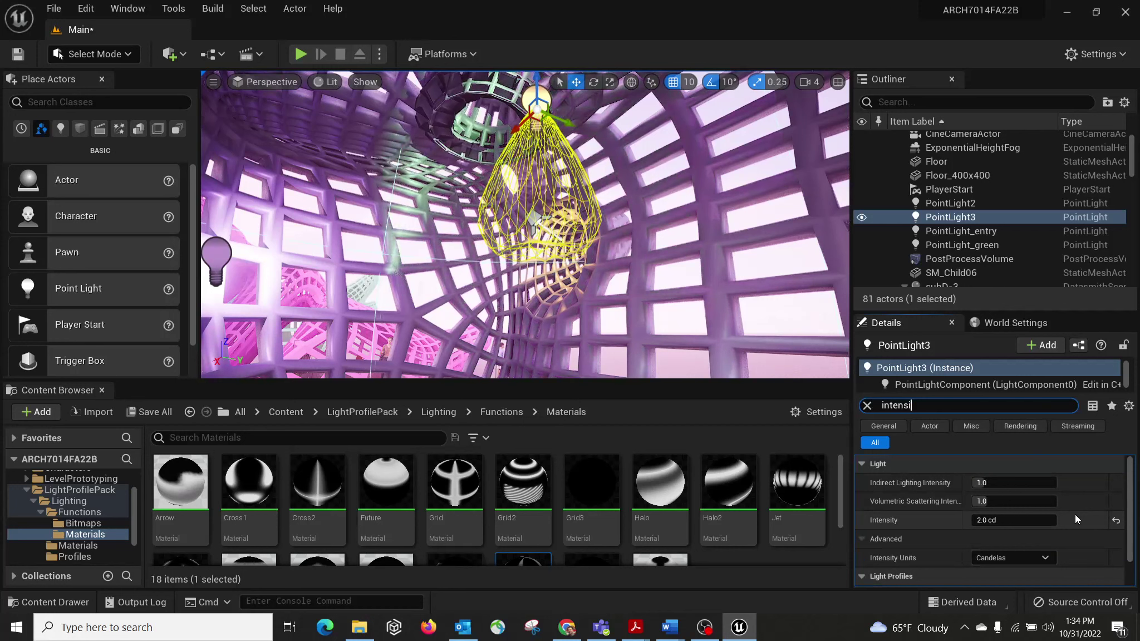
pyautogui.click(1016, 525)
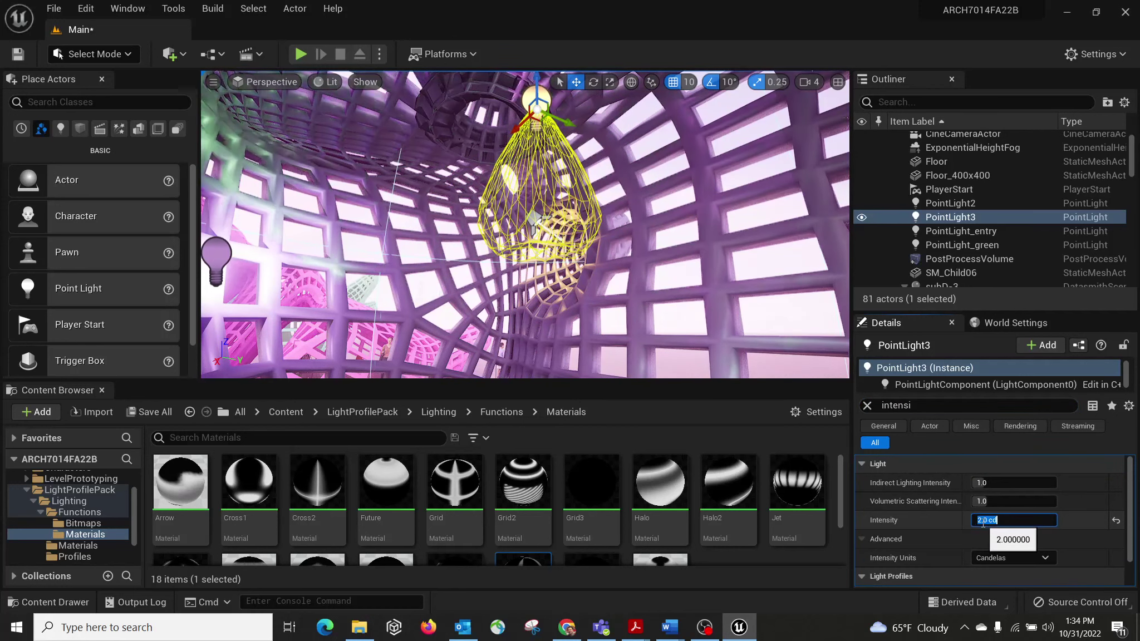
pyautogui.write('20')
pyautogui.press('Return')
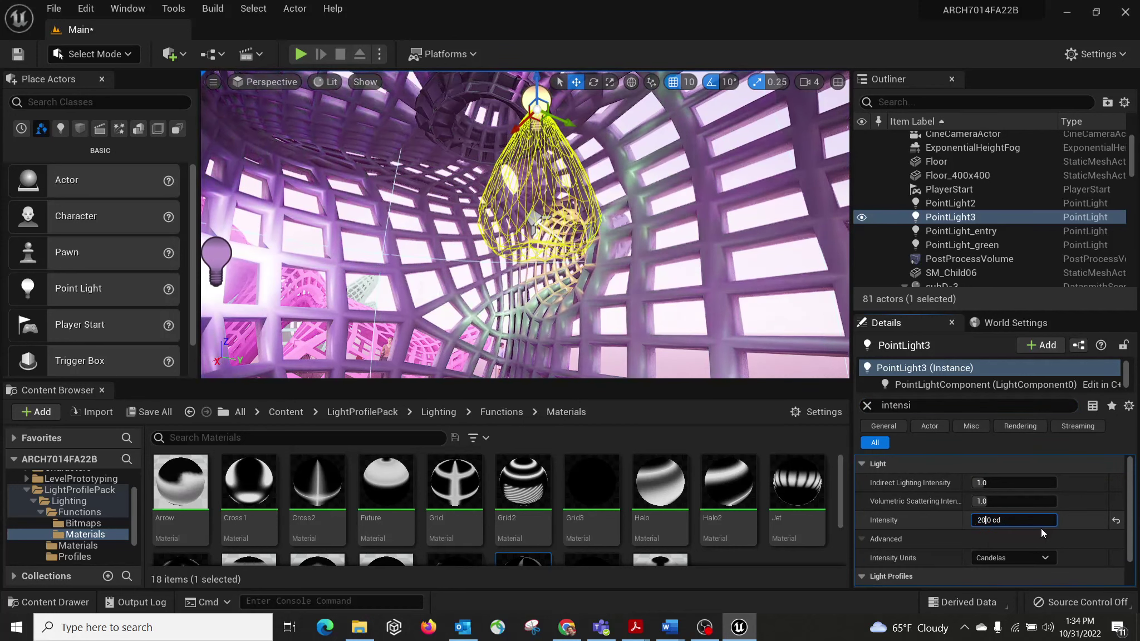
# Play the level and move the character in front of the pavilion to examine the brighter interior light, ending the play session.
pyautogui.moveTo(804, 163); pyautogui.dragTo(761, 187, button='right')
pyautogui.press('s')
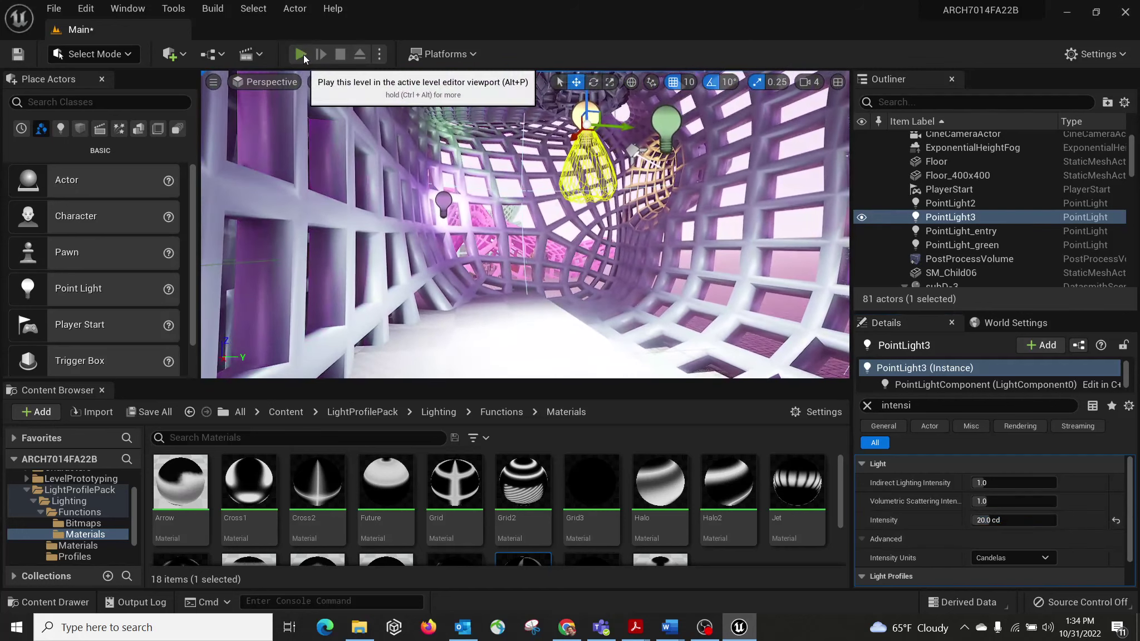
pyautogui.click(300, 54)
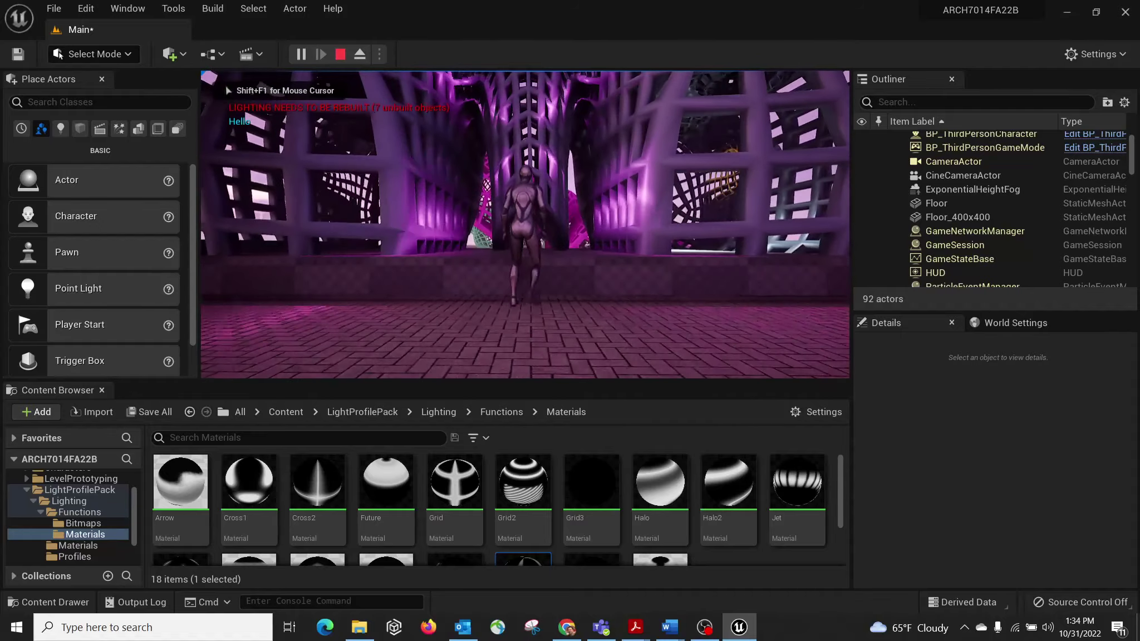
pyautogui.press('w')
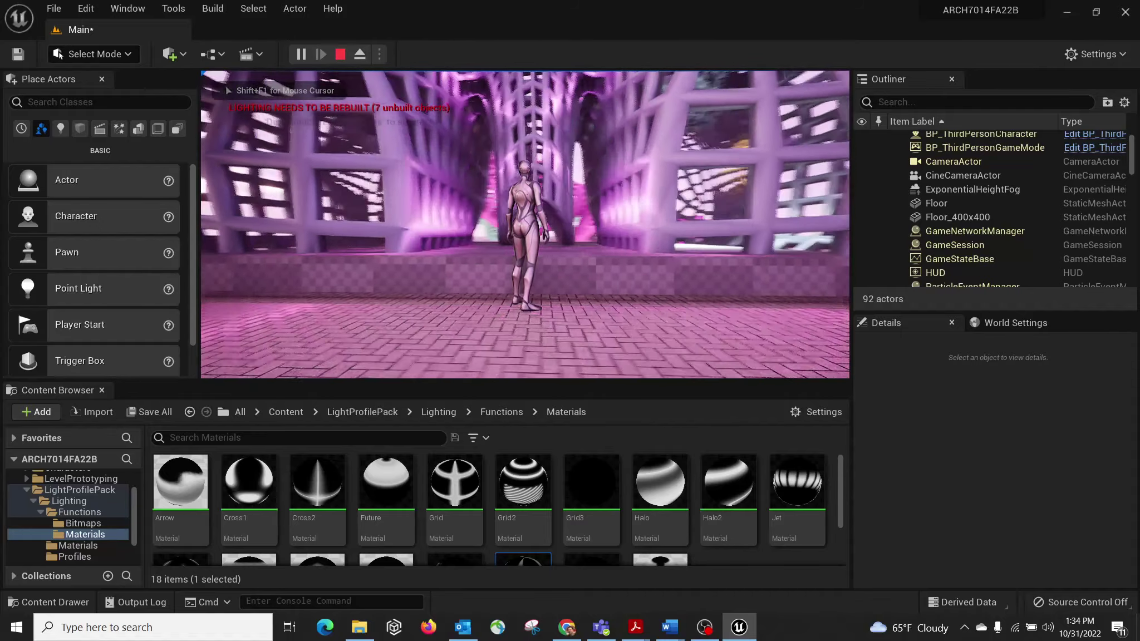
pyautogui.press('d')
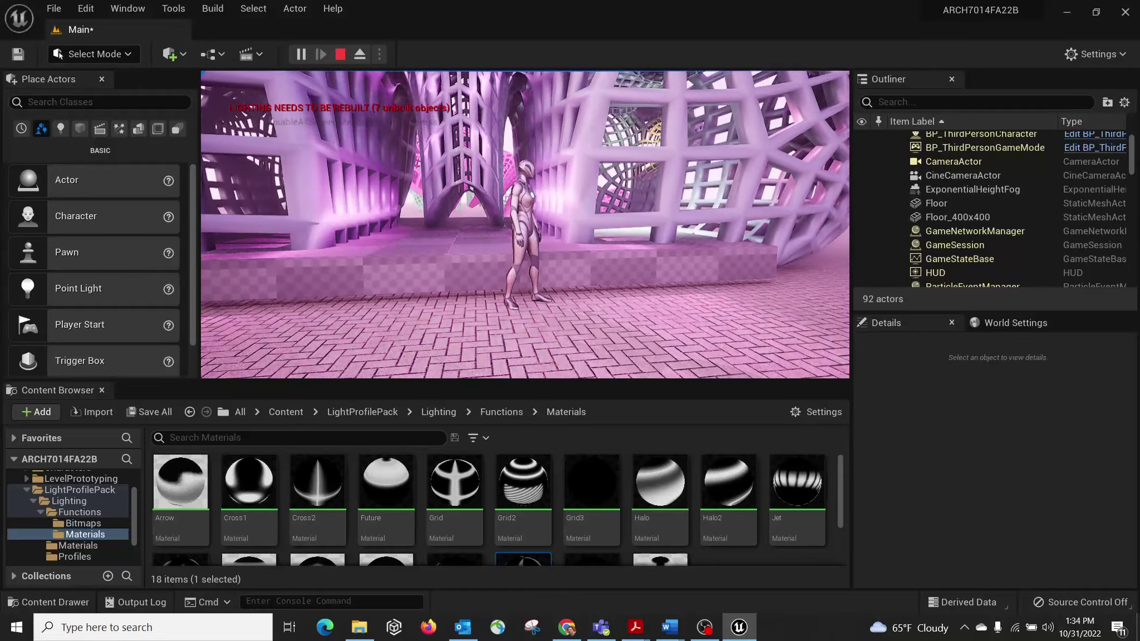
pyautogui.press('Escape')
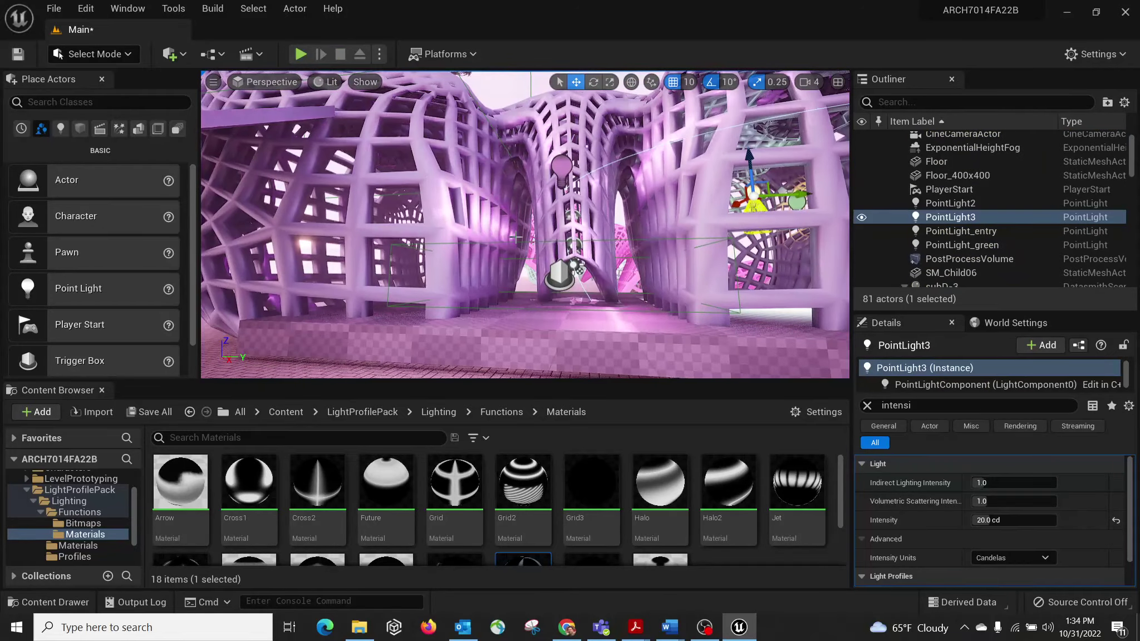
# Save the Main level.
pyautogui.moveTo(516, 237); pyautogui.dragTo(565, 253, button='right')
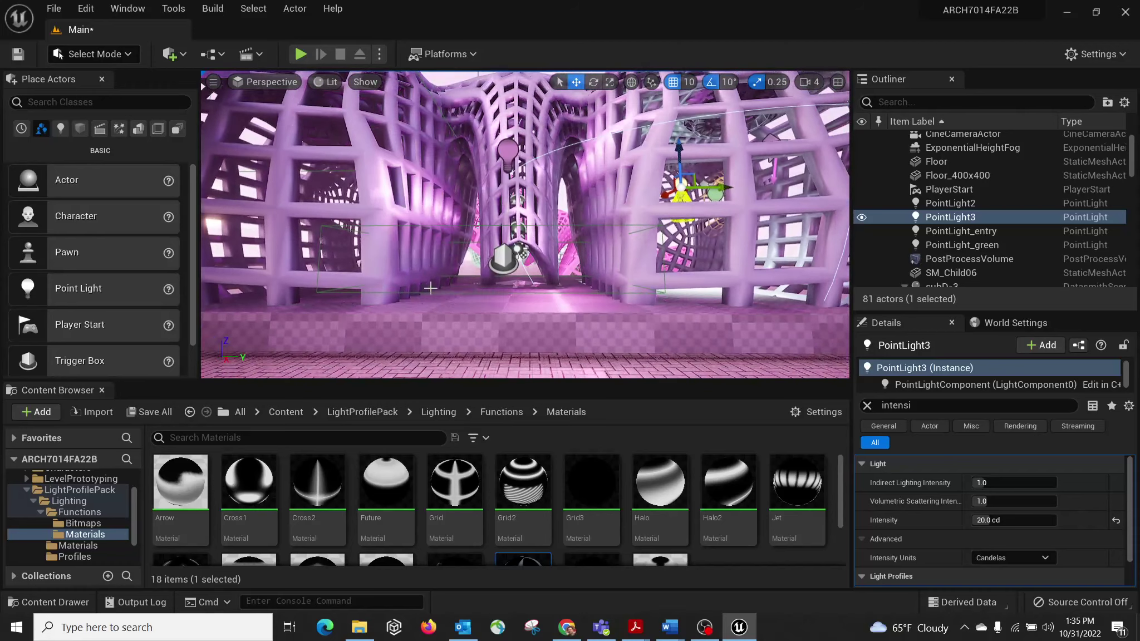
pyautogui.hotkey('ctrl', 's')
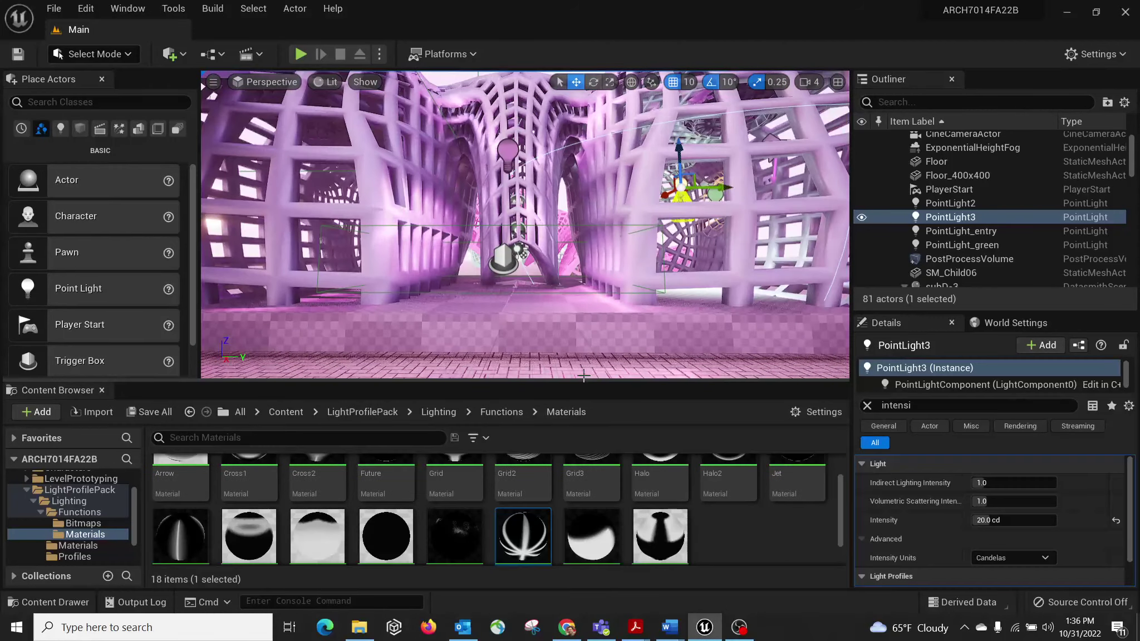
pyautogui.moveTo(525, 224); pyautogui.dragTo(488, 286, button='right')
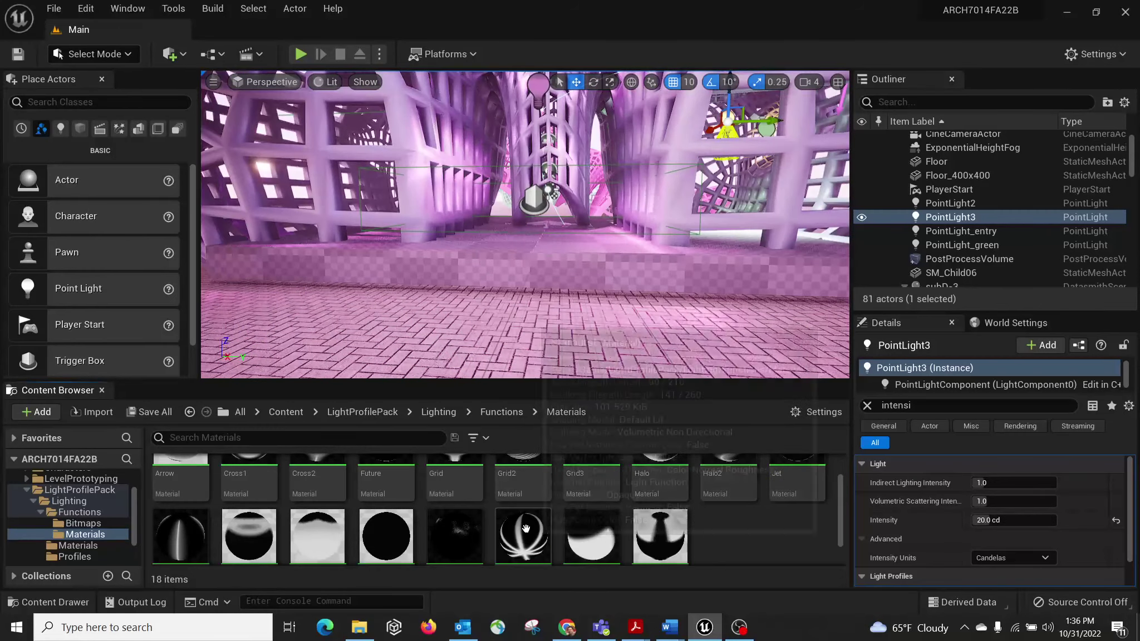
# Open the Starburst material and rearrange its output and Texture Sample nodes farther apart in the graph.
pyautogui.moveTo(526, 541)
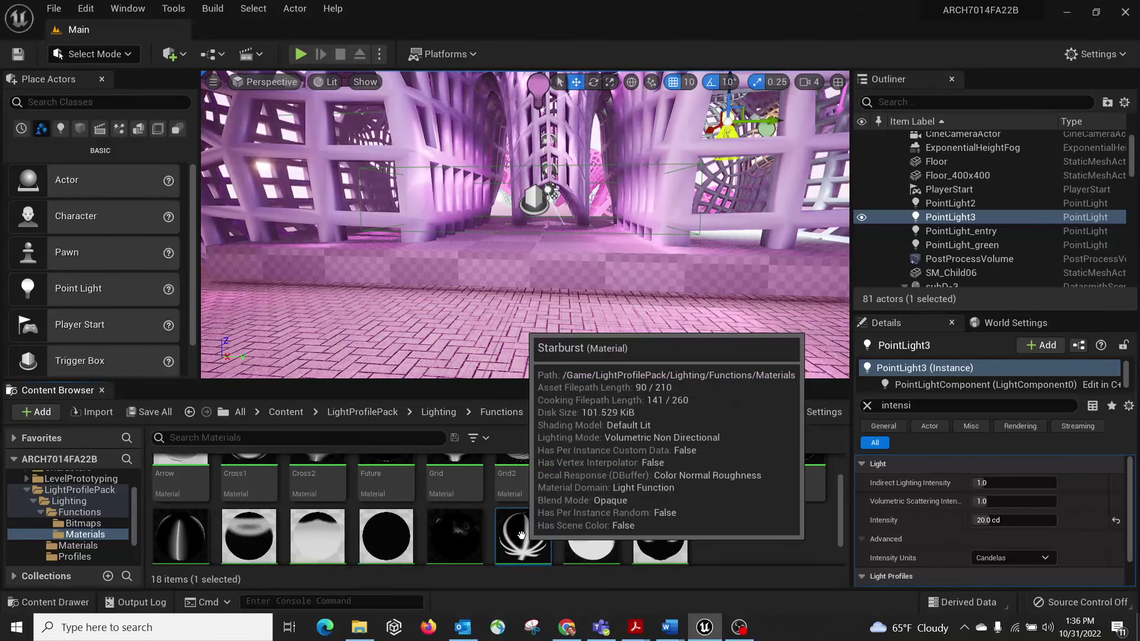
pyautogui.doubleClick(523, 537)
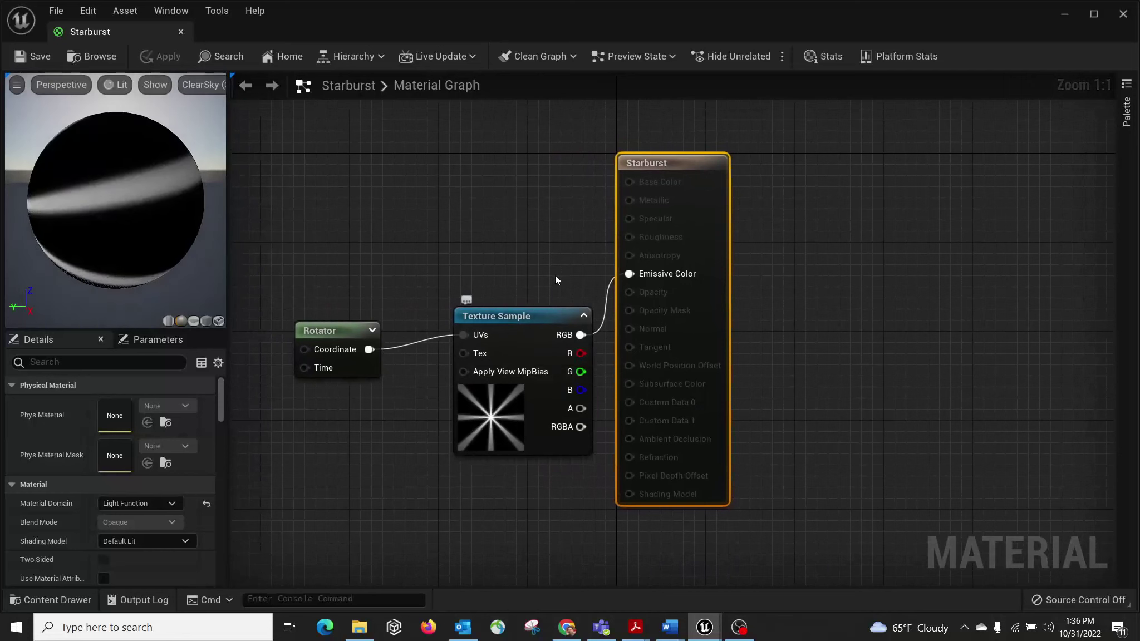
pyautogui.moveTo(655, 165); pyautogui.dragTo(678, 154)
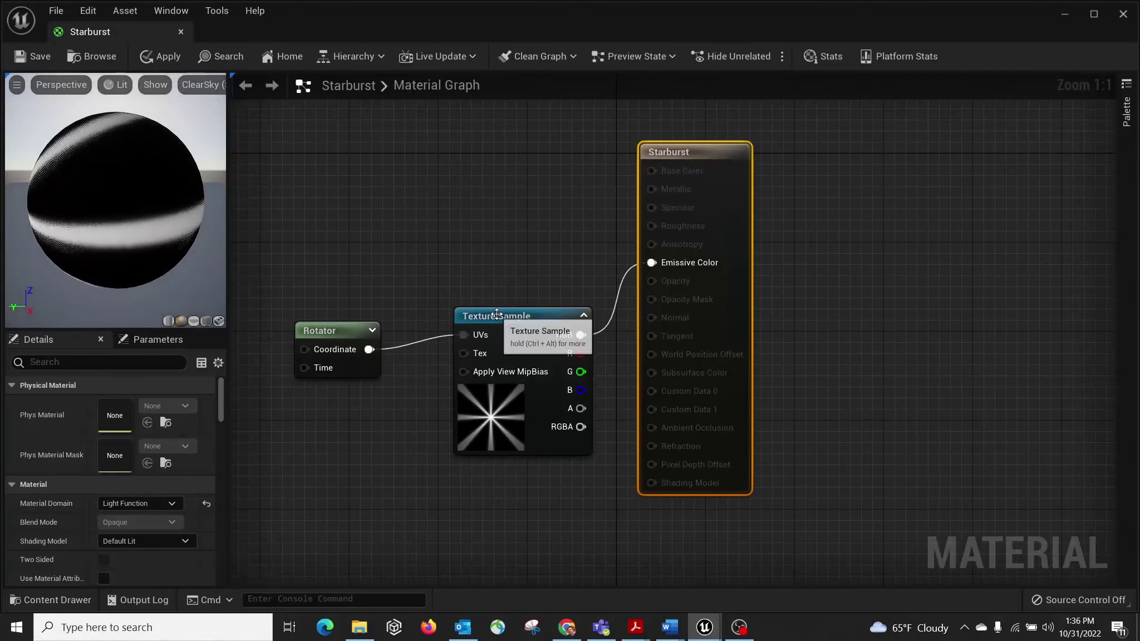
pyautogui.moveTo(497, 314); pyautogui.dragTo(470, 302)
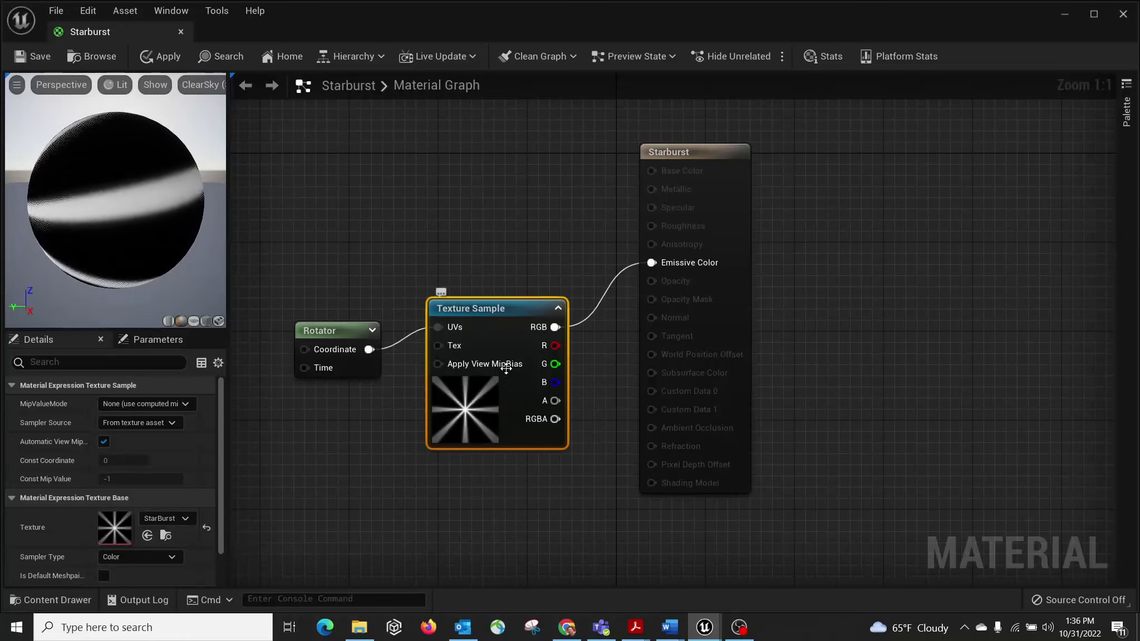
pyautogui.moveTo(477, 310); pyautogui.dragTo(477, 321)
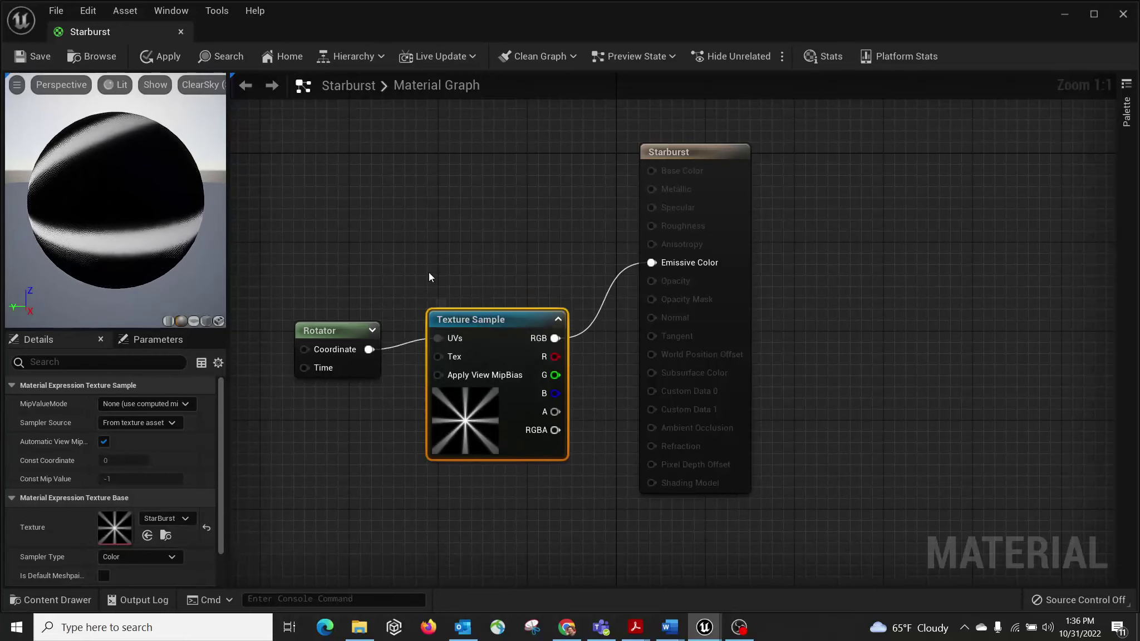
# Set the Starburst material's Rotator node speed to 2.5, apply the change and close the material.
pyautogui.moveTo(329, 333); pyautogui.dragTo(322, 319)
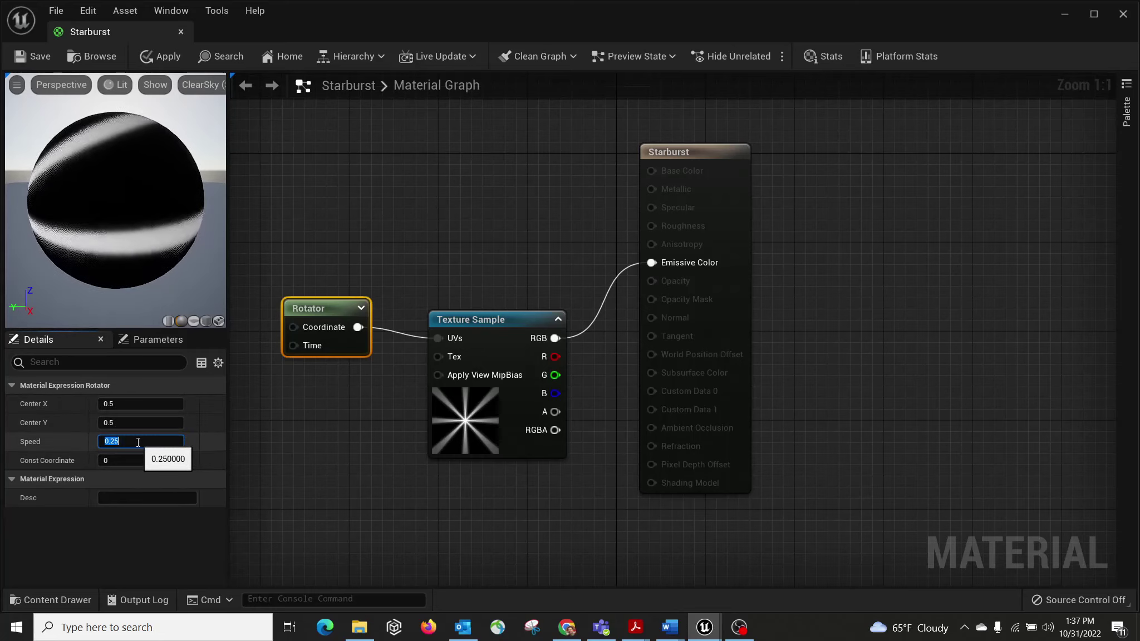
pyautogui.press('Return')
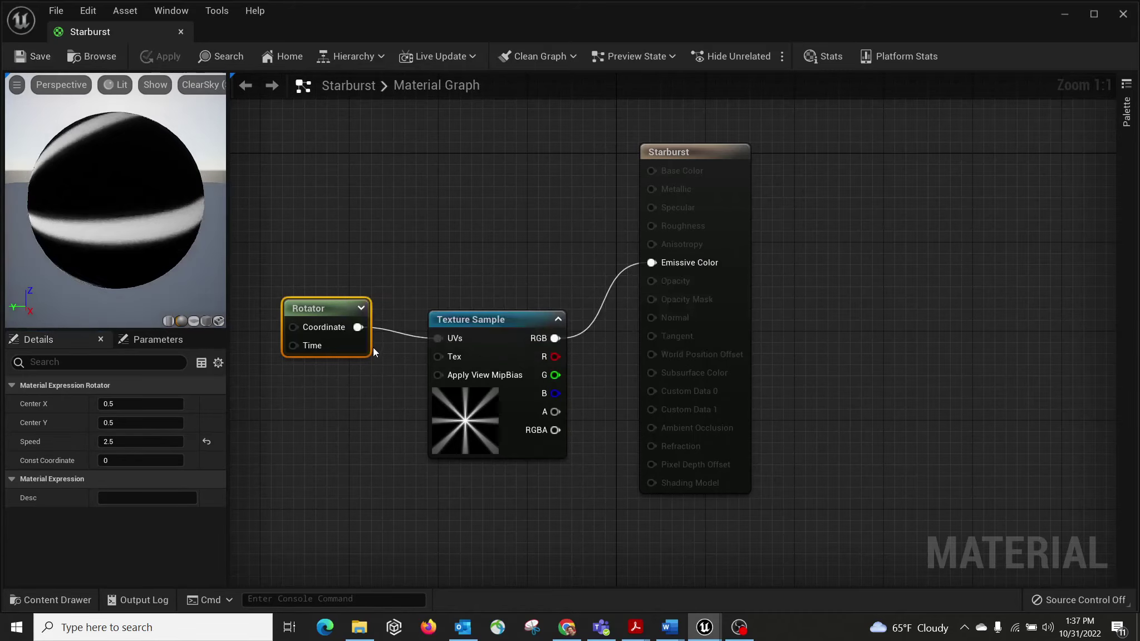
pyautogui.click(179, 32)
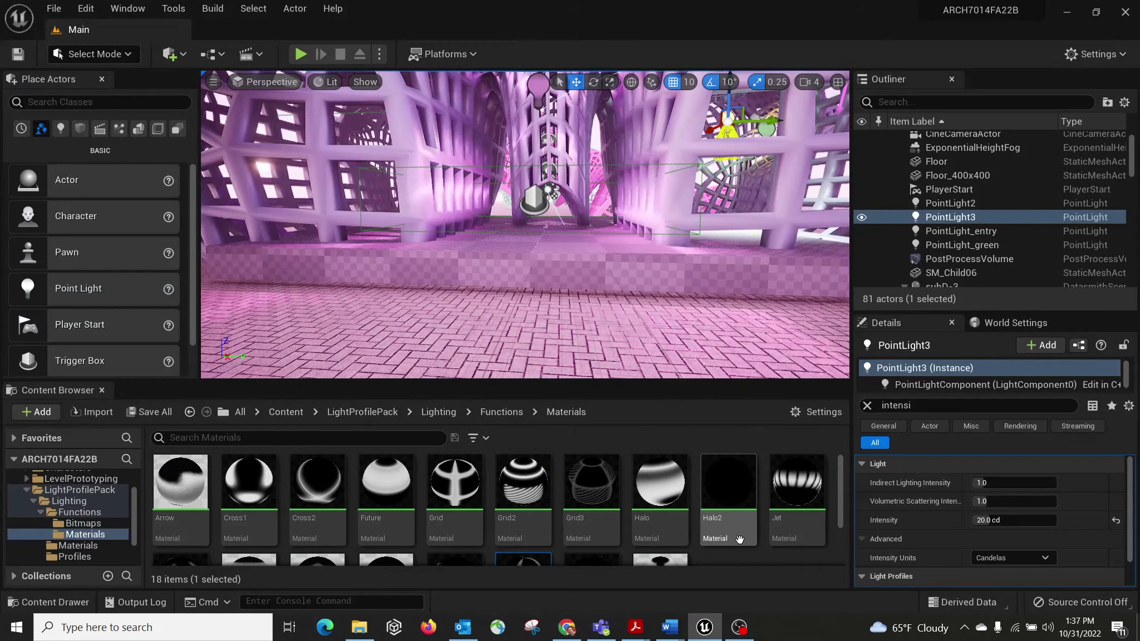
# Clear the property filter for PointLight3 and examine its light function material and IES texture settings.
pyautogui.scroll(-1, 527, 556)
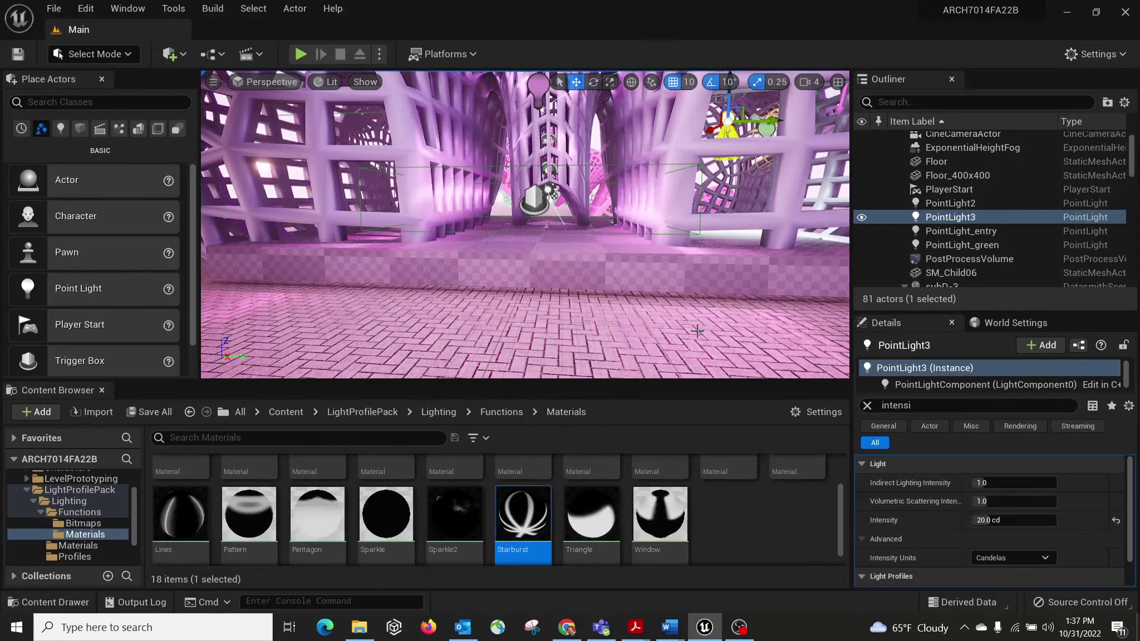
pyautogui.press('w')
pyautogui.moveTo(731, 190); pyautogui.dragTo(776, 244, button='right')
pyautogui.scroll(-1, 1002, 517)
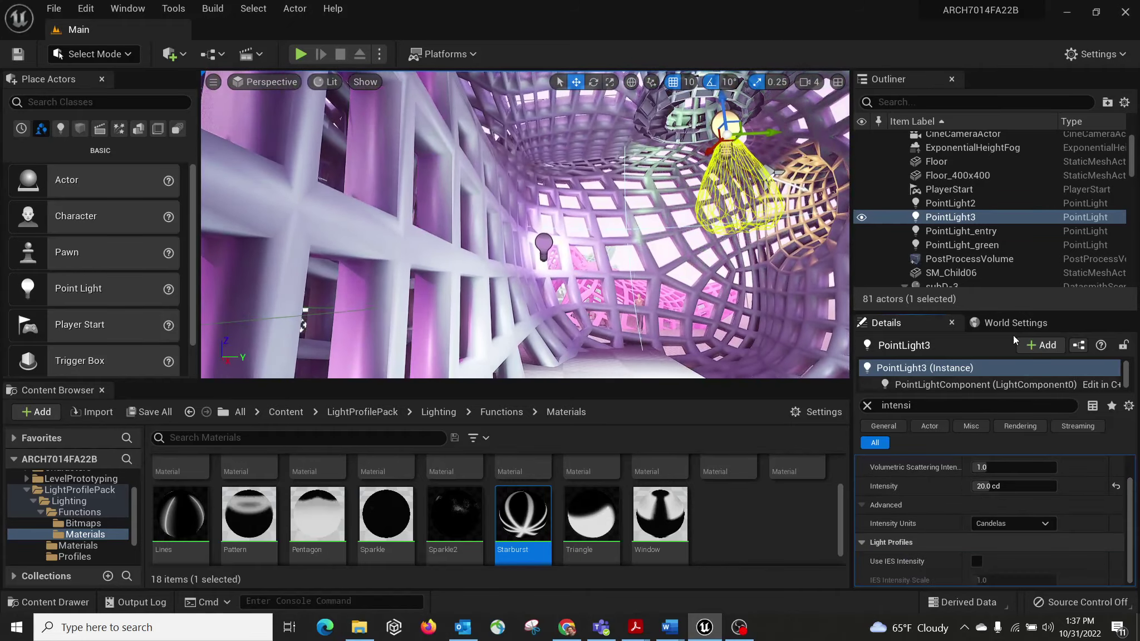
pyautogui.click(867, 405)
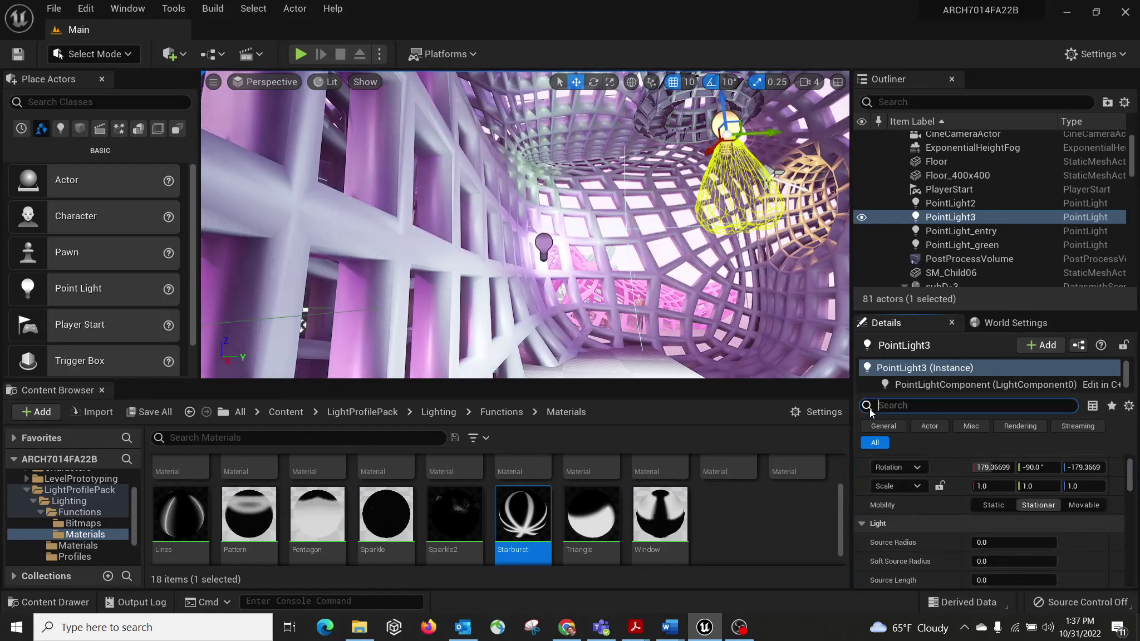
pyautogui.scroll(-3, 1047, 517)
pyautogui.scroll(-6, 1031, 542)
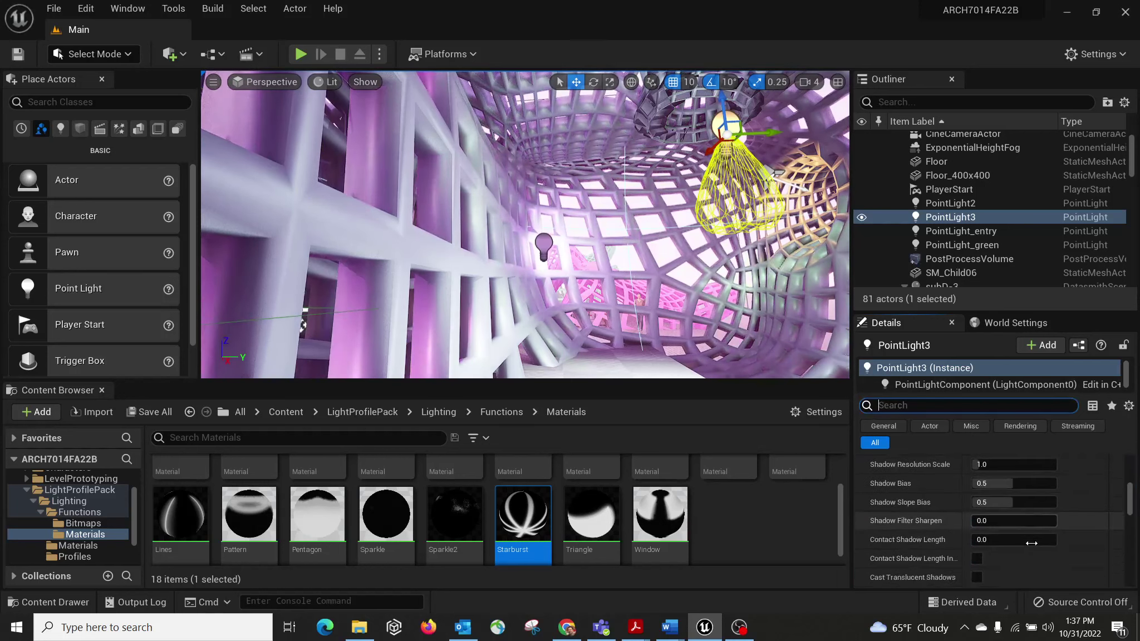
pyautogui.scroll(-4, 1030, 543)
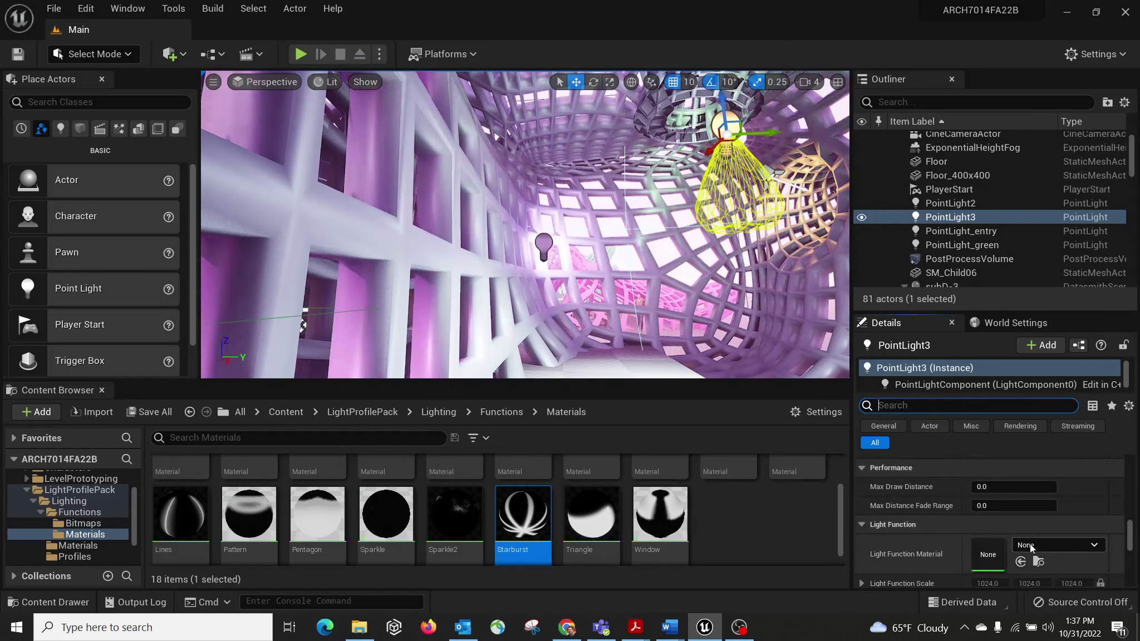
pyautogui.scroll(-2, 1030, 543)
pyautogui.scroll(-1, 1030, 542)
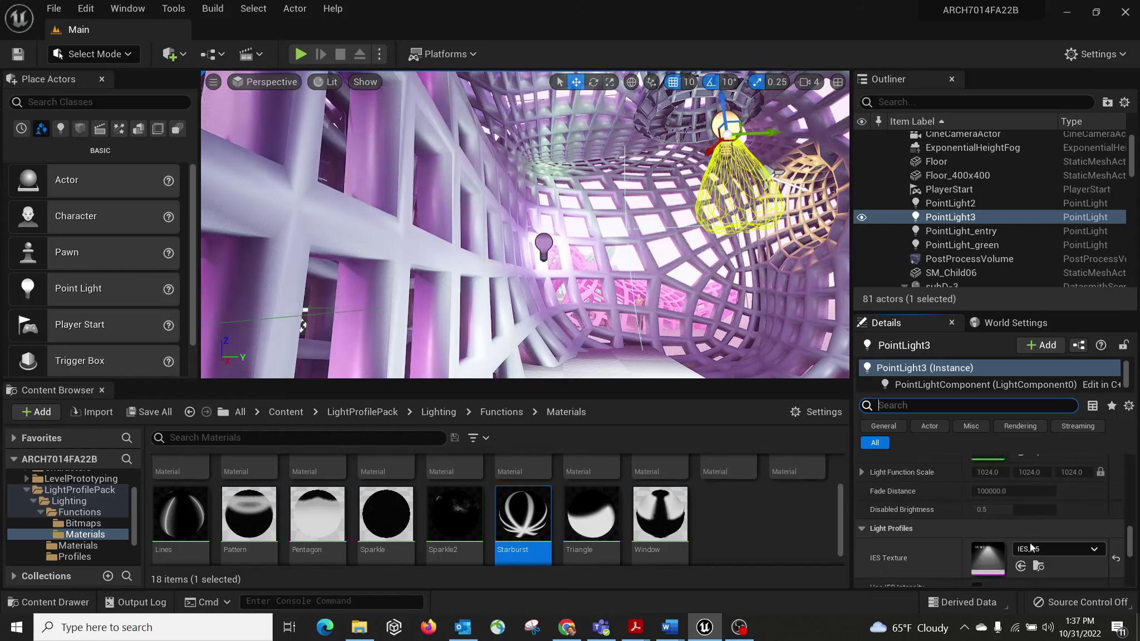
# Select PointLight_green inside the pavilion and assign the Starburst material as its light function material.
pyautogui.moveTo(790, 287); pyautogui.dragTo(980, 237, button='right')
pyautogui.click(590, 192)
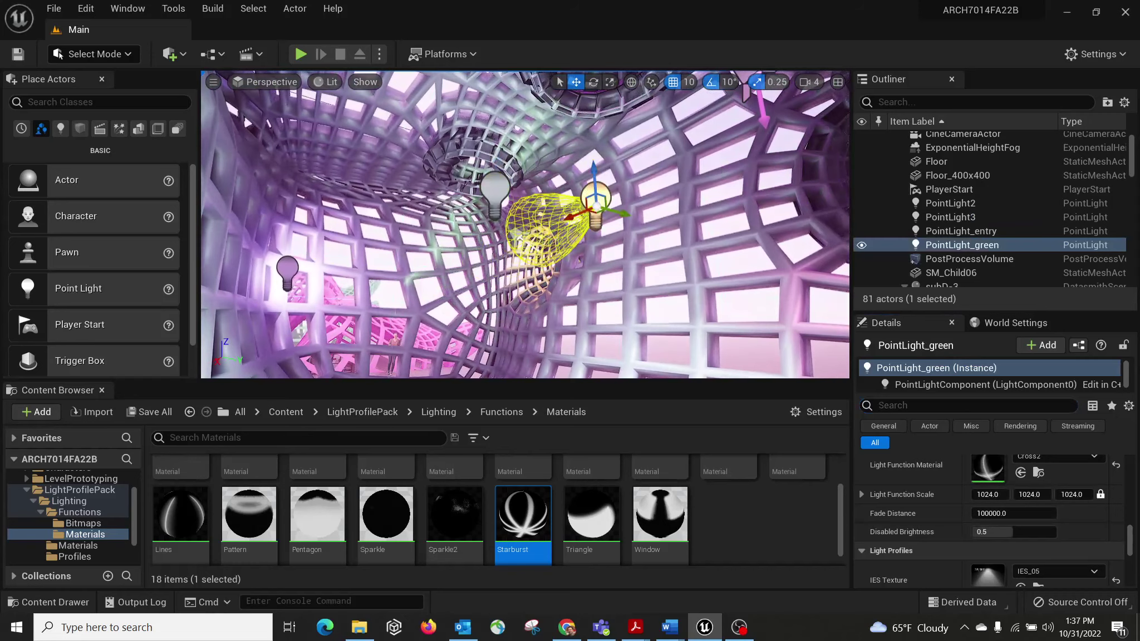
pyautogui.moveTo(590, 191); pyautogui.dragTo(548, 208, button='right')
pyautogui.moveTo(530, 524); pyautogui.dragTo(966, 474)
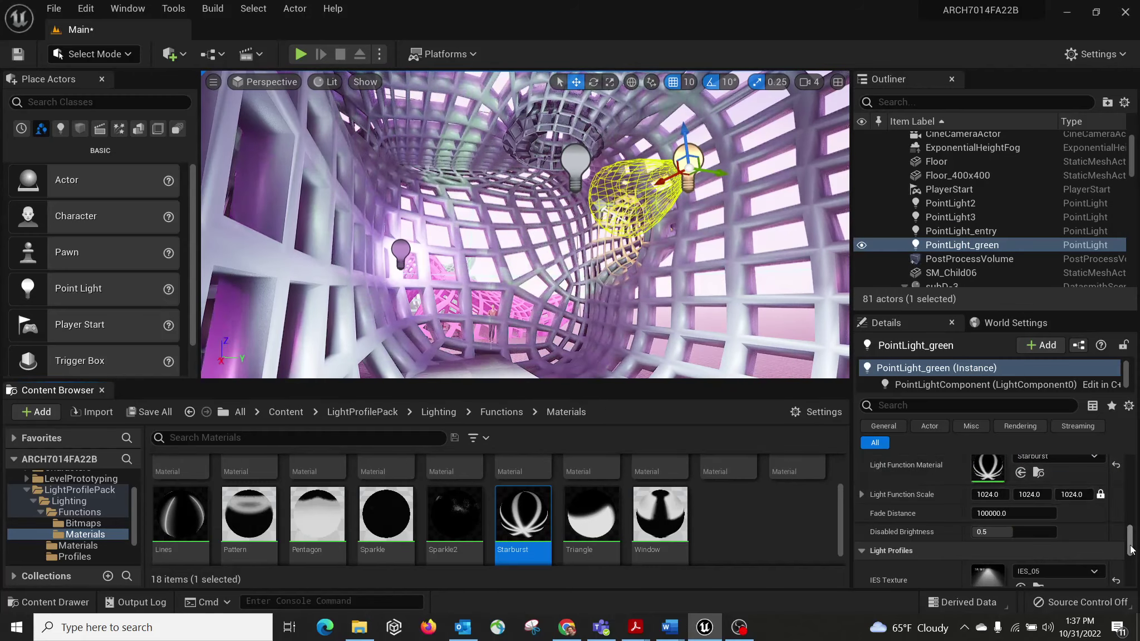
# Browse the available light profiles for PointLight_green, then reset its IES texture to None.
pyautogui.moveTo(1129, 548); pyautogui.dragTo(1129, 553)
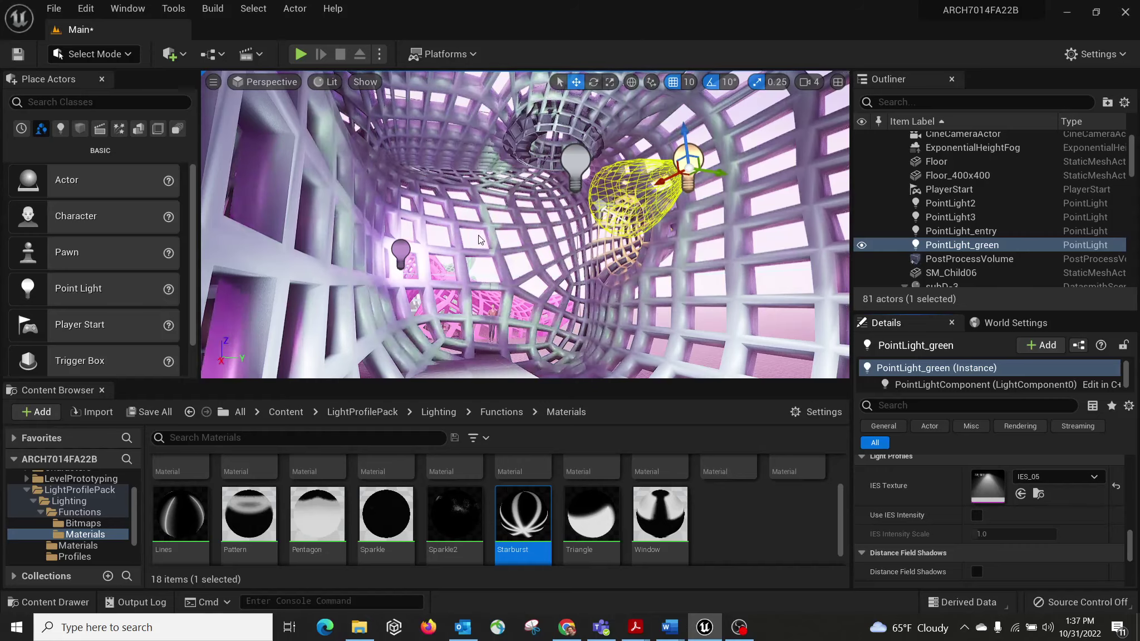
pyautogui.click(1073, 481)
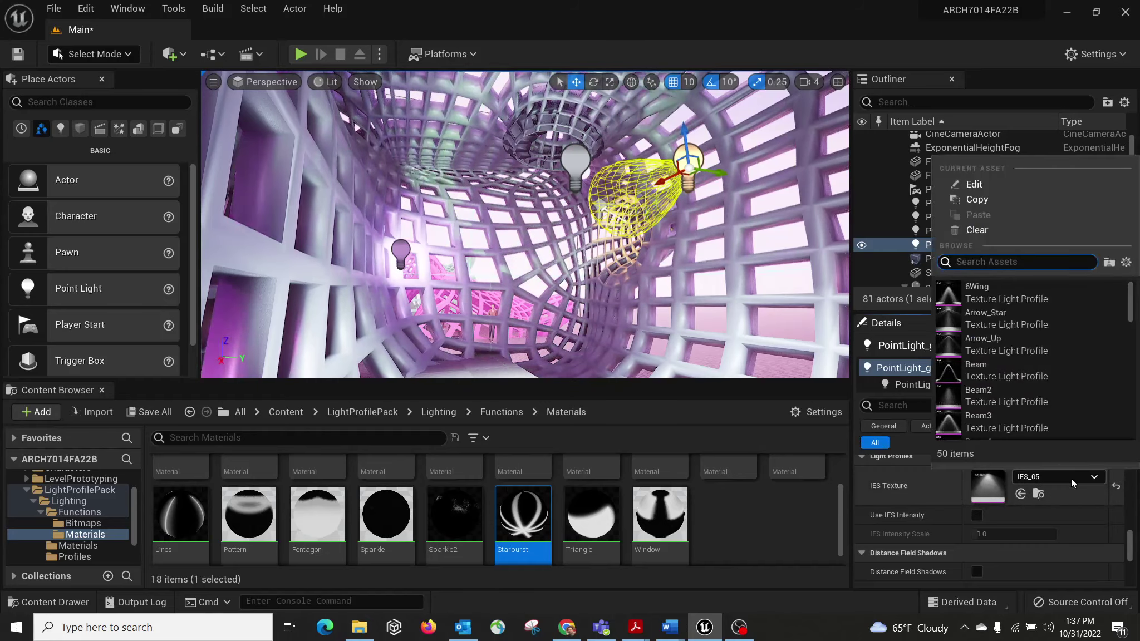
pyautogui.moveTo(1134, 290); pyautogui.dragTo(1130, 440)
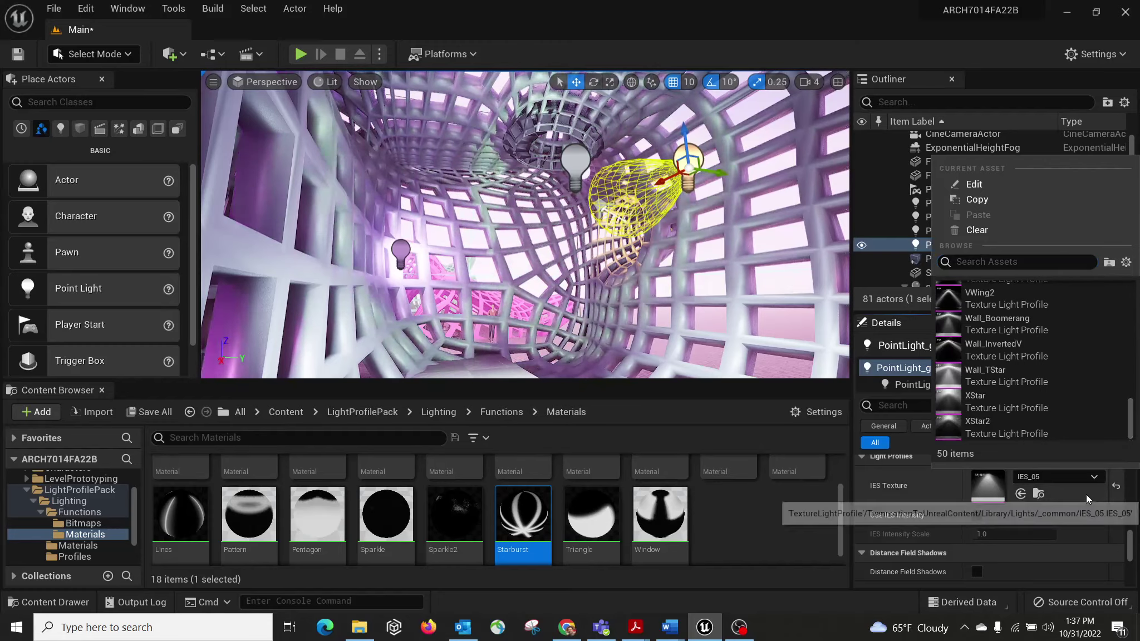
pyautogui.click(1116, 486)
pyautogui.moveTo(625, 212); pyautogui.dragTo(579, 145, button='right')
pyautogui.moveTo(625, 211); pyautogui.dragTo(596, 277, button='right')
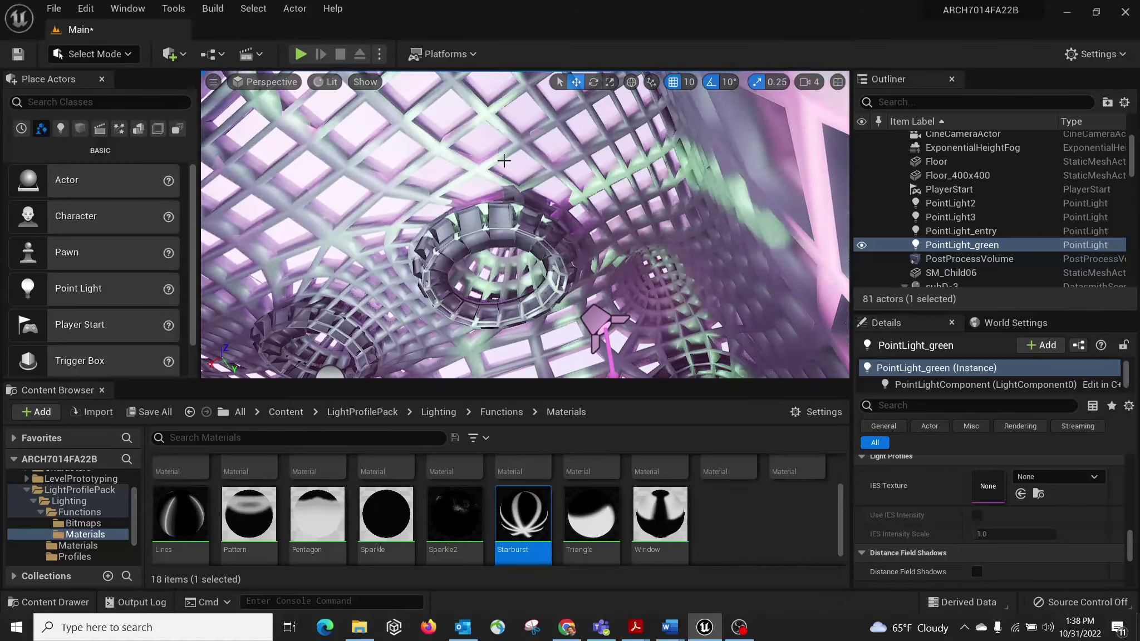
# Play the level and walk the character up to and alongside the pavilion to examine the Starburst light, ending the play session.
pyautogui.click(301, 54)
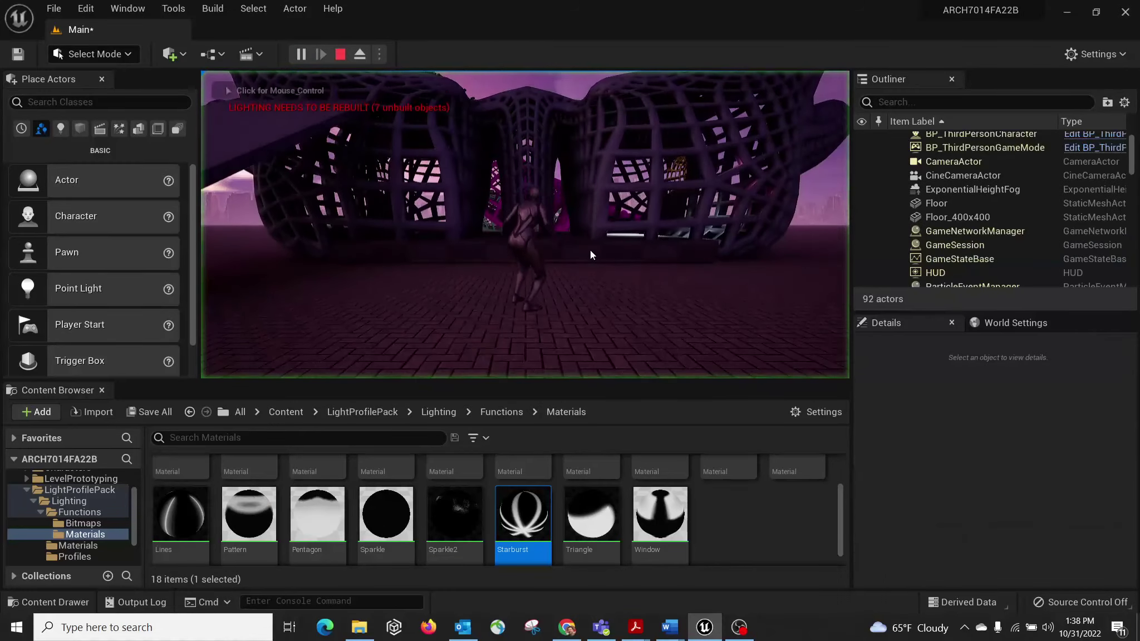
pyautogui.press('w')
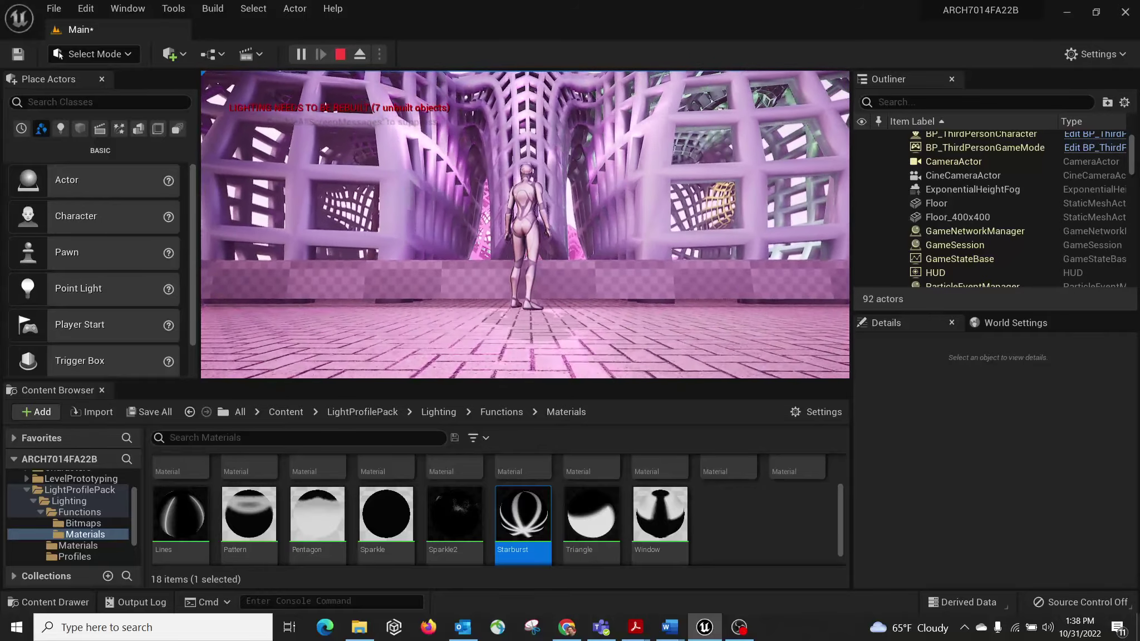
pyautogui.press('d')
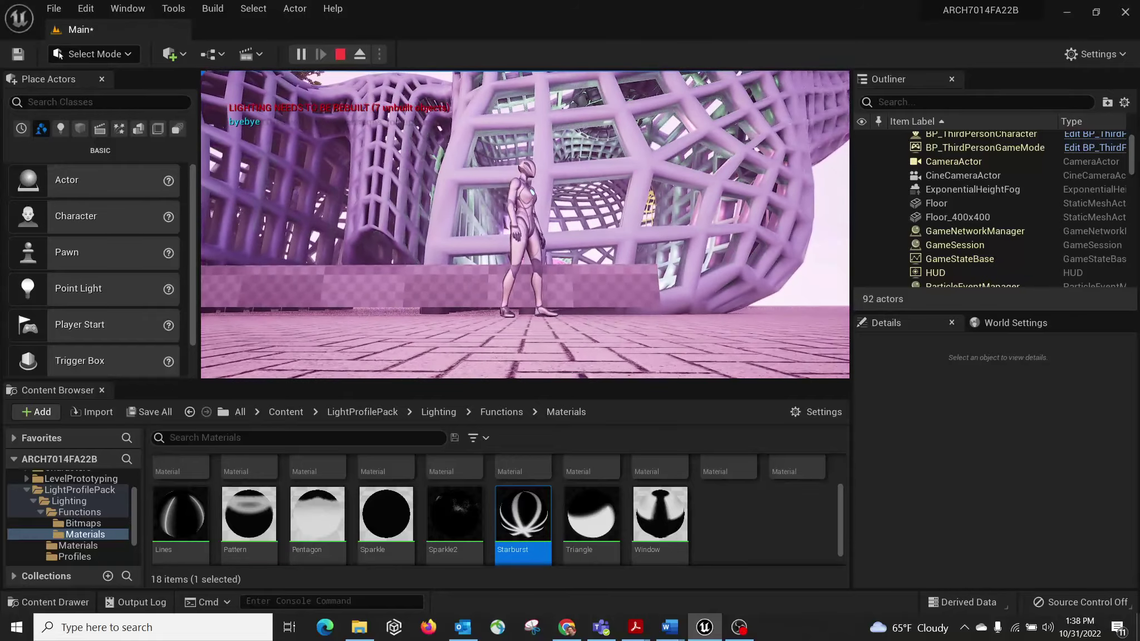
pyautogui.press('Escape')
# Open the Starburst material, check its Rotator node's settings and close the material.
pyautogui.doubleClick(531, 509)
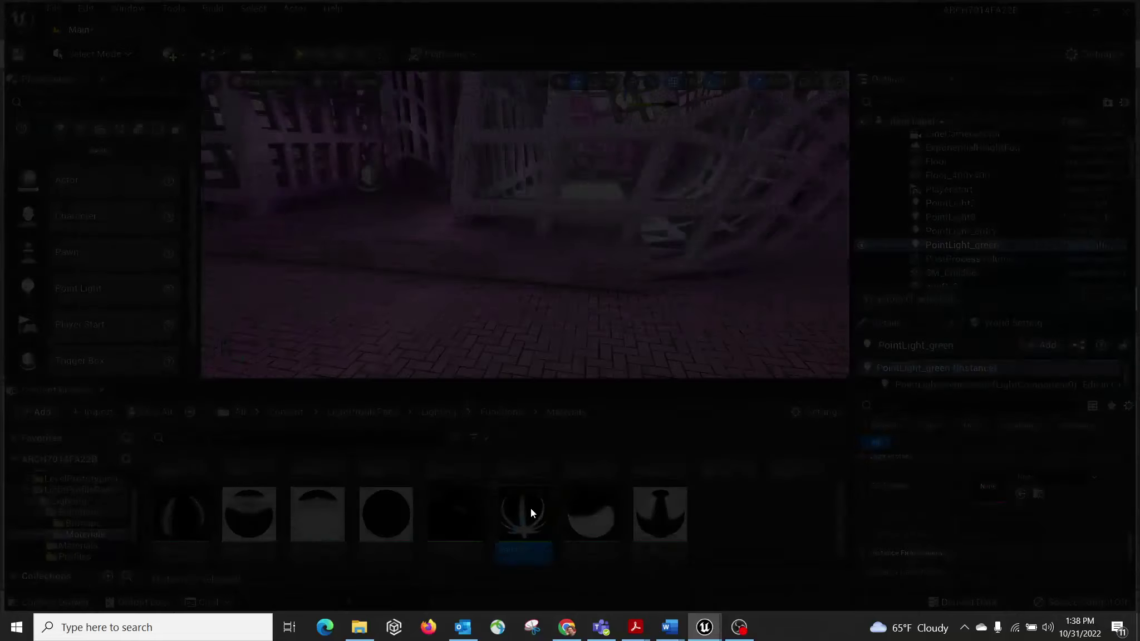
pyautogui.click(301, 322)
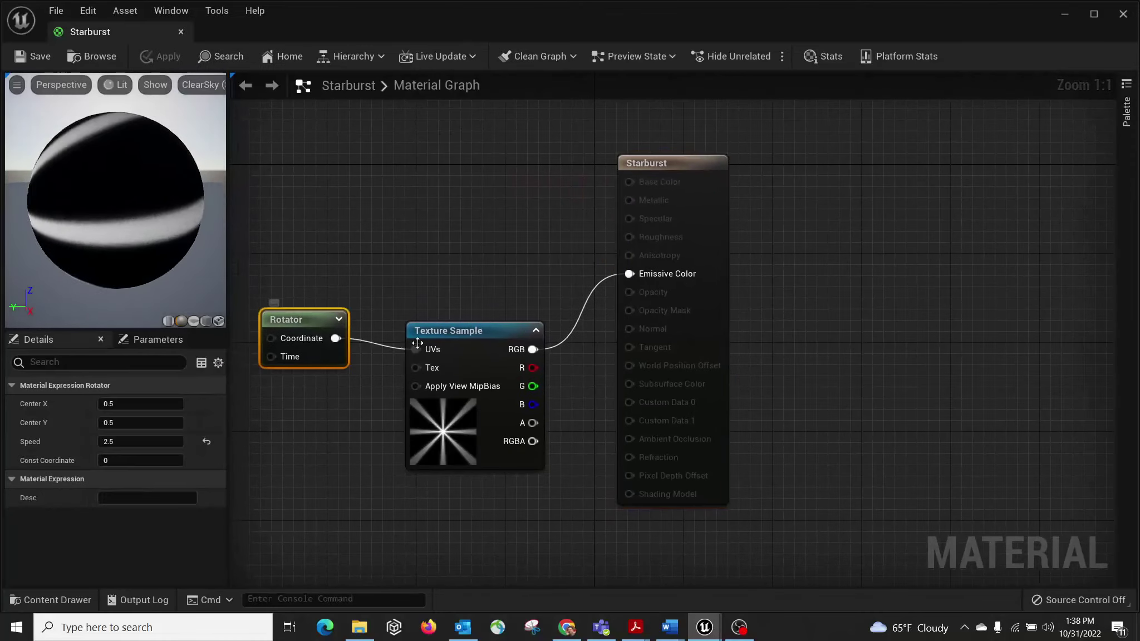
pyautogui.click(181, 32)
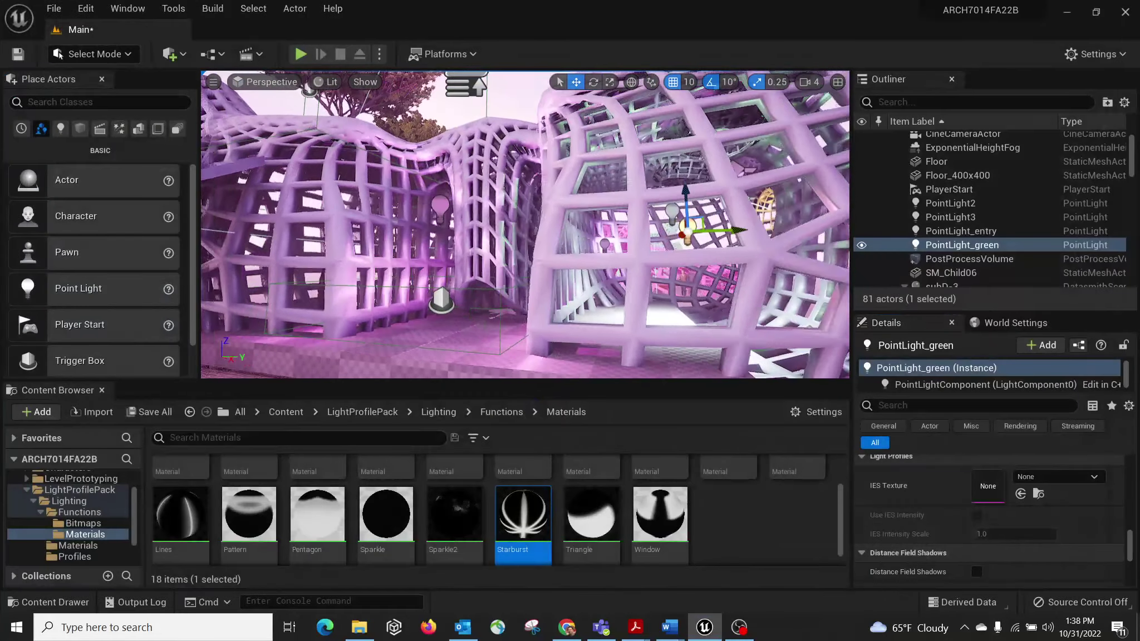